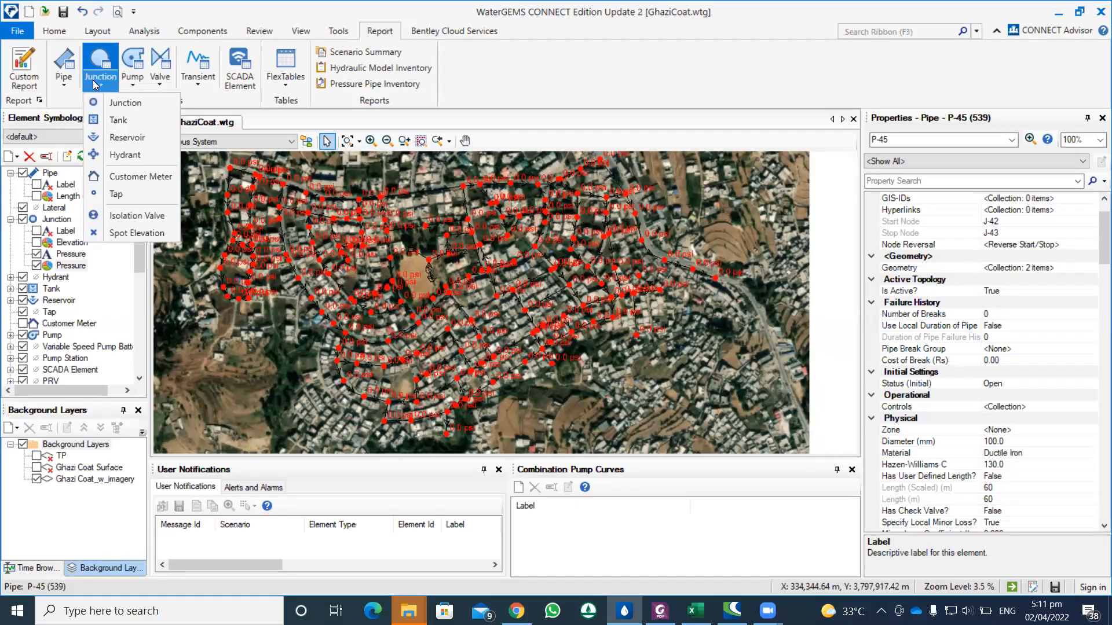
Open the Pipe FlexTable for GhaziCoat.wtg, listing all 193 pipes, from the Element Tables Pipe dropdown.
left_click(64, 77)
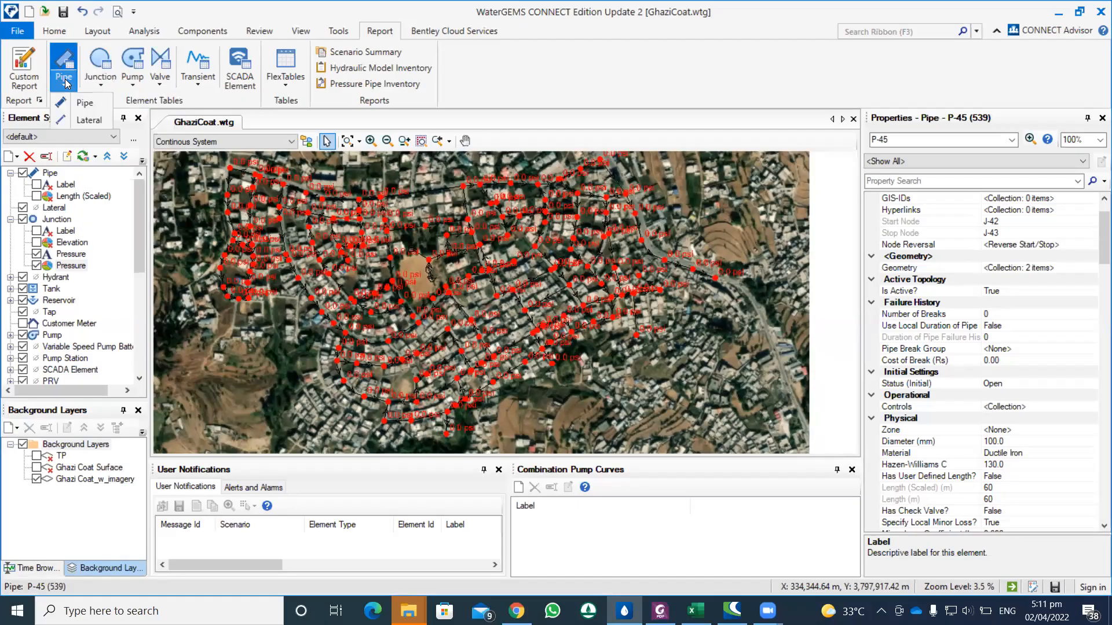
left_click(64, 84)
left_click(67, 85)
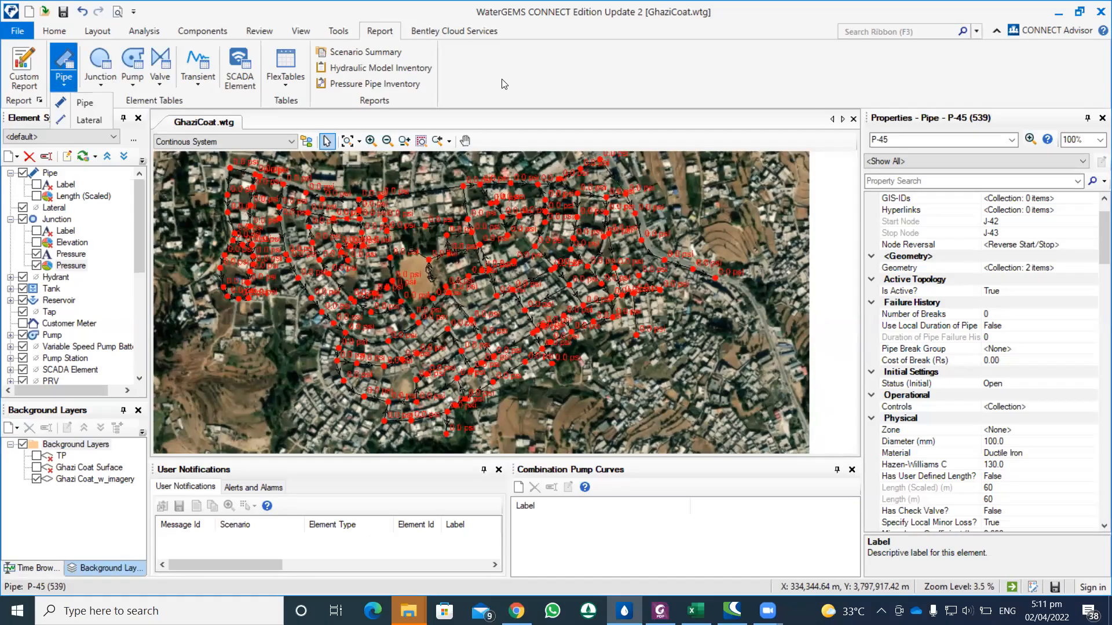
left_click(67, 86)
left_click(84, 103)
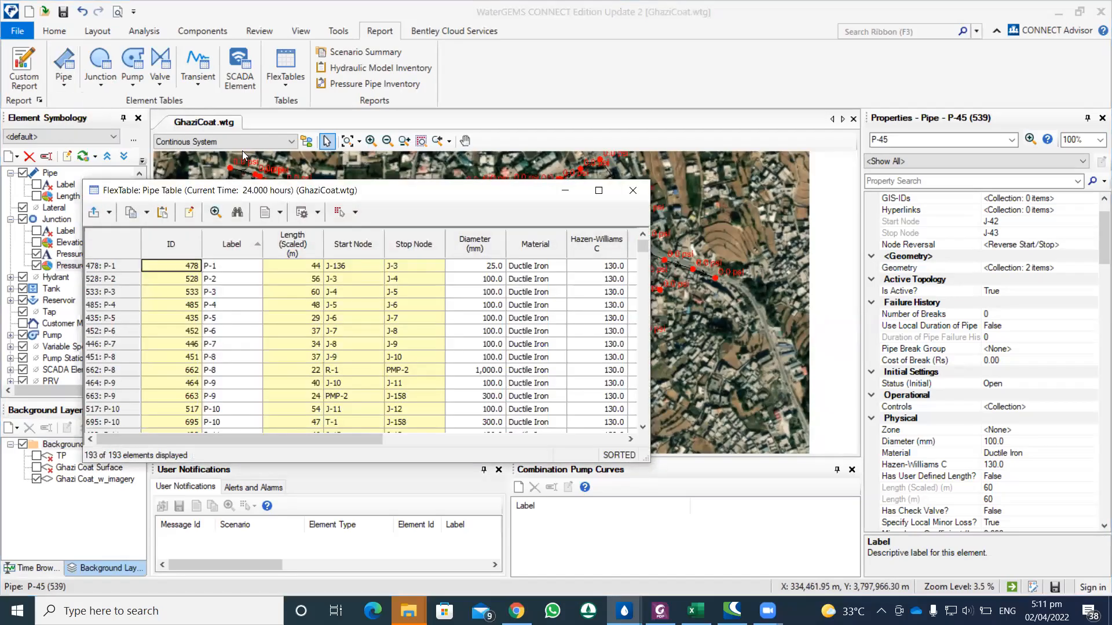
Close the Pipe FlexTable and reopen it from the Pipe dropdown.
left_click(633, 190)
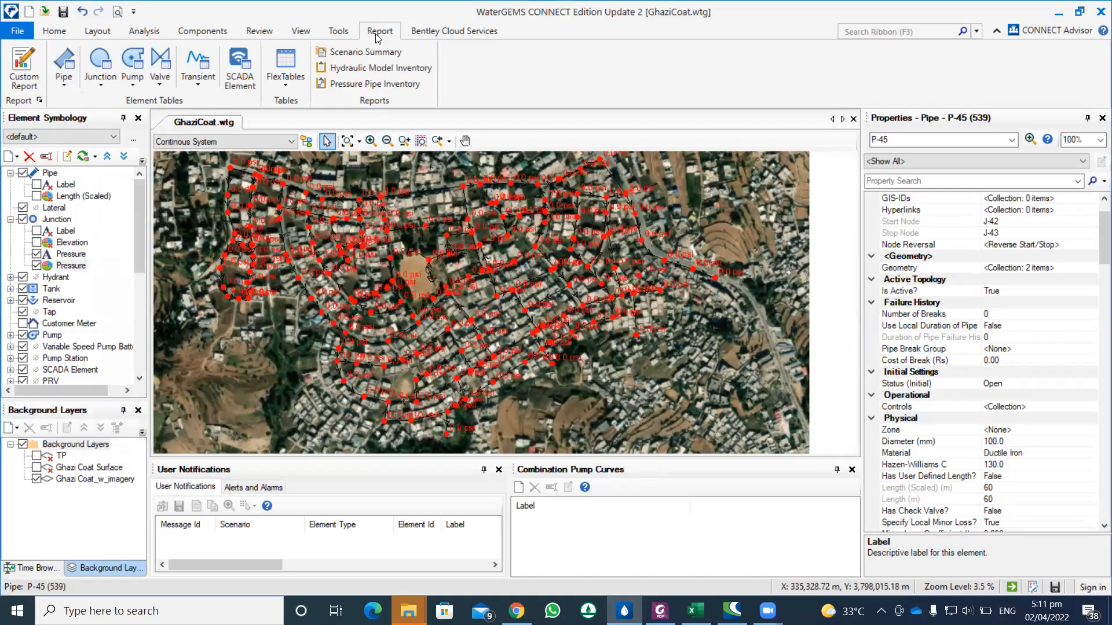
left_click(62, 83)
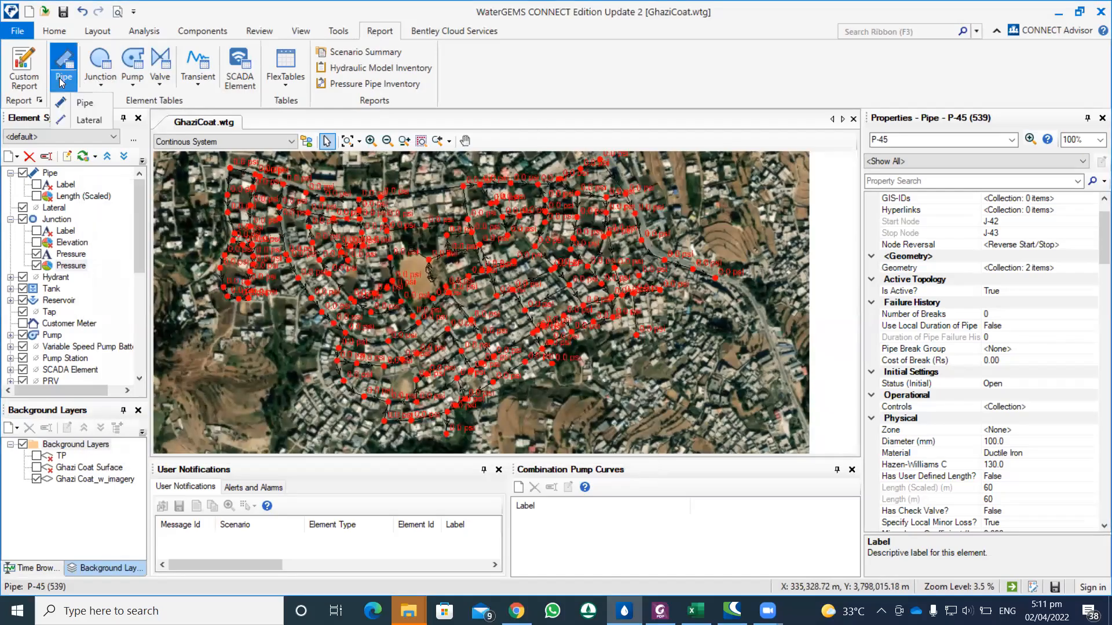
left_click(81, 103)
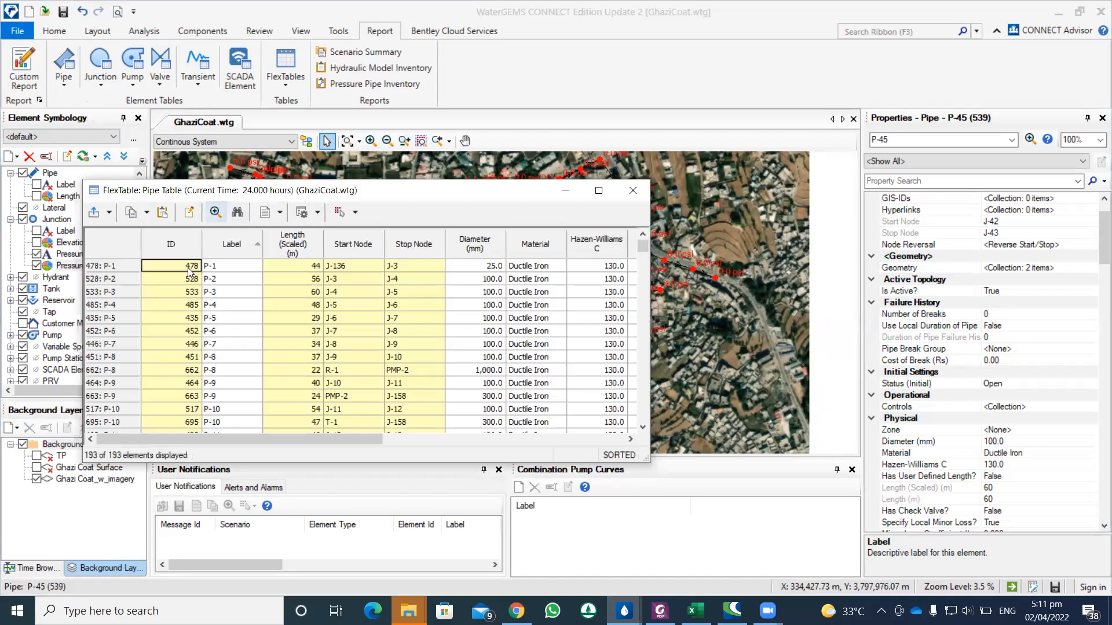
Enlarge the Pipe FlexTable to reveal Has Check Valve?, check its Report options, then close it.
left_click_drag(329, 440, 306, 434)
left_click_drag(650, 463, 710, 521)
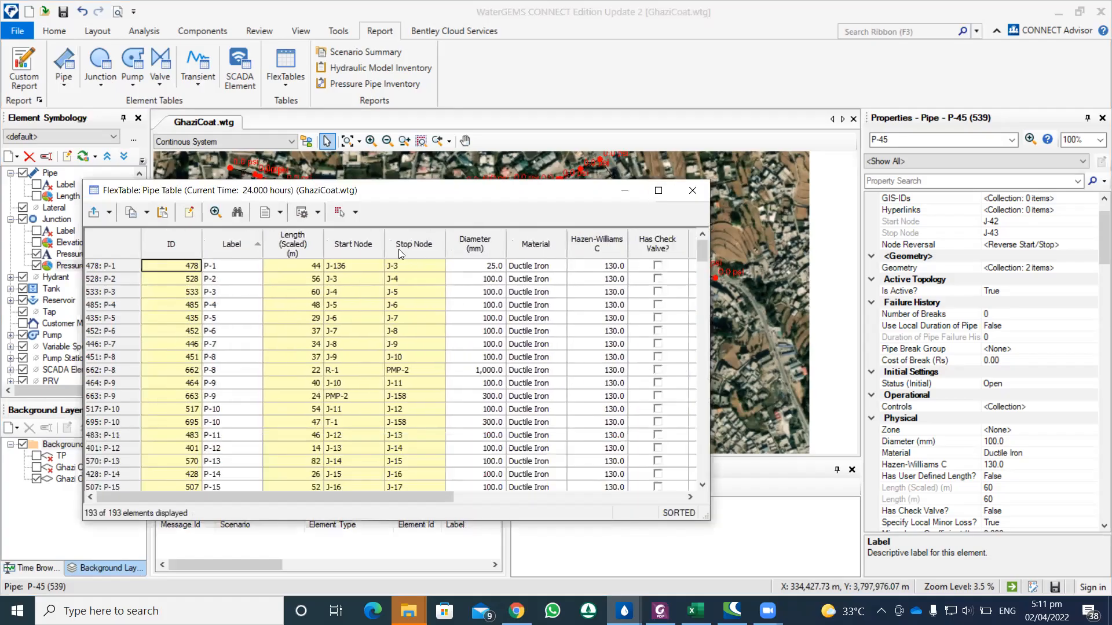
left_click_drag(255, 195, 276, 158)
left_click(302, 175)
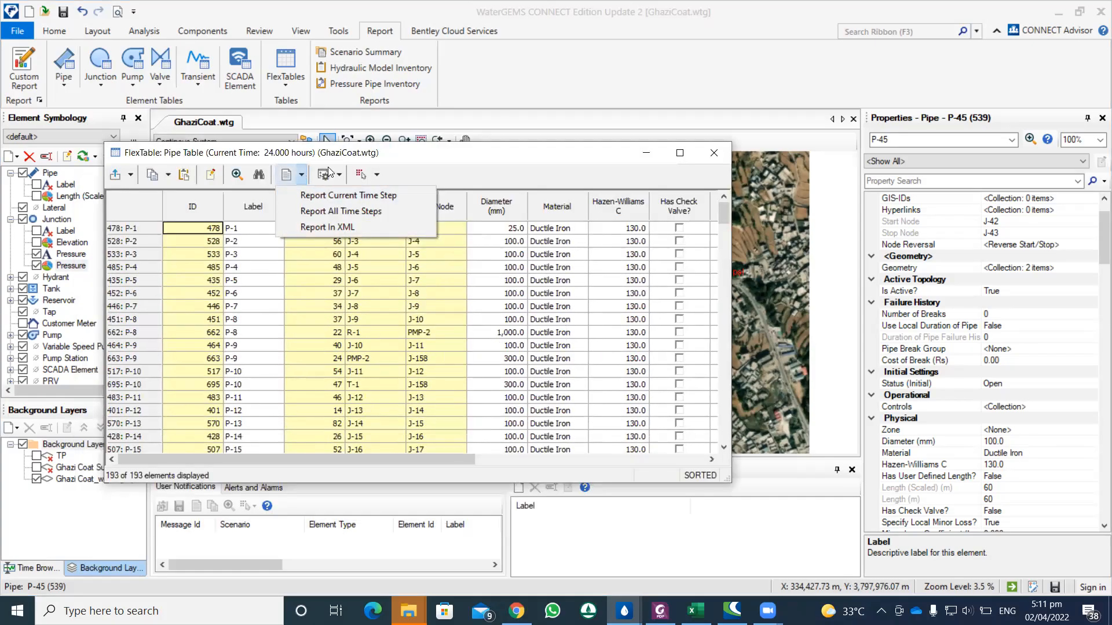
left_click(713, 153)
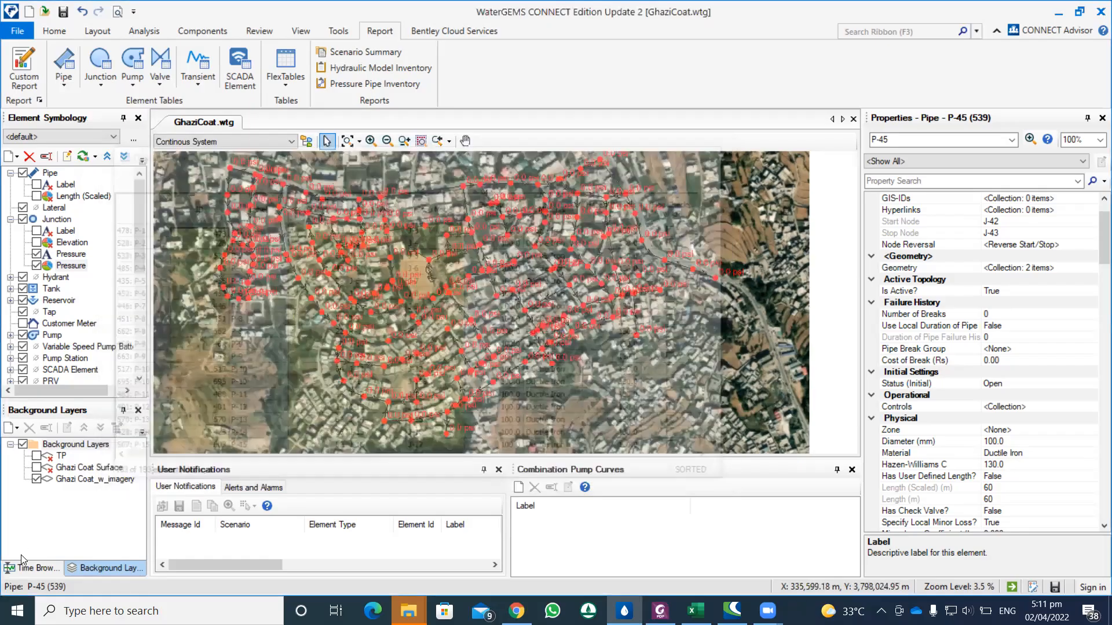
Set the Time Browser simulation time to about 11.16 hours.
left_click(37, 561)
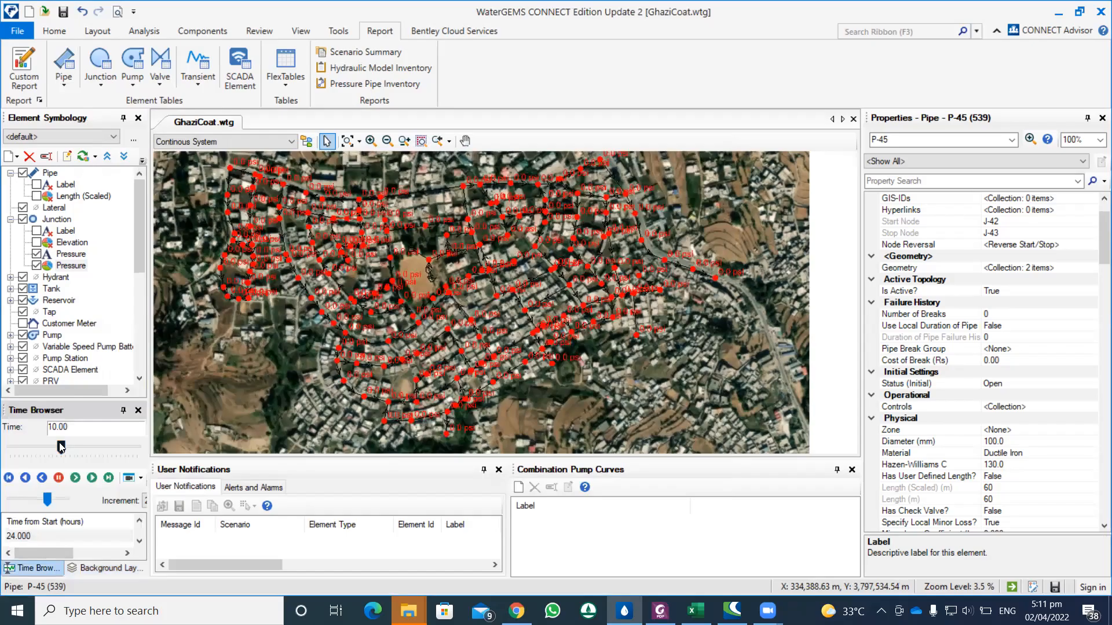
left_click_drag(63, 447, 66, 446)
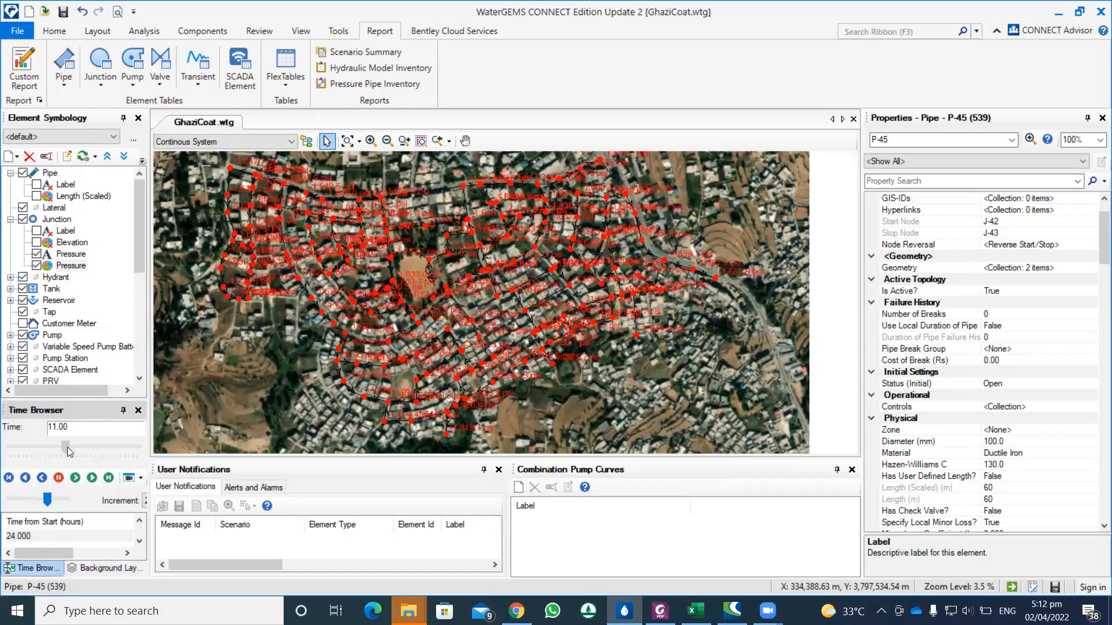
left_click_drag(66, 449, 71, 449)
Hide the Ghazi Coat_w_imagery background layer and reopen the Pipe FlexTable.
left_click(99, 569)
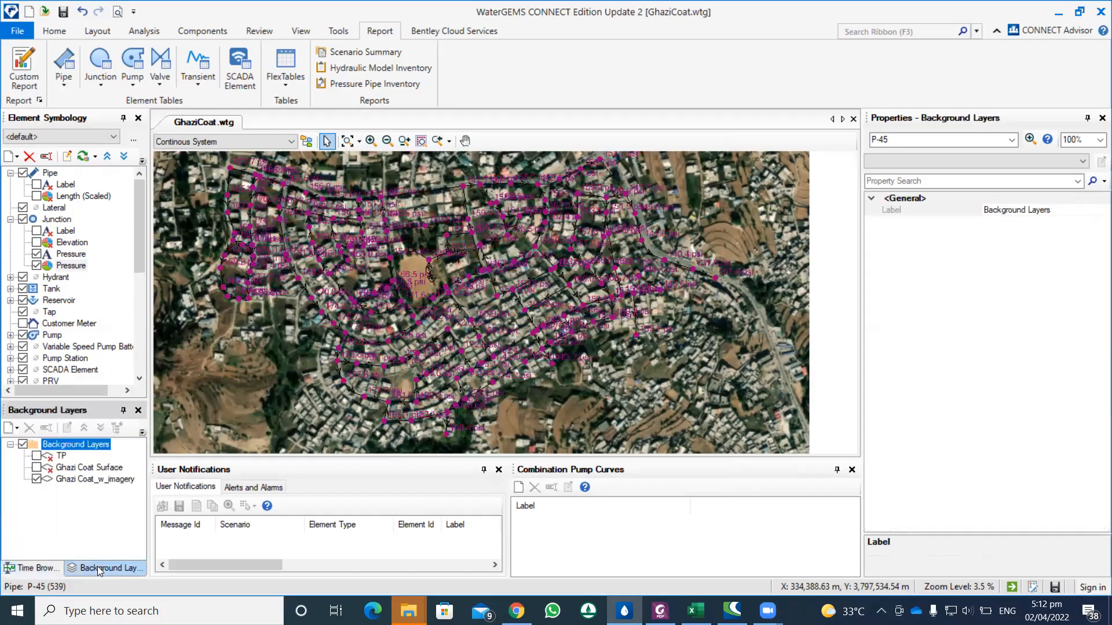
left_click(38, 481)
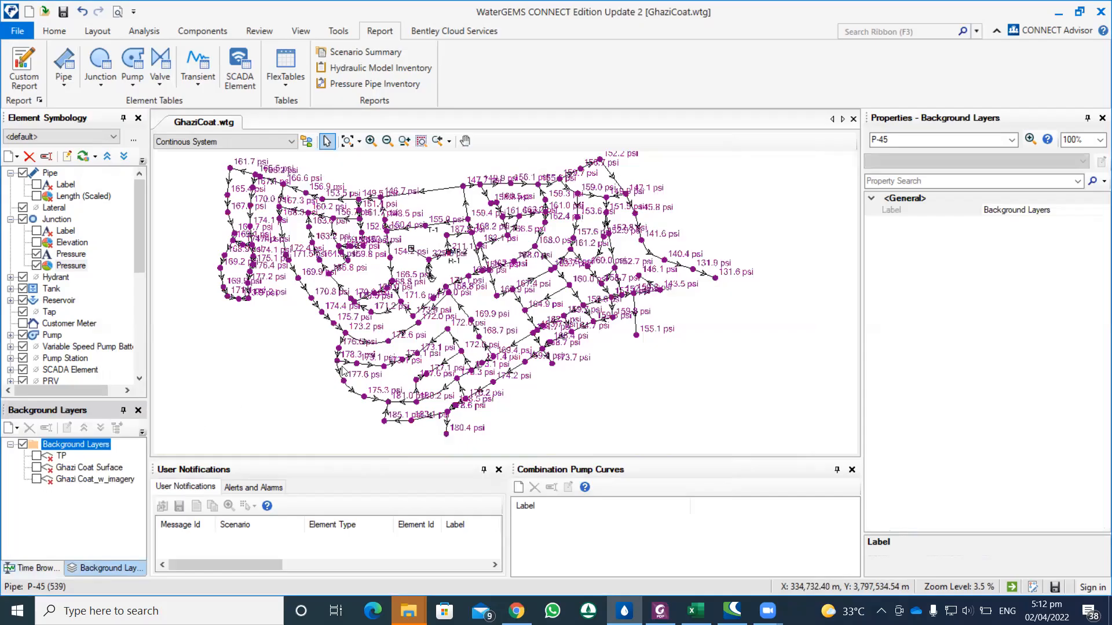
left_click(63, 82)
left_click(83, 100)
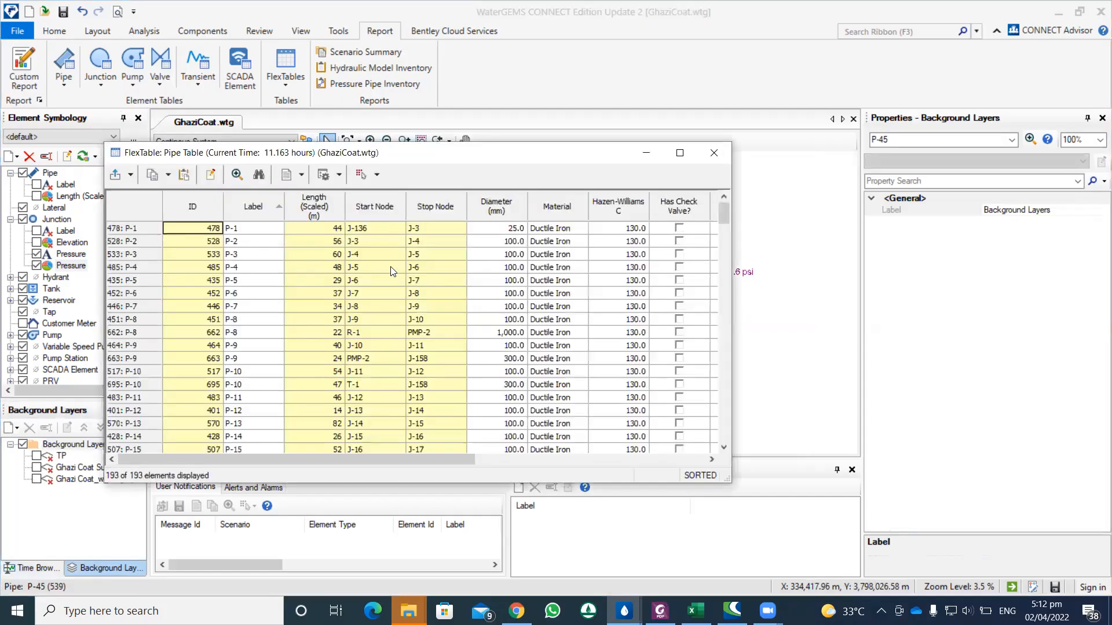
Generate a Pipe FlexTable report using Report All Time Steps.
left_click_drag(440, 457, 324, 466)
left_click(300, 174)
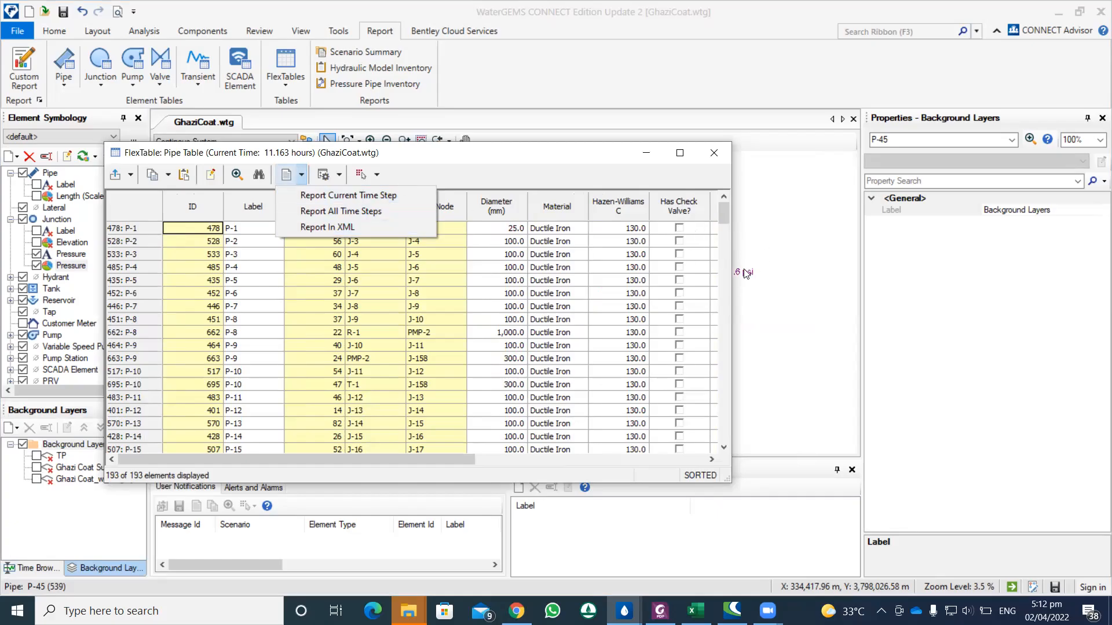
left_click(361, 211)
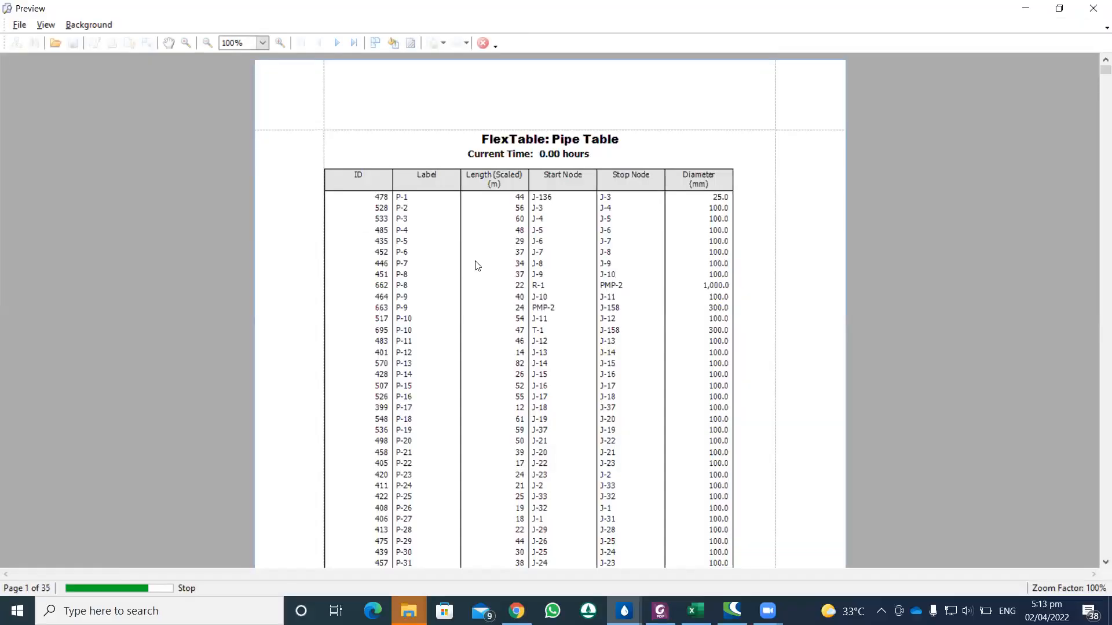
Set the report preview's Page Setup to Landscape, keeping the automatic paper source.
scroll(480, 267, "down", 8)
scroll(470, 279, "down", 7)
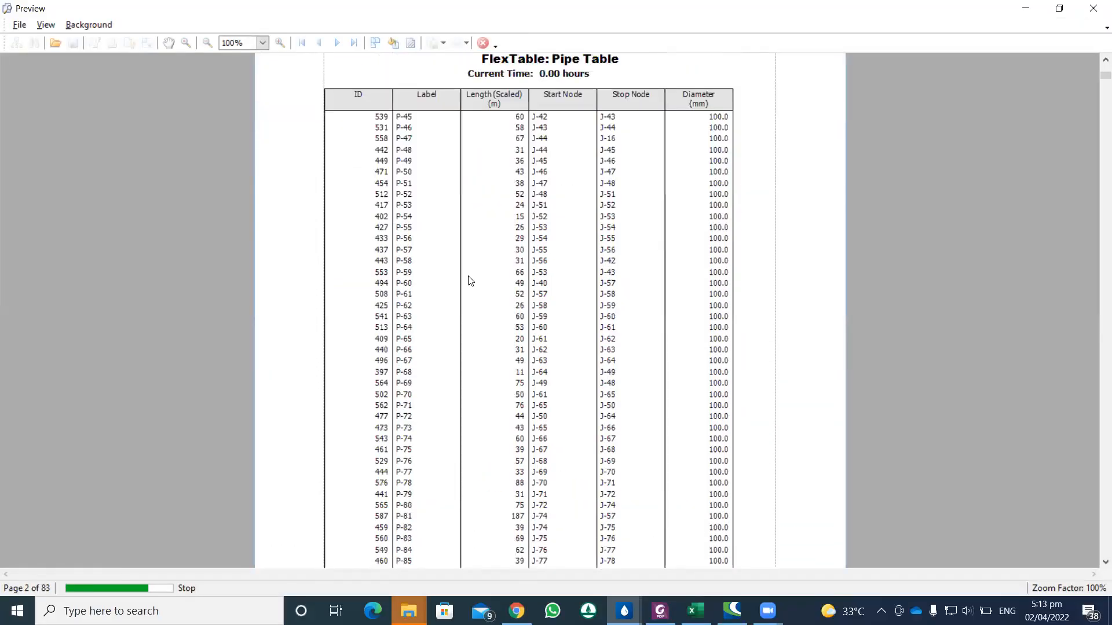
scroll(470, 281, "down", 3)
scroll(470, 281, "down", 3)
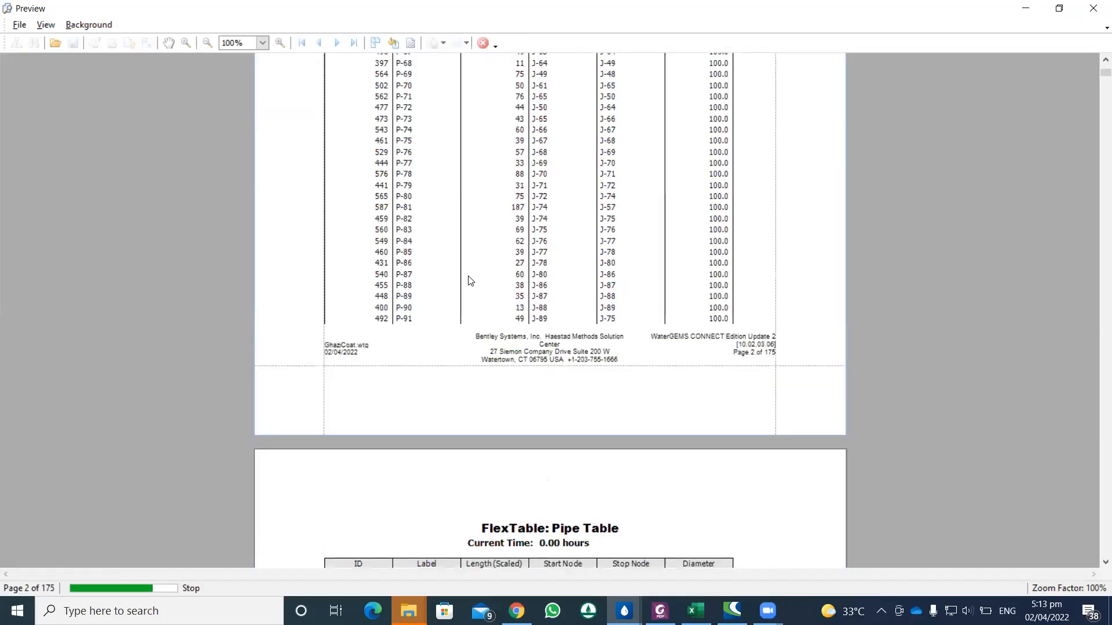
scroll(470, 281, "up", 3)
scroll(697, 244, "up", 4)
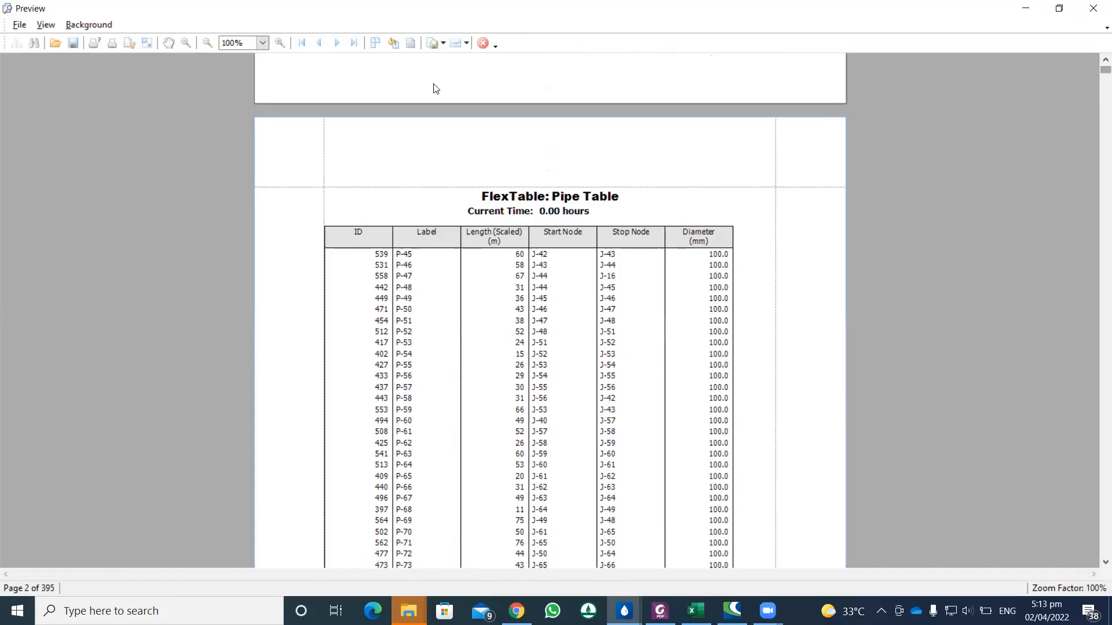
left_click(20, 26)
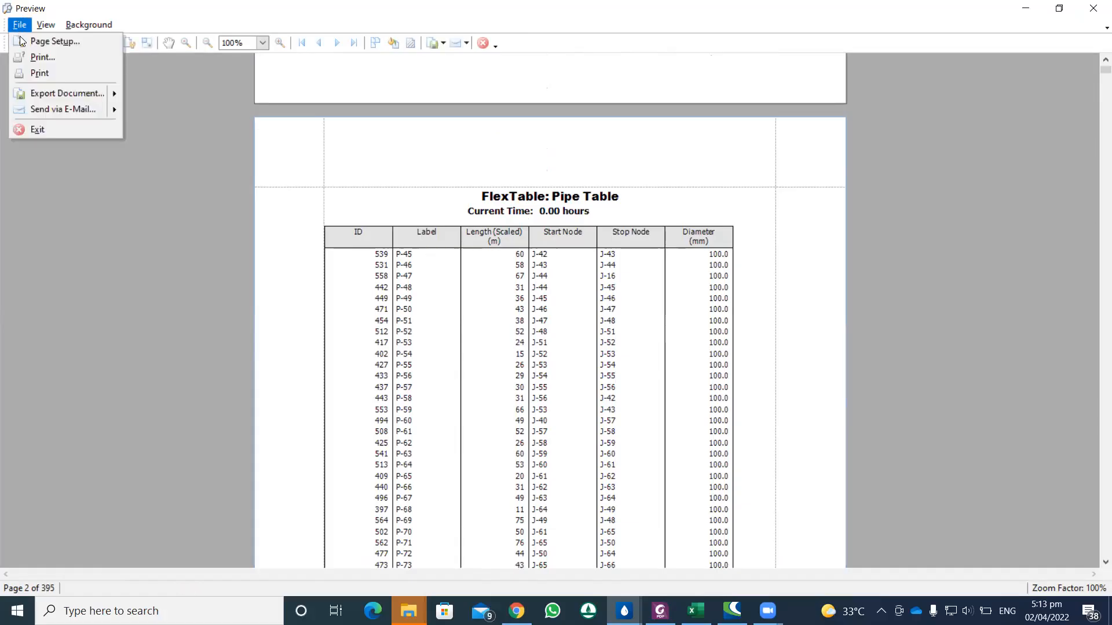
left_click(27, 43)
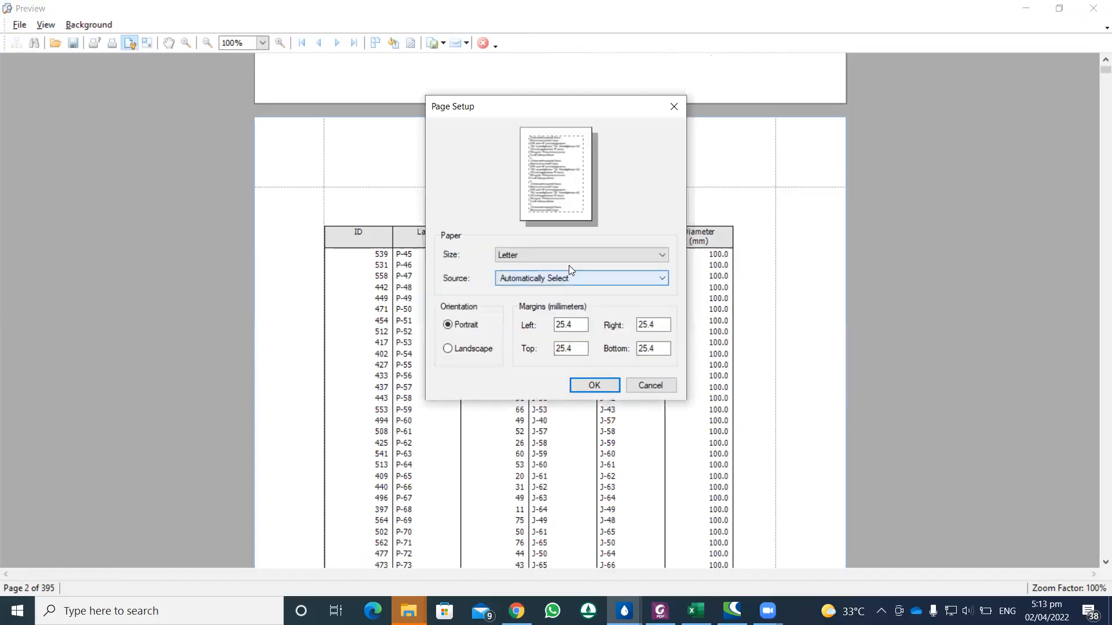
left_click(567, 277)
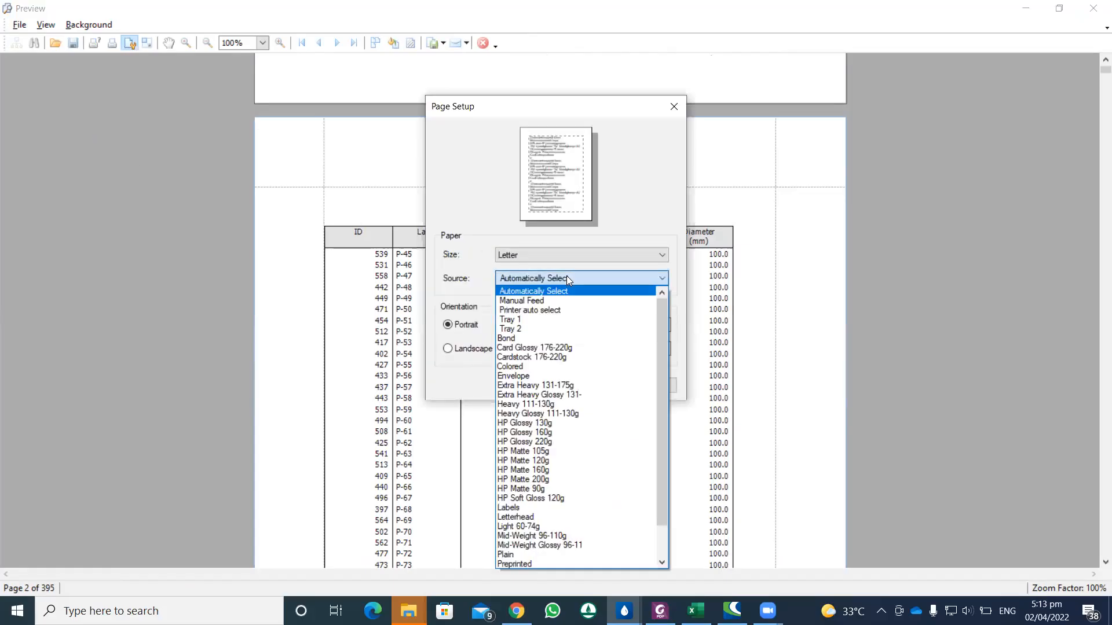
left_click(567, 278)
left_click(491, 349)
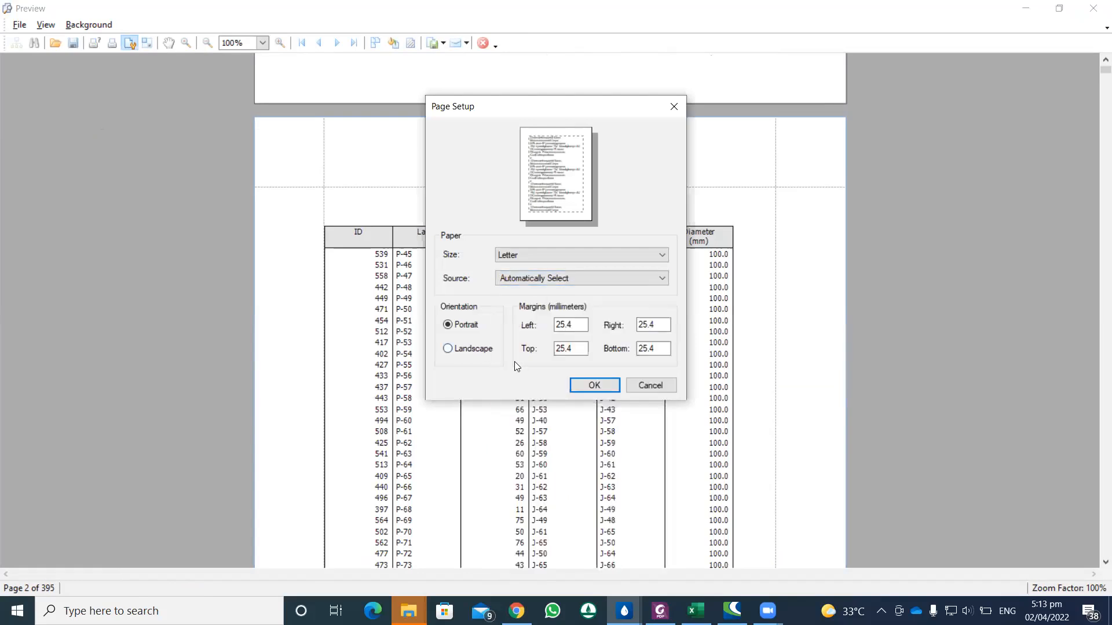
left_click(600, 386)
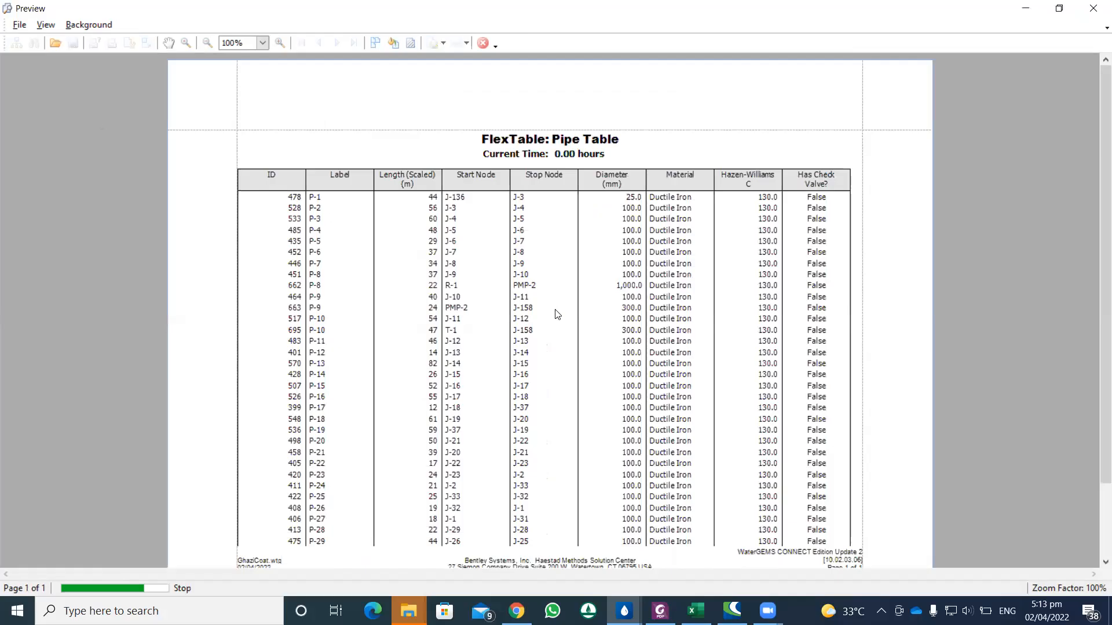
Scroll through the 388-page landscape Pipe Table report, then close the preview.
scroll(557, 327, "down", 3)
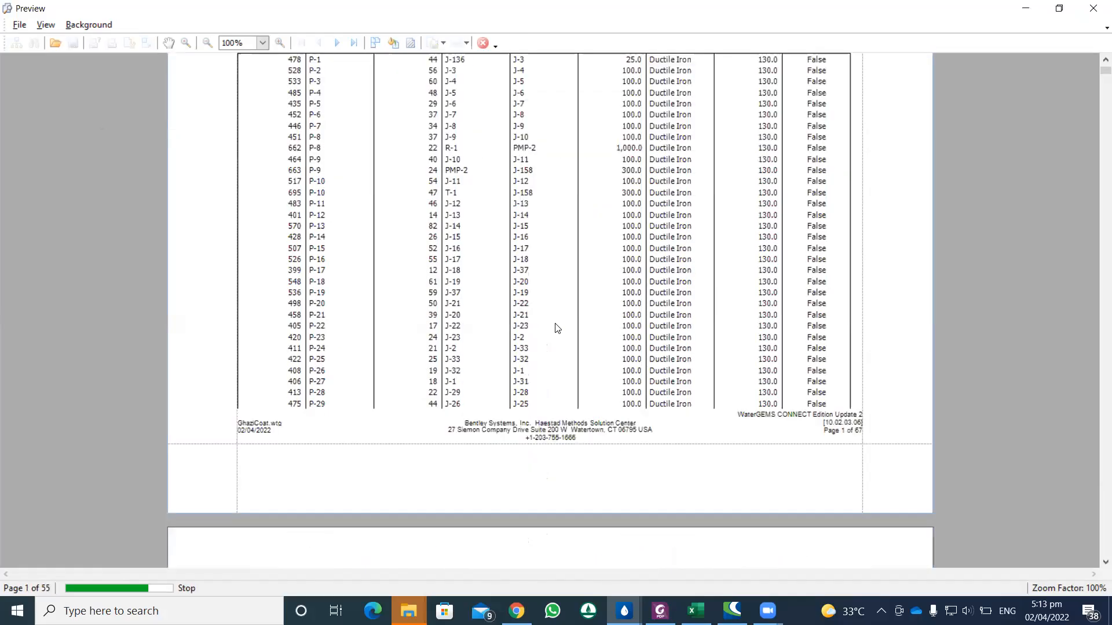
scroll(557, 329, "down", 3)
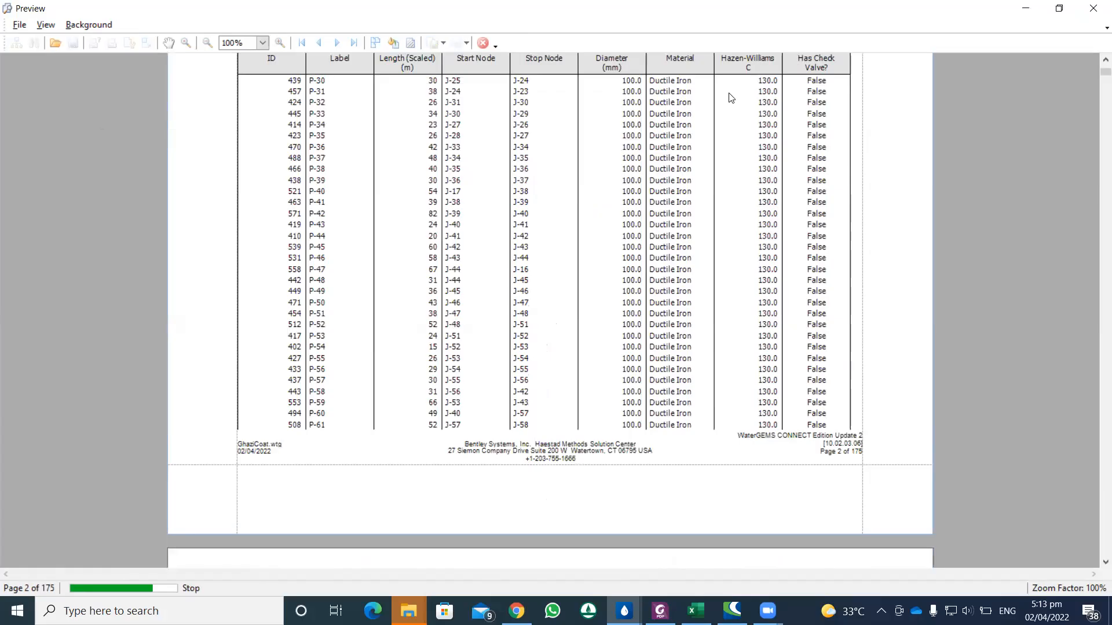
scroll(520, 383, "down", 10)
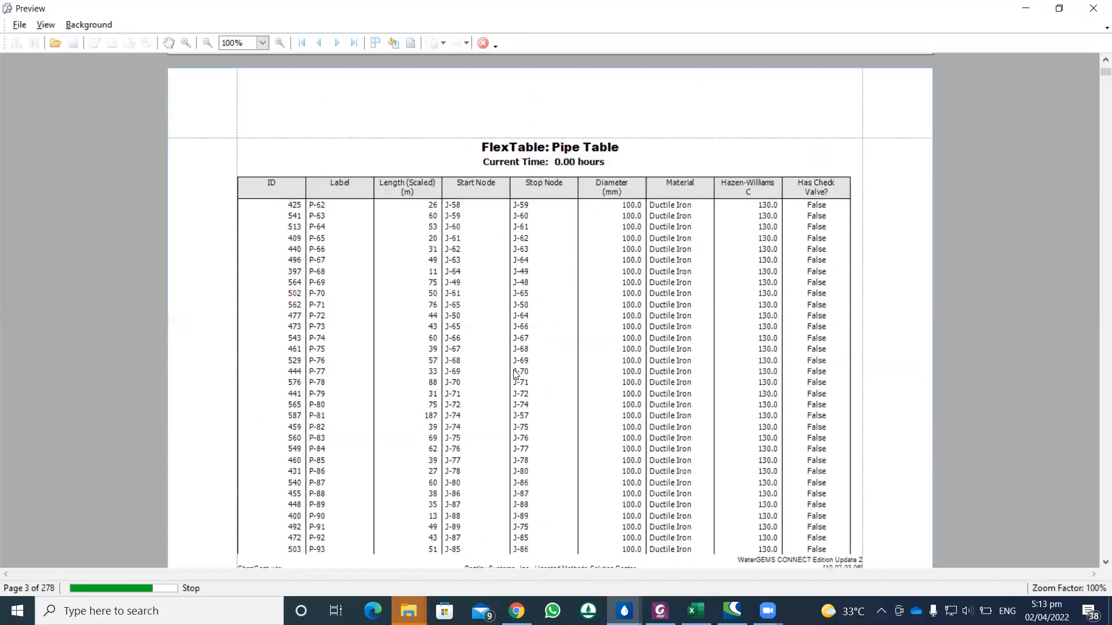
scroll(622, 371, "down", 2)
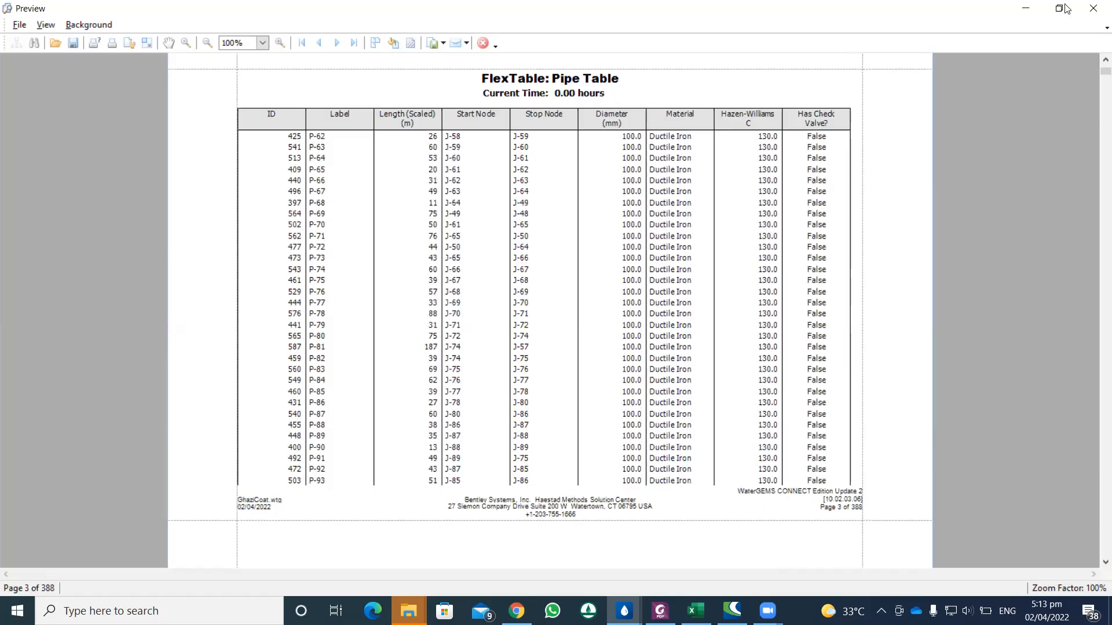
left_click(1092, 9)
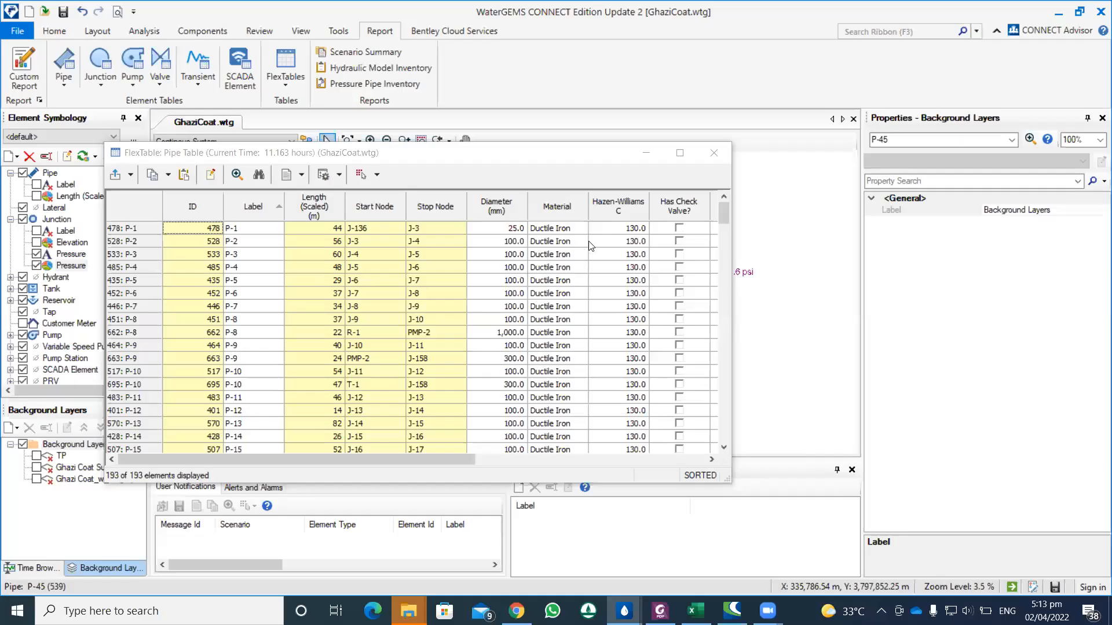
Remove the Has Check Valve? column from the Pipe FlexTable.
right_click(553, 227)
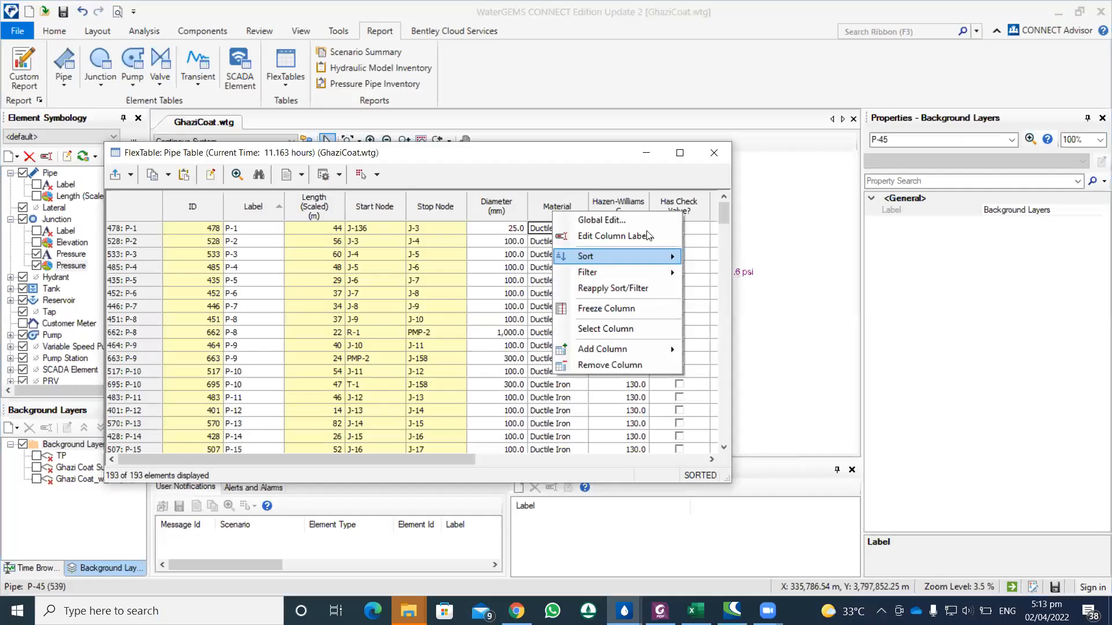
left_click(473, 460)
left_click_drag(473, 459, 568, 459)
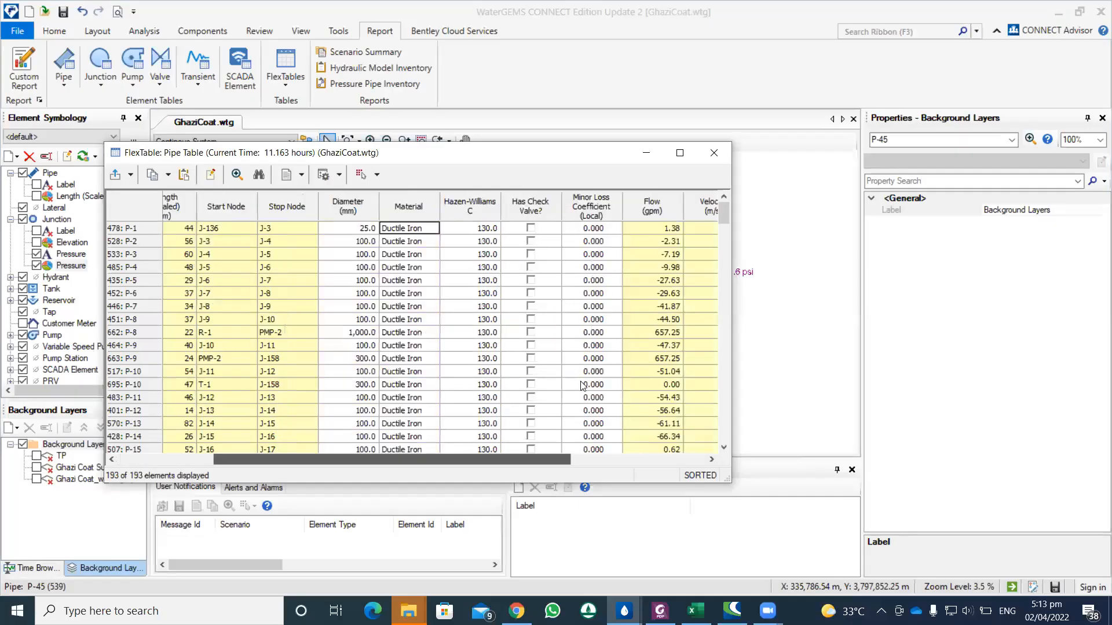
right_click(549, 384)
left_click(582, 374)
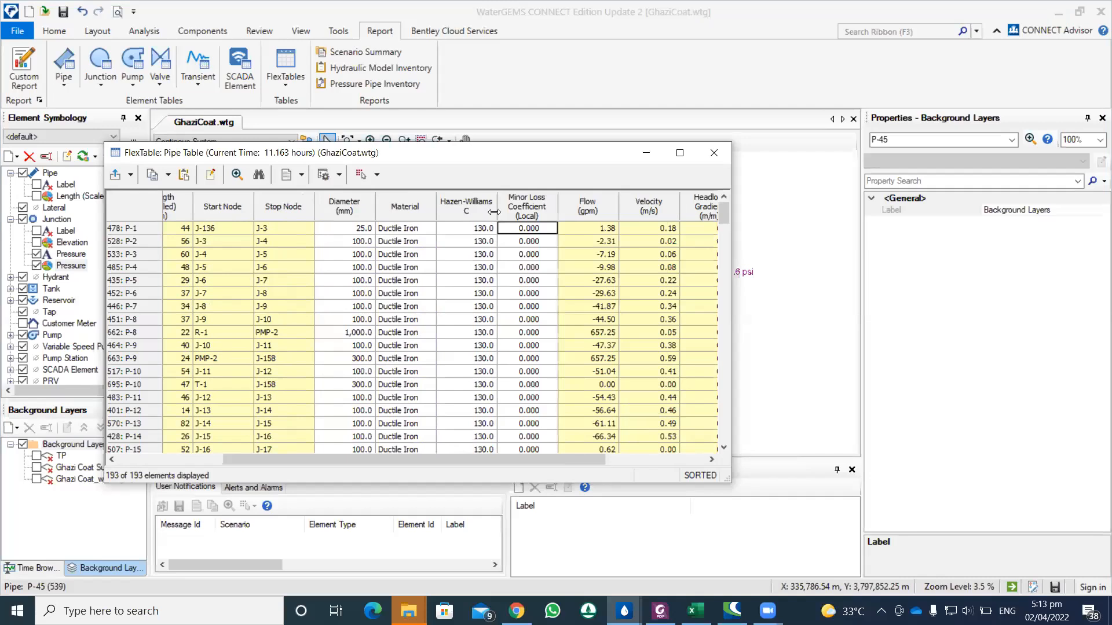
Narrow the Hazen-Williams C, Diameter and Flow columns so Headloss Gradient fits.
left_click_drag(466, 212, 429, 246)
left_click_drag(358, 203, 355, 204)
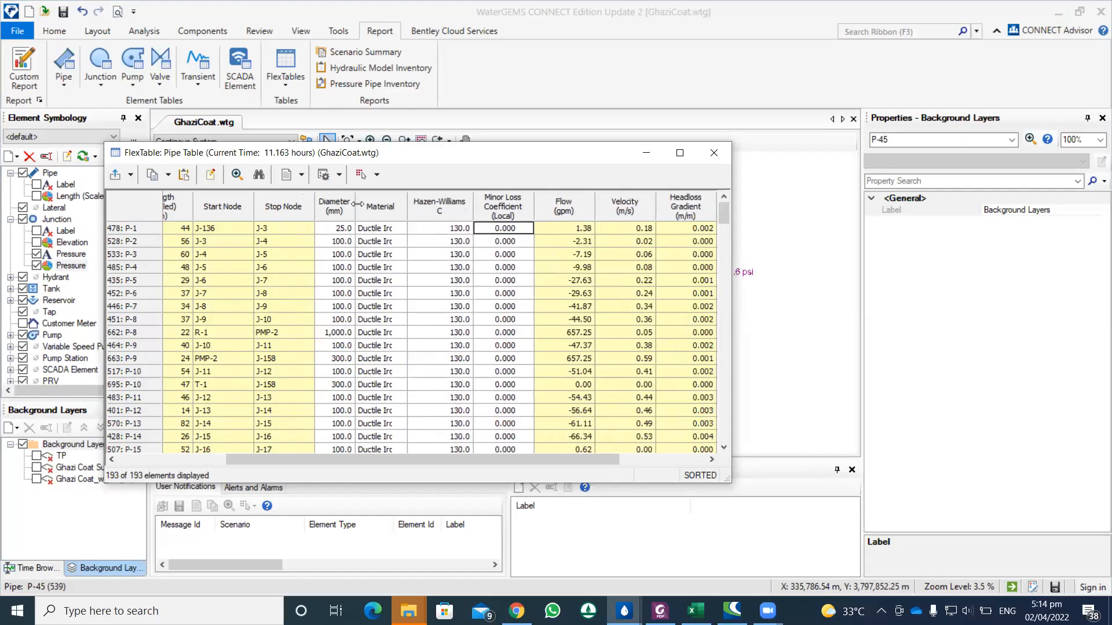
left_click_drag(594, 206, 577, 206)
right_click(561, 201)
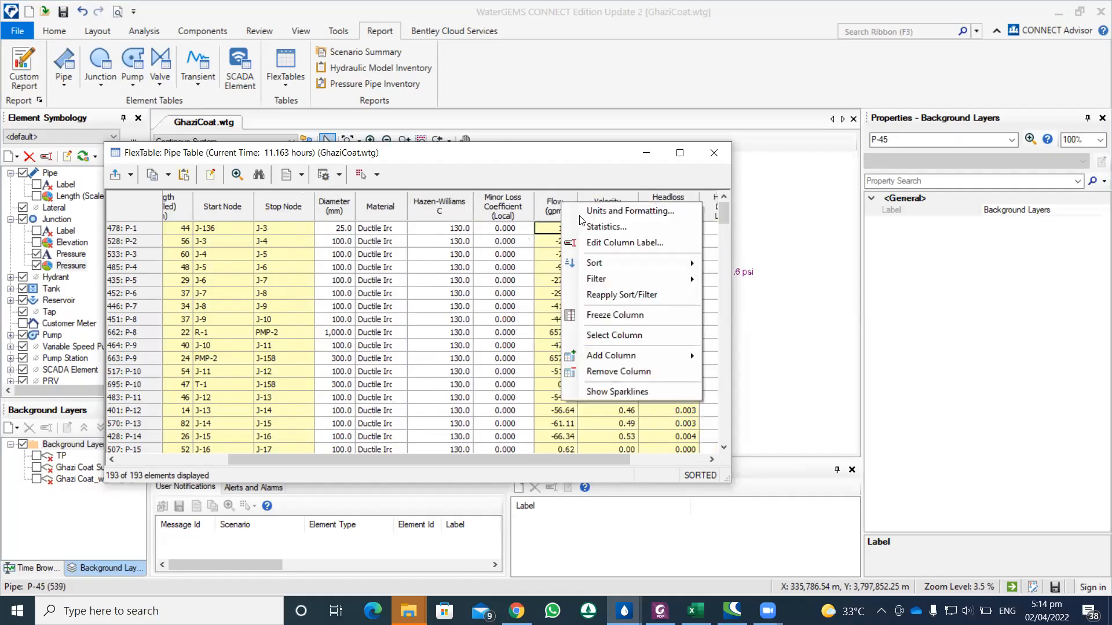
mouse_move(624, 270)
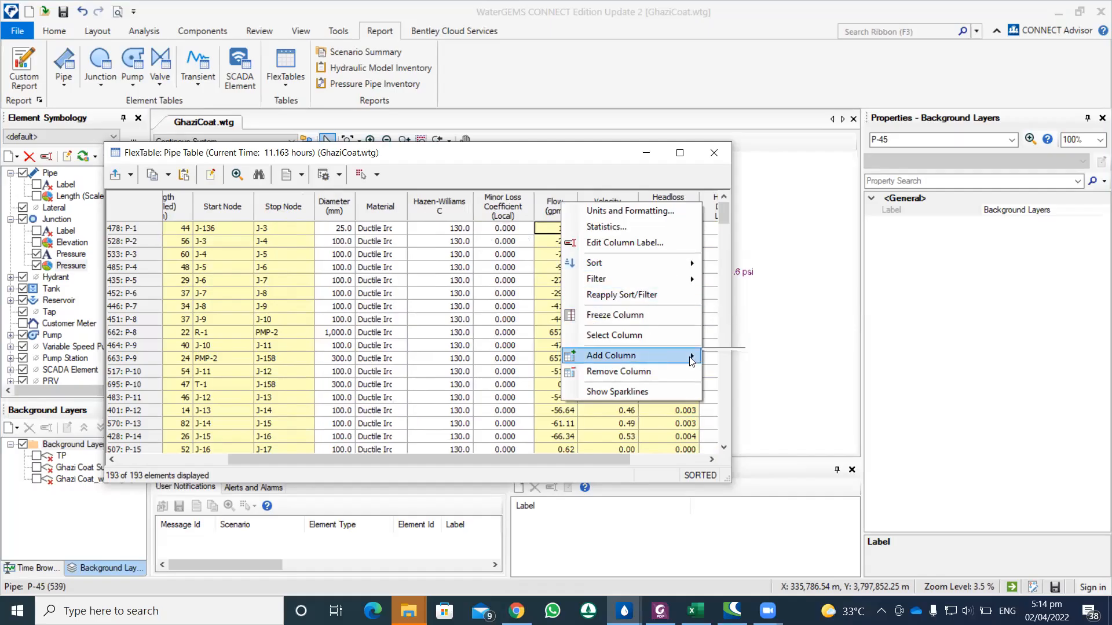
mouse_move(685, 356)
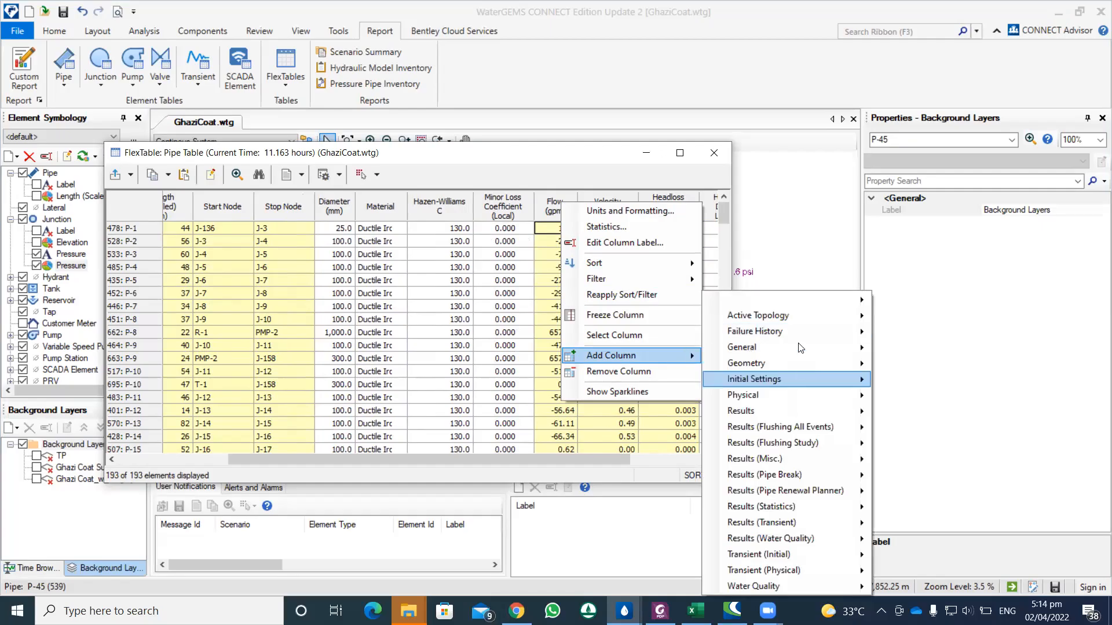
mouse_move(816, 355)
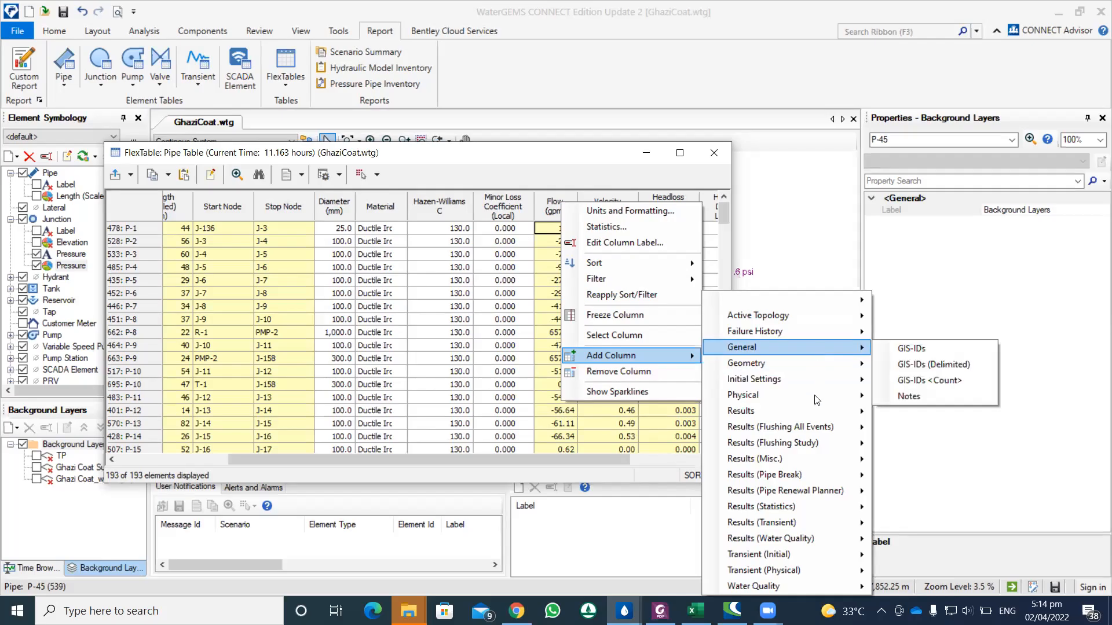
left_click(410, 281)
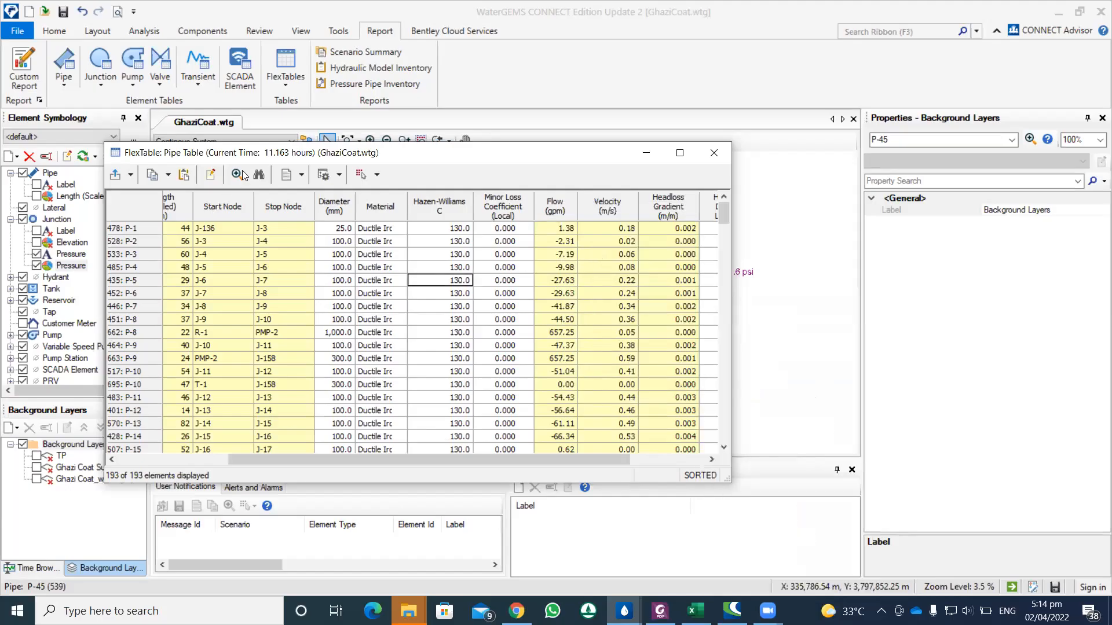
Generate the 13-page Report Current Time Step for pipes, scroll its pages, and close the preview.
left_click(300, 174)
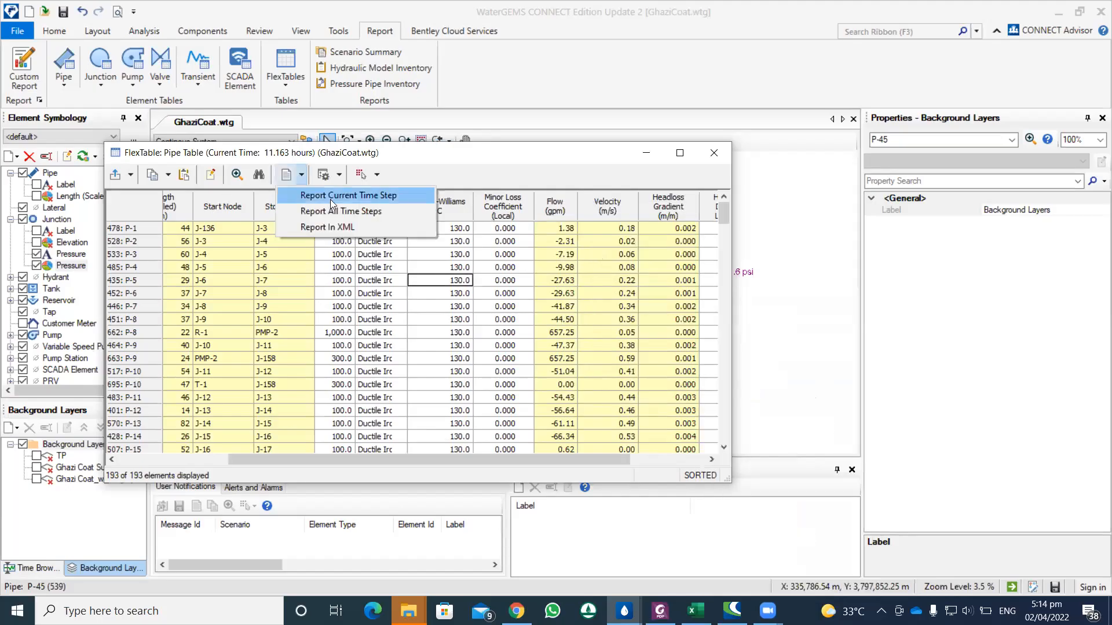
left_click(329, 201)
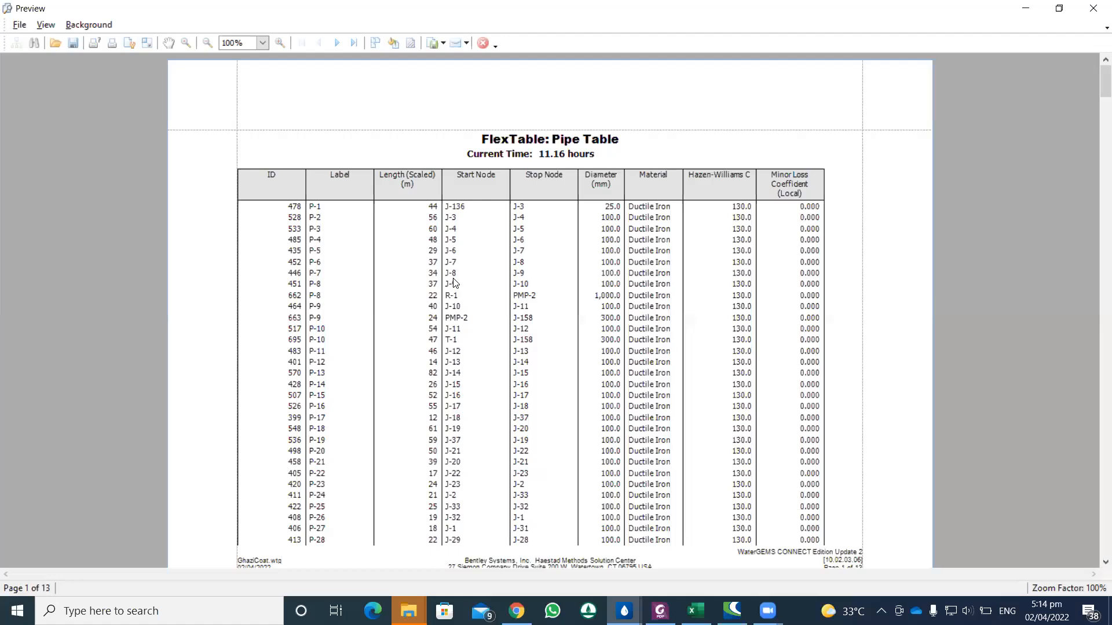
left_click_drag(1095, 97, 1095, 260)
scroll(1096, 274, "down", 5)
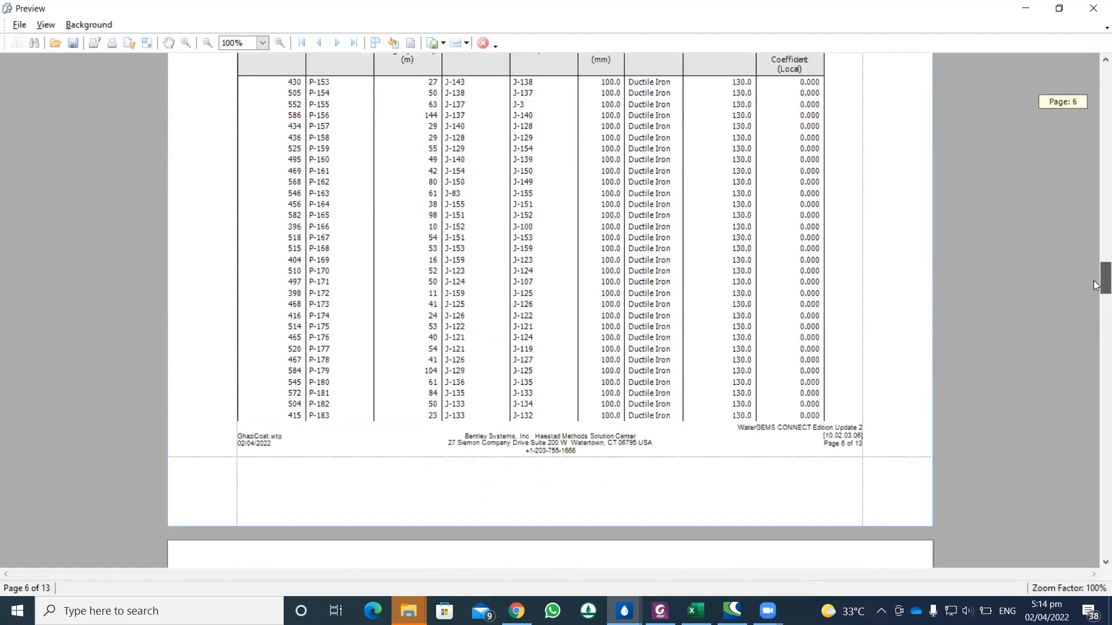
scroll(1096, 296, "down", 5)
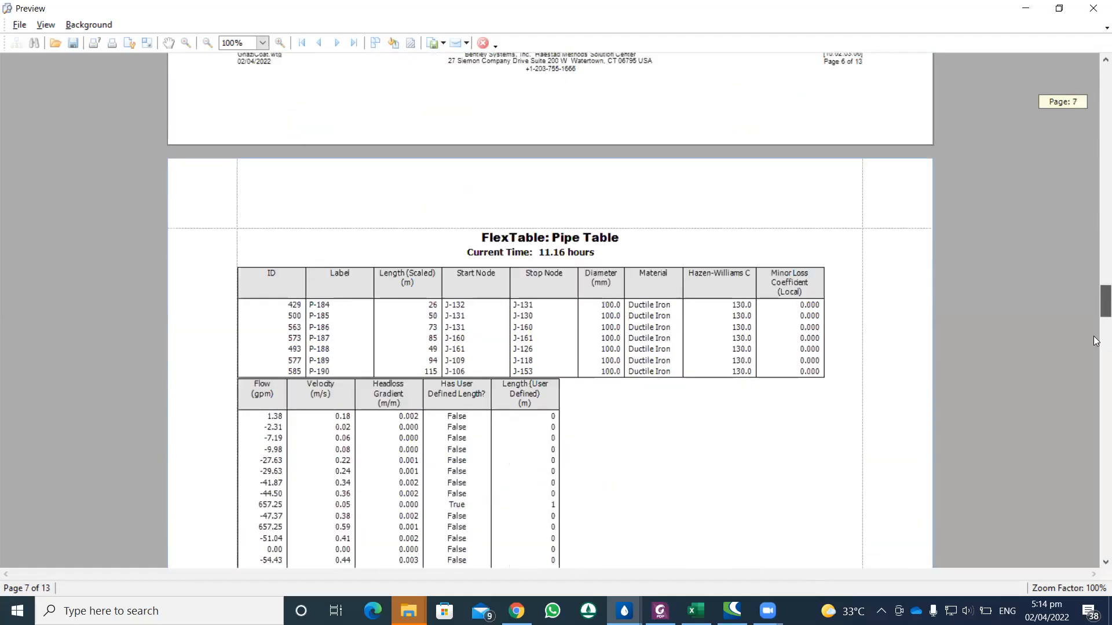
scroll(1096, 353, "down", 10)
left_click(1083, 12)
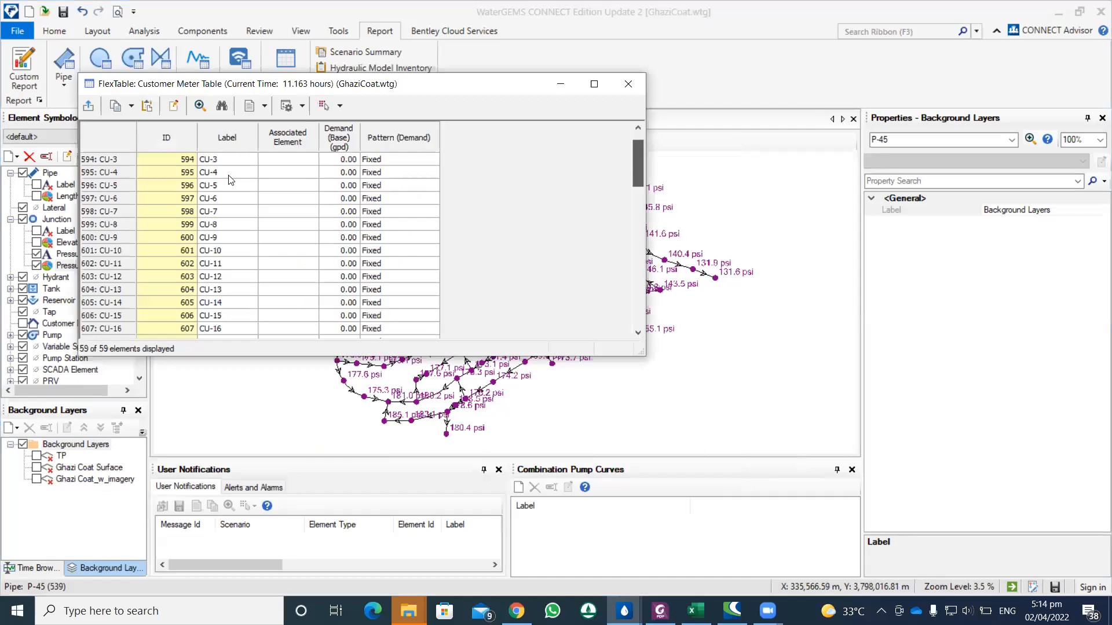
Add a Geometry X column to the Customer Meter FlexTable.
scroll(231, 179, "up", 1)
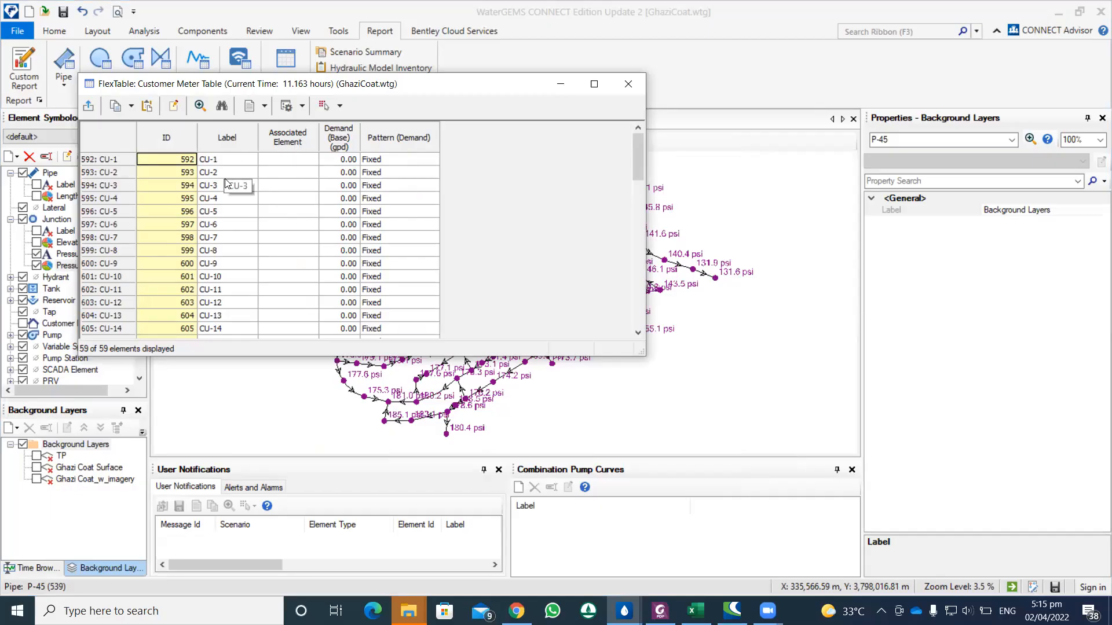
right_click(292, 142)
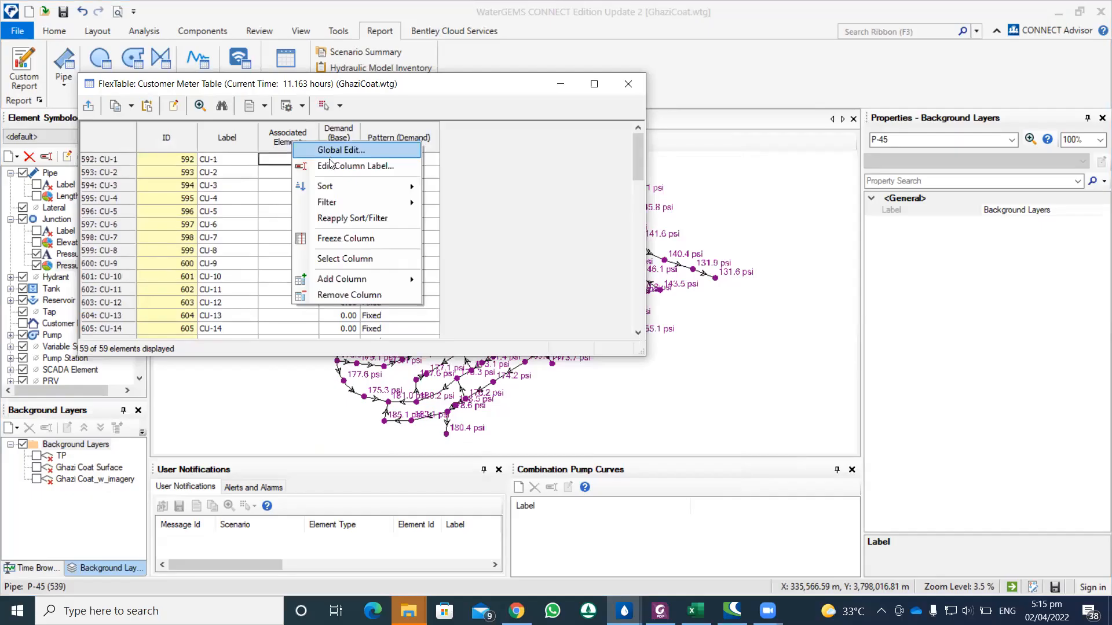
mouse_move(402, 282)
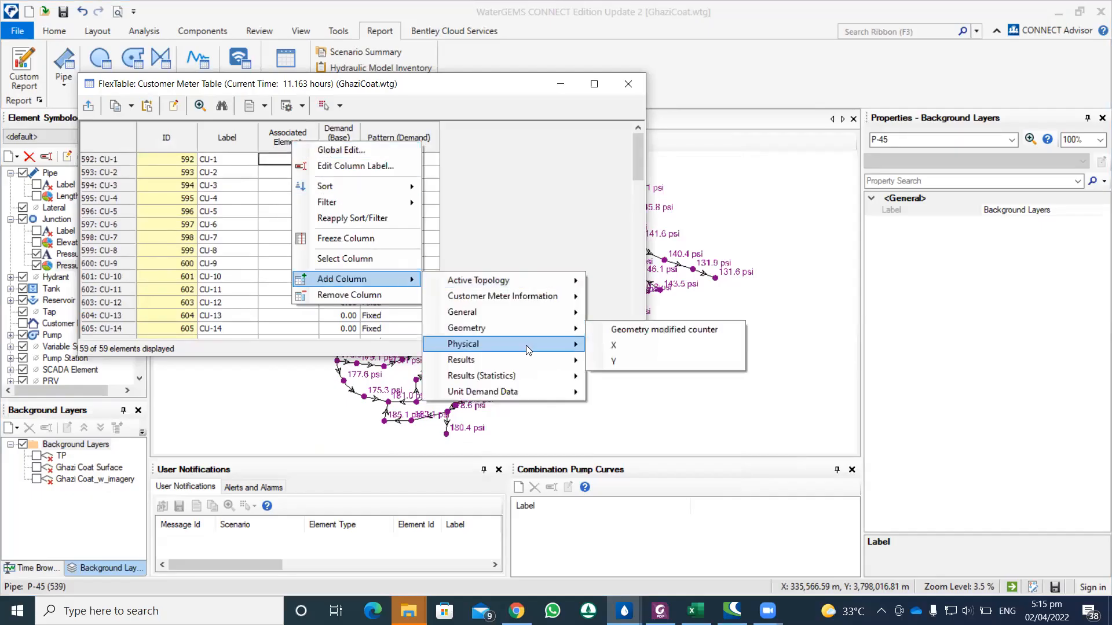
mouse_move(526, 343)
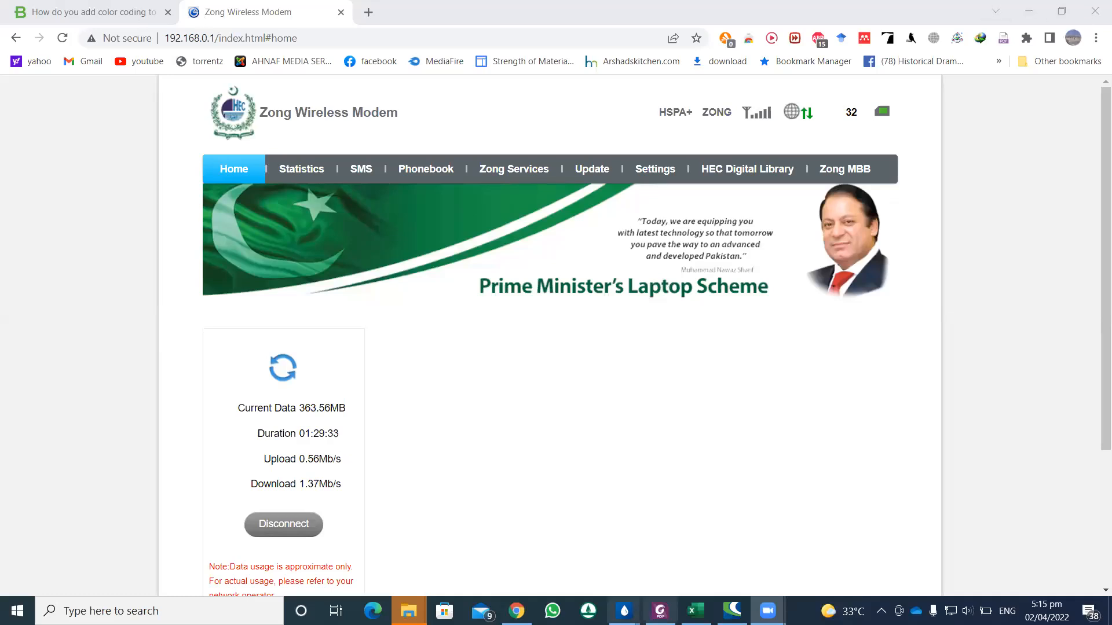
left_click(674, 532)
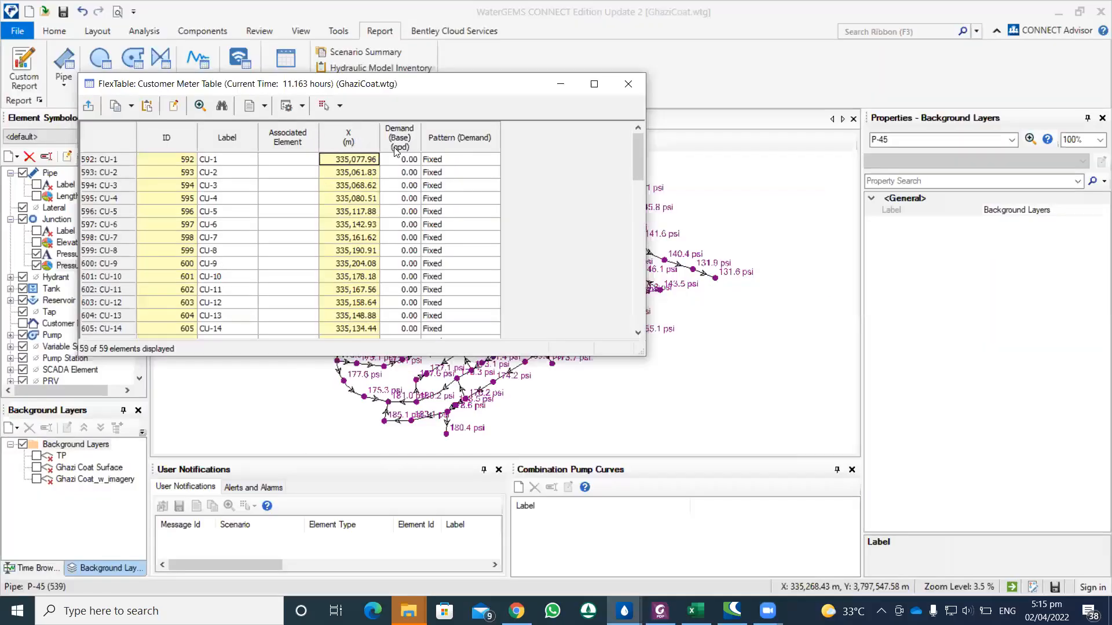
Add a Physical Elevation column, then generate the customer meter report for all time steps.
right_click(353, 139)
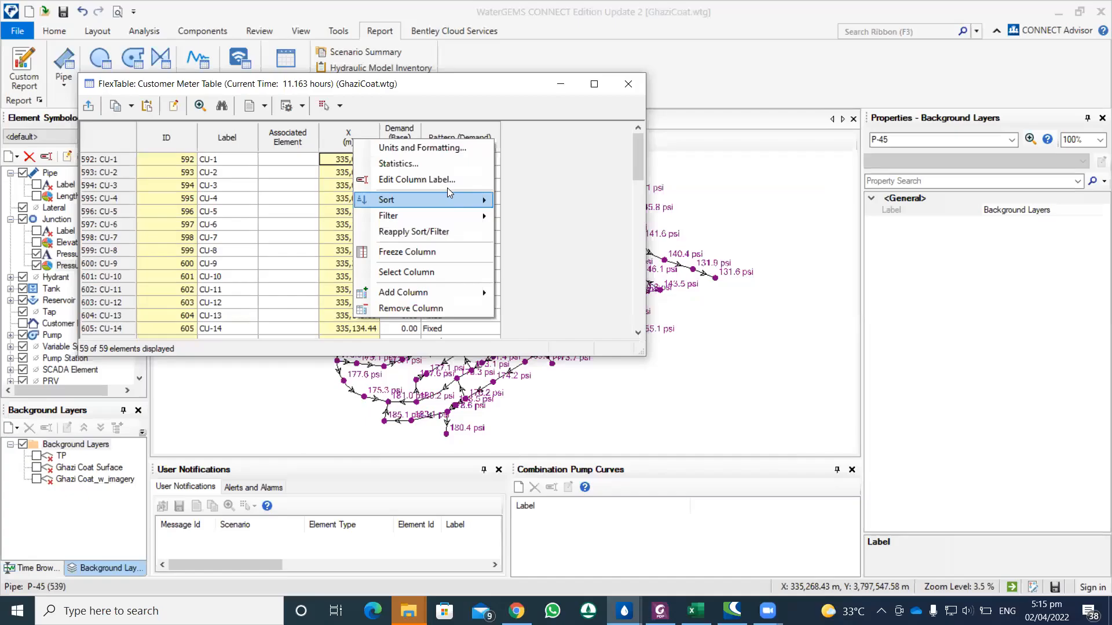
left_click(371, 147)
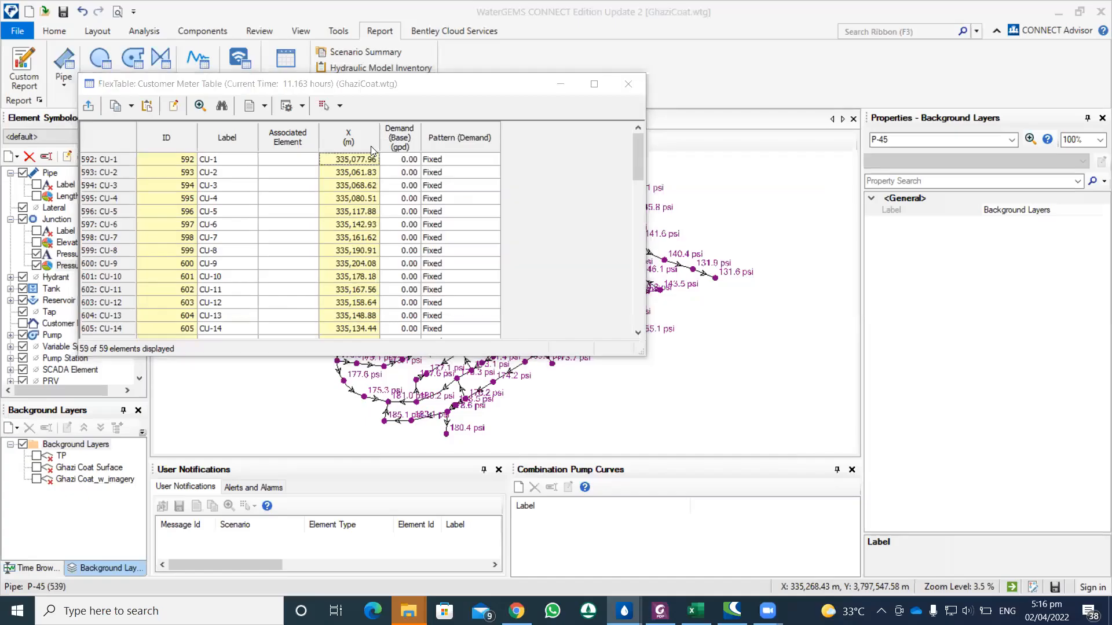
mouse_move(438, 293)
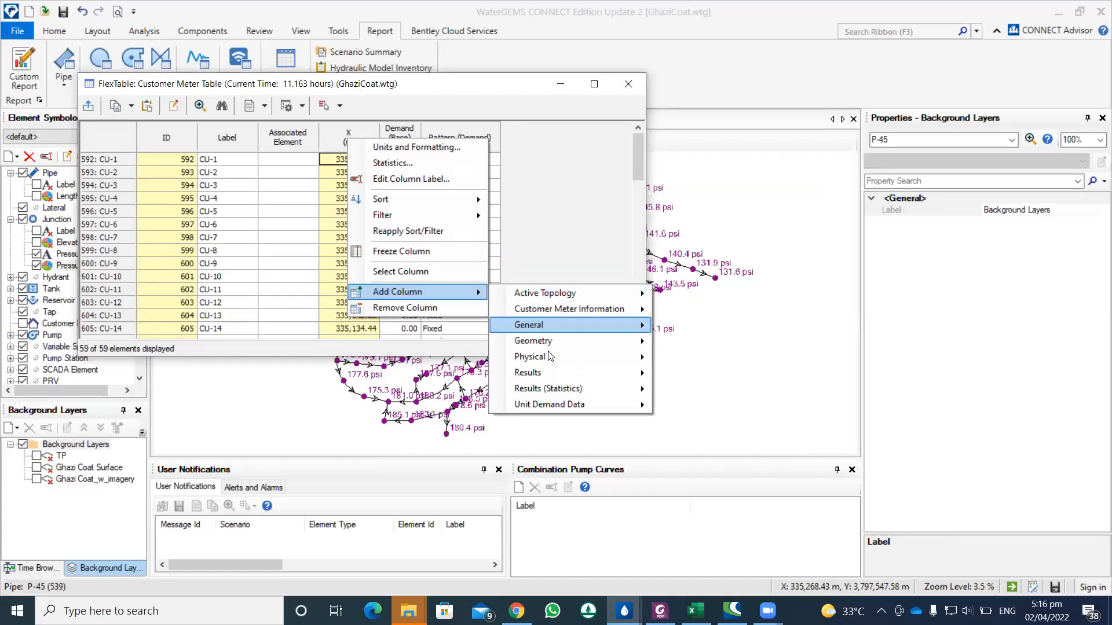
mouse_move(554, 361)
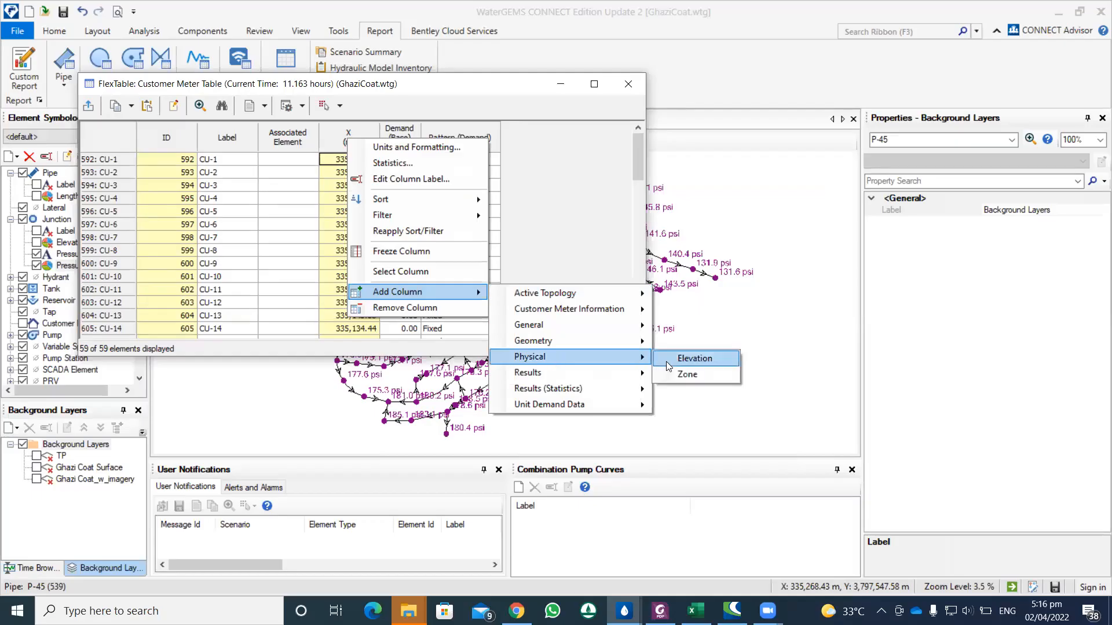
left_click(695, 359)
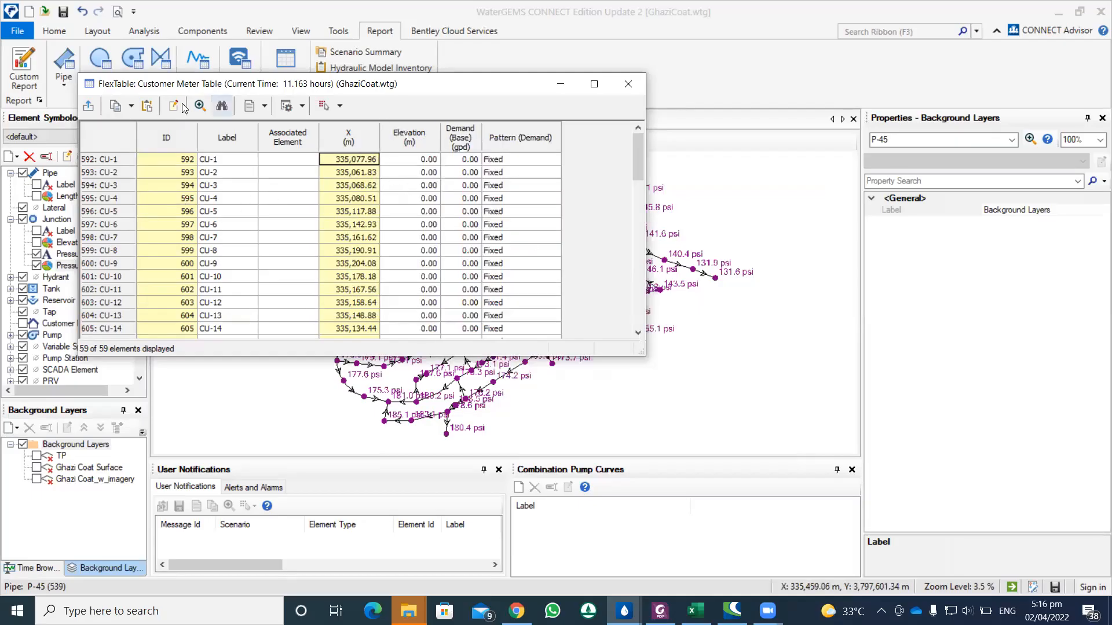
left_click(265, 107)
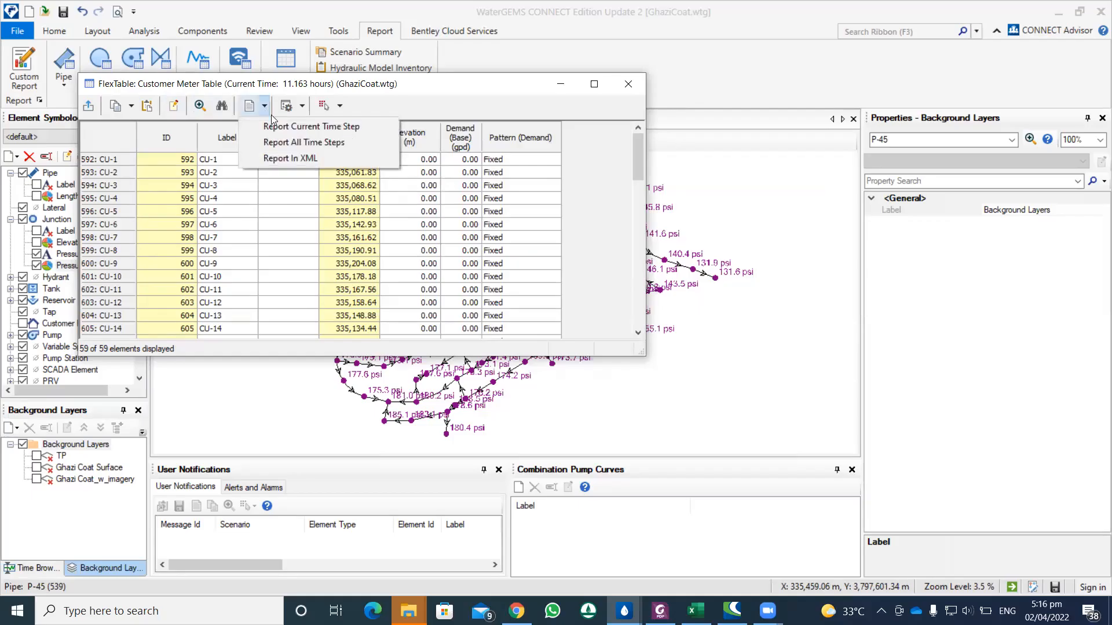
left_click(285, 141)
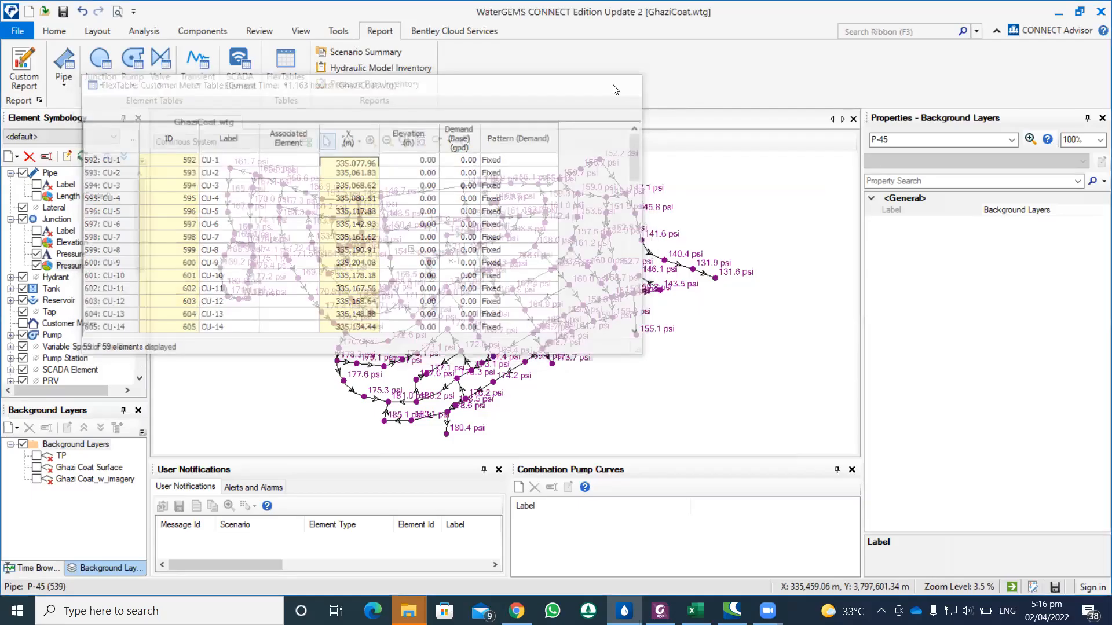
Glance at the Custom Report builder, then zoom out and uncheck Junction Pressure labels.
left_click(24, 75)
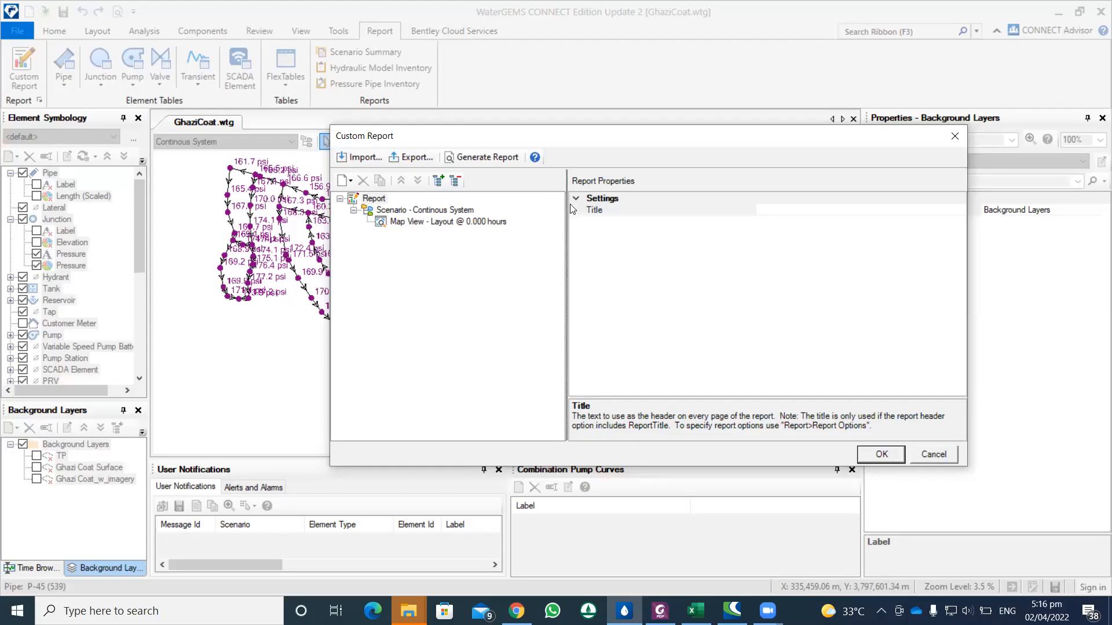
left_click(955, 137)
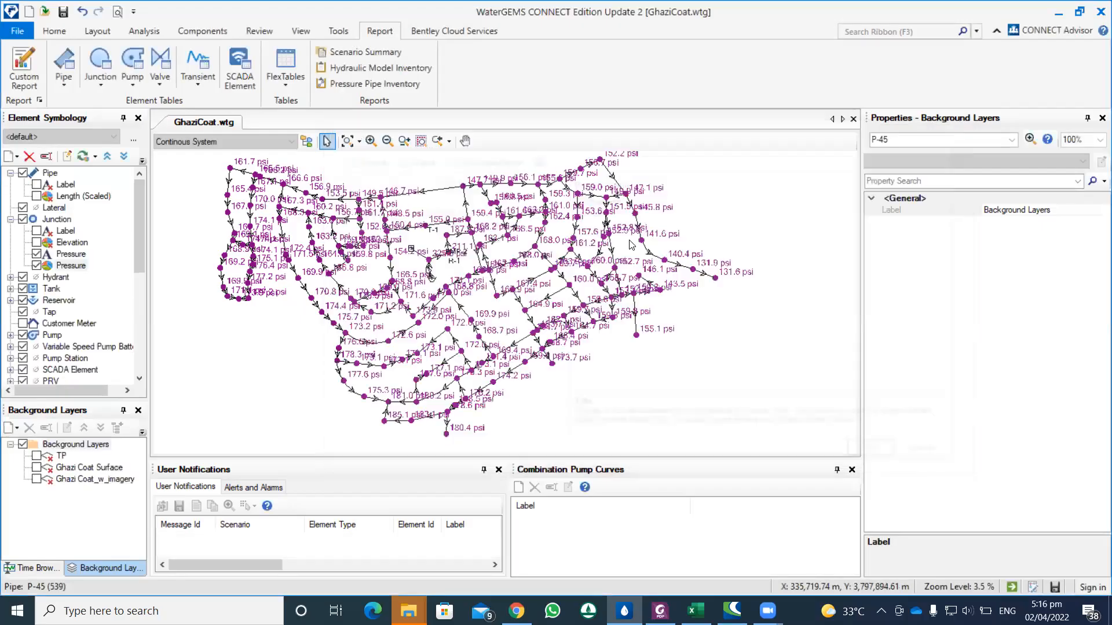
scroll(584, 347, "down", 1)
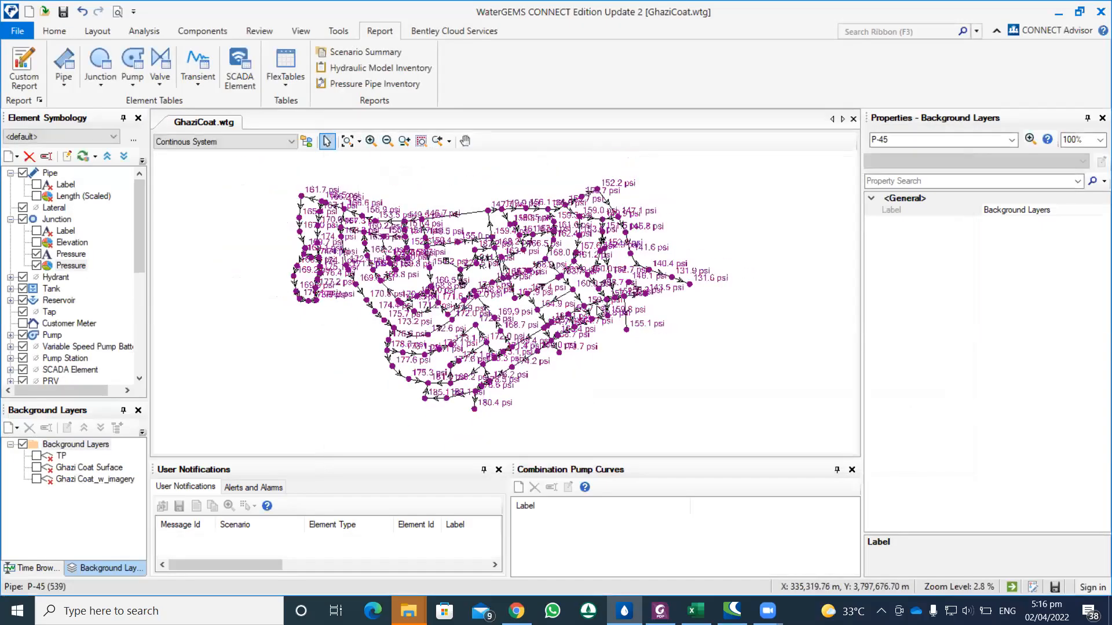
scroll(566, 362, "down", 1)
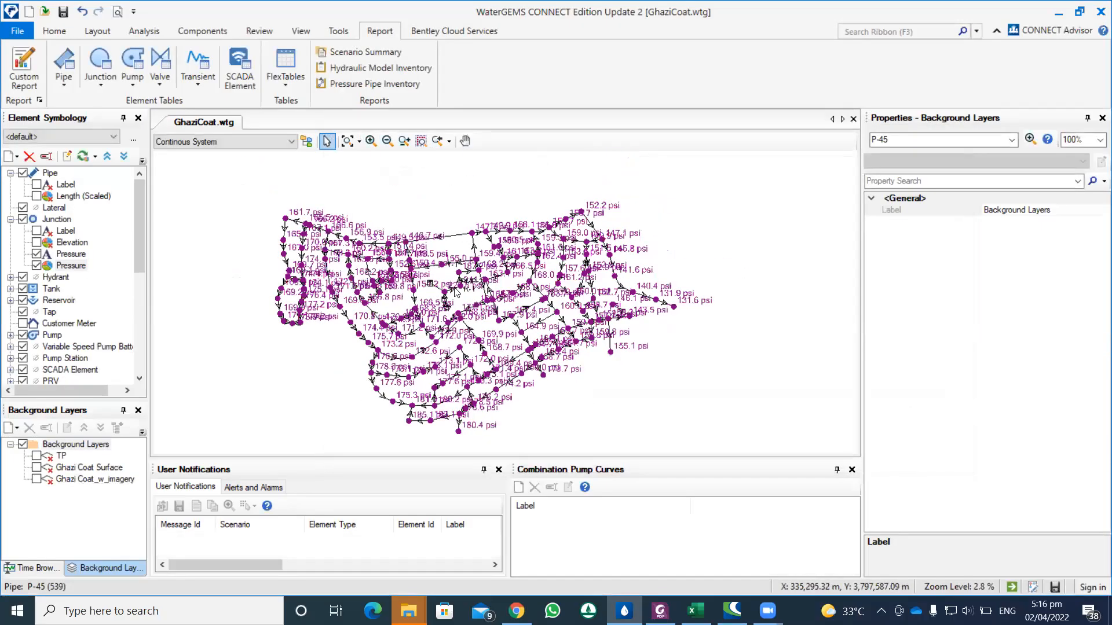
left_click(36, 254)
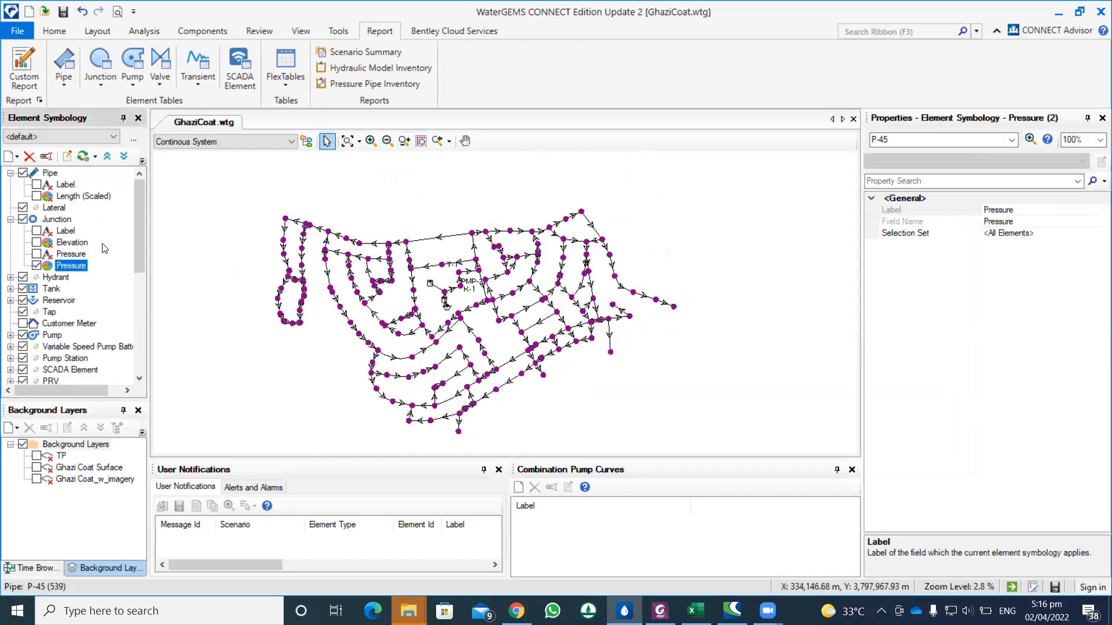
Turn off the Pump symbology, then pan and zoom to frame the whole network.
left_click(23, 336)
left_click(23, 336)
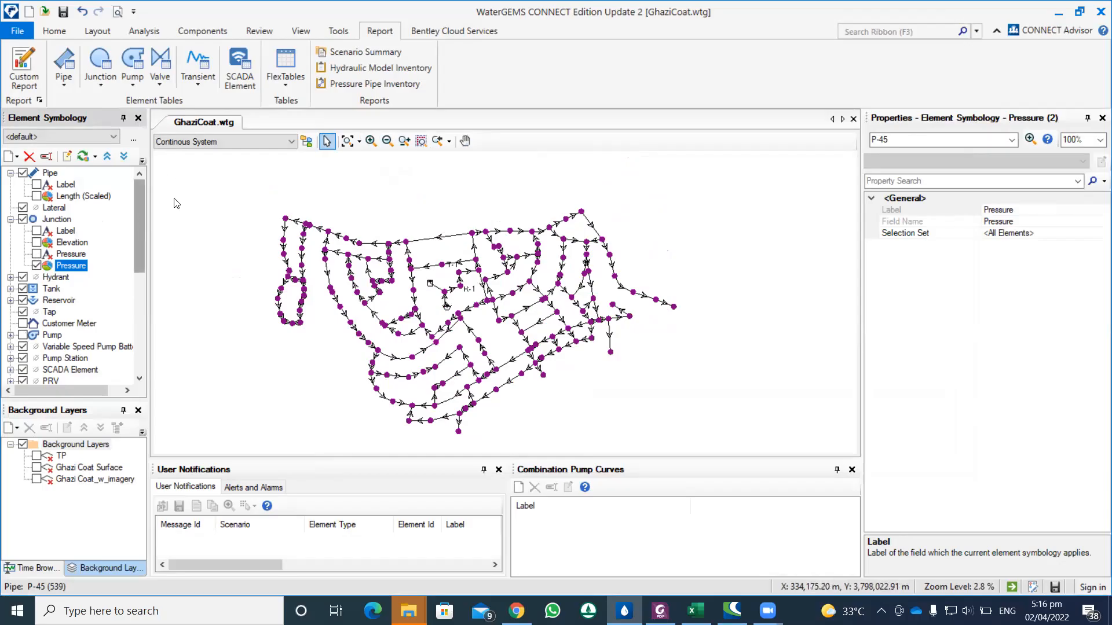
left_click(51, 31)
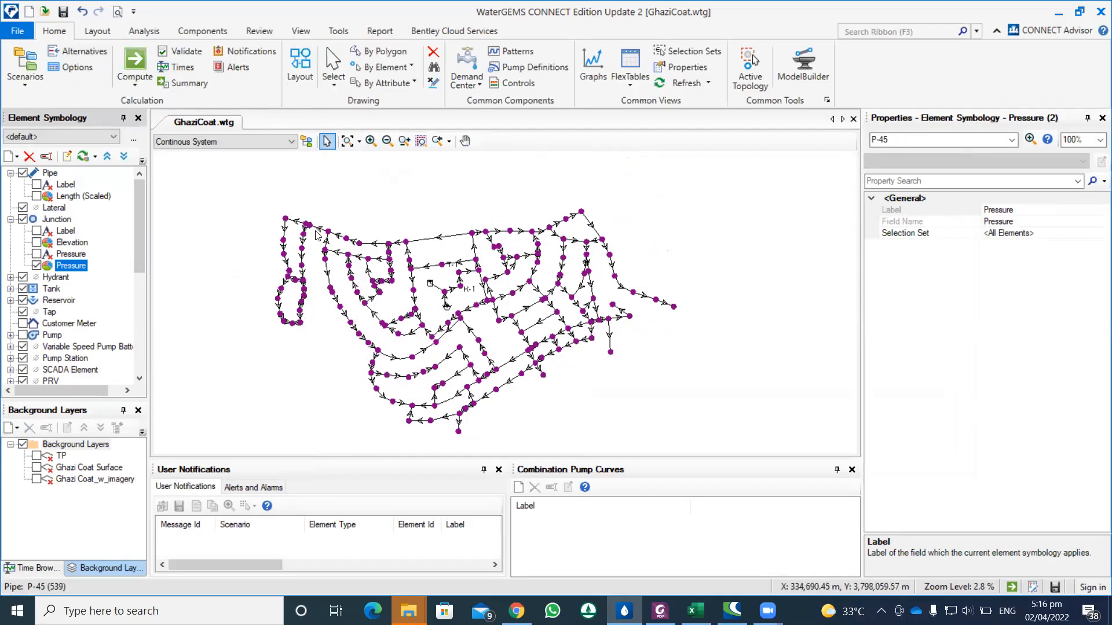
middle_click(412, 223)
left_click_drag(411, 224, 429, 184)
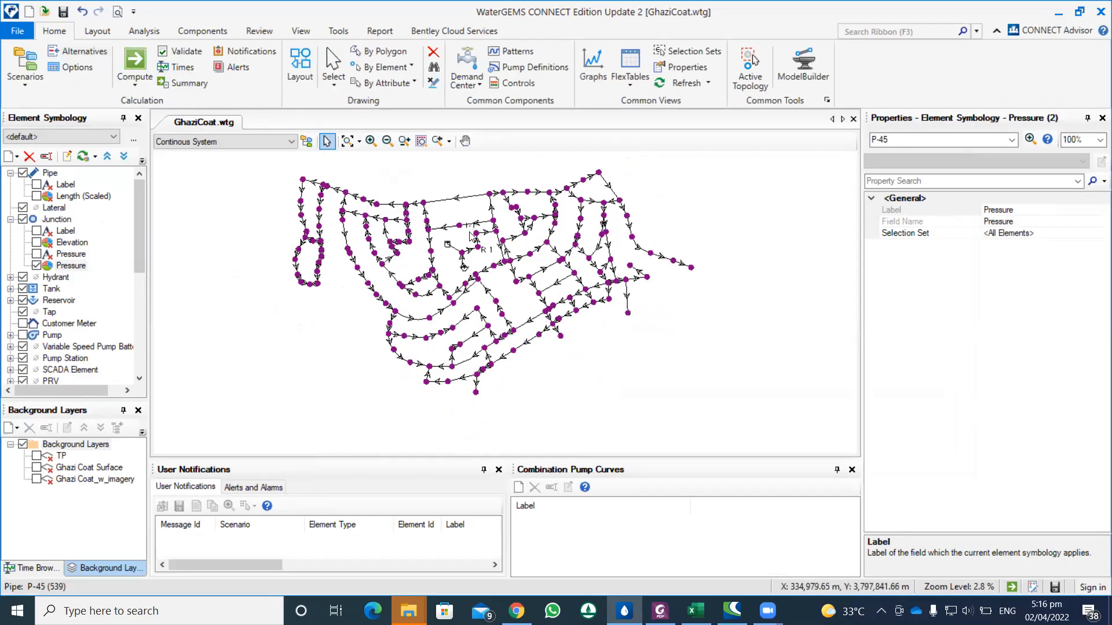
scroll(508, 255, "up", 3)
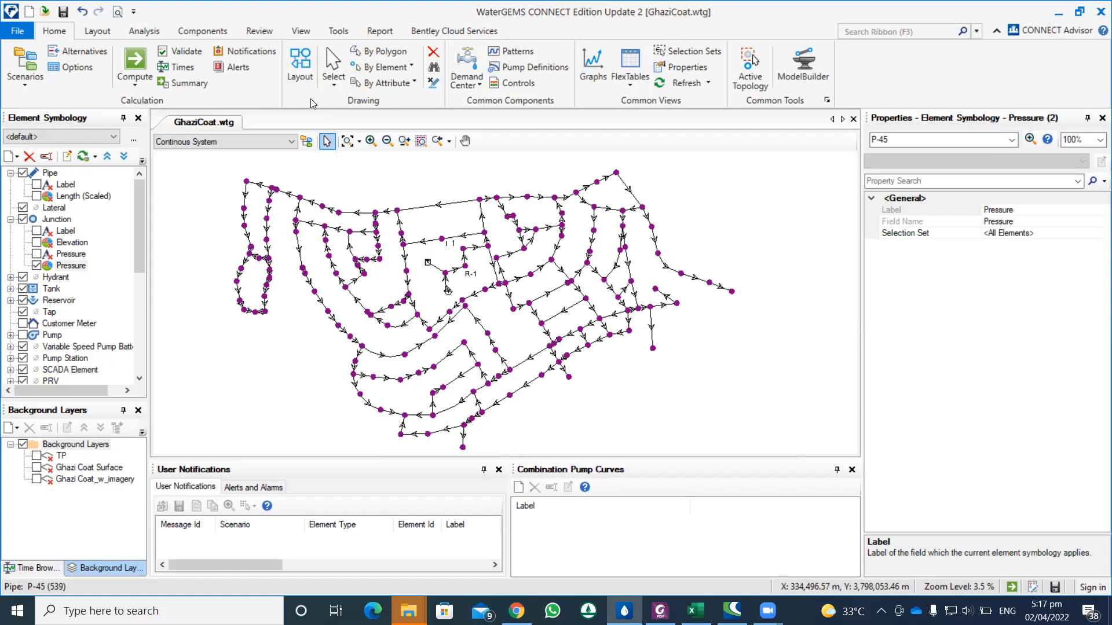
Browse the Layout, Analysis, Components and Review ribbon tabs, ending on View.
left_click(97, 31)
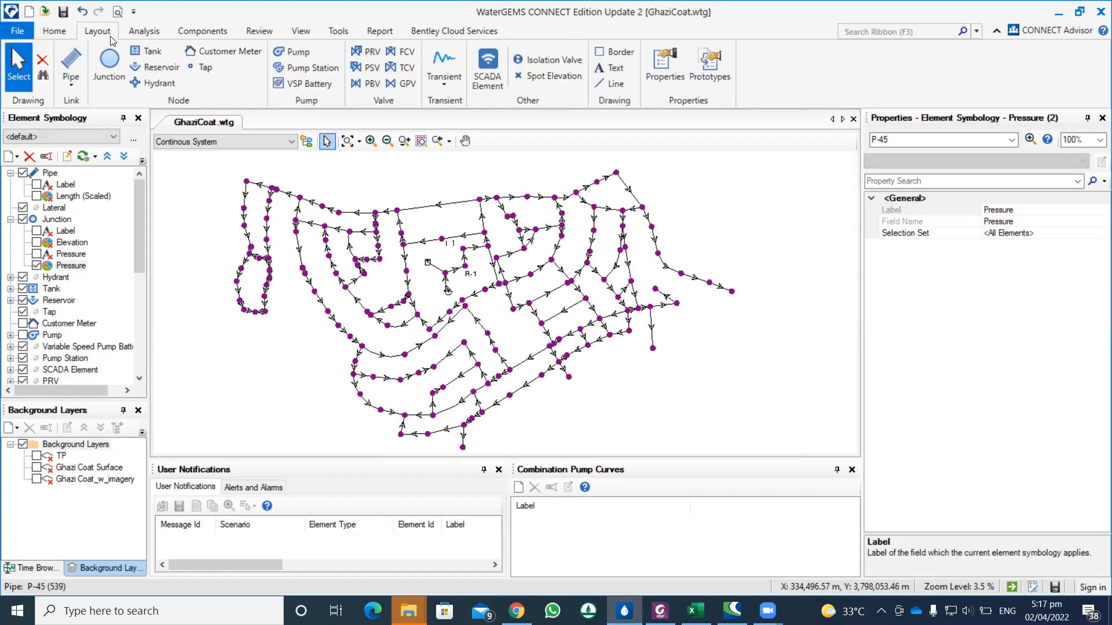
left_click(147, 39)
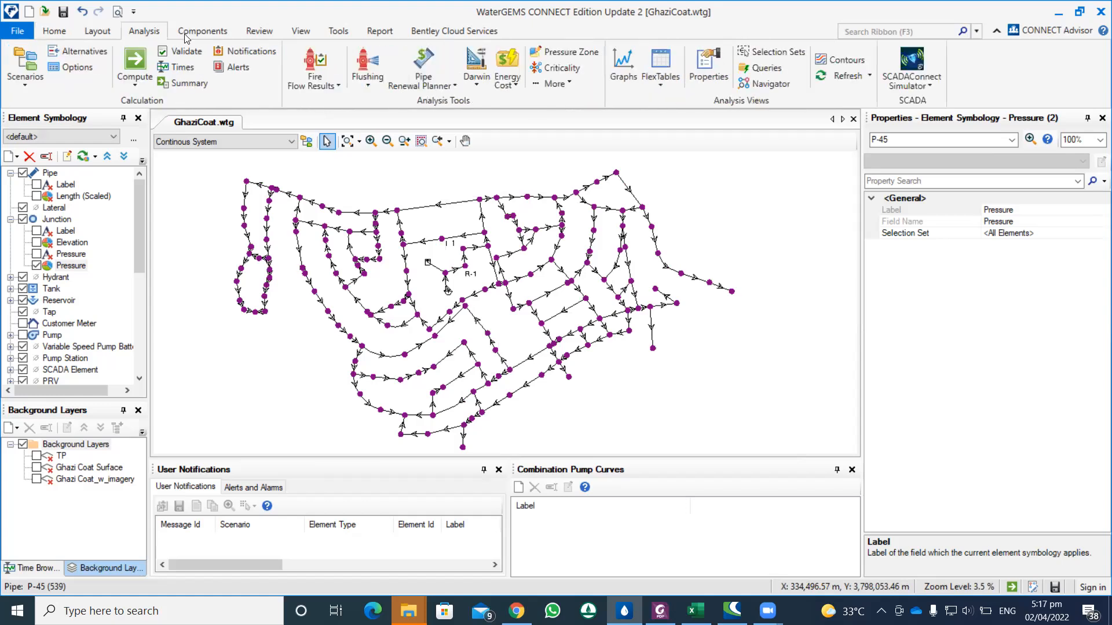
left_click(187, 32)
left_click(259, 31)
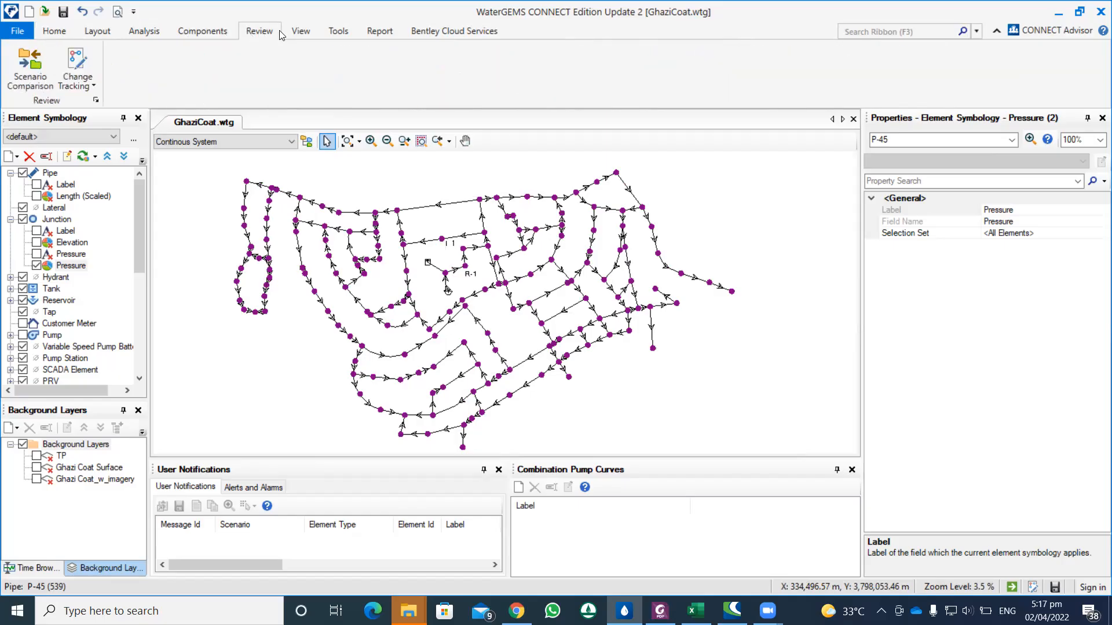
left_click(300, 32)
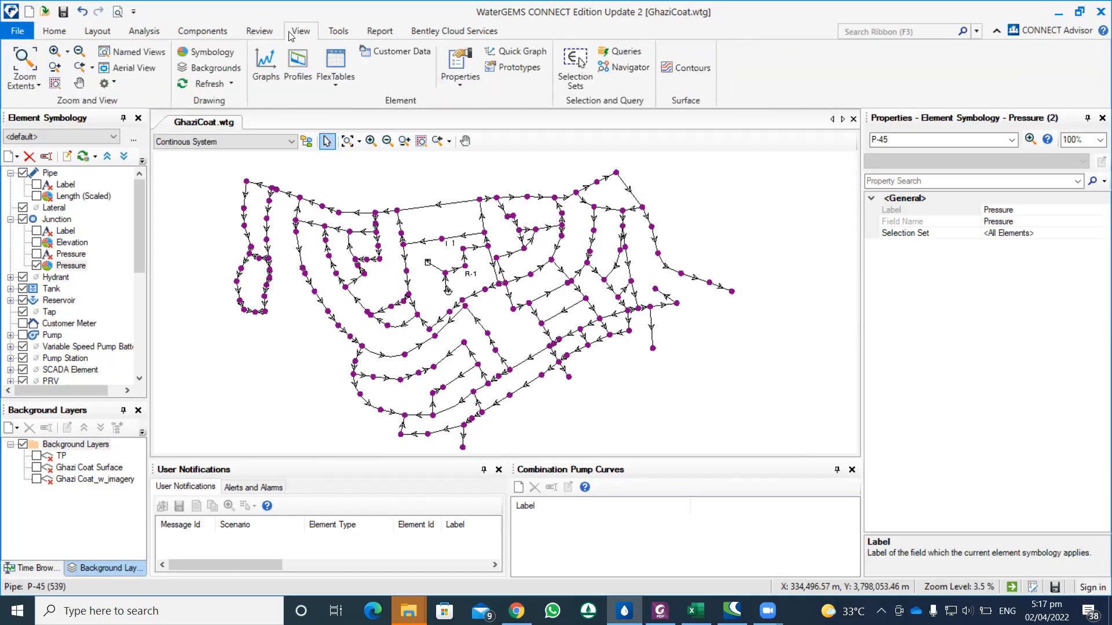
Create a new named view with the default name in the Named Views window.
left_click(139, 56)
left_click(164, 122)
left_click(176, 139)
right_click(206, 138)
mouse_move(238, 148)
left_click(316, 150)
left_click(269, 185)
left_click_drag(318, 110, 236, 128)
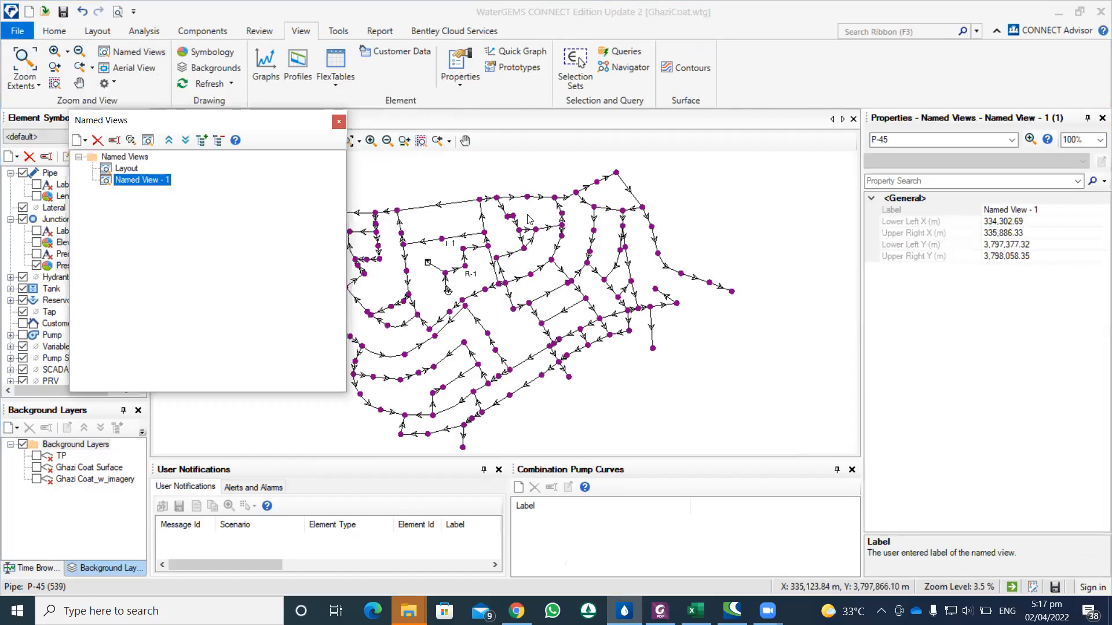
Rename it to 'Plan View of Ghazi Coat' and store the current map extent in it.
left_click(133, 182)
type("Plan")
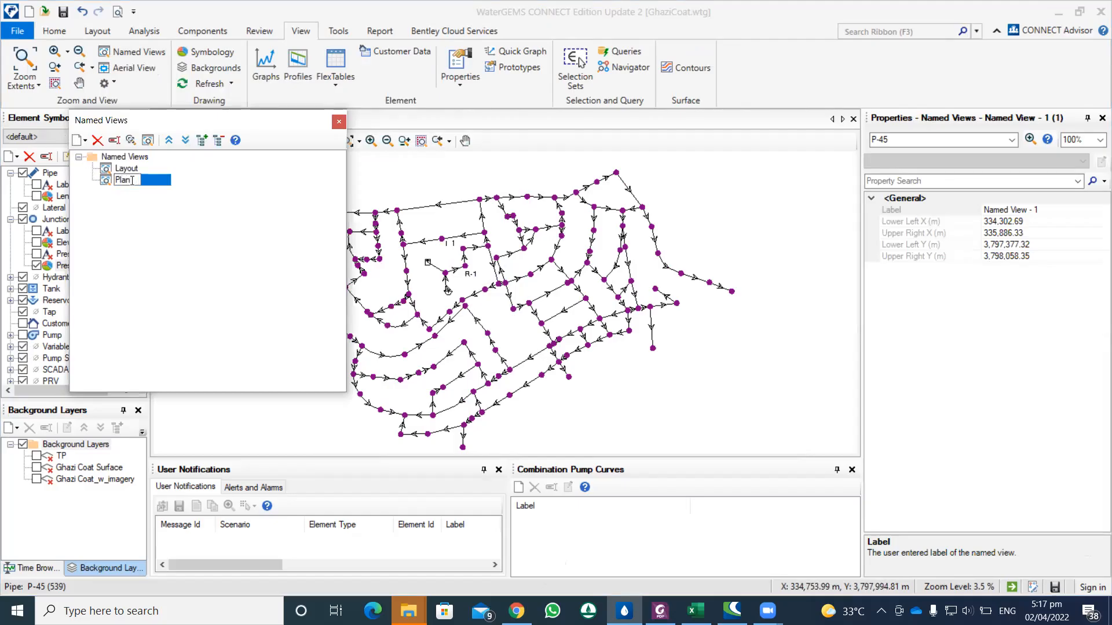
type(" View of Ghazi Coat")
key("Return")
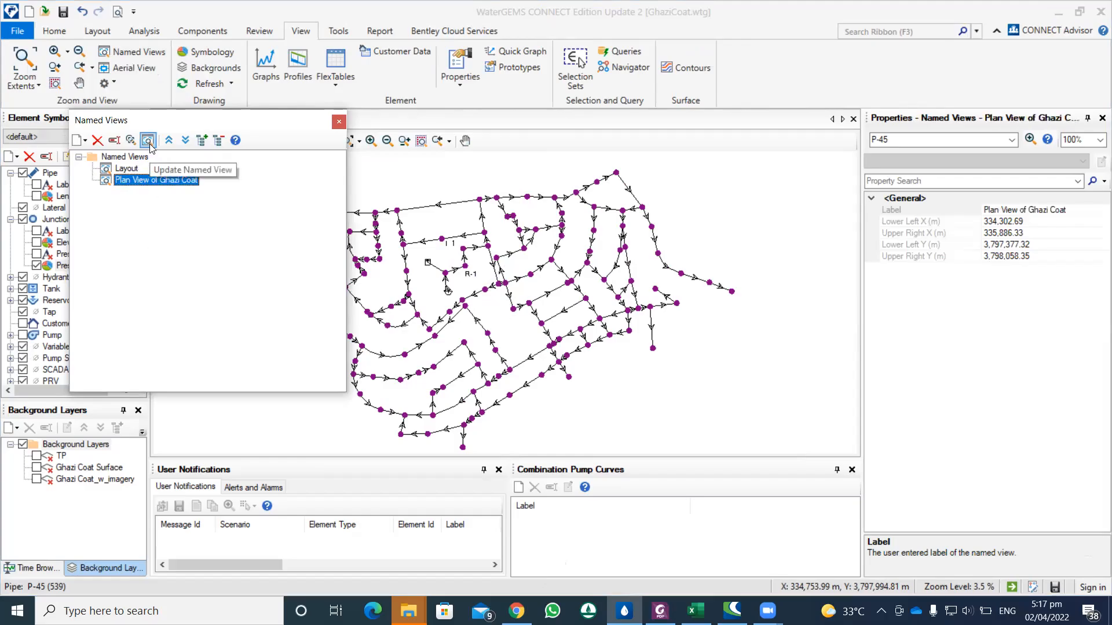
left_click(339, 122)
left_click(380, 31)
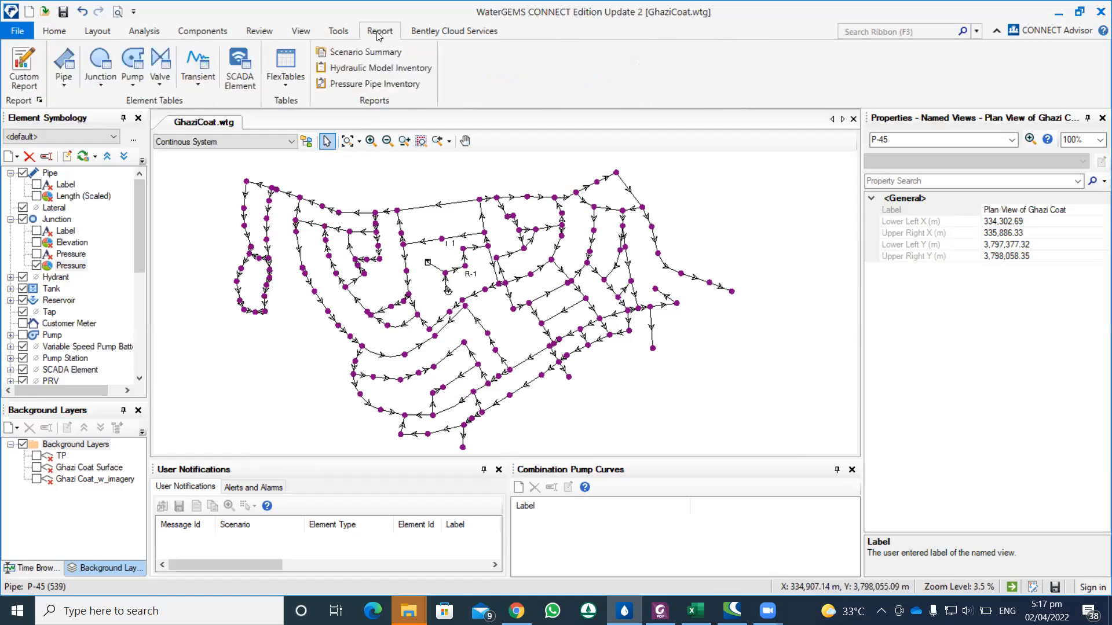
In Custom Report, delete the existing scenario section and add a new one to the report.
left_click(24, 68)
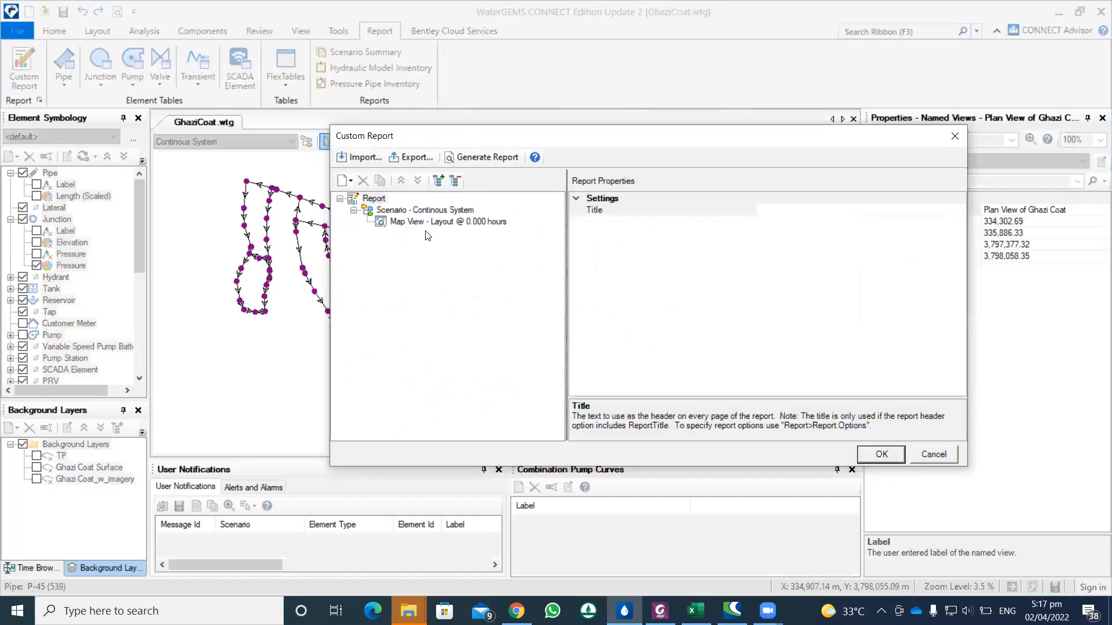
right_click(421, 216)
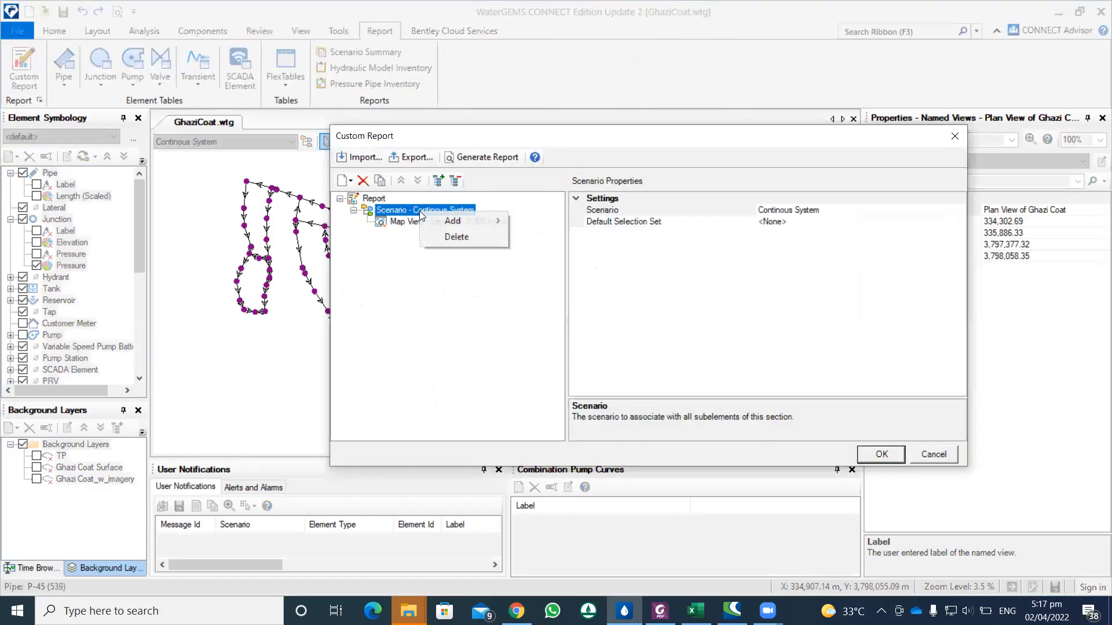
left_click(450, 238)
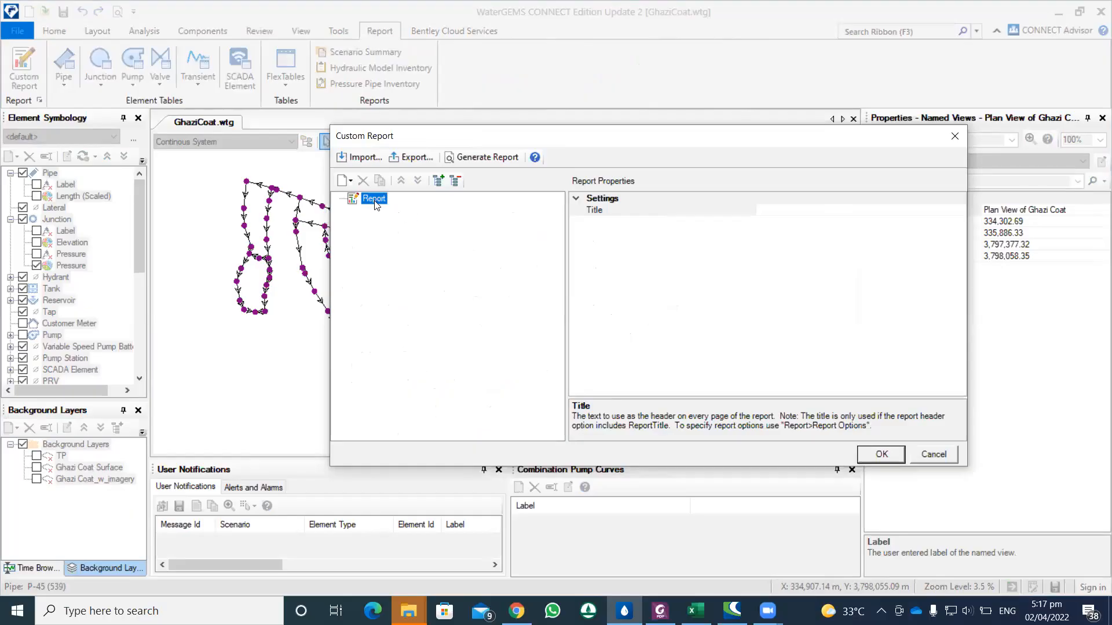
right_click(375, 202)
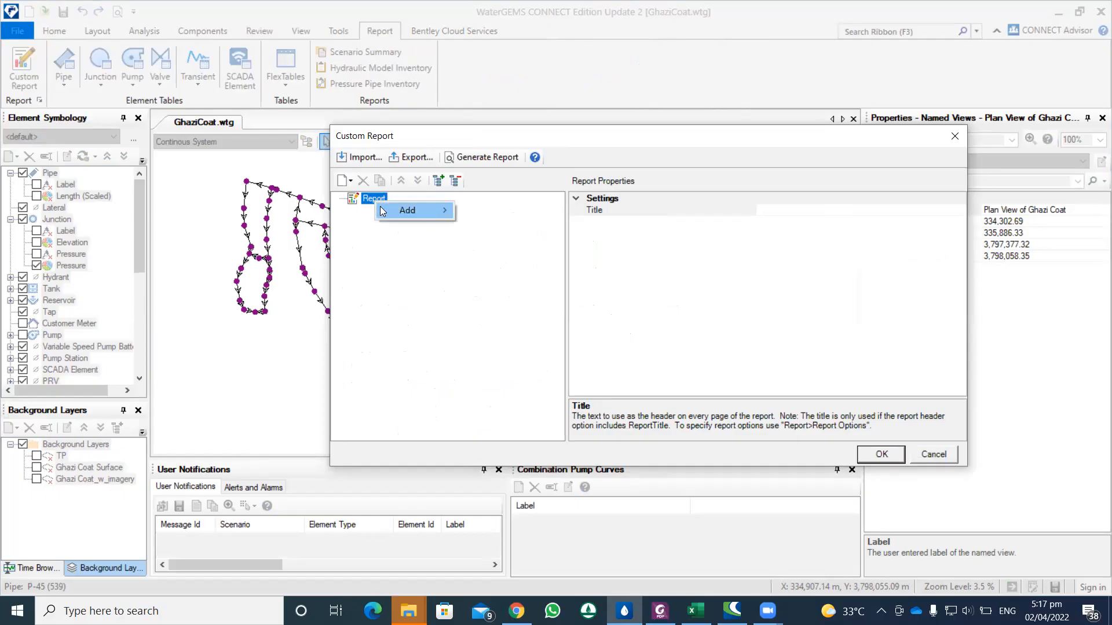
mouse_move(382, 211)
left_click(480, 211)
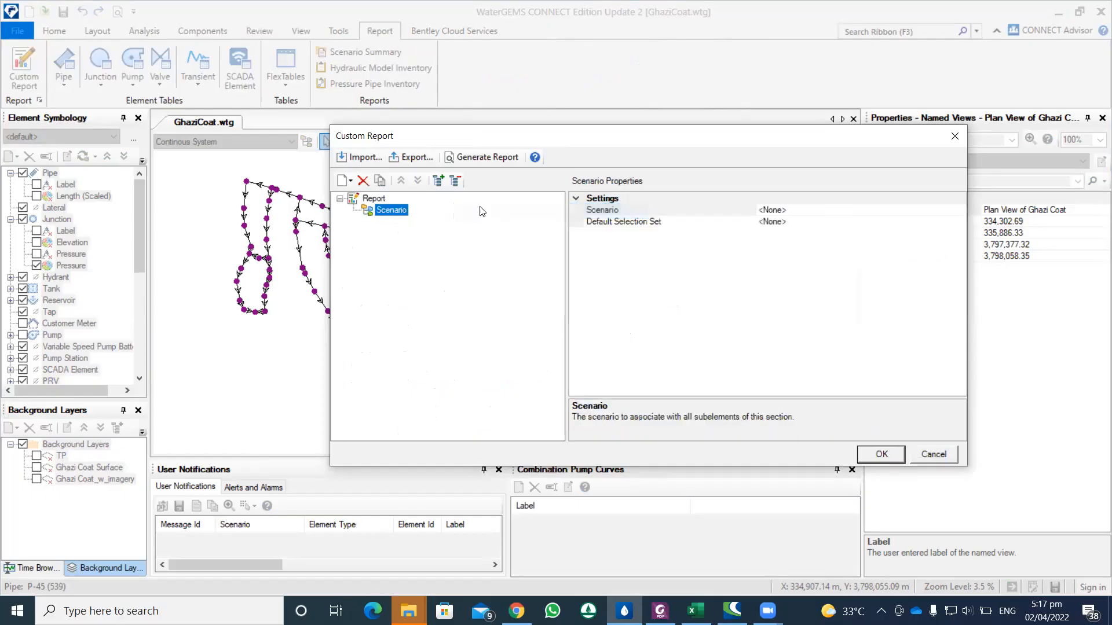
Set the section's scenario to Continous System with no selection set, and add a Map View.
left_click(810, 213)
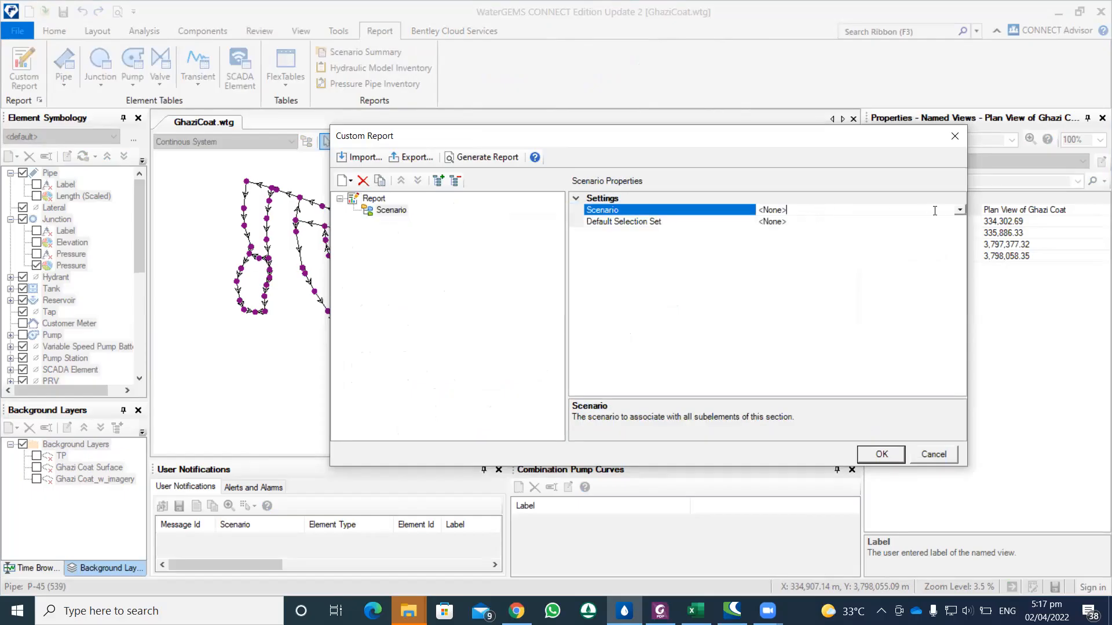
left_click(959, 210)
left_click(837, 232)
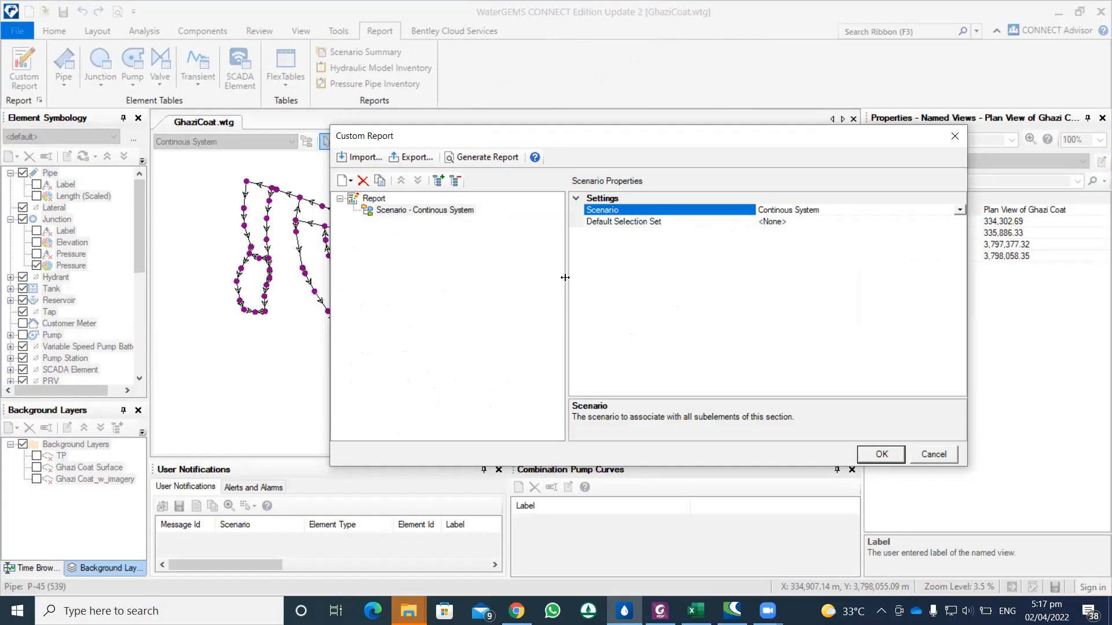
left_click(812, 220)
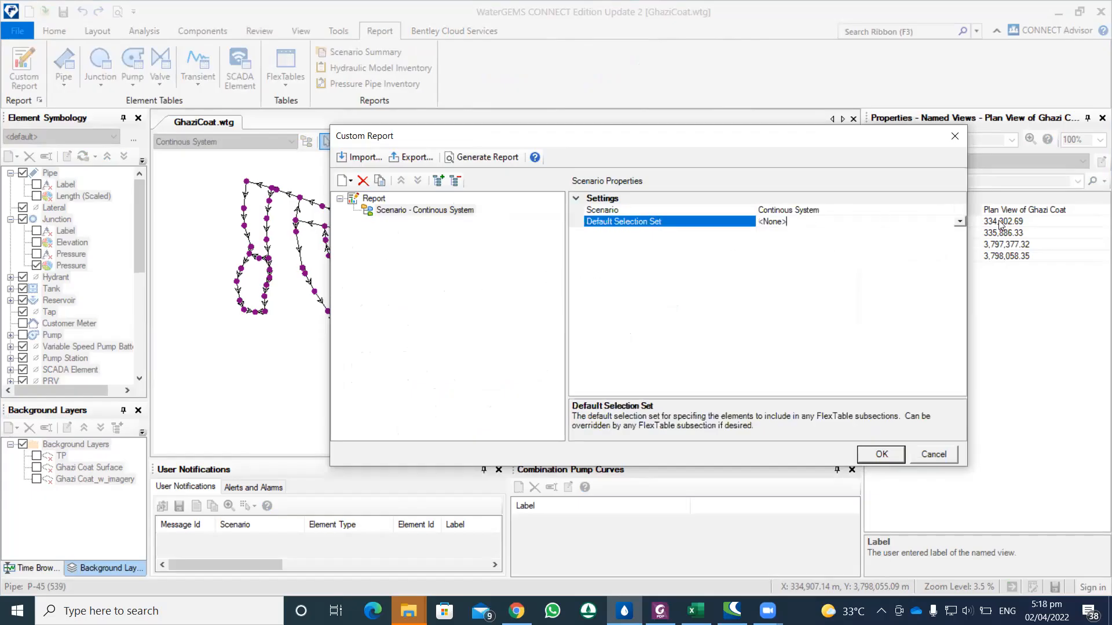
left_click(960, 222)
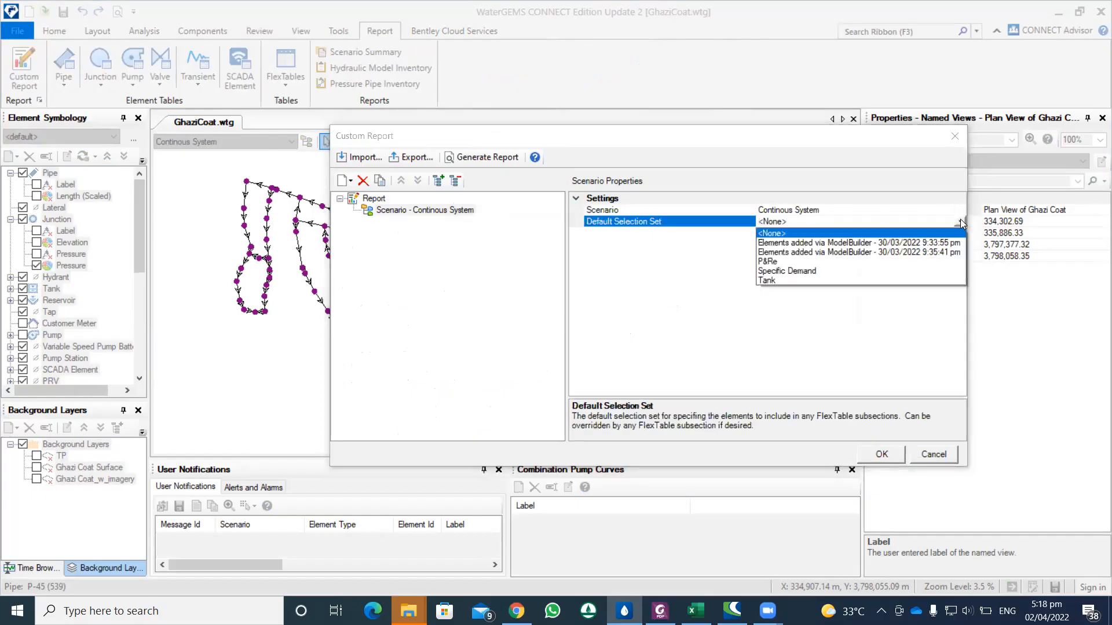
left_click(879, 235)
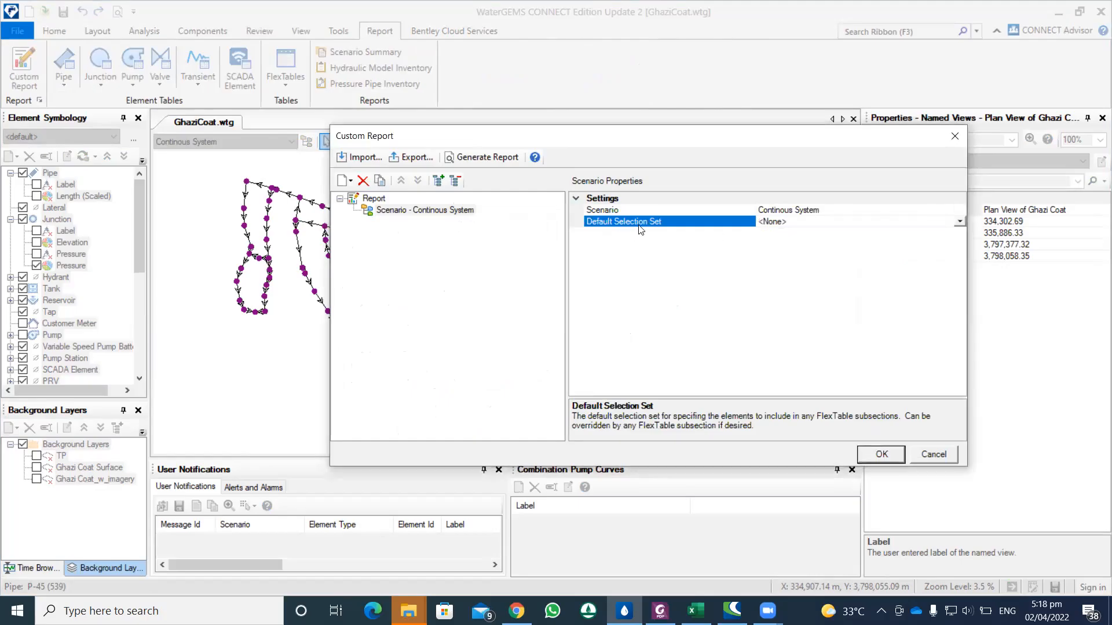
right_click(431, 213)
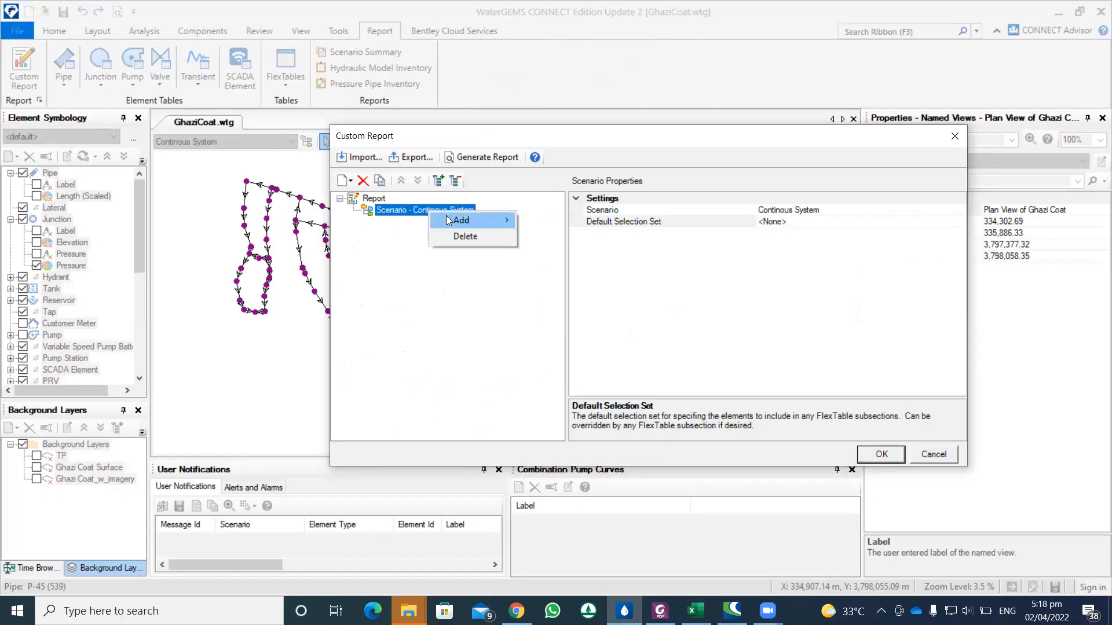
mouse_move(451, 222)
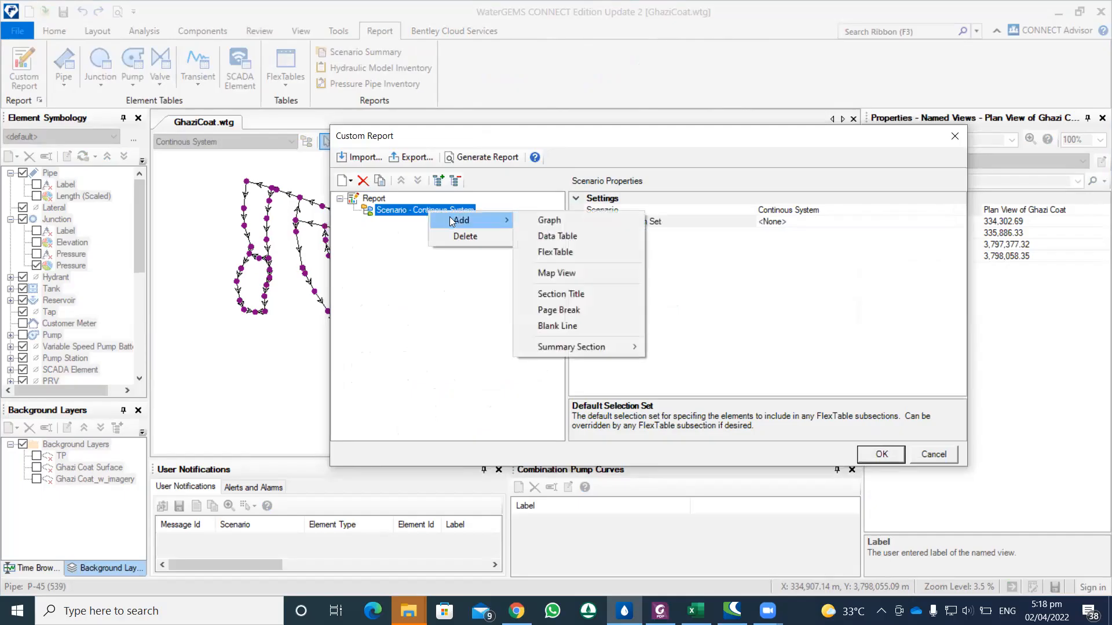
left_click(553, 273)
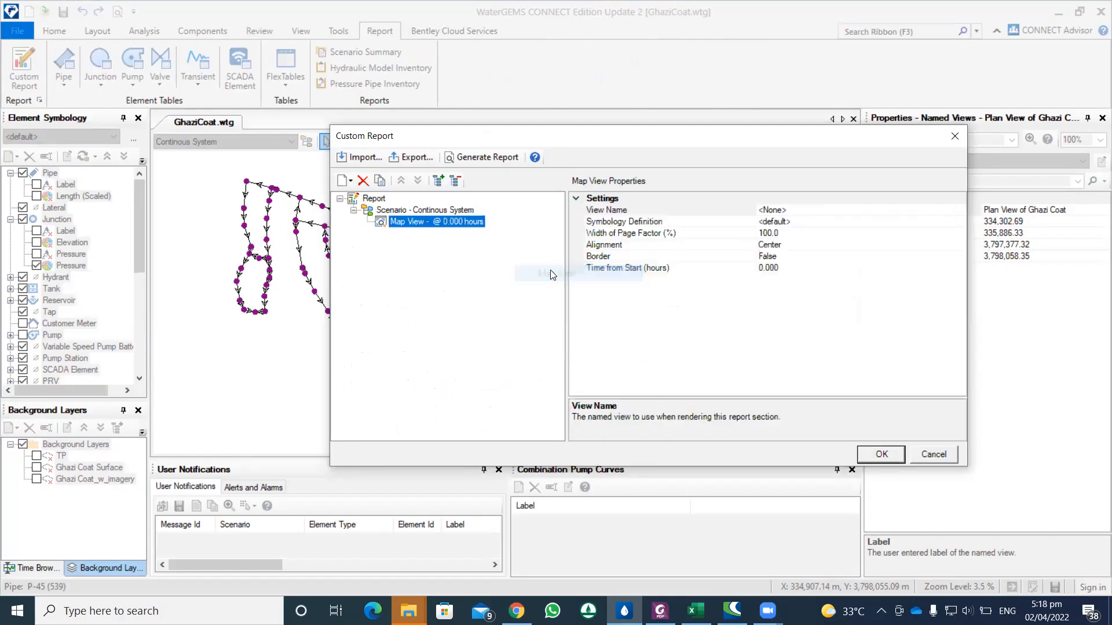
Set the map view section to the 'Plan View of Ghazi Coat' named view.
left_click(877, 212)
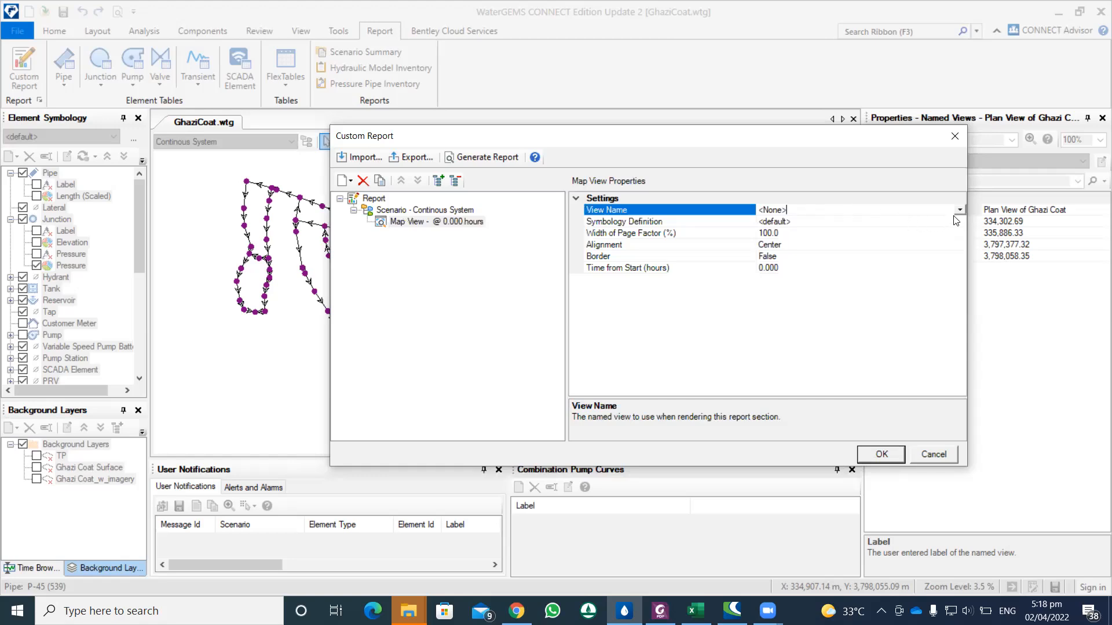
left_click(960, 211)
left_click(799, 223)
left_click(619, 220)
left_click(692, 416)
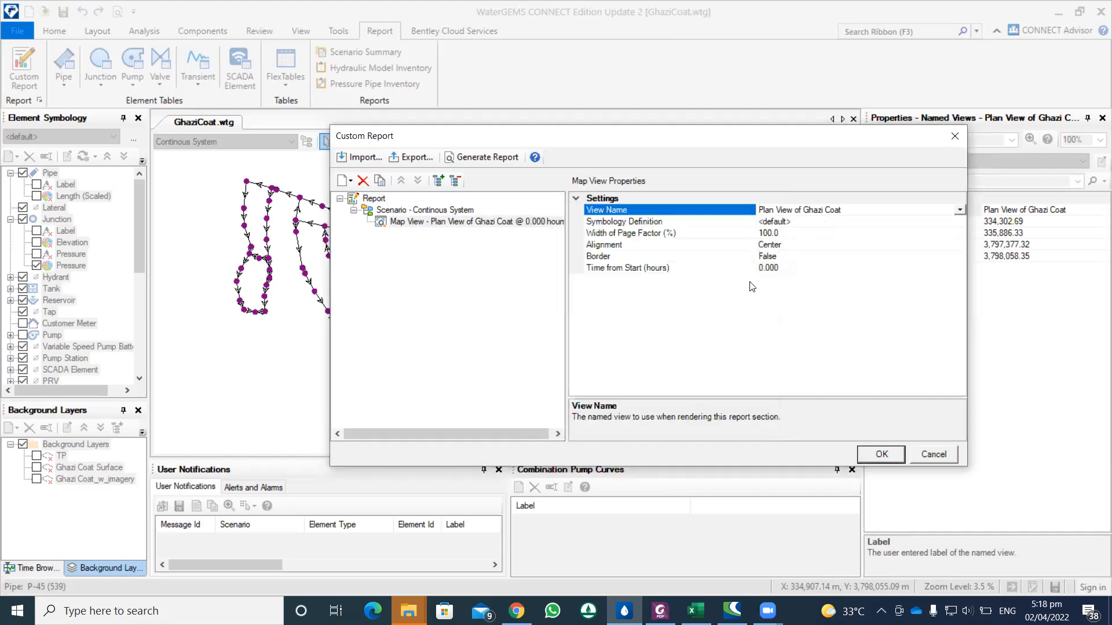
Review the width, alignment and time-from-start settings, keeping the time at 0.000 hours.
left_click(787, 235)
left_click(787, 249)
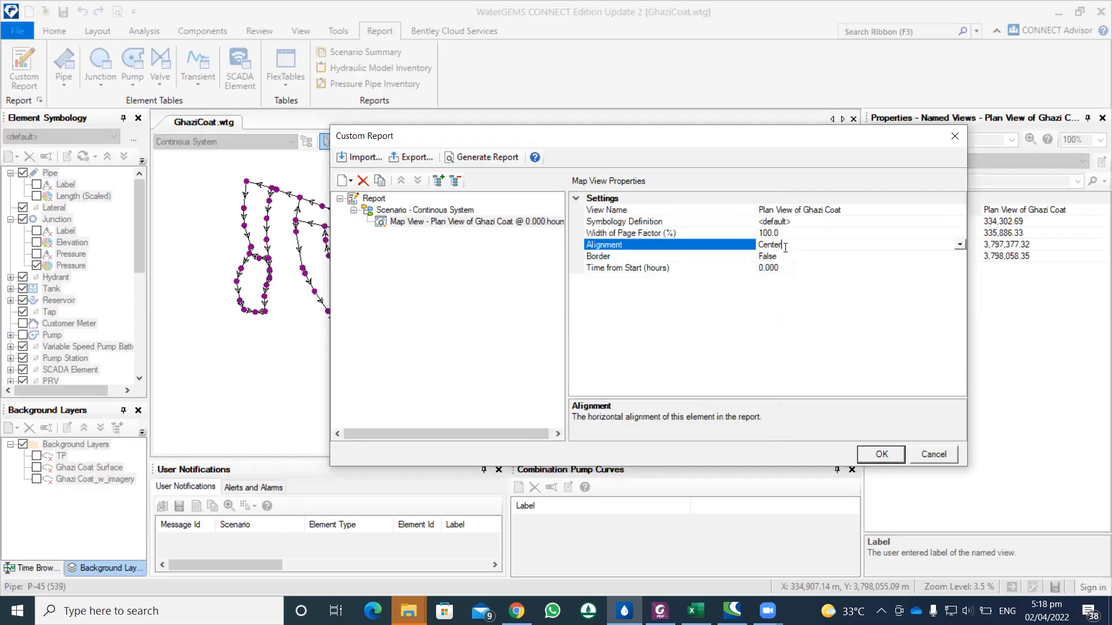
left_click(785, 234)
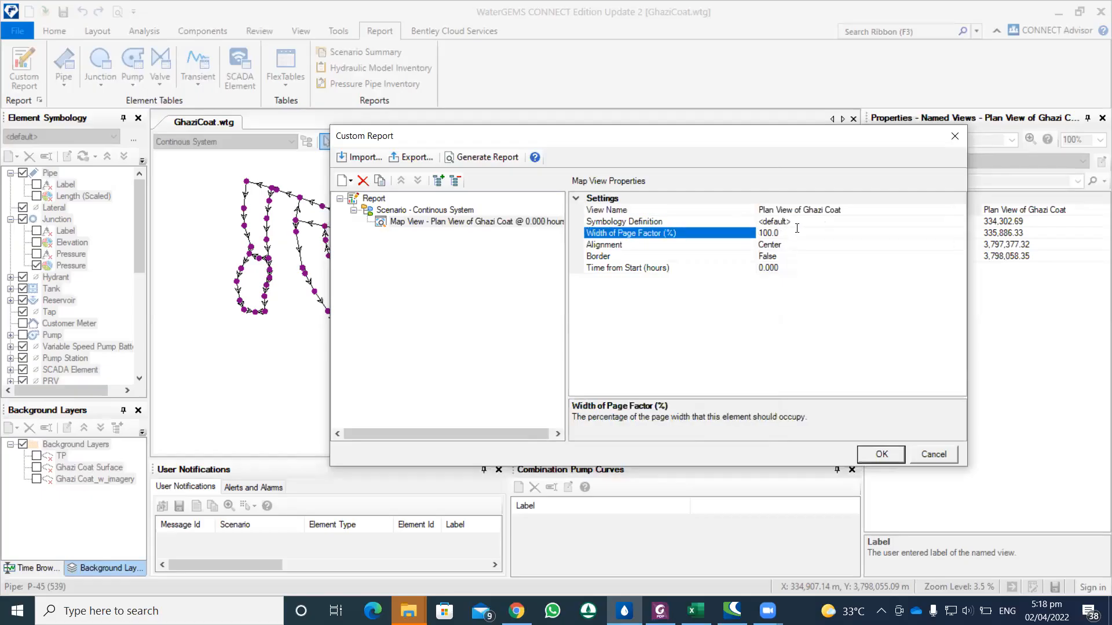
left_click(795, 267)
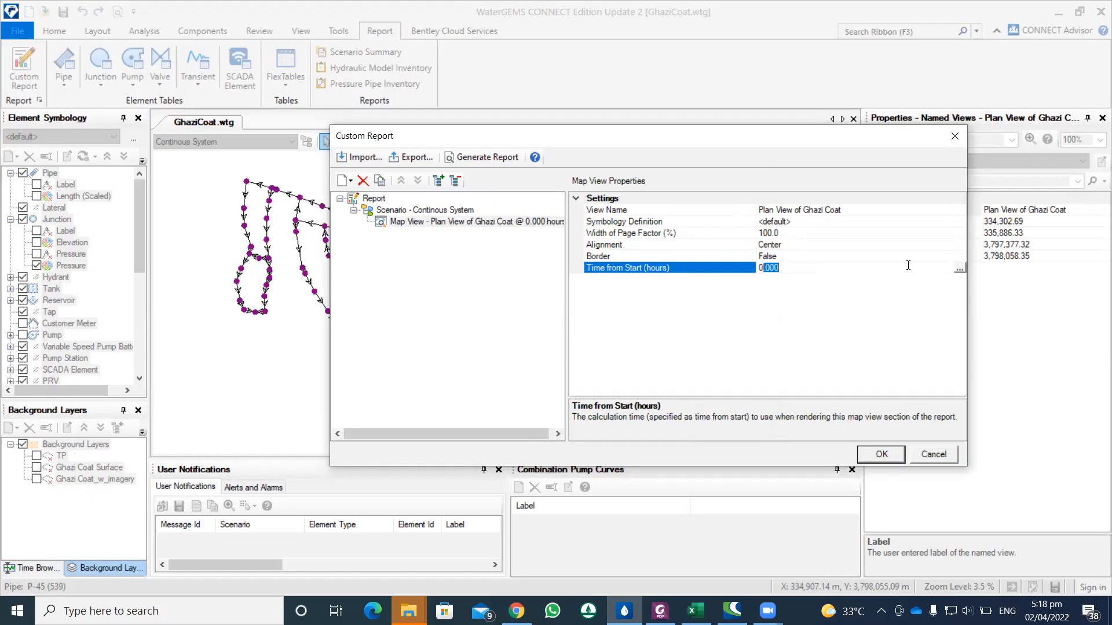
left_click(960, 270)
scroll(615, 299, "down", 4)
scroll(615, 299, "up", 4)
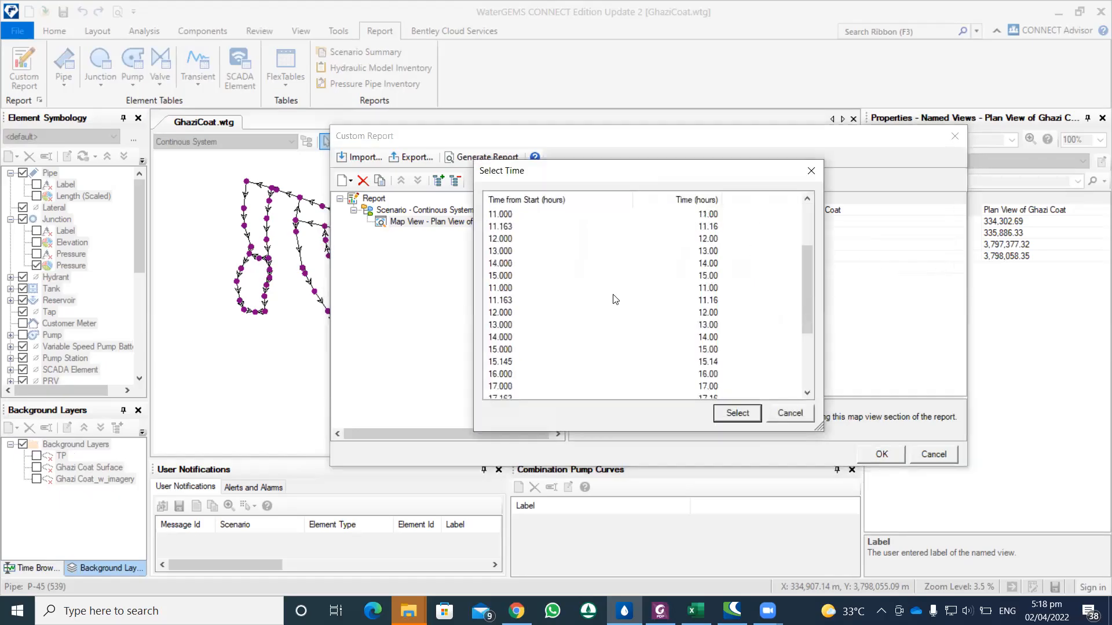
left_click(810, 171)
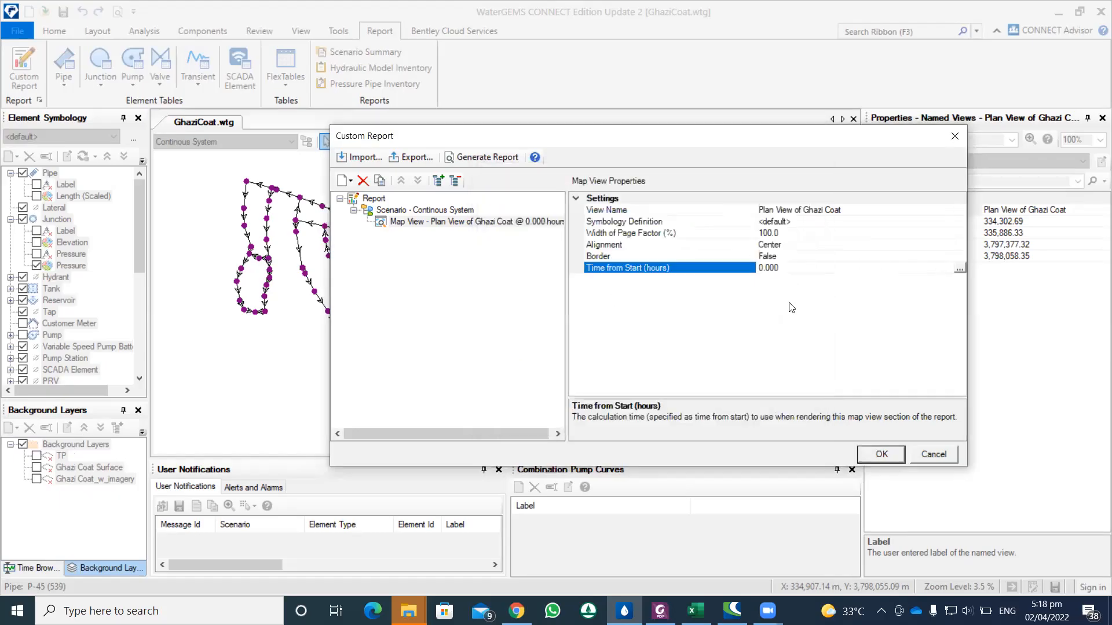
left_click(488, 157)
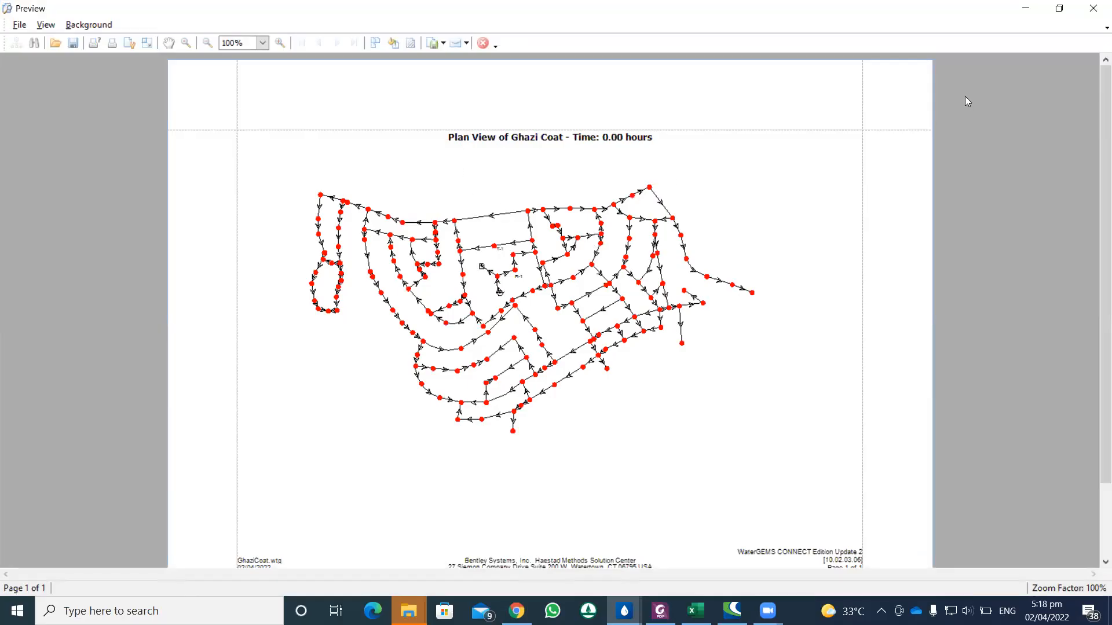
left_click(1093, 8)
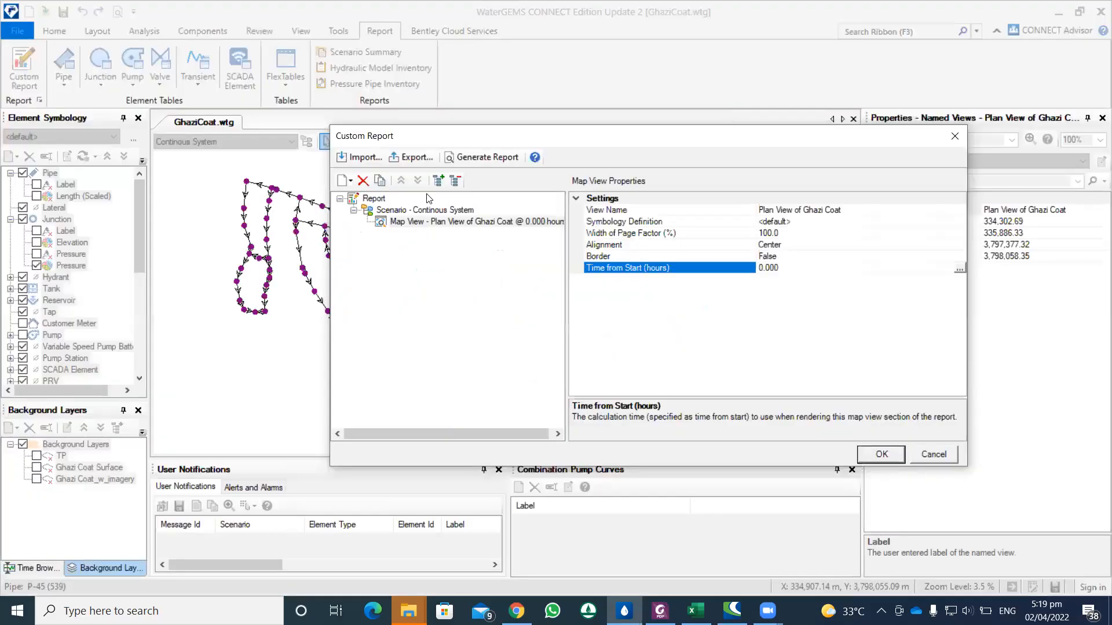
right_click(375, 202)
Title the report 'Design of Ghazi Coat Mansehra', then generate and review the preview.
mouse_move(393, 214)
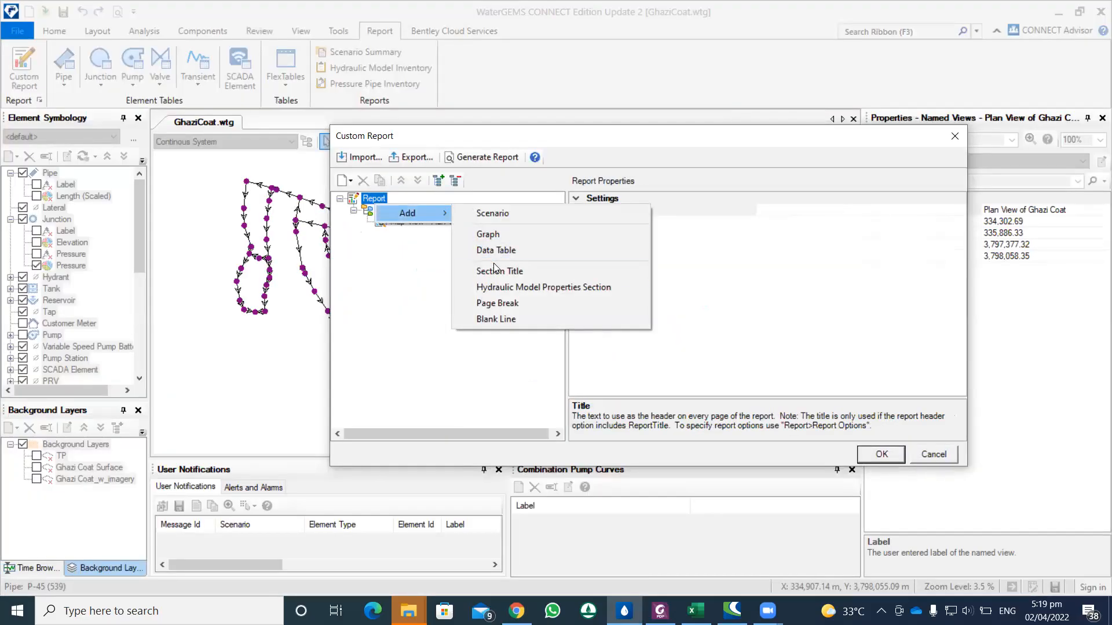
left_click(414, 278)
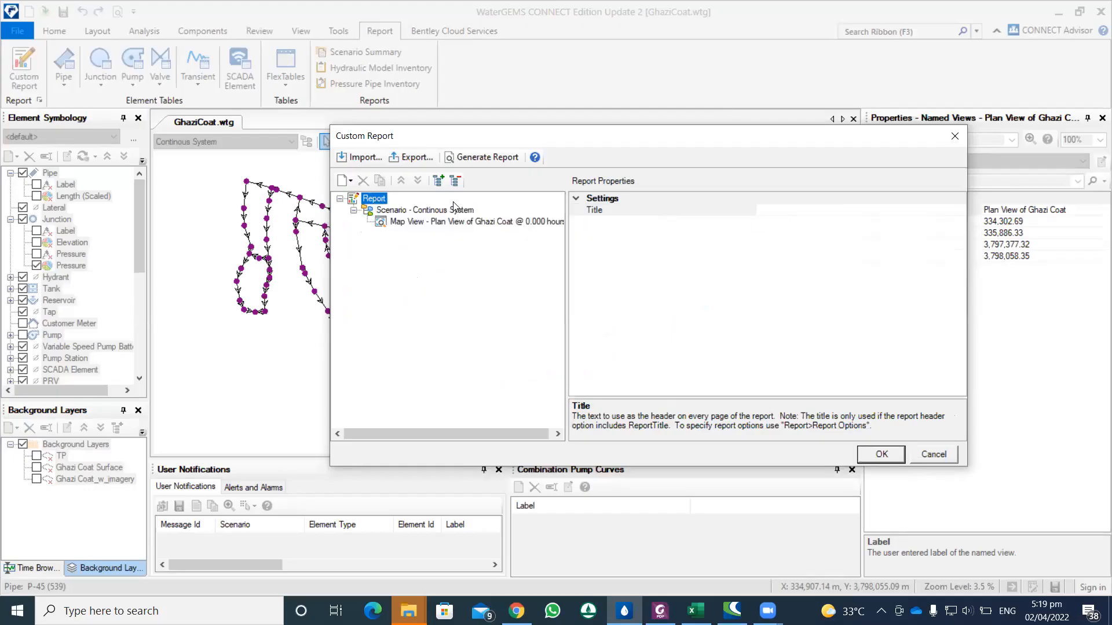
left_click(784, 211)
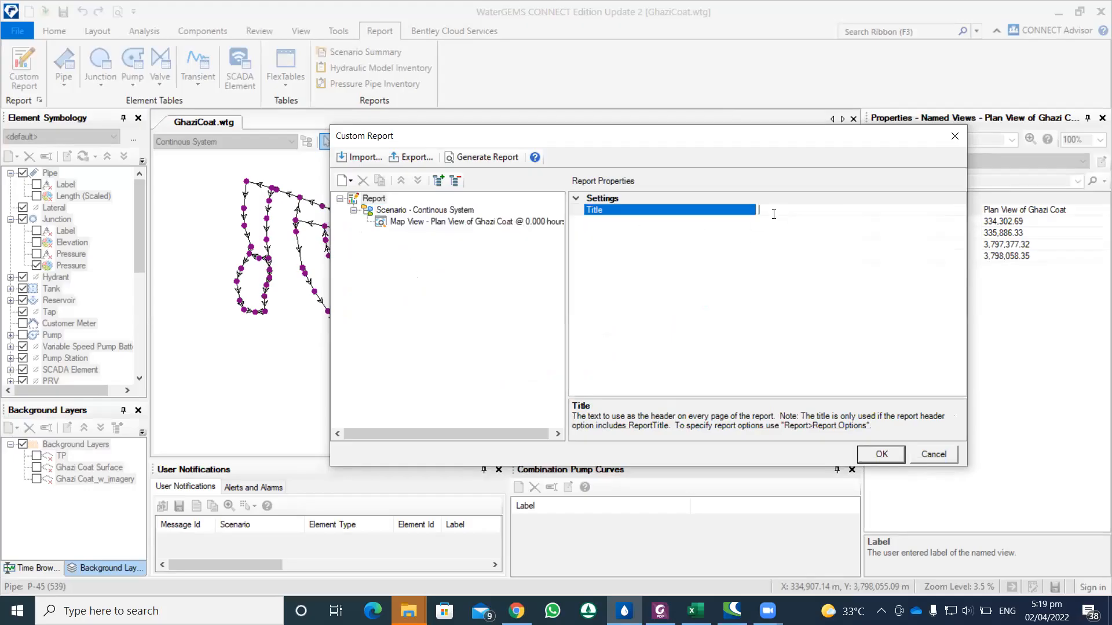
type("Design of Ghazi Coat Mansehra")
left_click(480, 156)
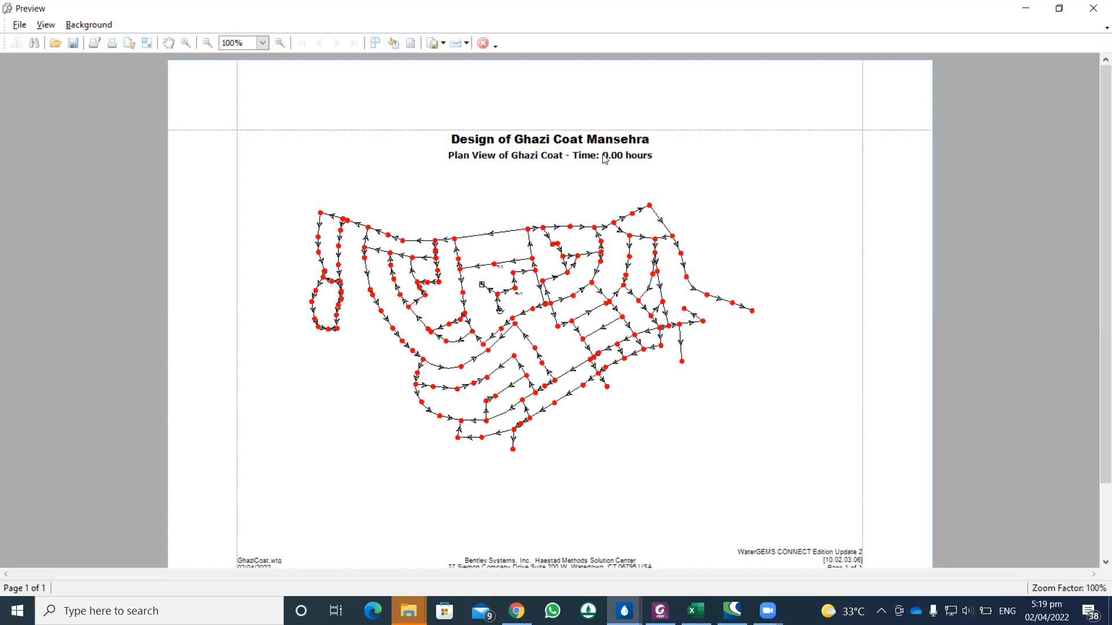
scroll(548, 243, "down", 3)
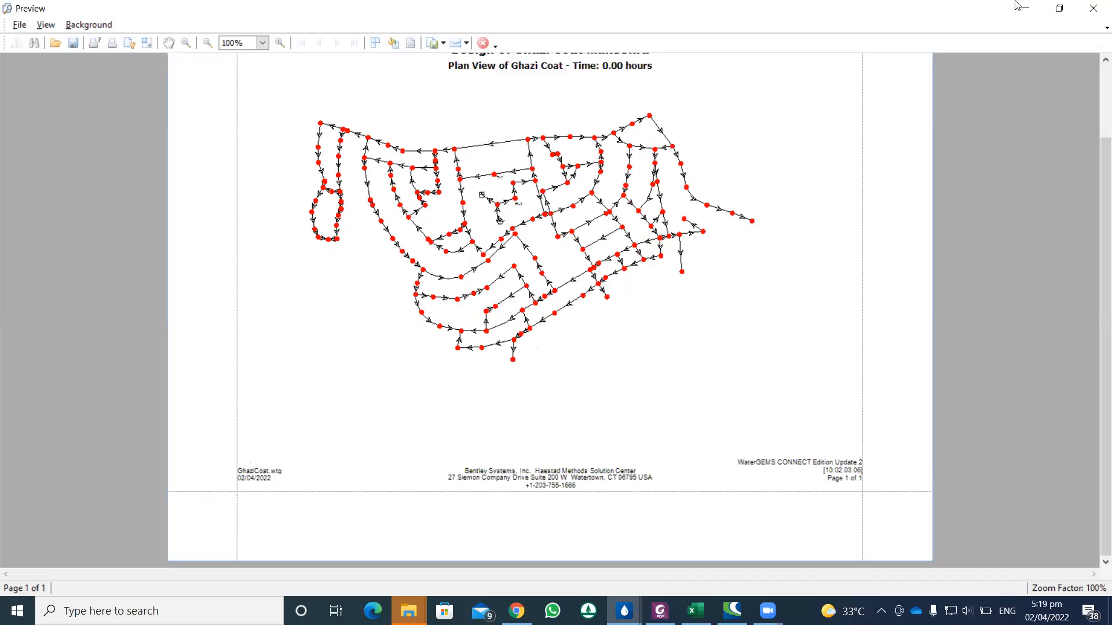
left_click(1093, 8)
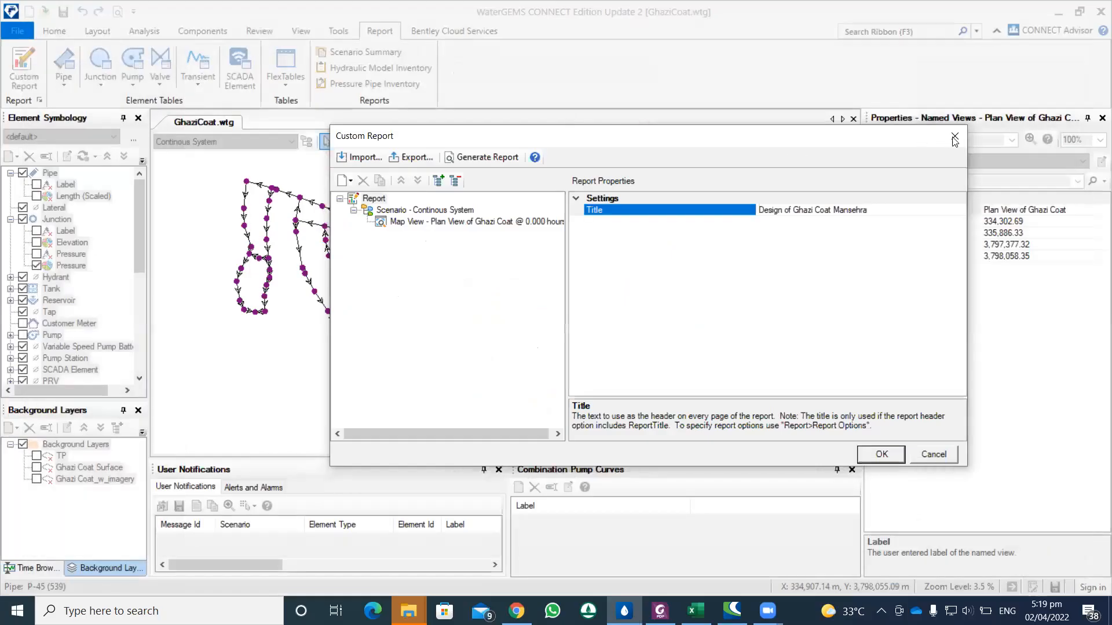
Close Custom Report and inspect the %(ReportTitle) header field in Report Options.
left_click(955, 137)
left_click(39, 101)
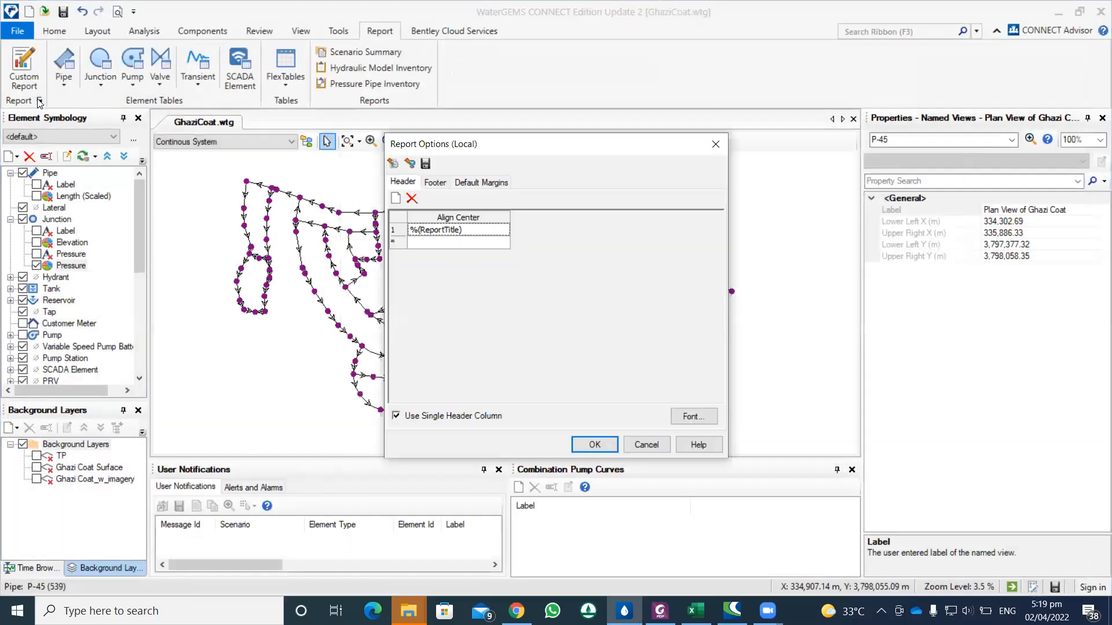
left_click(464, 242)
left_click(466, 231)
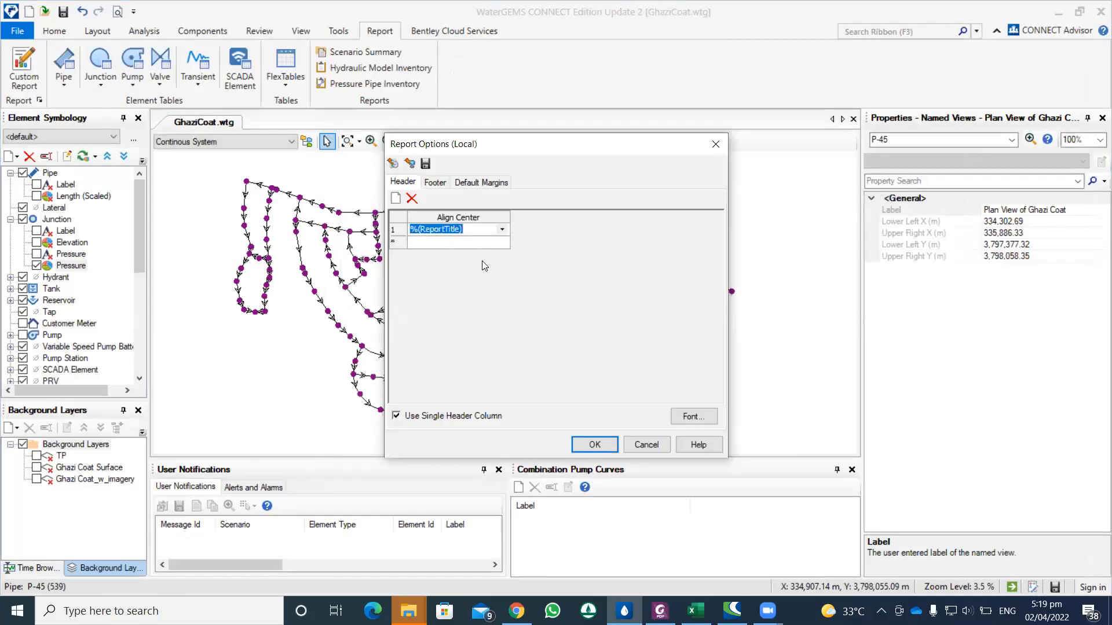
left_click(466, 230)
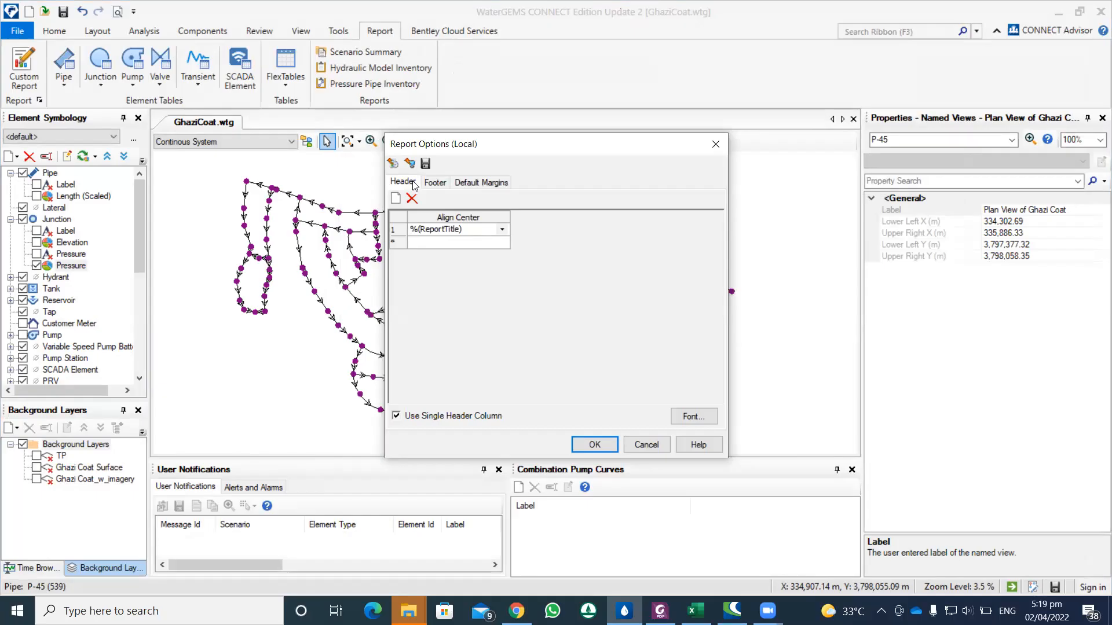
left_click(472, 230)
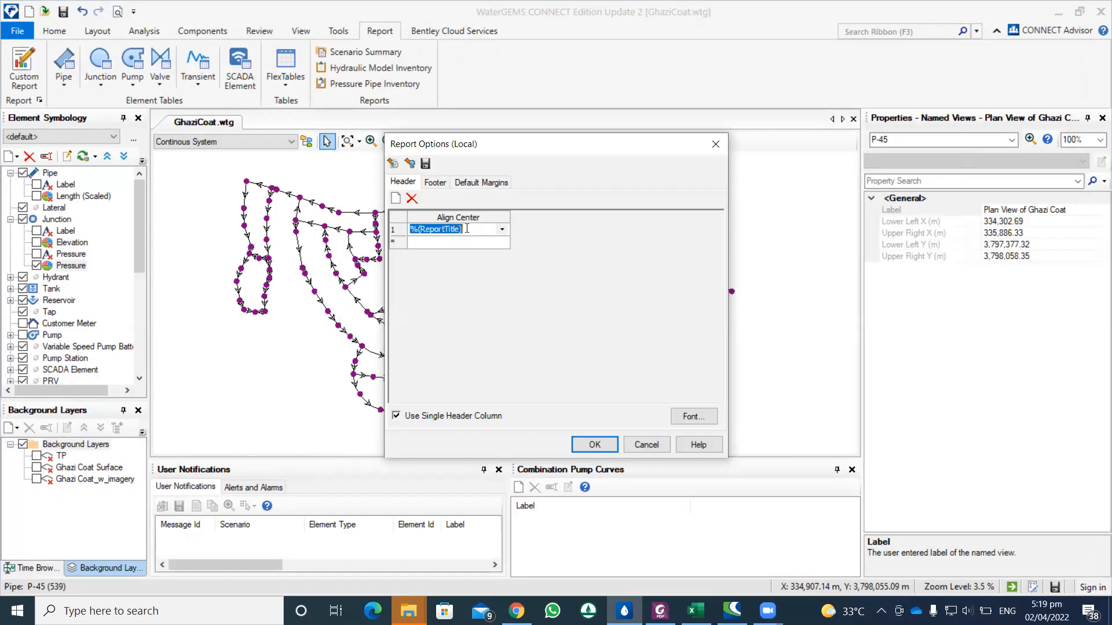
left_click(506, 227)
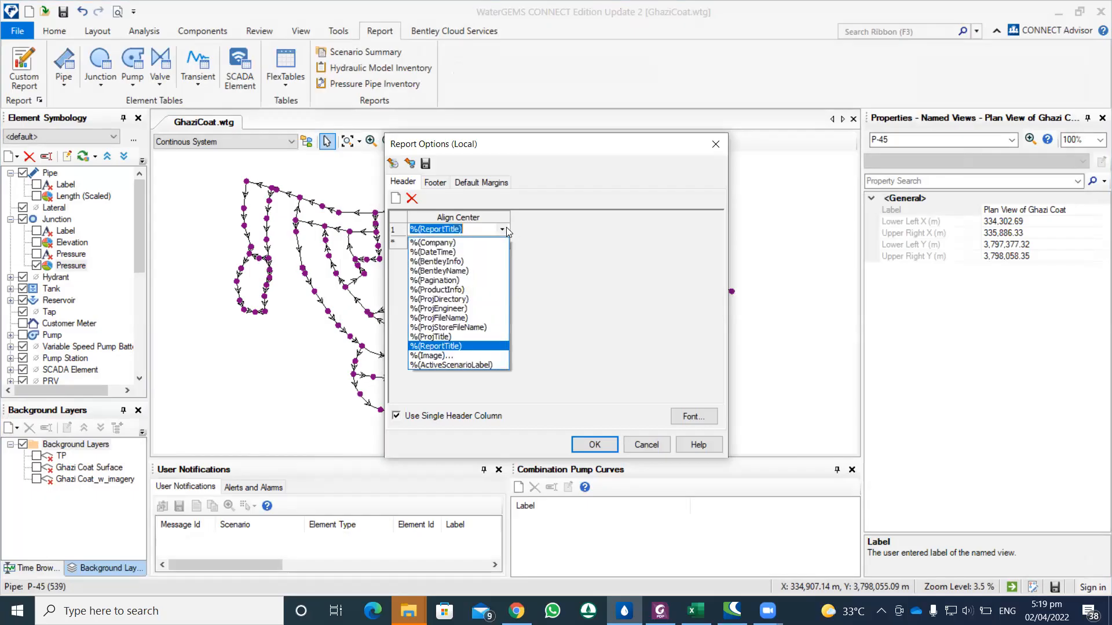
left_click(451, 194)
left_click(502, 230)
left_click(503, 229)
left_click(642, 443)
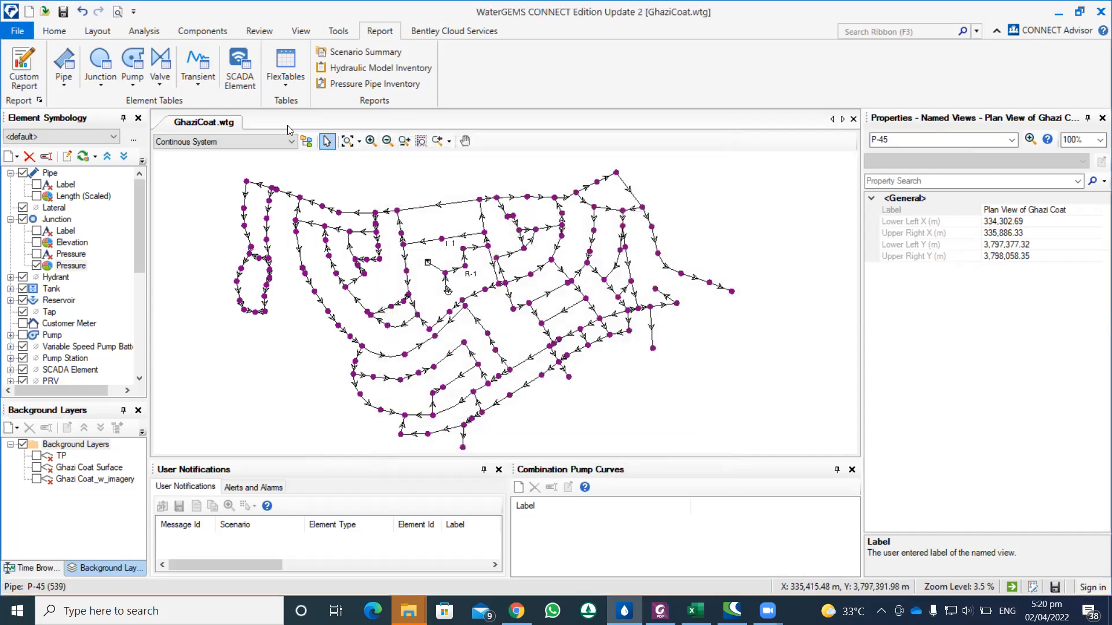
Recheck the report title, then reopen Report Options keeping the %(ReportTitle) header and show the footer fields.
left_click(24, 69)
left_click(375, 199)
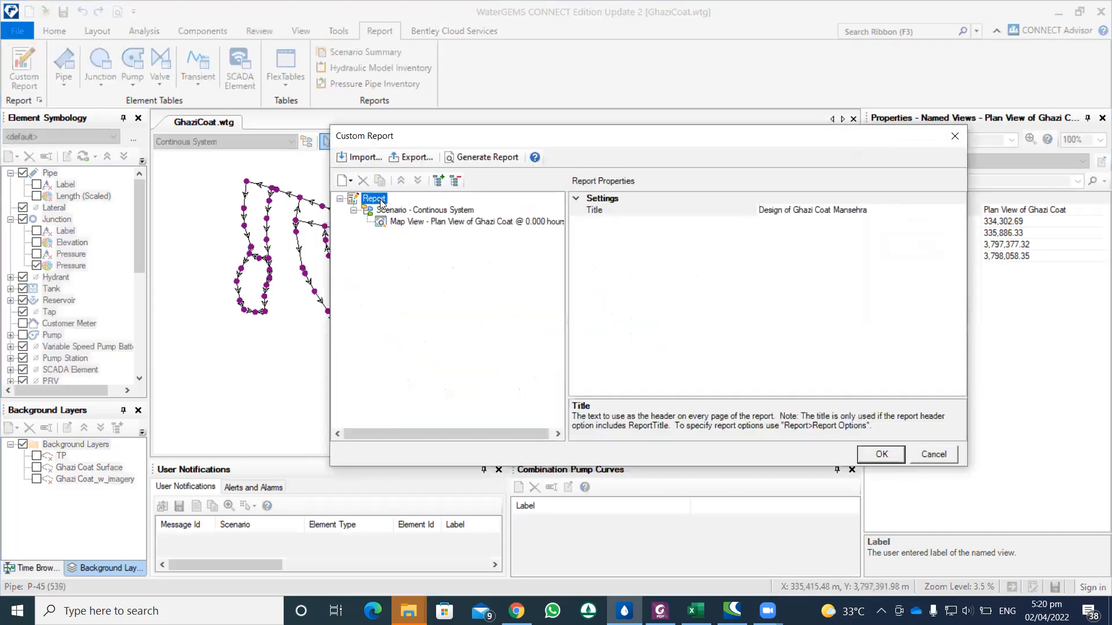
left_click(954, 141)
left_click(39, 101)
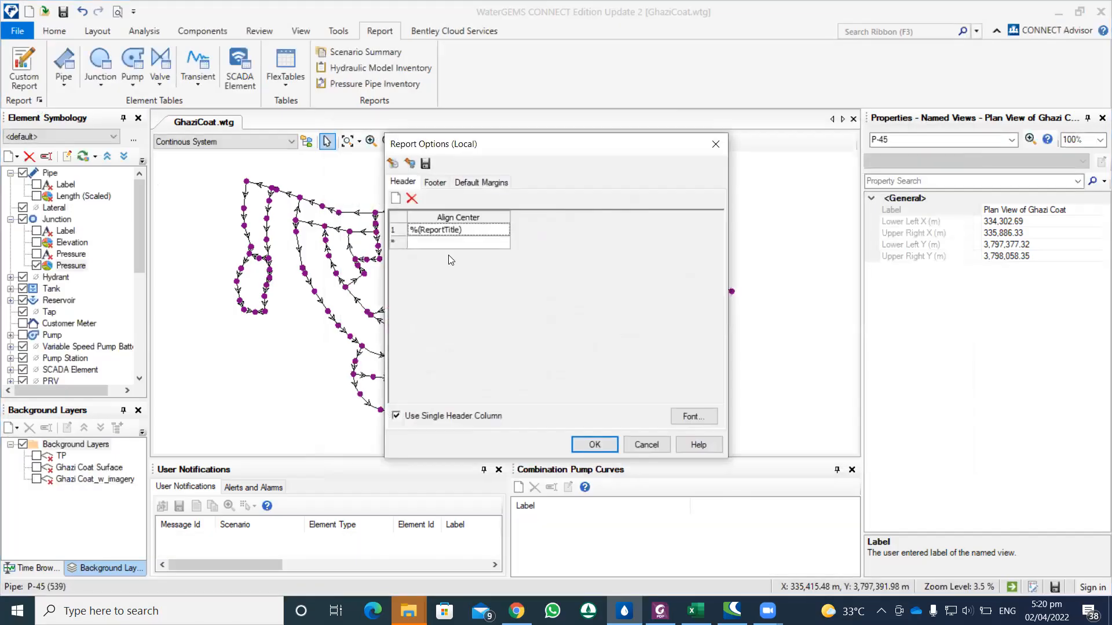
left_click(476, 233)
left_click(502, 232)
left_click(502, 230)
left_click(502, 231)
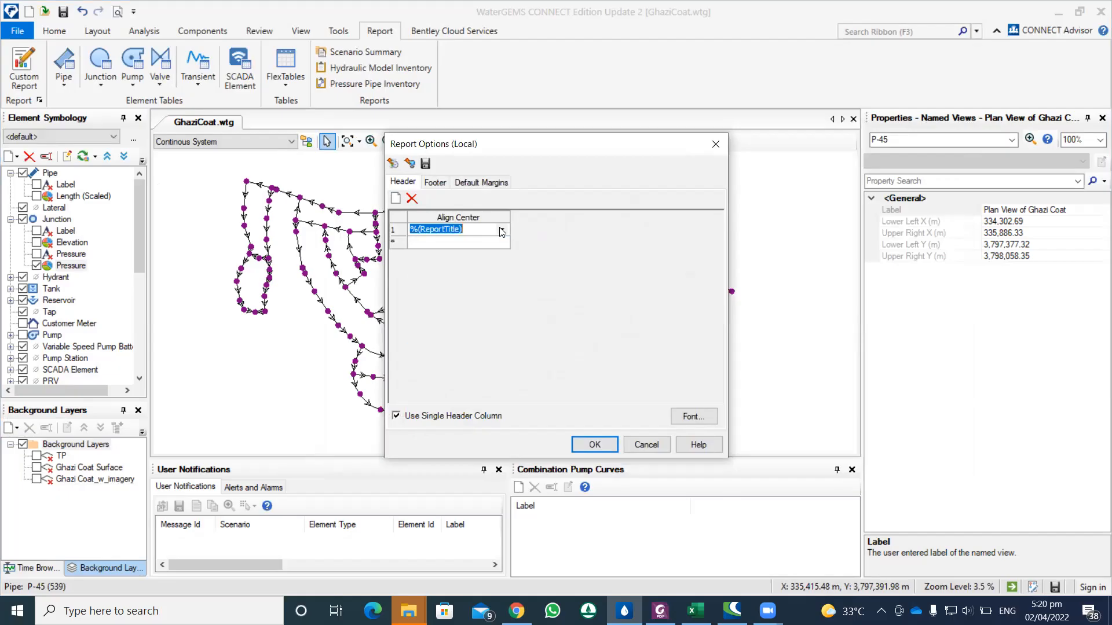
left_click(503, 231)
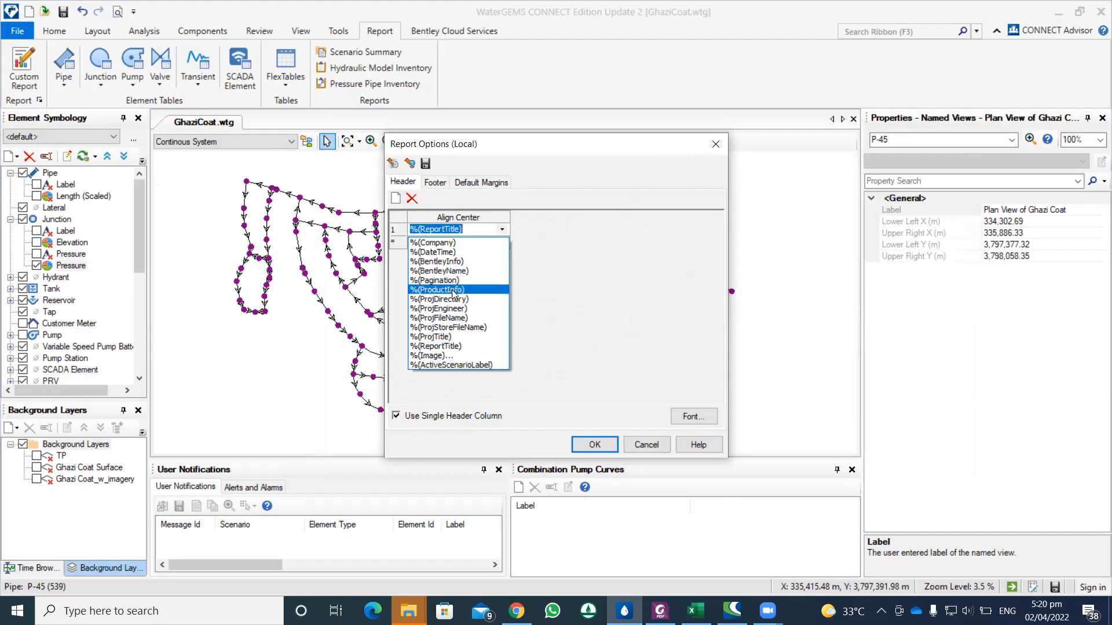
left_click(547, 290)
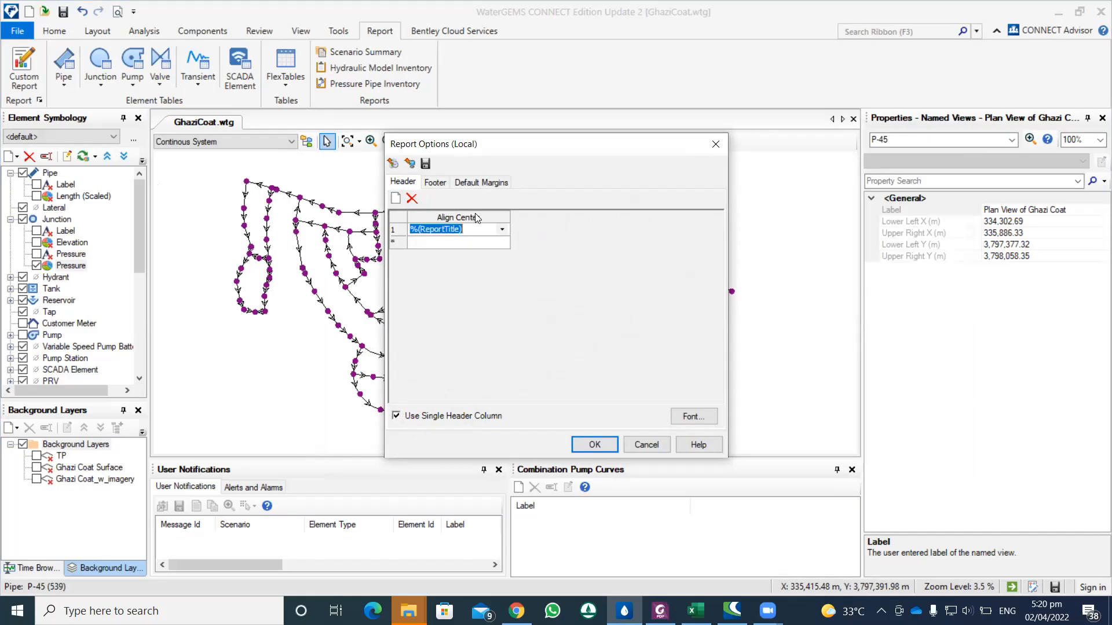
left_click(436, 183)
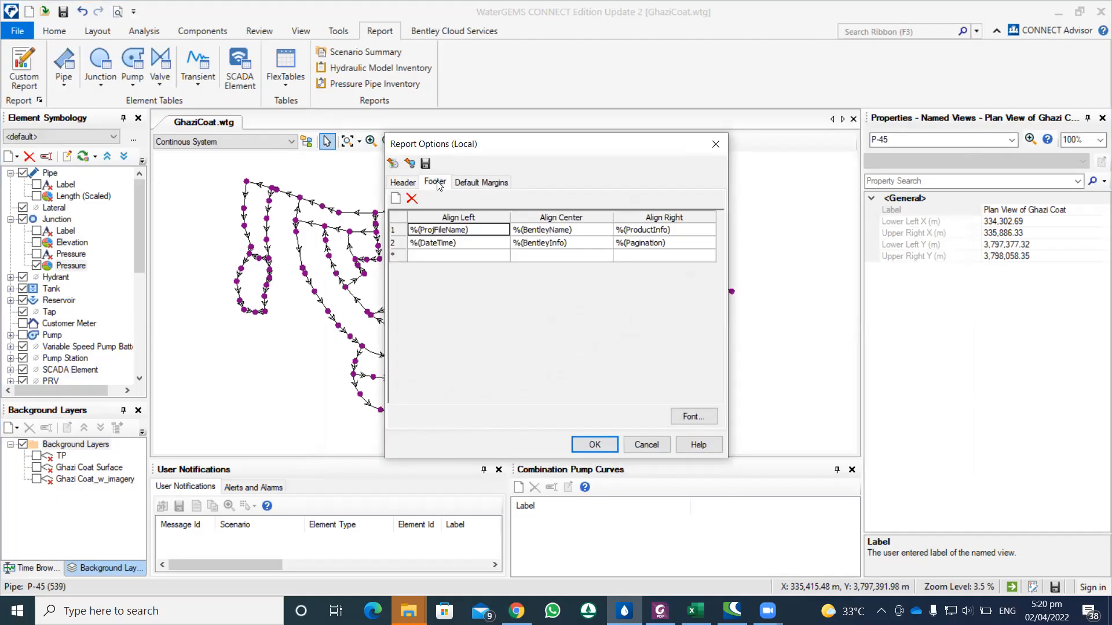
Replace the footer's left %(ProjFileName) field with 'Ghazi Coat Design'.
left_click(481, 230)
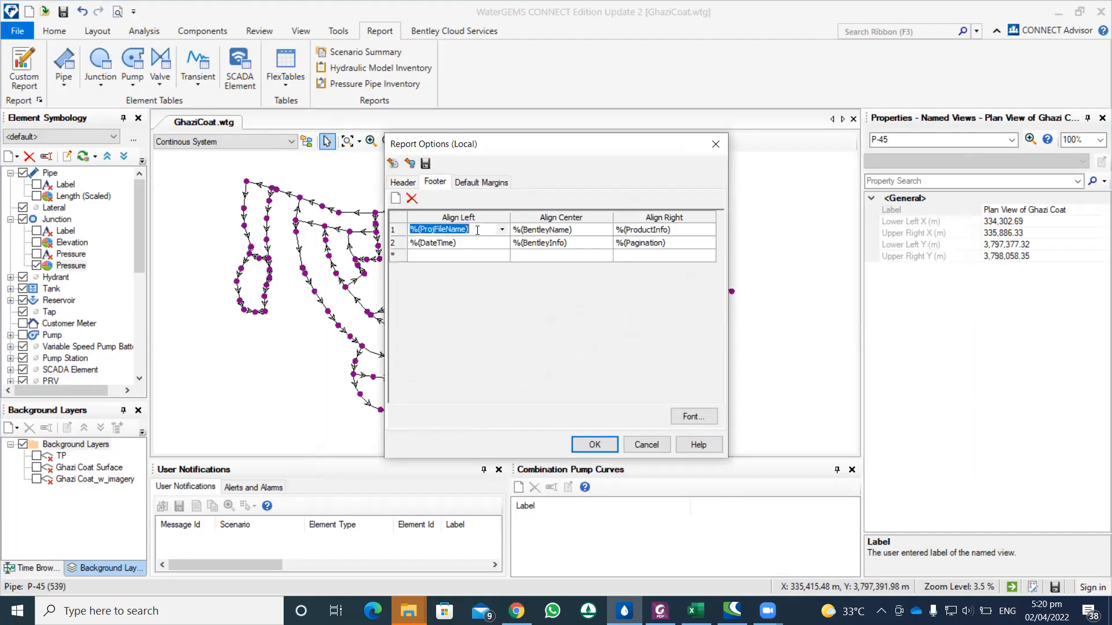
left_click(481, 230)
left_click_drag(485, 230, 404, 232)
type("Ghazi Coat Design")
left_click(464, 244)
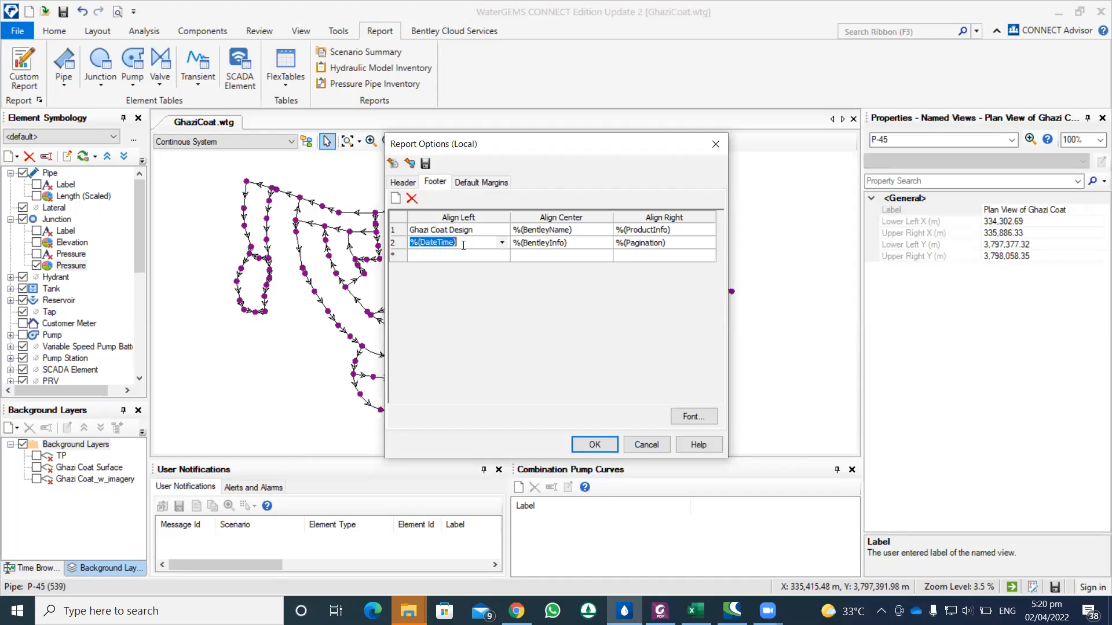
Change the second-row centre footer field from %(BentleyInfo) to %(ProjEngineer).
left_click(577, 231)
left_click(604, 231)
left_click(605, 232)
left_click(605, 232)
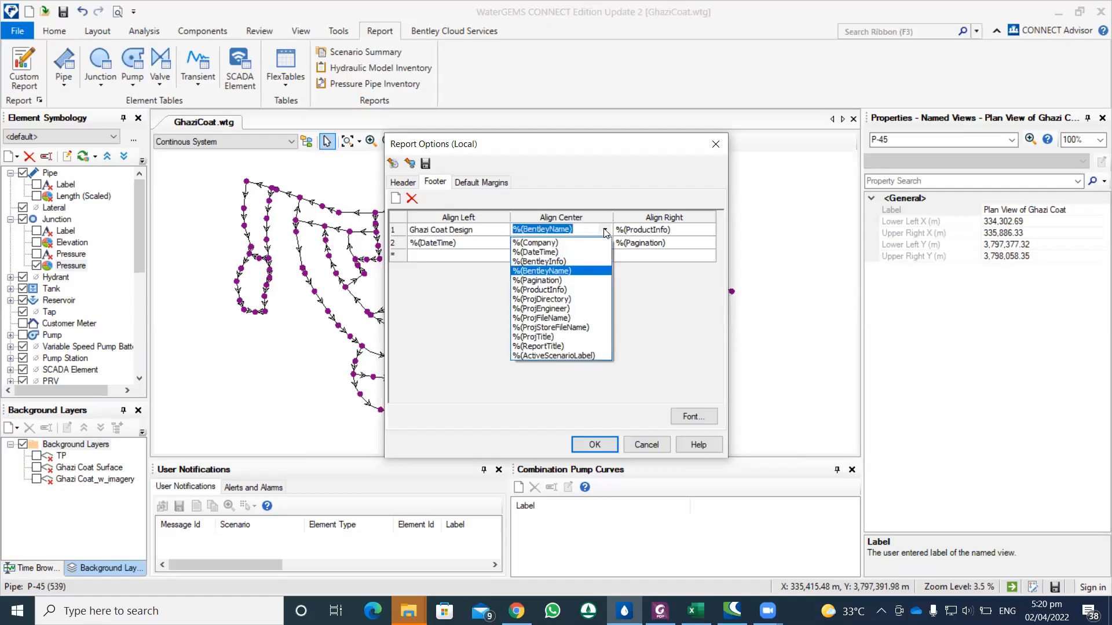
left_click(605, 233)
left_click(588, 242)
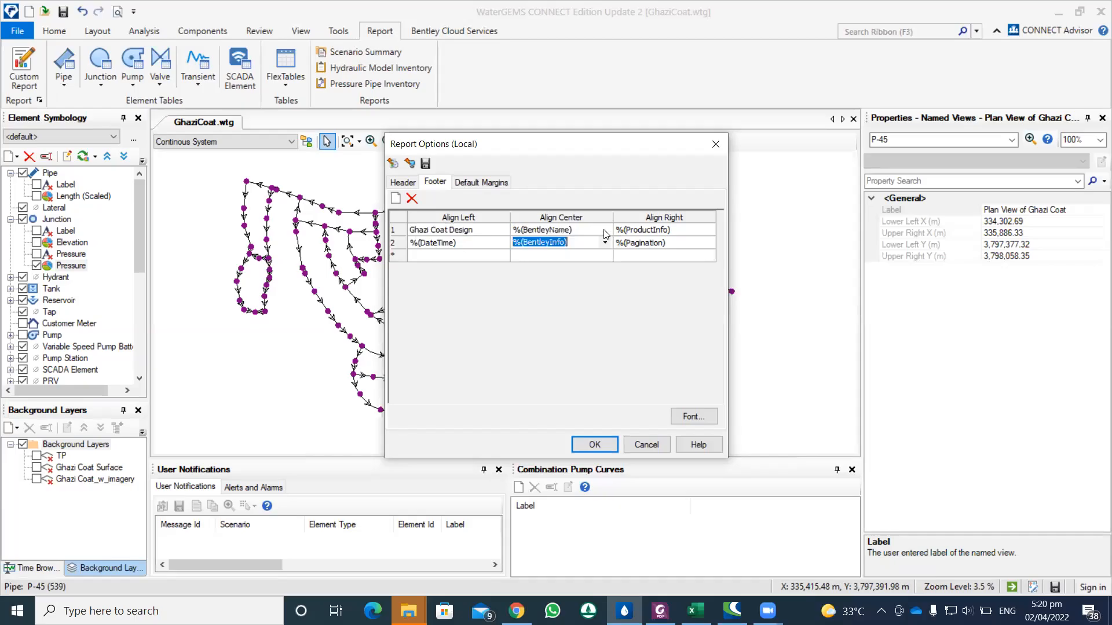
left_click(604, 231)
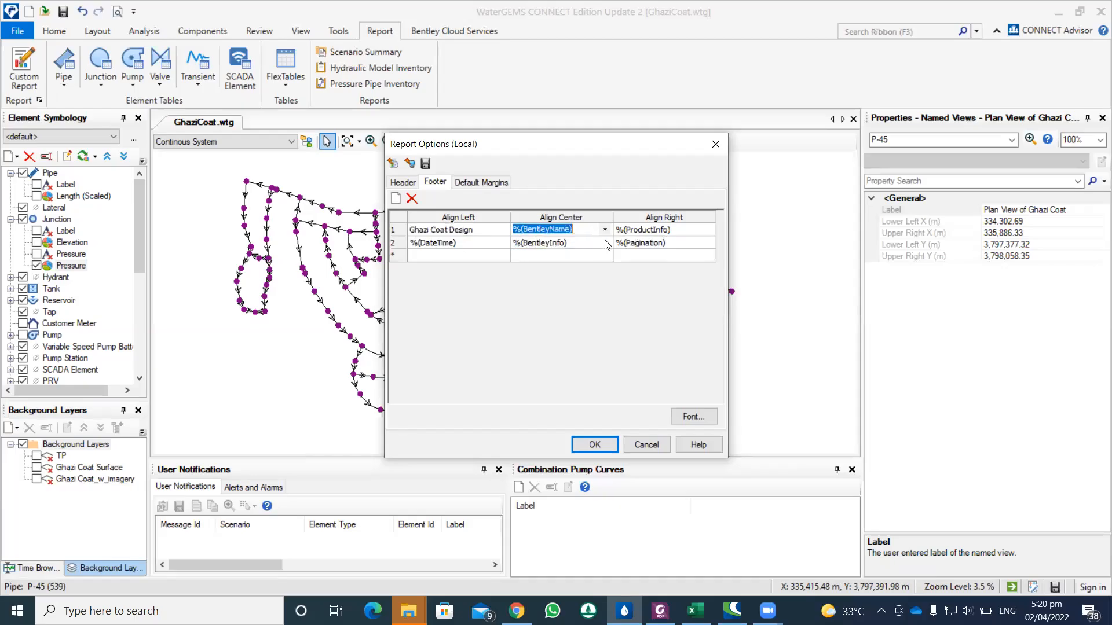
left_click(606, 243)
left_click(643, 248)
left_click(582, 246)
left_click(582, 246)
left_click(605, 244)
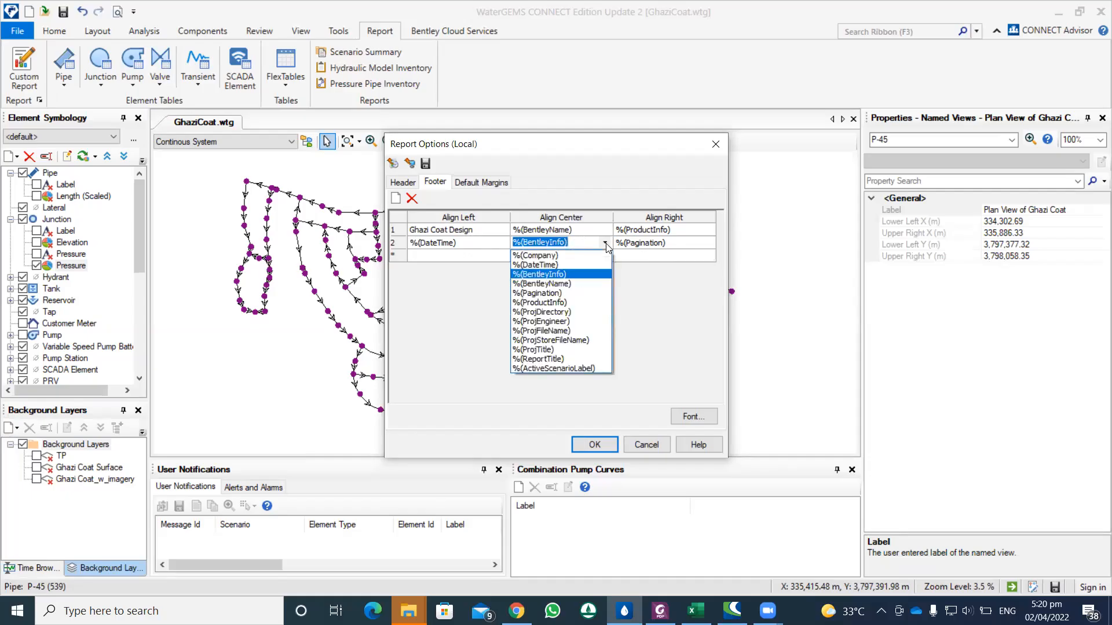
left_click(565, 321)
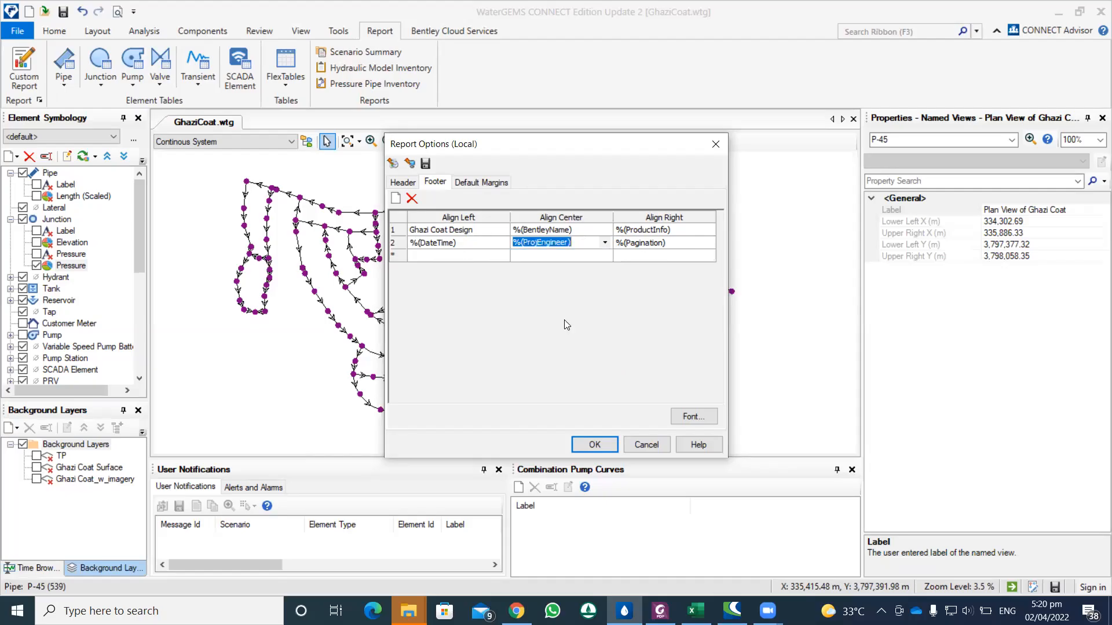
Set the right entry of the first footer row to 'CES Consultancy'.
left_click(676, 231)
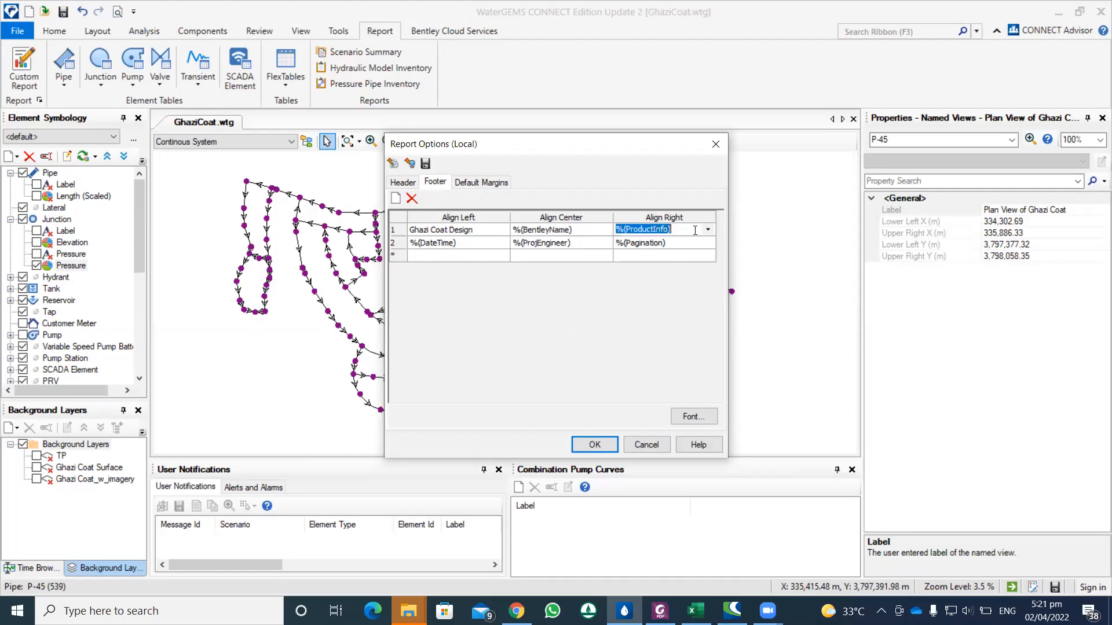
left_click(709, 231)
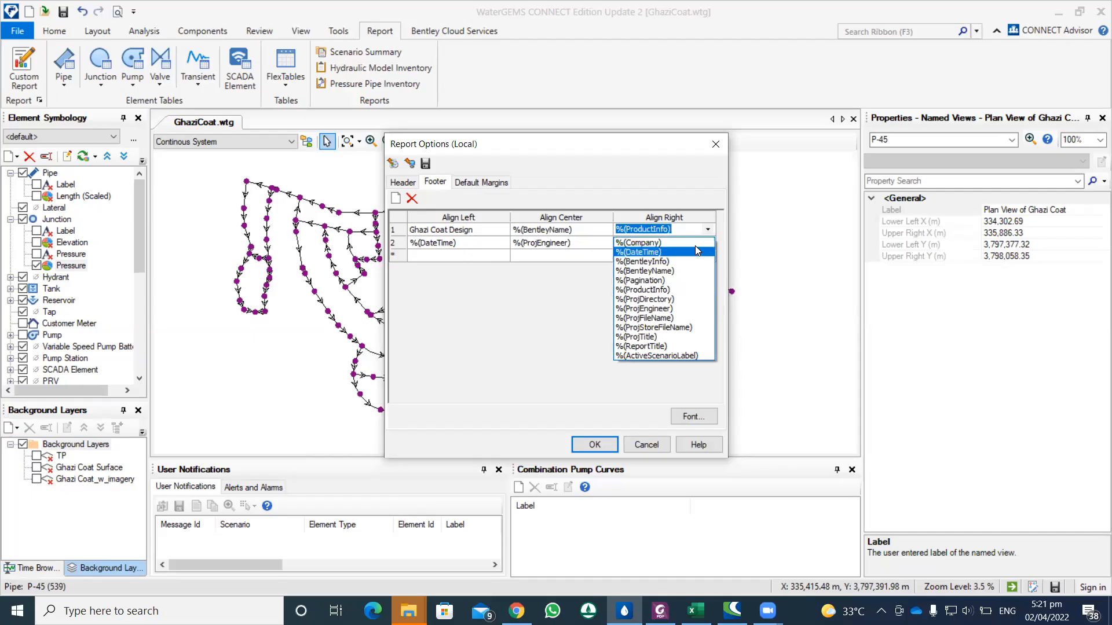
left_click(682, 232)
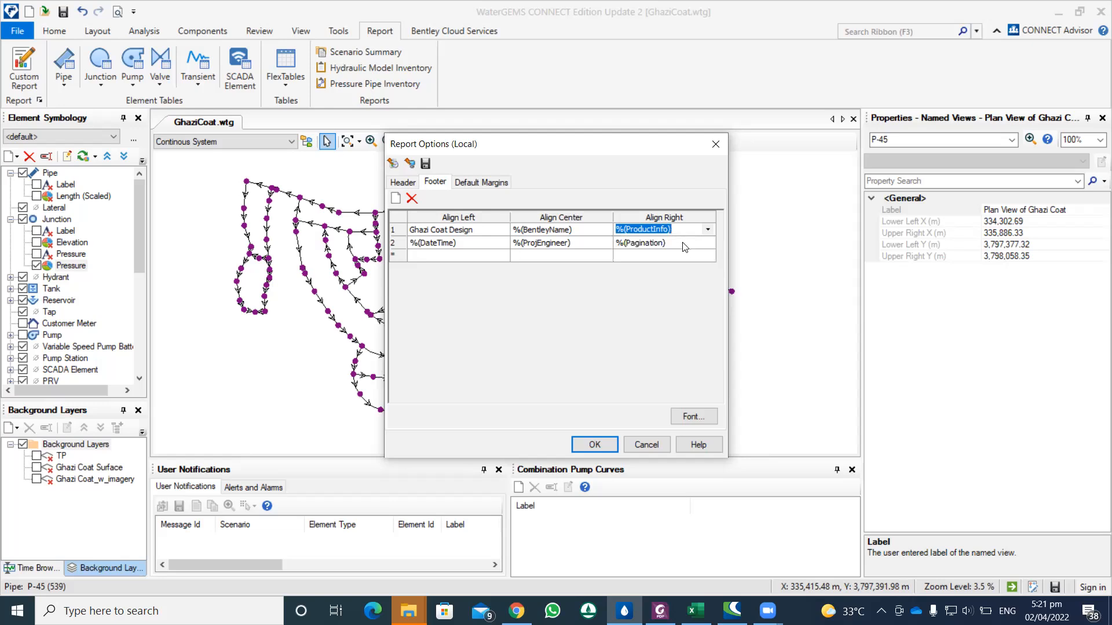
type("Co")
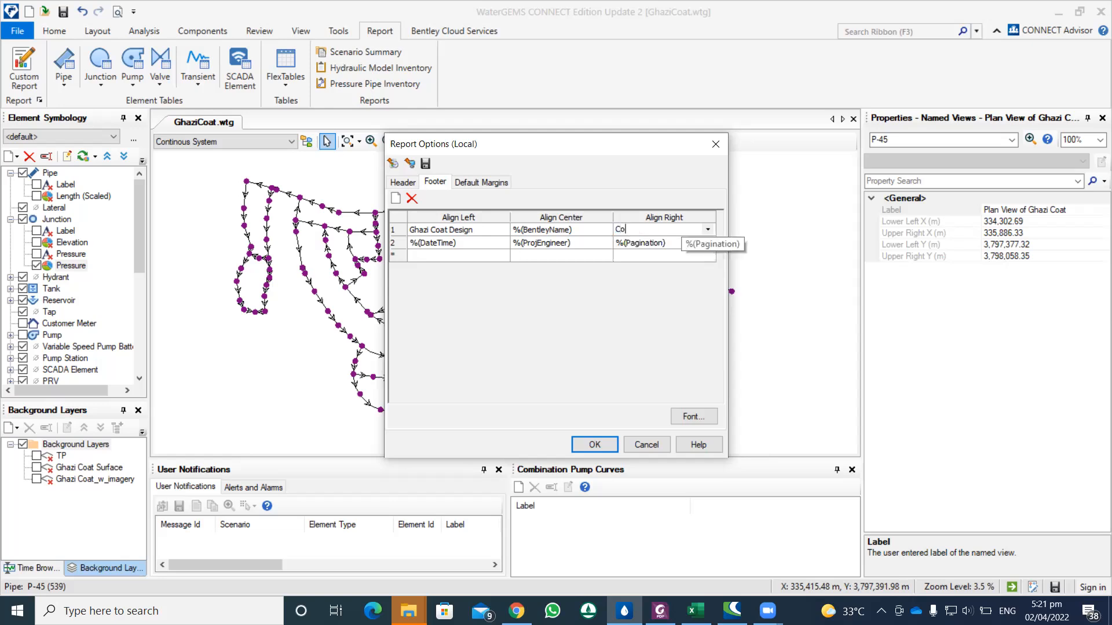
type("nsu")
key("BackSpace")
key("BackSpace")
key("BackSpace")
key("BackSpace")
key("BackSpace")
type("CES")
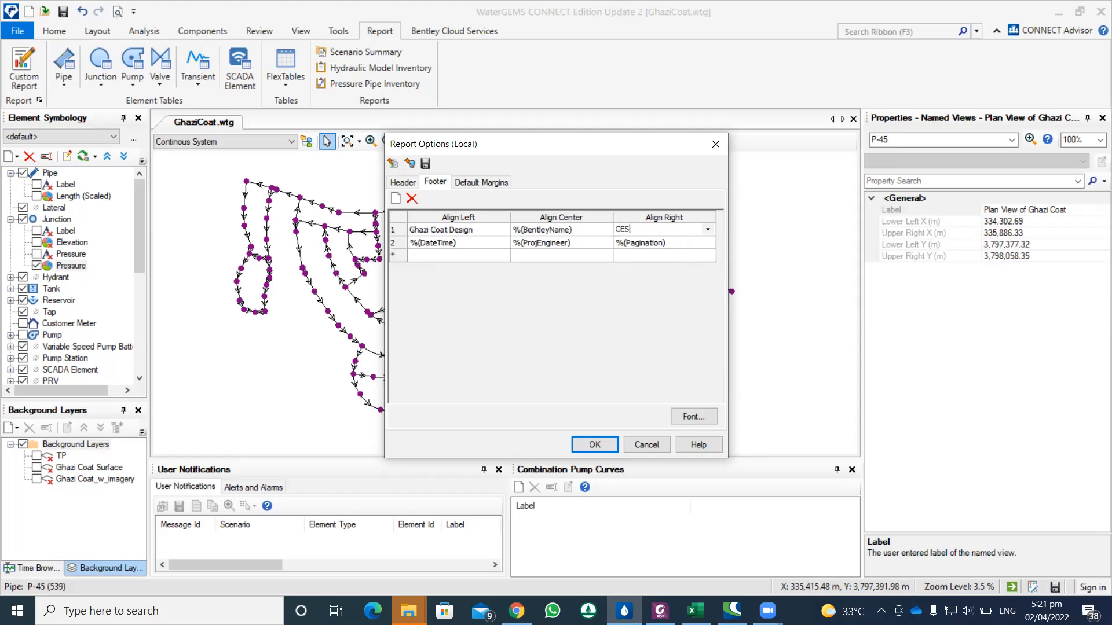
type(" Consultancy")
Set the first-row centre footer entry to %(Company) and confirm the footer settings.
left_click(603, 230)
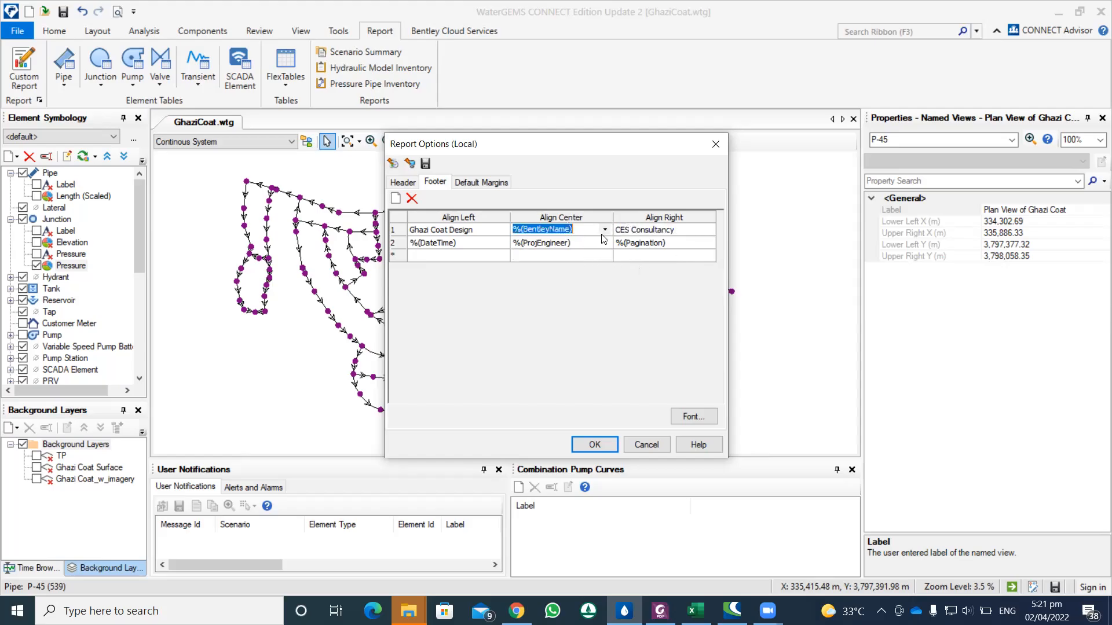
left_click(605, 232)
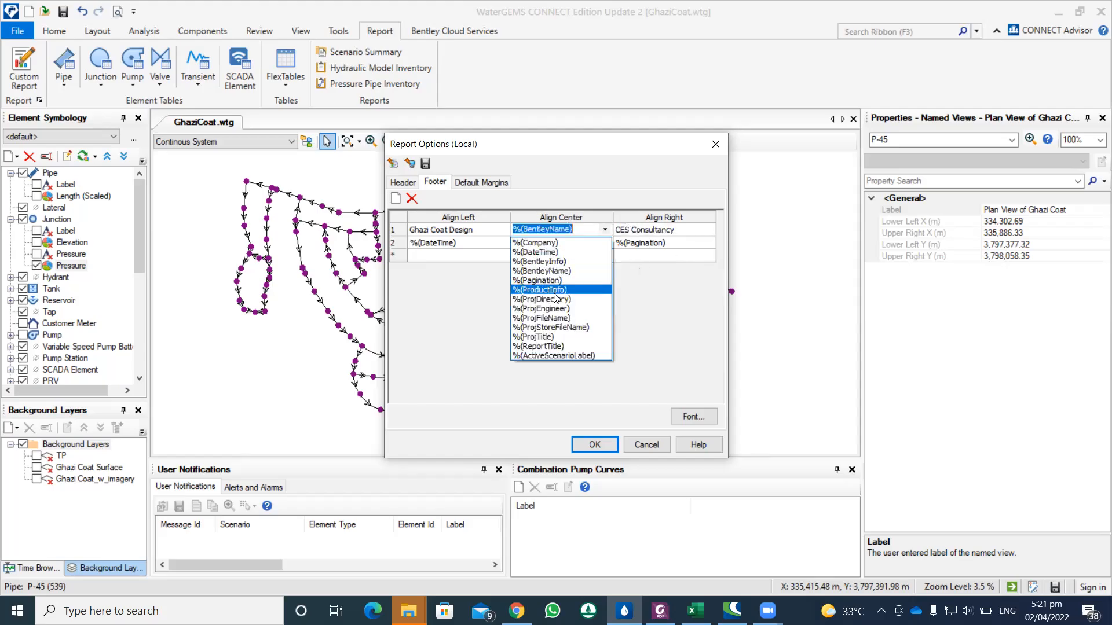
left_click(553, 244)
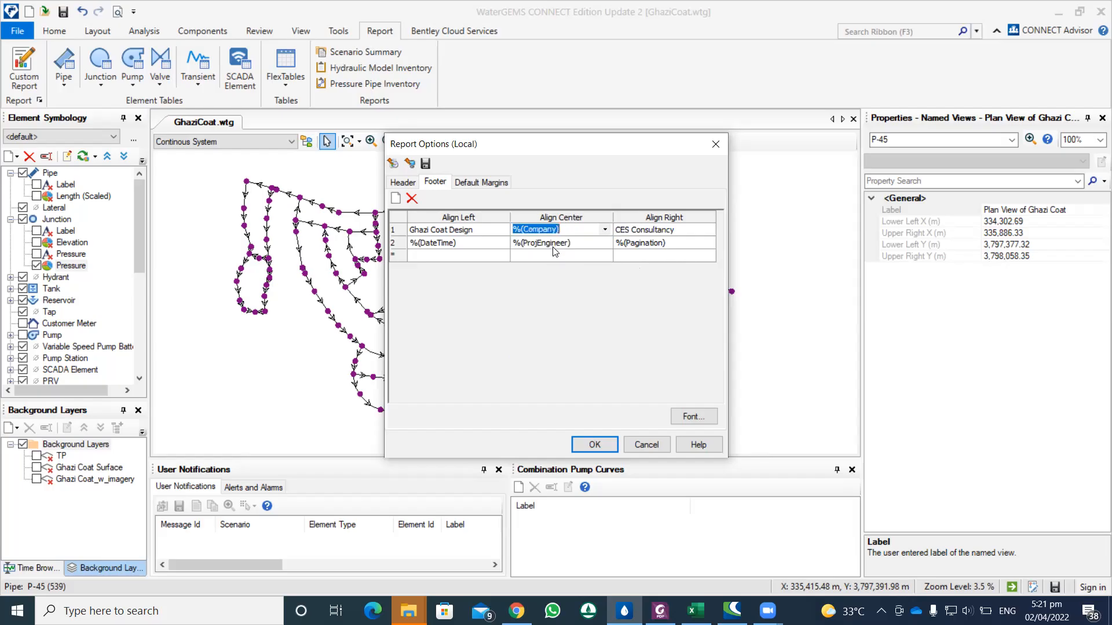
left_click(605, 448)
left_click(17, 31)
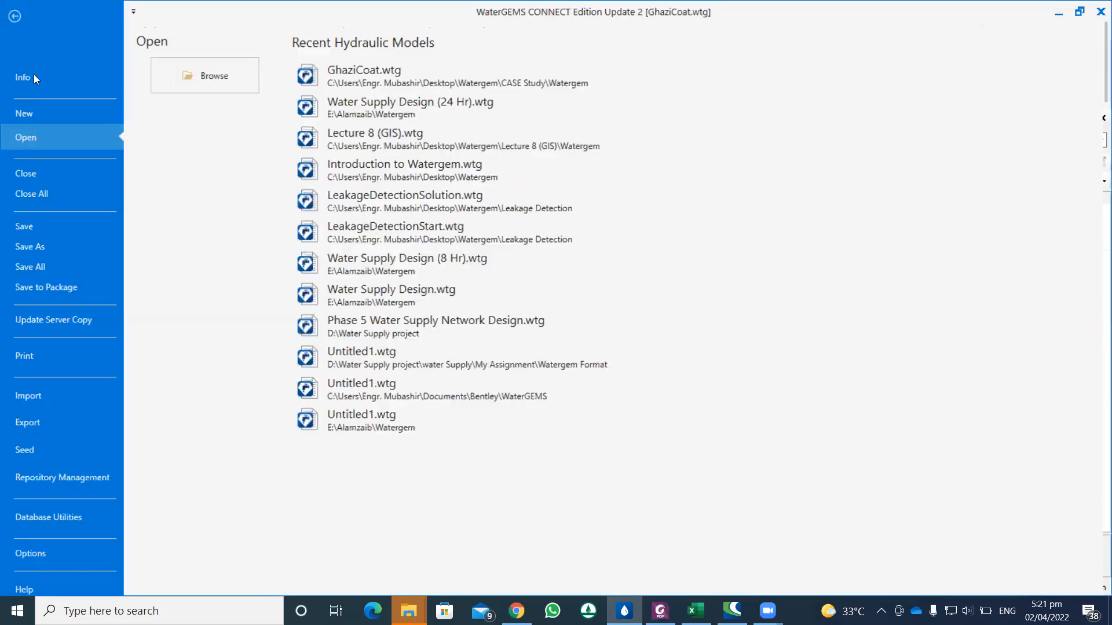
Enter the model's title, the engineer's name and company 'CES Consultancy' in the project information.
left_click(23, 78)
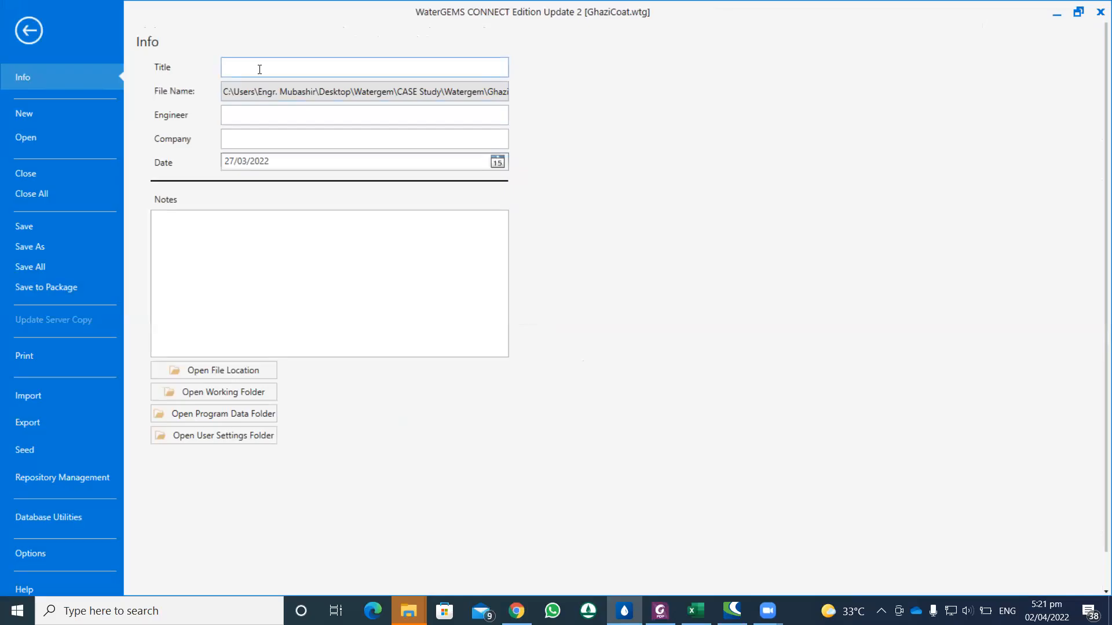
type("Design of Ghazi Coat Mansehra")
left_click(265, 71)
type("of Water Supply")
left_click(240, 112)
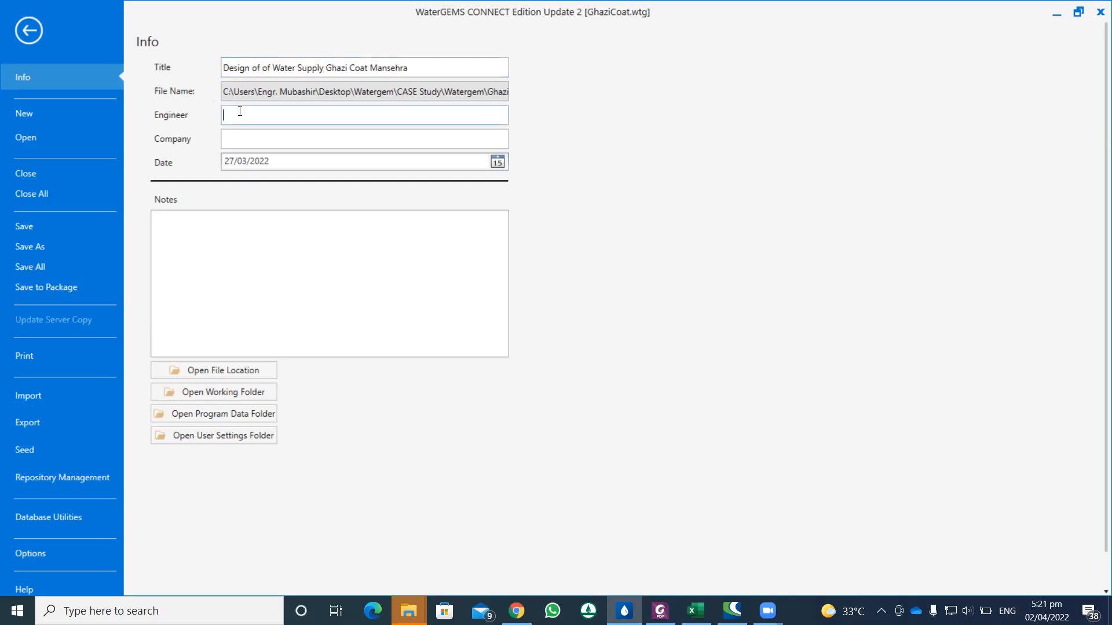
type("Engr Mubashir Sheheryar")
left_click(243, 138)
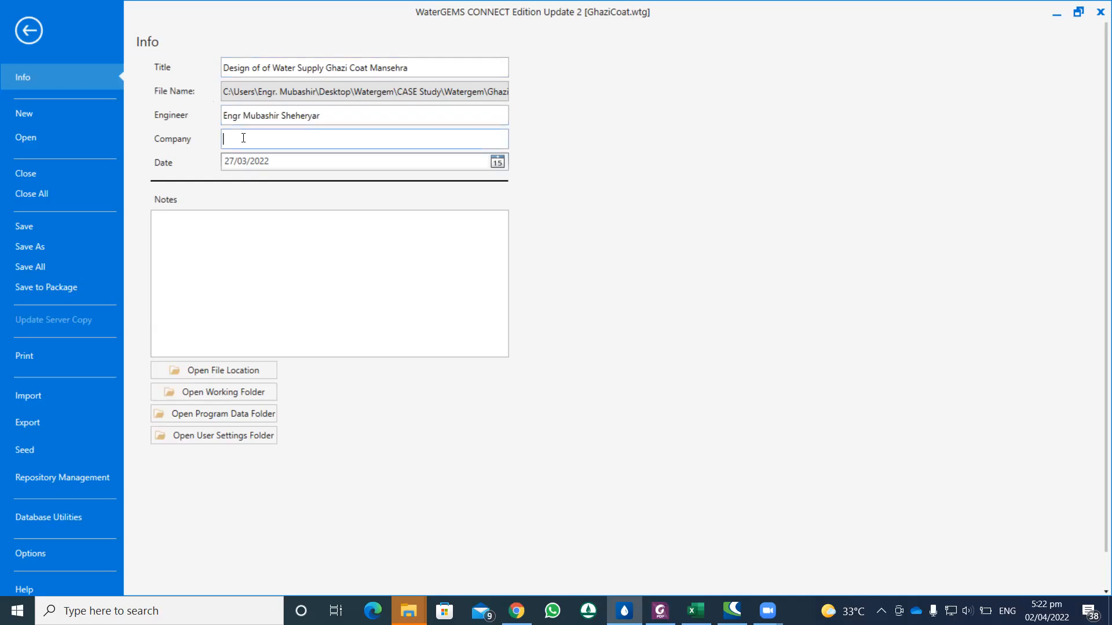
type("CES Consu")
left_click(33, 33)
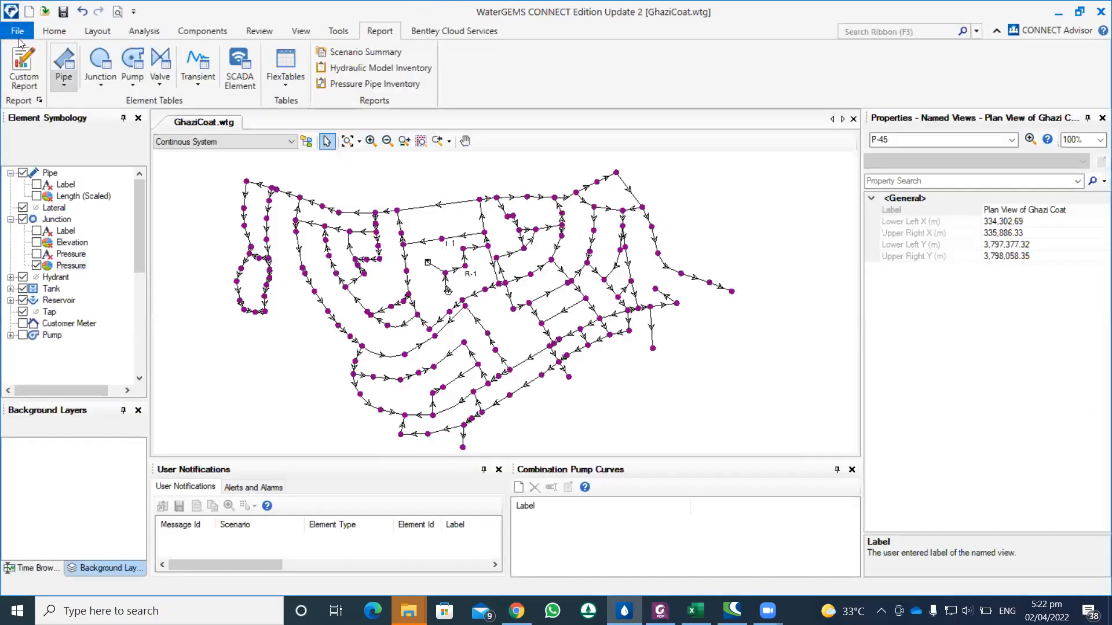
Recheck the project information and the footer's centre entry in Report Options.
left_click(18, 33)
left_click(35, 75)
left_click(28, 33)
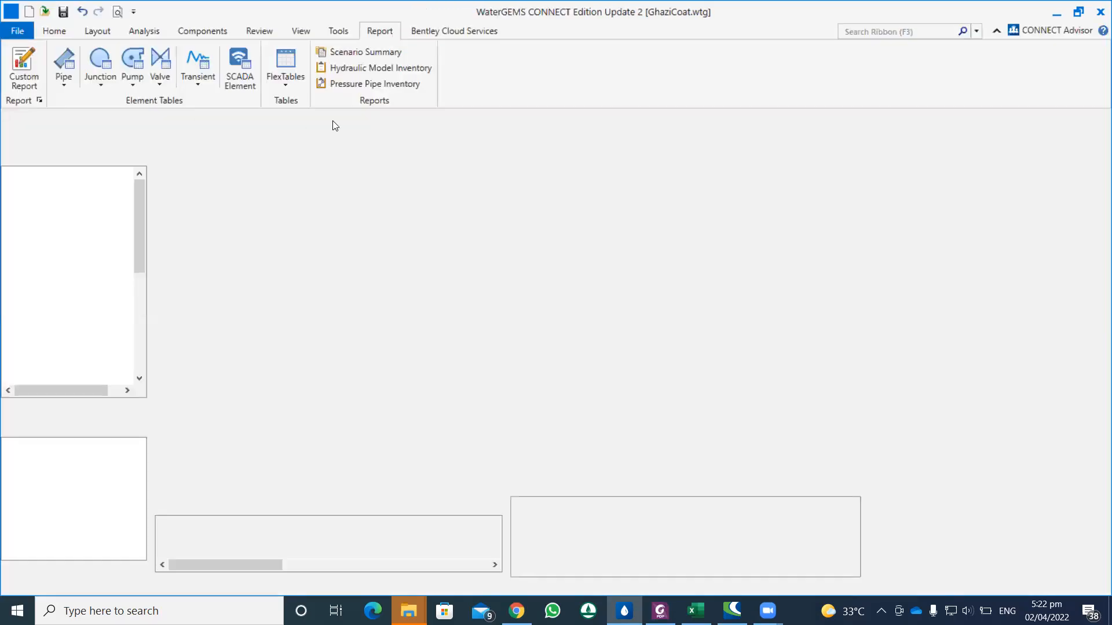
left_click(40, 101)
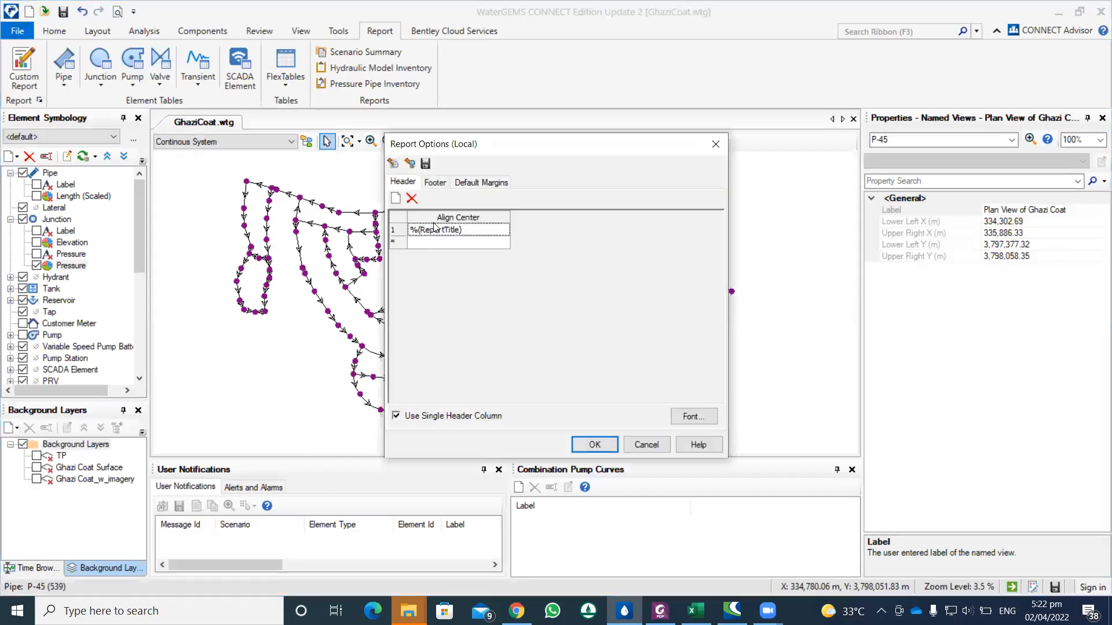
left_click(435, 182)
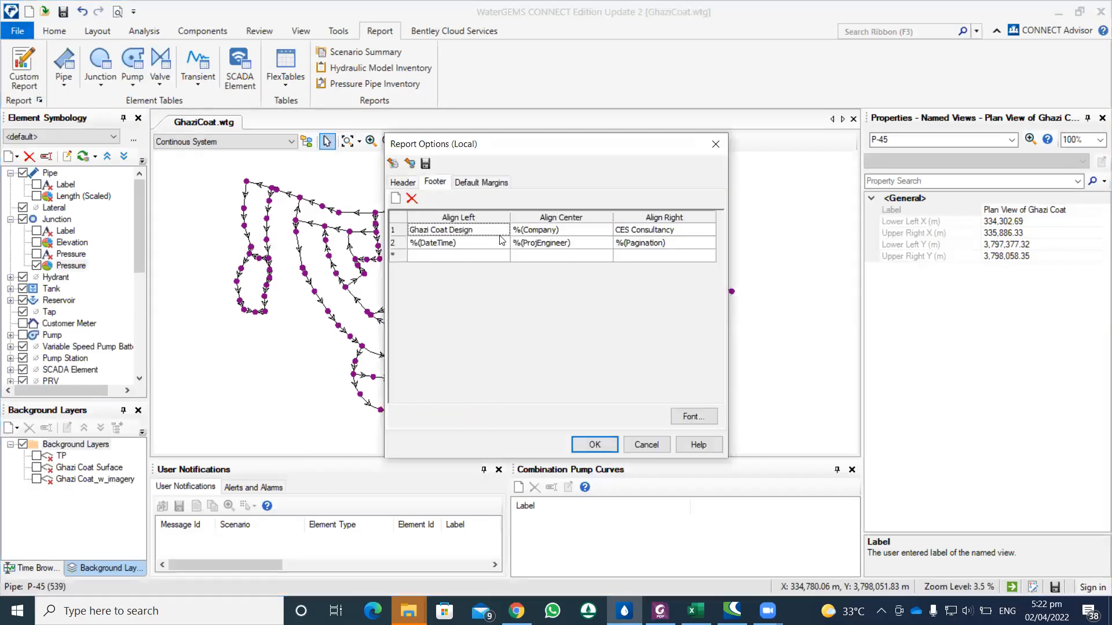
left_click(573, 231)
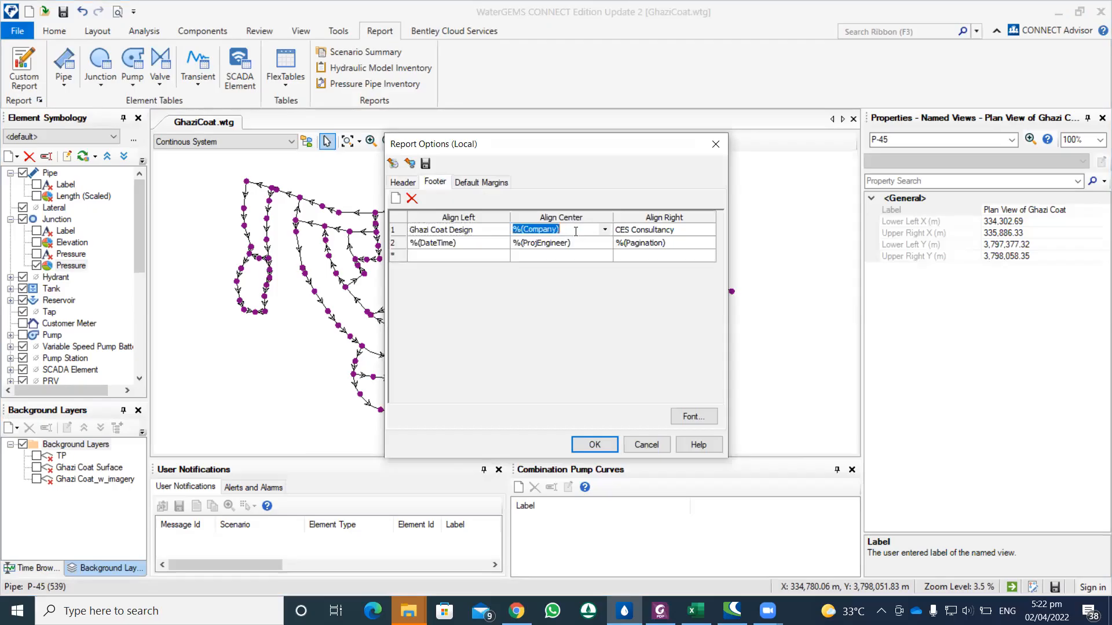
left_click(716, 144)
Generate the custom report and scroll through the plan view page with its new footer.
left_click(24, 67)
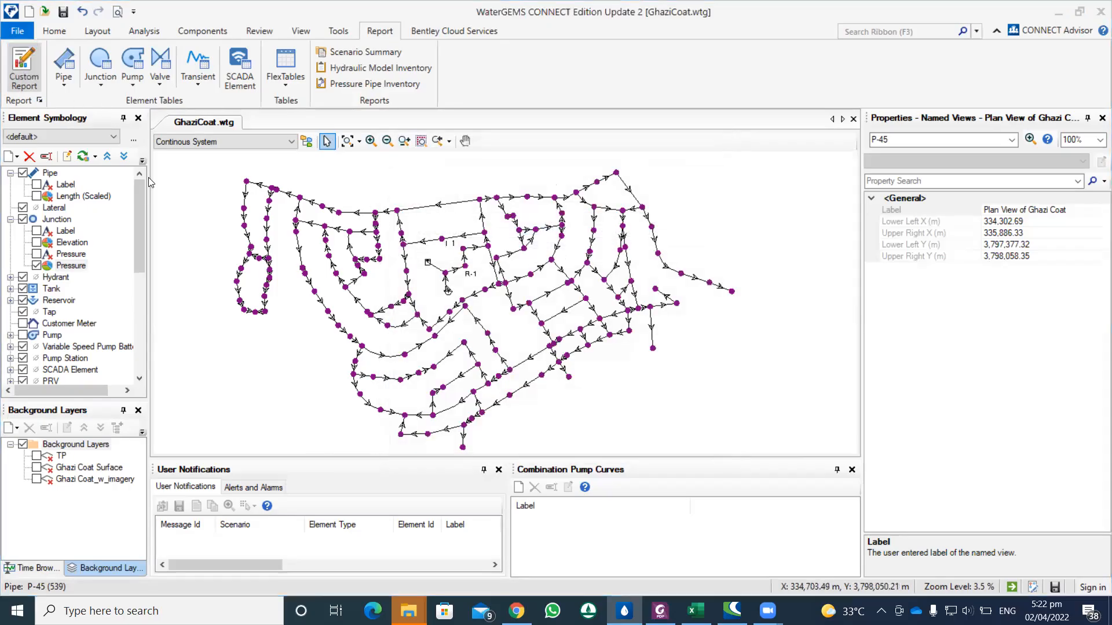
left_click(481, 157)
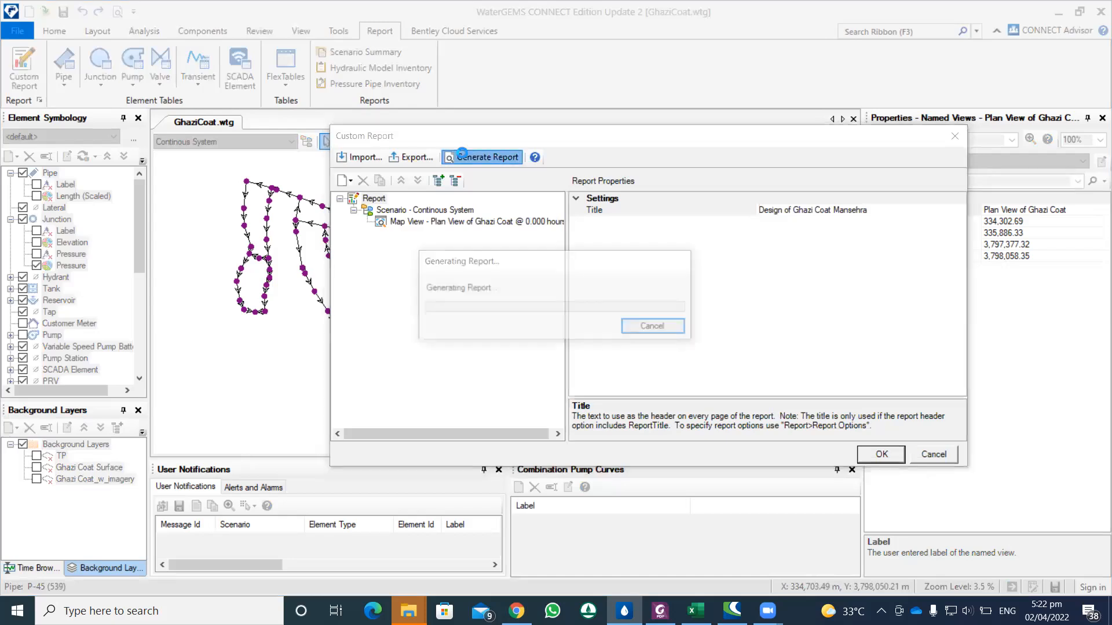
scroll(598, 335, "down", 3)
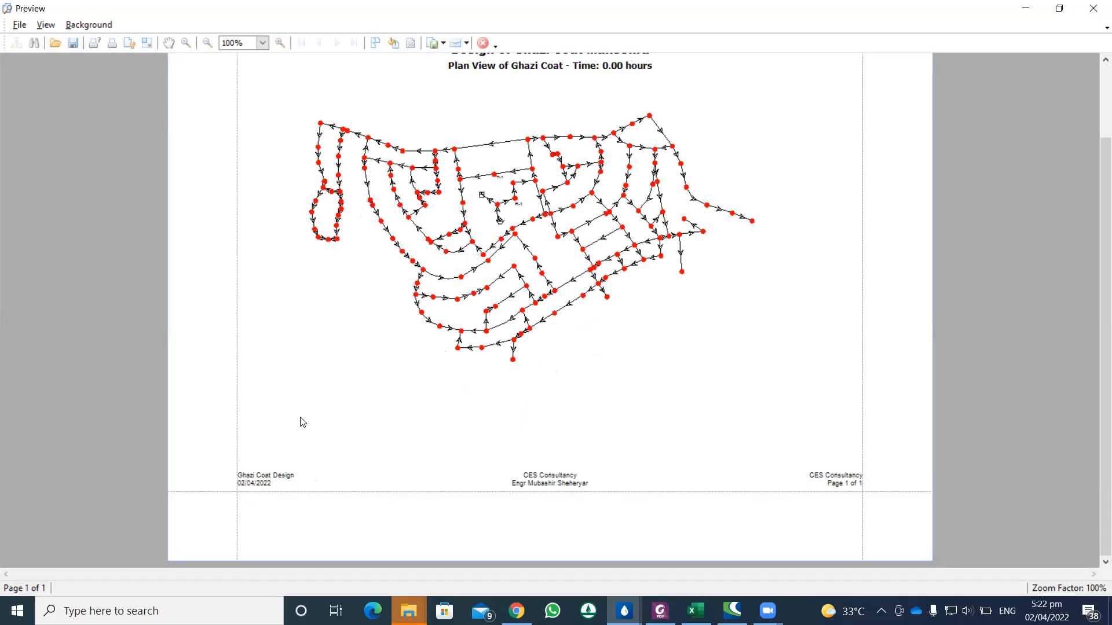
Add a Hydraulic Model Properties Section, move it above the scenario, and regenerate the preview.
left_click(1093, 8)
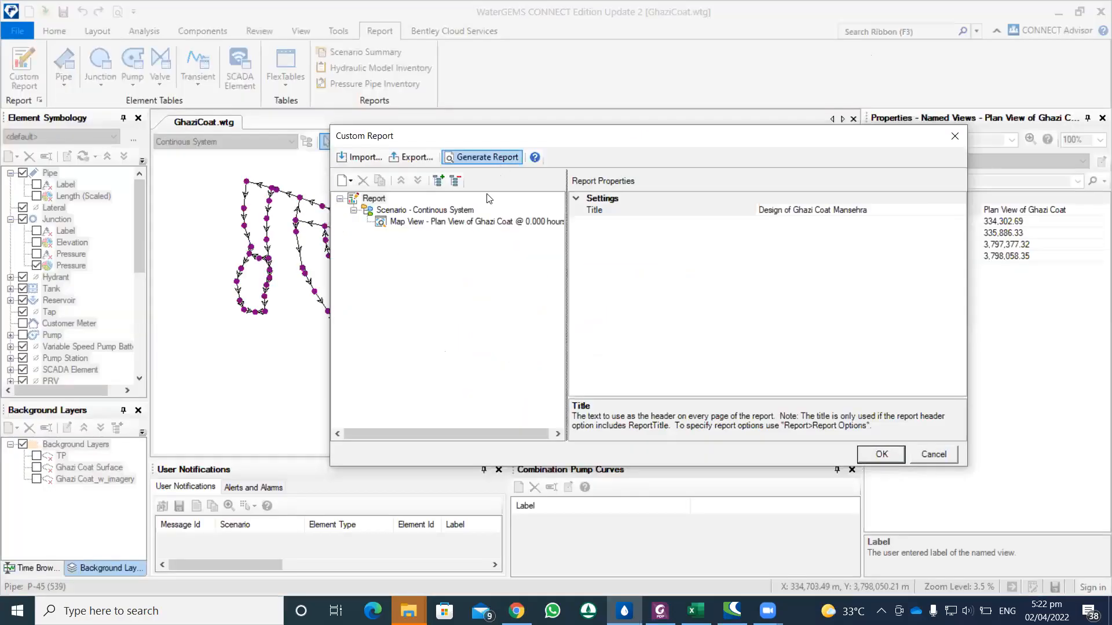
left_click(388, 211)
left_click(378, 200)
right_click(380, 202)
mouse_move(399, 210)
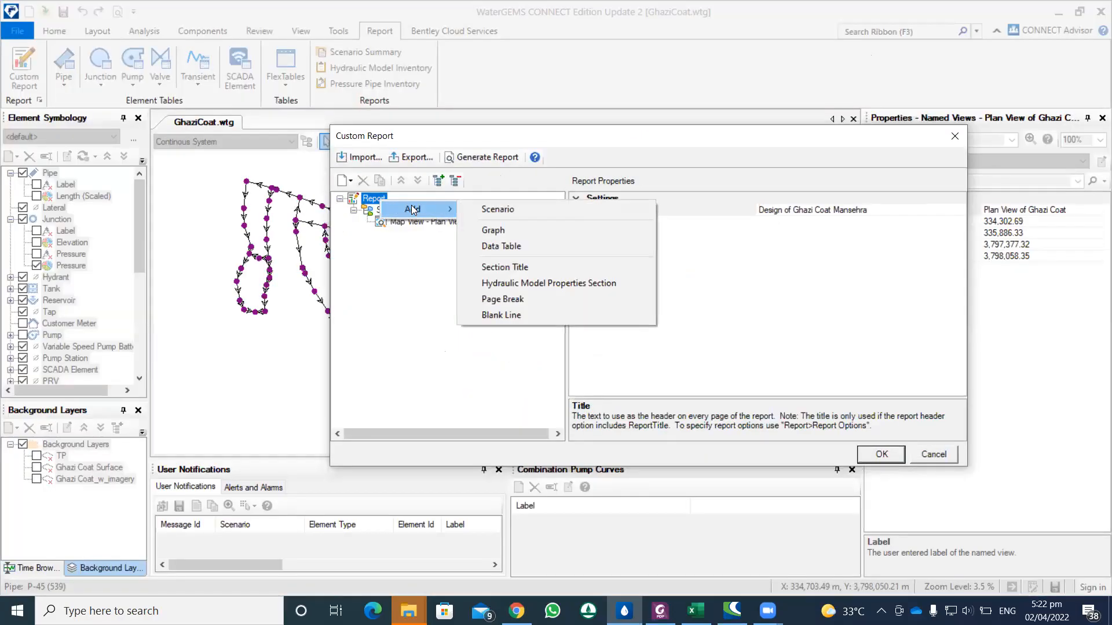
left_click(519, 282)
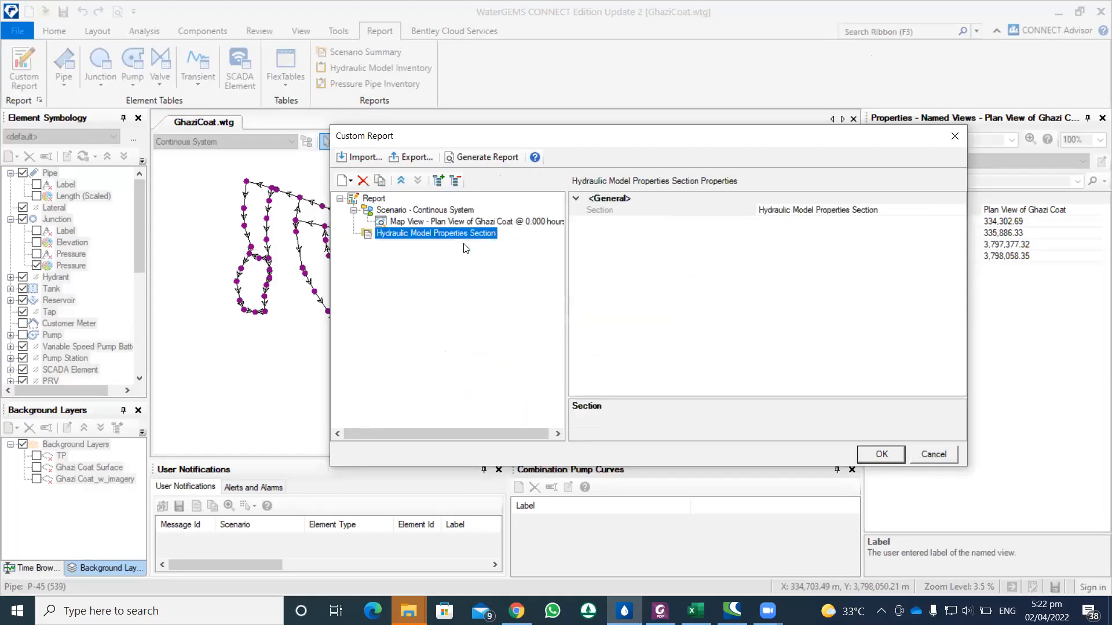
left_click(402, 181)
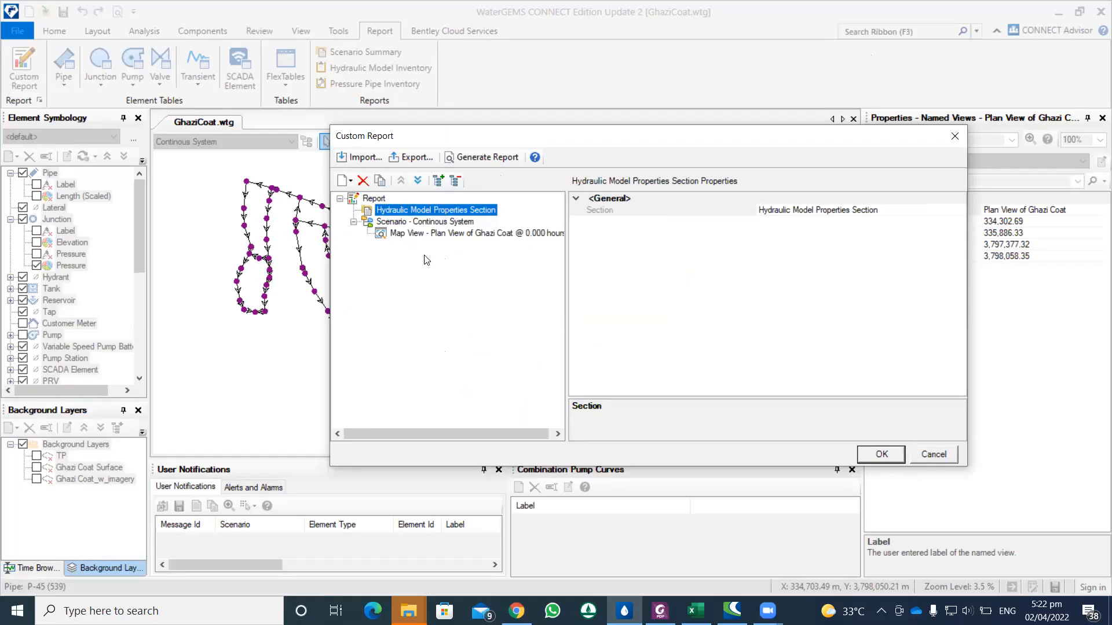
left_click(467, 163)
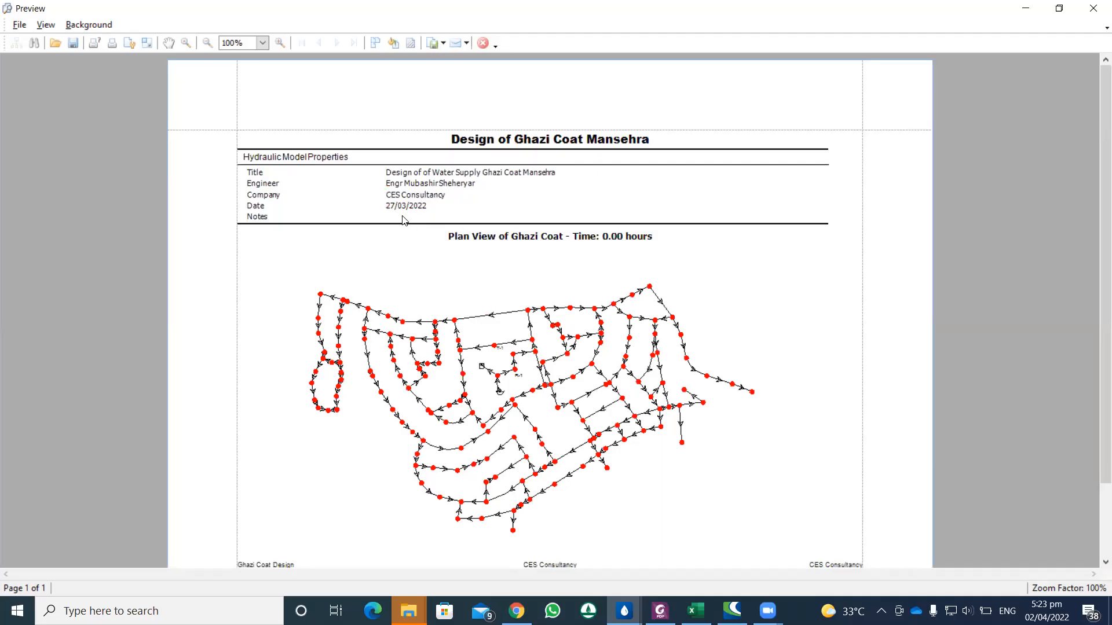
scroll(417, 234, "down", 3)
scroll(535, 326, "up", 3)
Add a page break after the plan view in the scenario section and preview the report.
left_click(1093, 8)
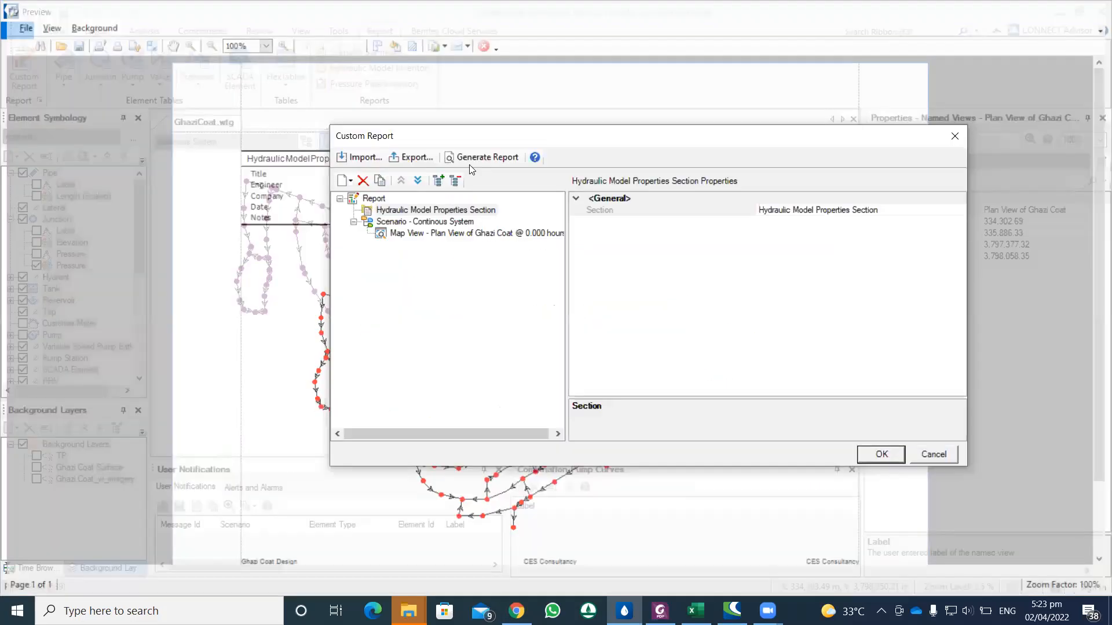
left_click(438, 226)
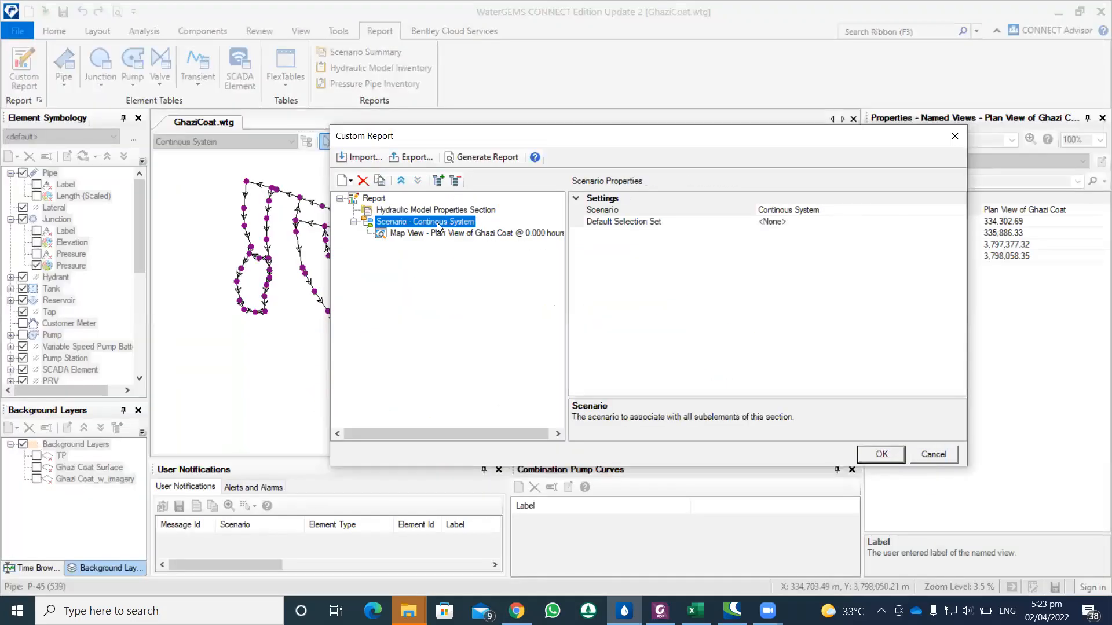
right_click(438, 226)
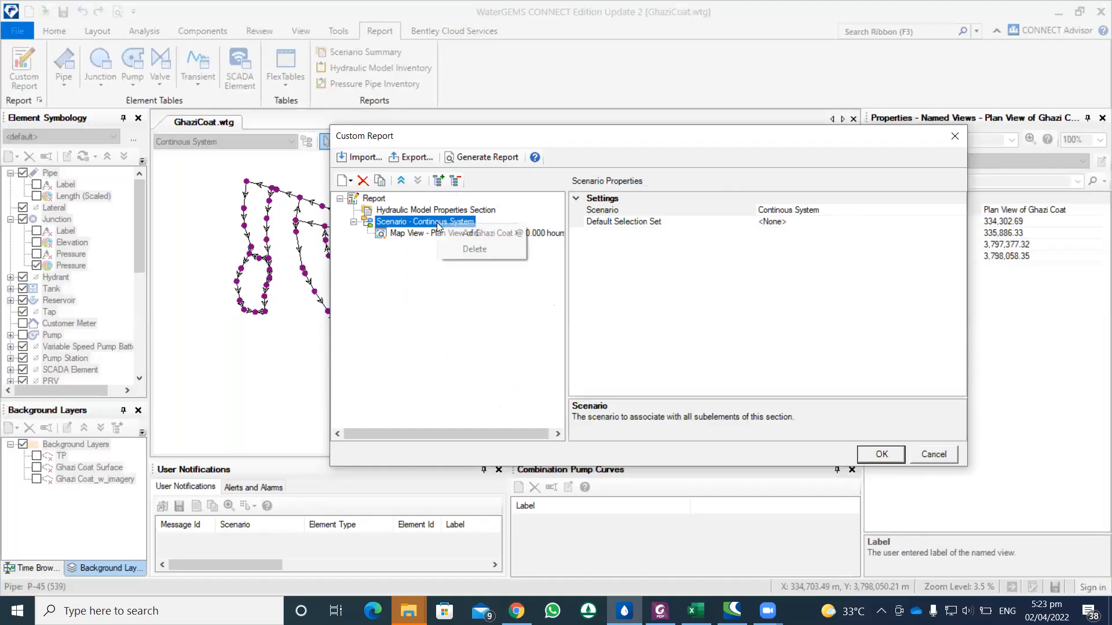
mouse_move(457, 235)
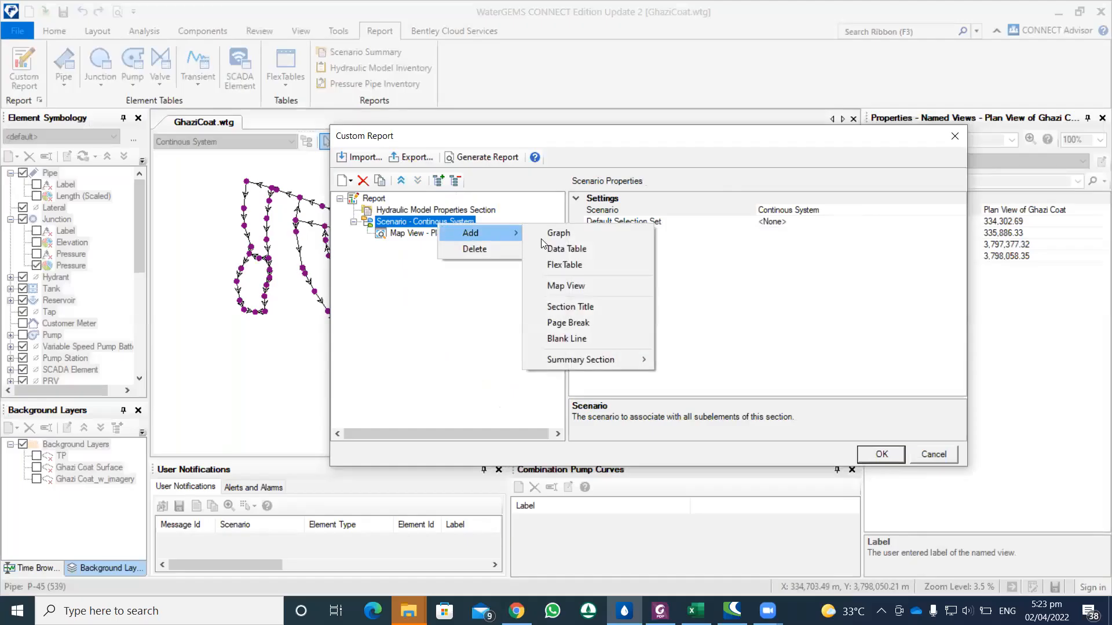
left_click(561, 327)
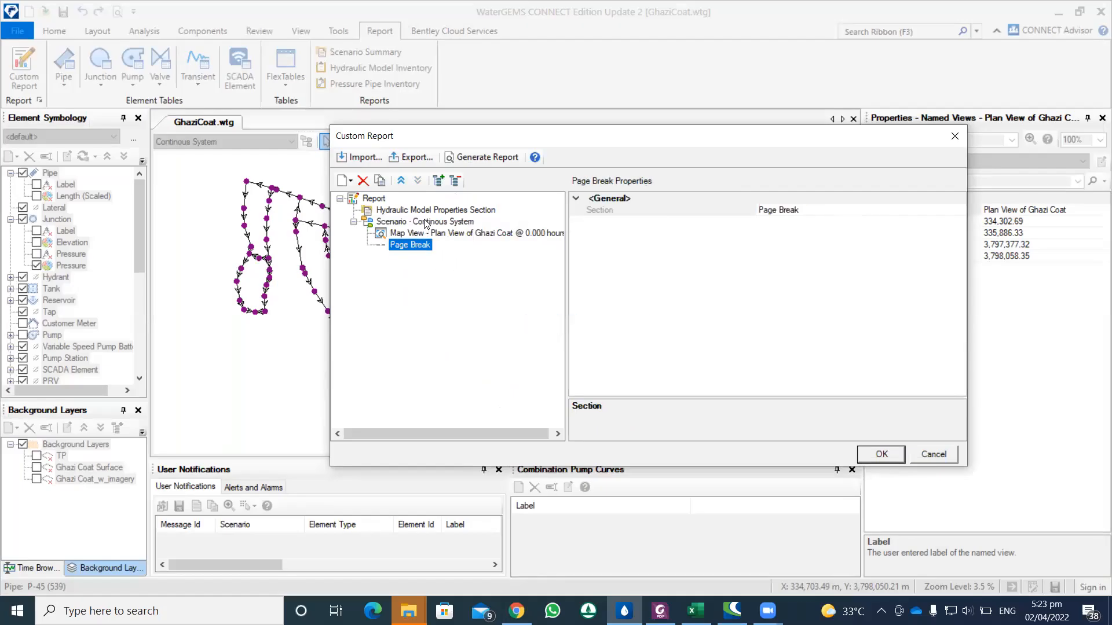
left_click(484, 157)
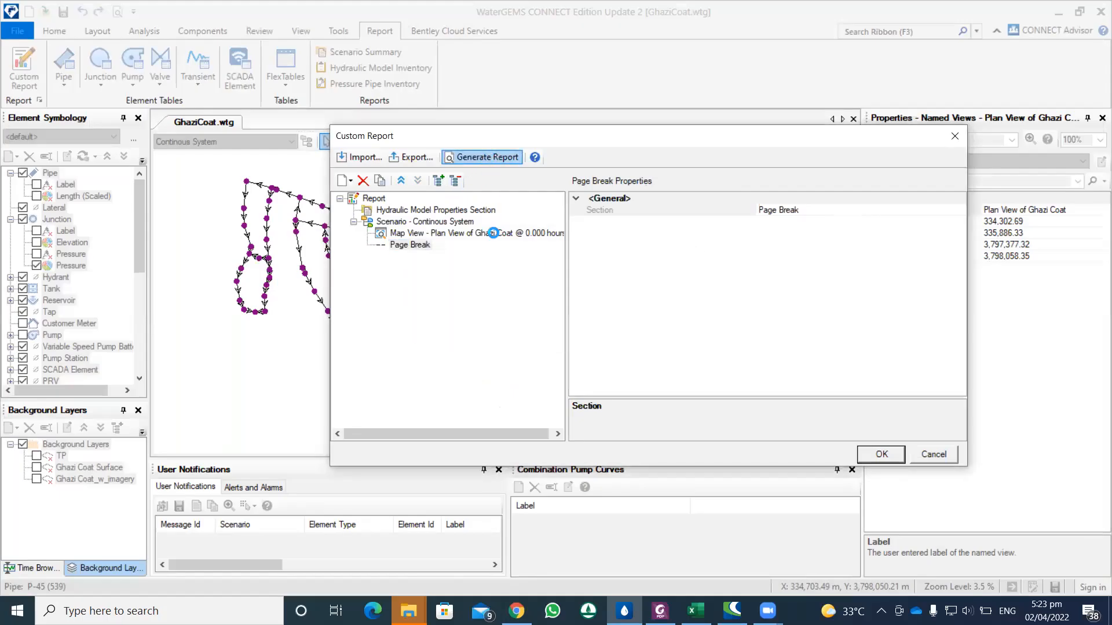
scroll(509, 265, "down", 3)
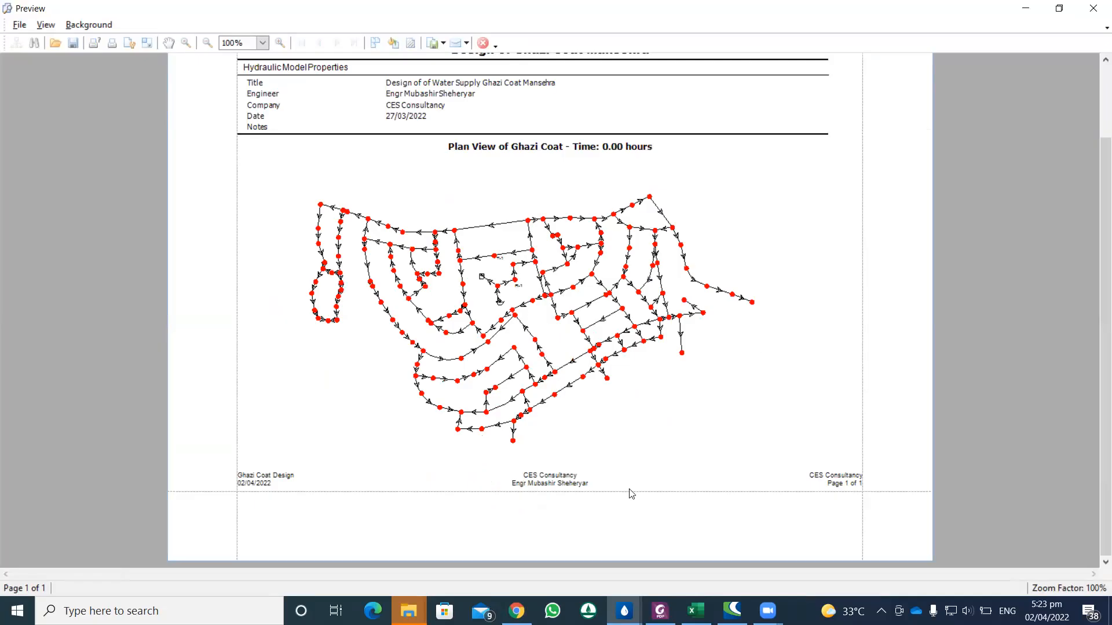
left_click(1094, 8)
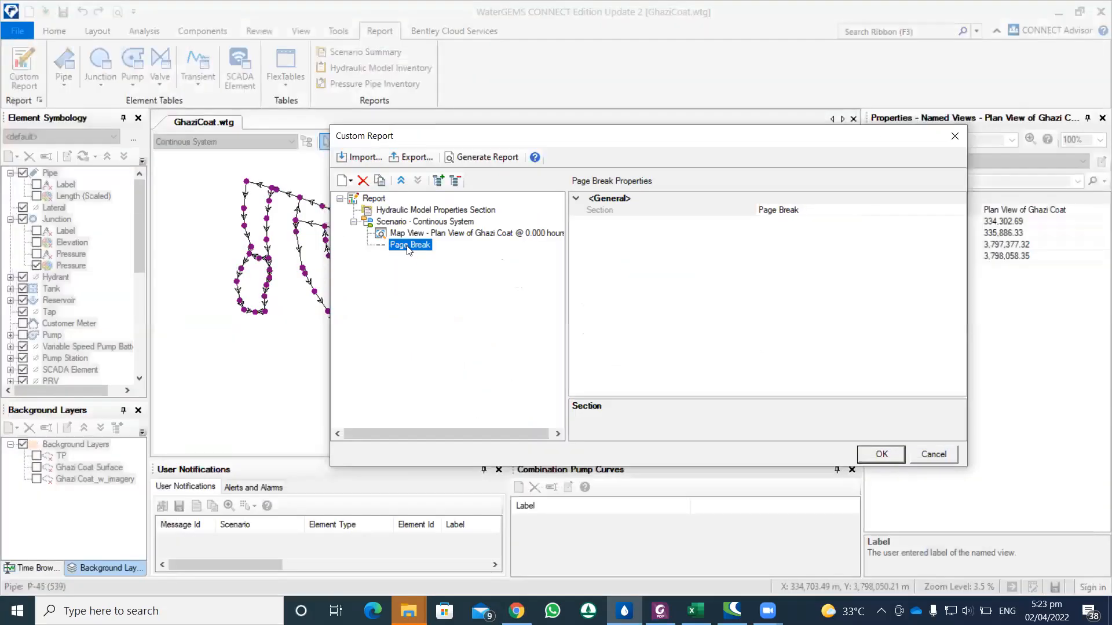
Add a Named Graph item to the scenario section, then close the Custom Report setup.
right_click(425, 223)
mouse_move(464, 232)
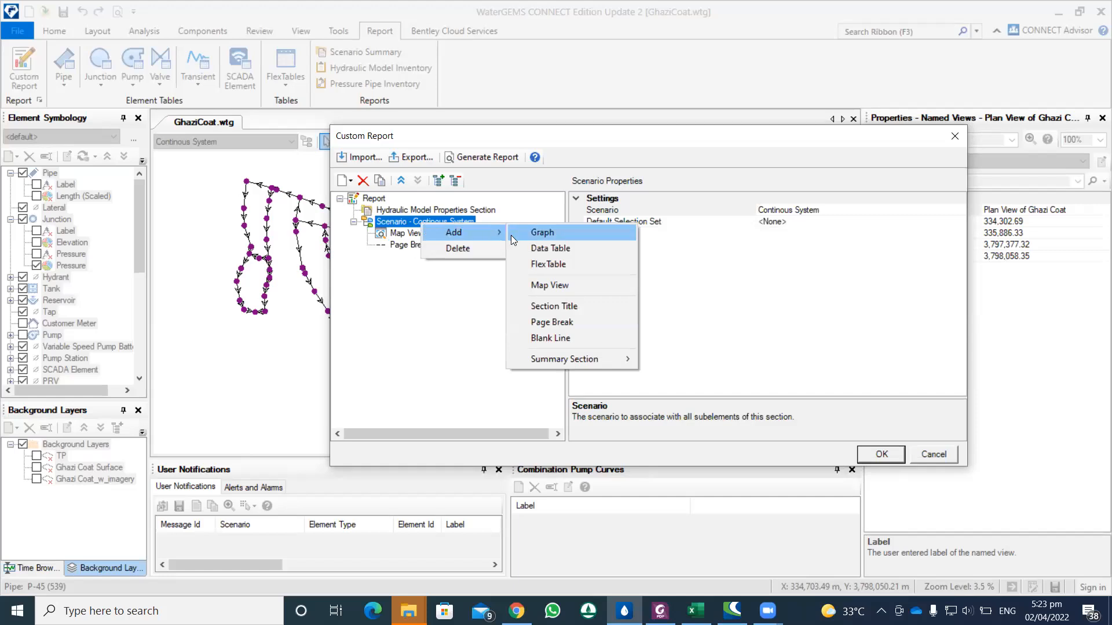
left_click(525, 234)
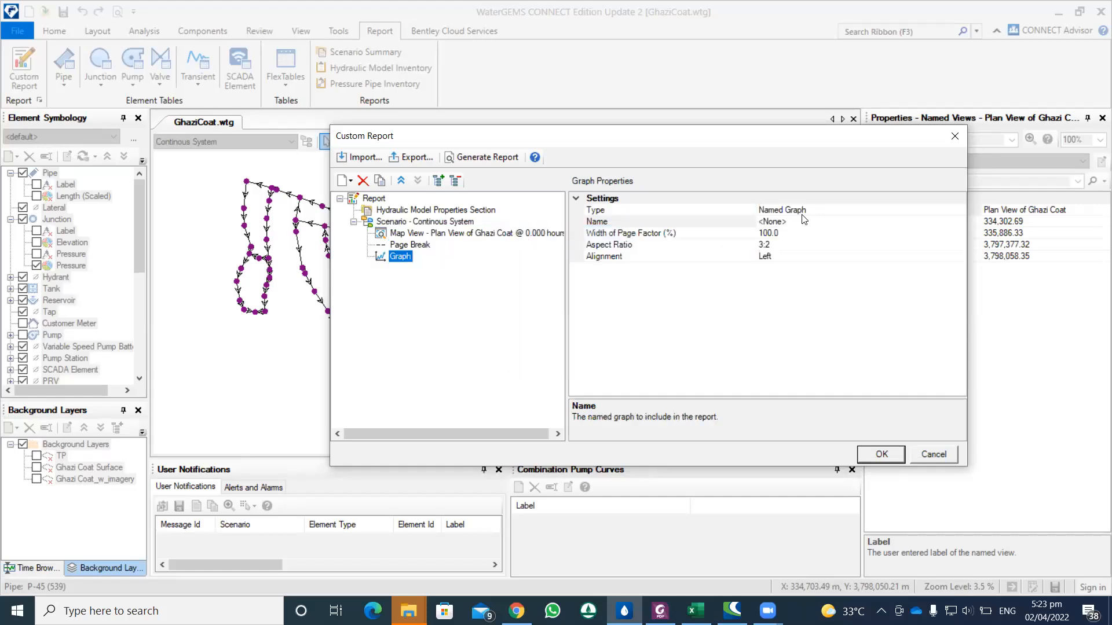
left_click(826, 209)
left_click(959, 210)
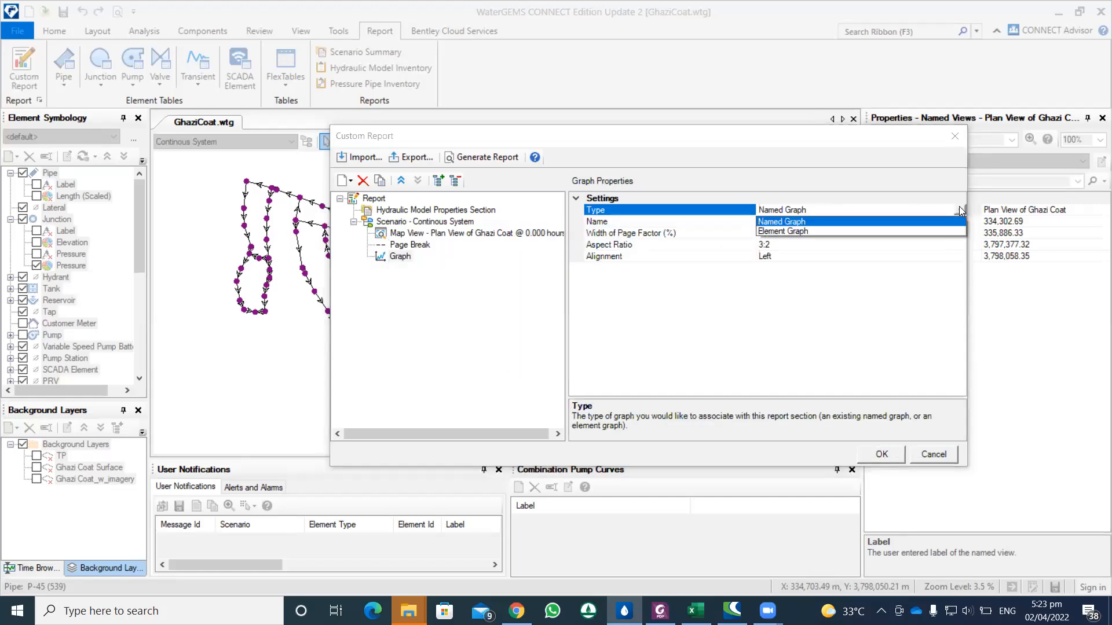
left_click(913, 221)
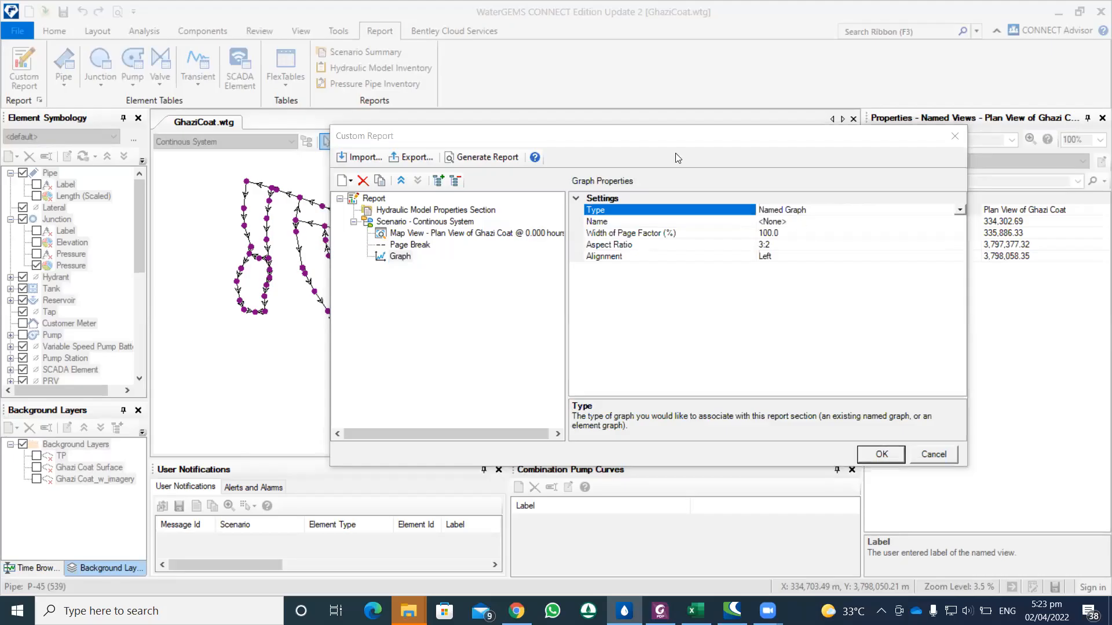
left_click(955, 135)
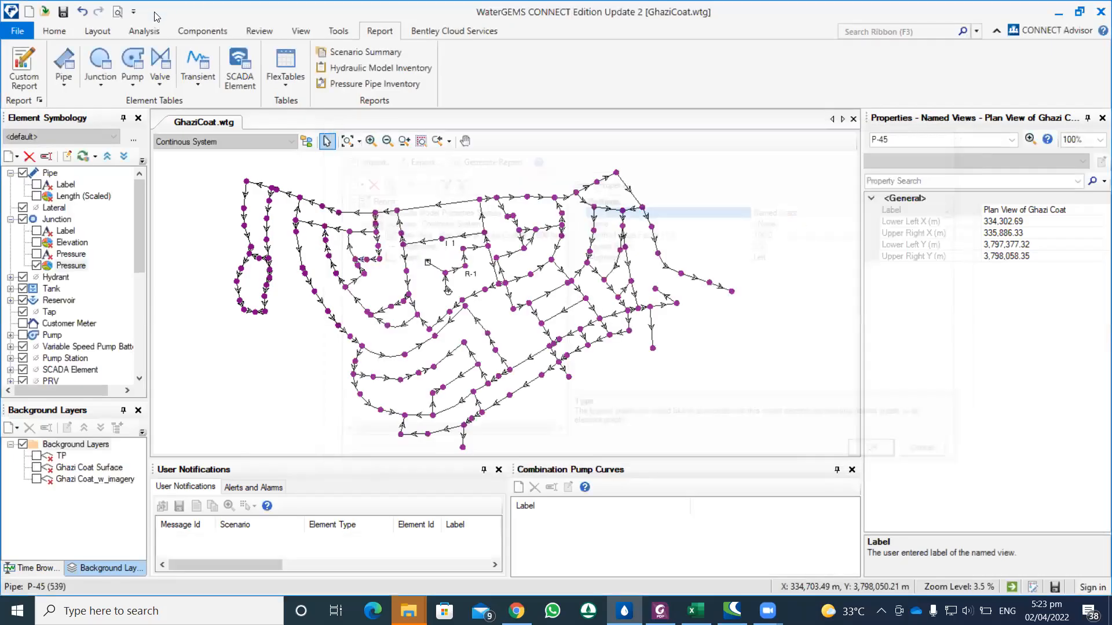
Create line-series Graph - 1 of absolute flow for pipes P-81, P-61, P-64 and P-63.
left_click(70, 33)
left_click(593, 72)
left_click(169, 122)
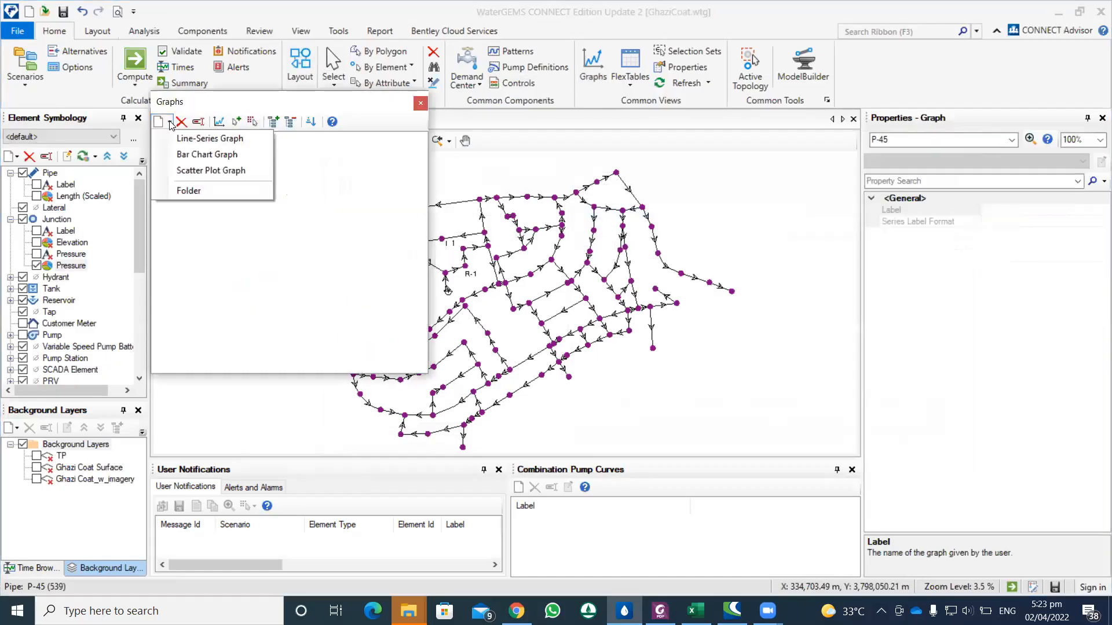
left_click(169, 143)
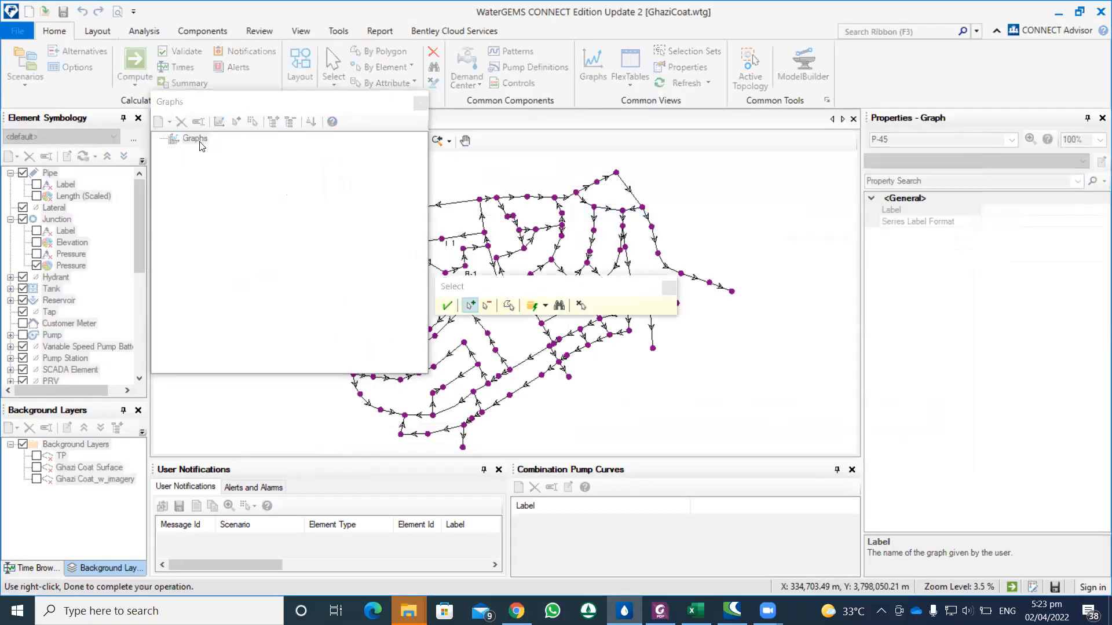
left_click_drag(289, 101, 125, 140)
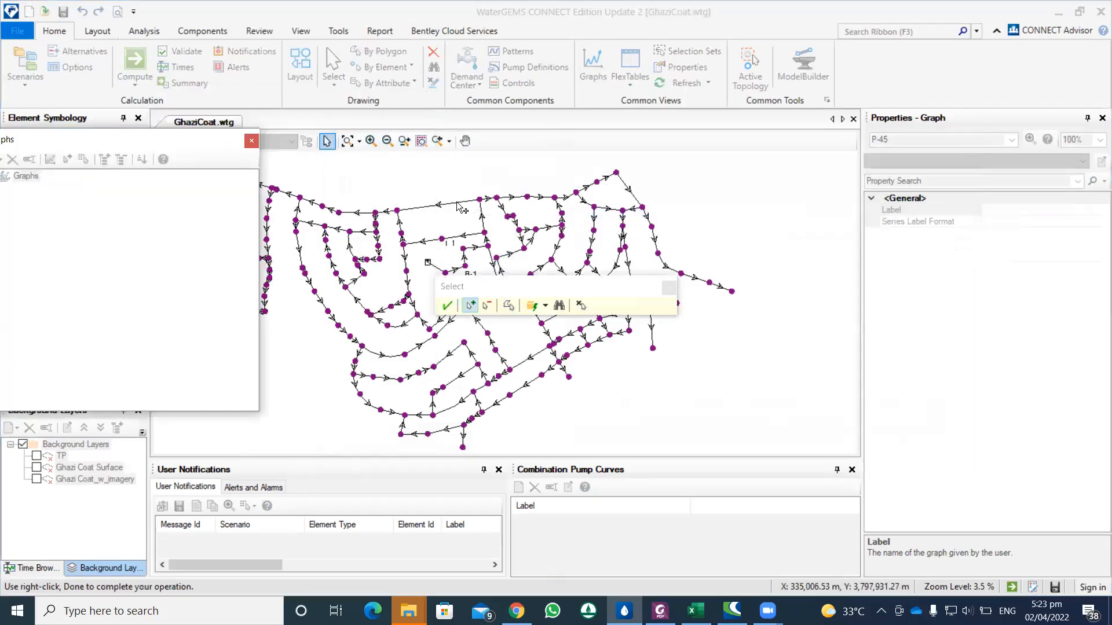
left_click(402, 232)
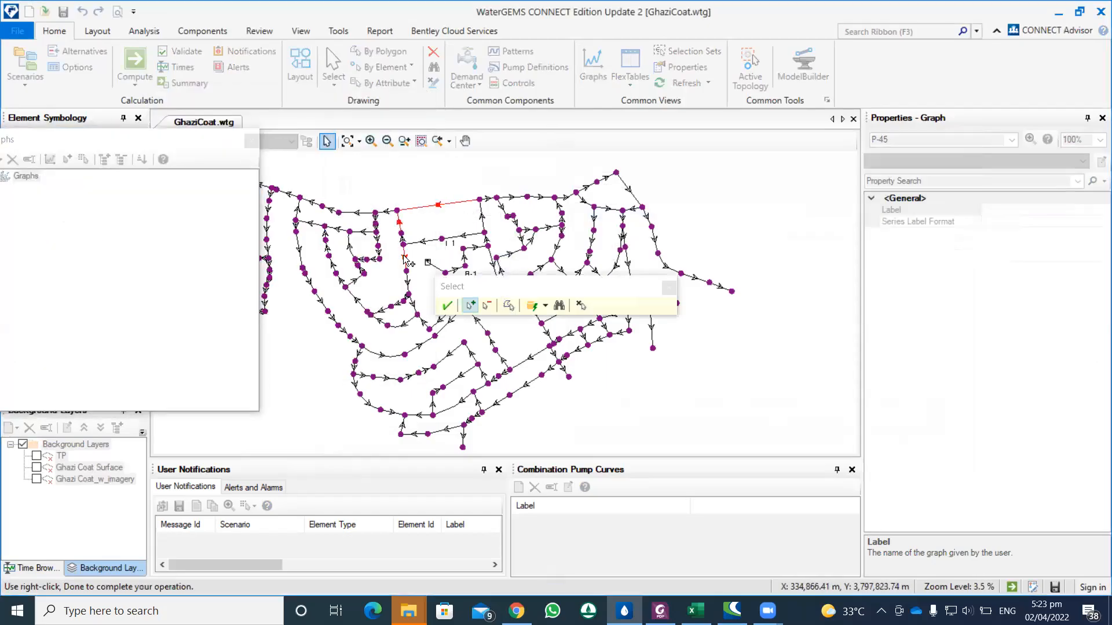
left_click(447, 305)
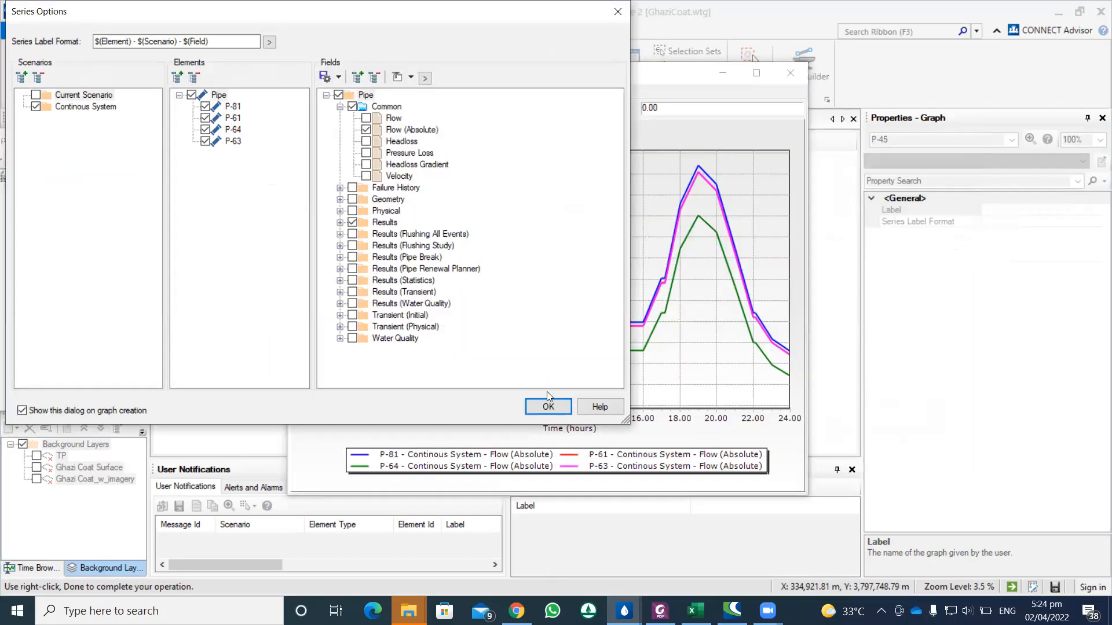
left_click(543, 403)
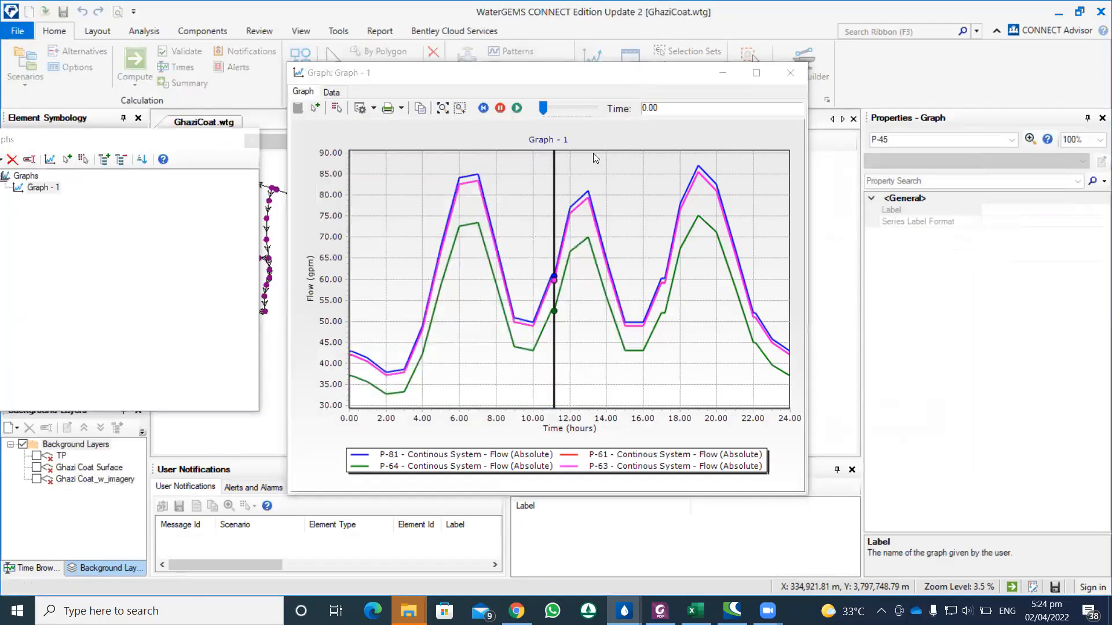
left_click(790, 73)
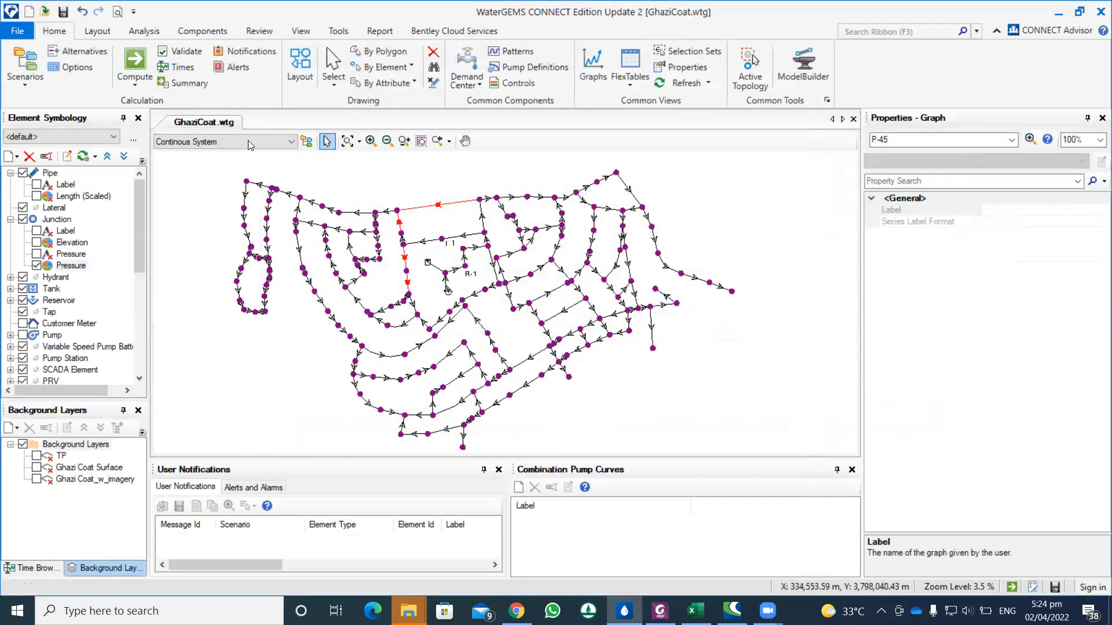
left_click(379, 31)
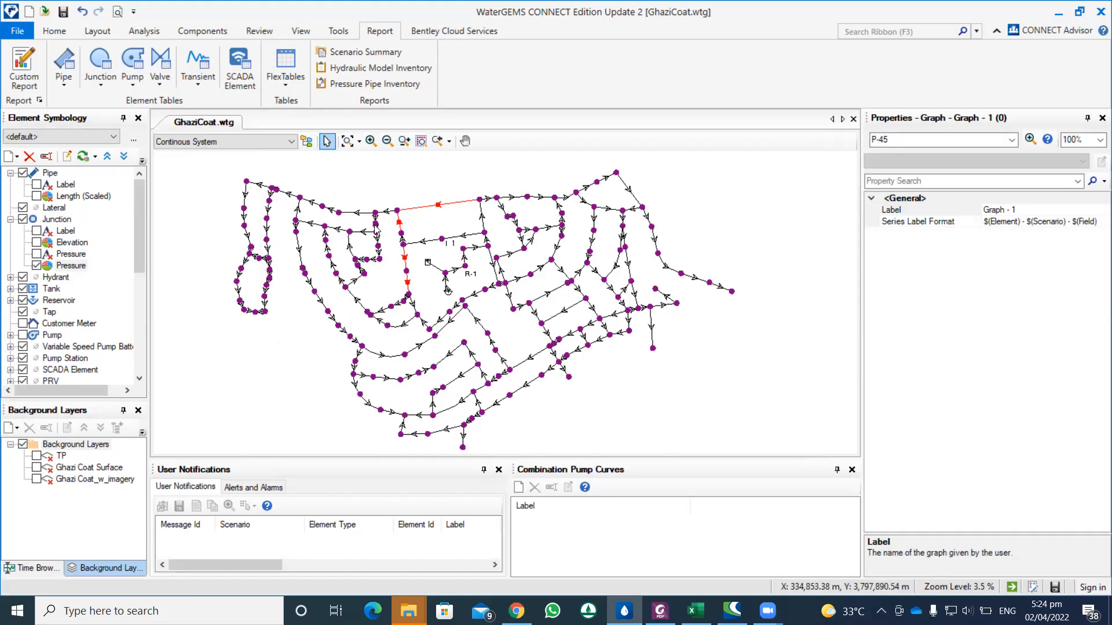
Select the report's graph item and keep its type as Named Graph.
left_click(17, 82)
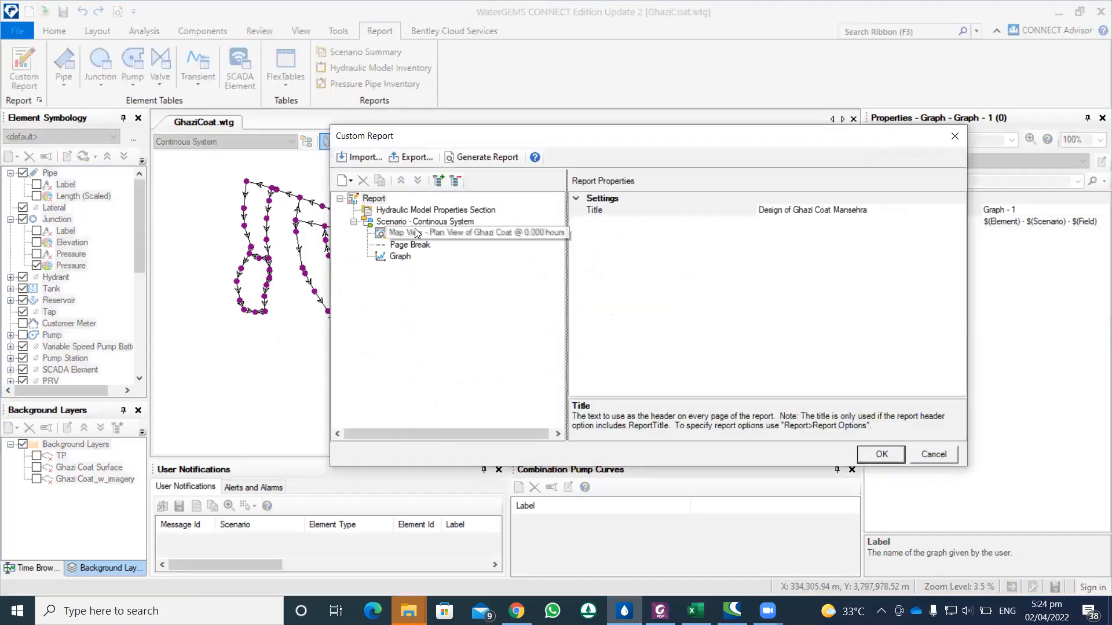
left_click(400, 256)
left_click(876, 213)
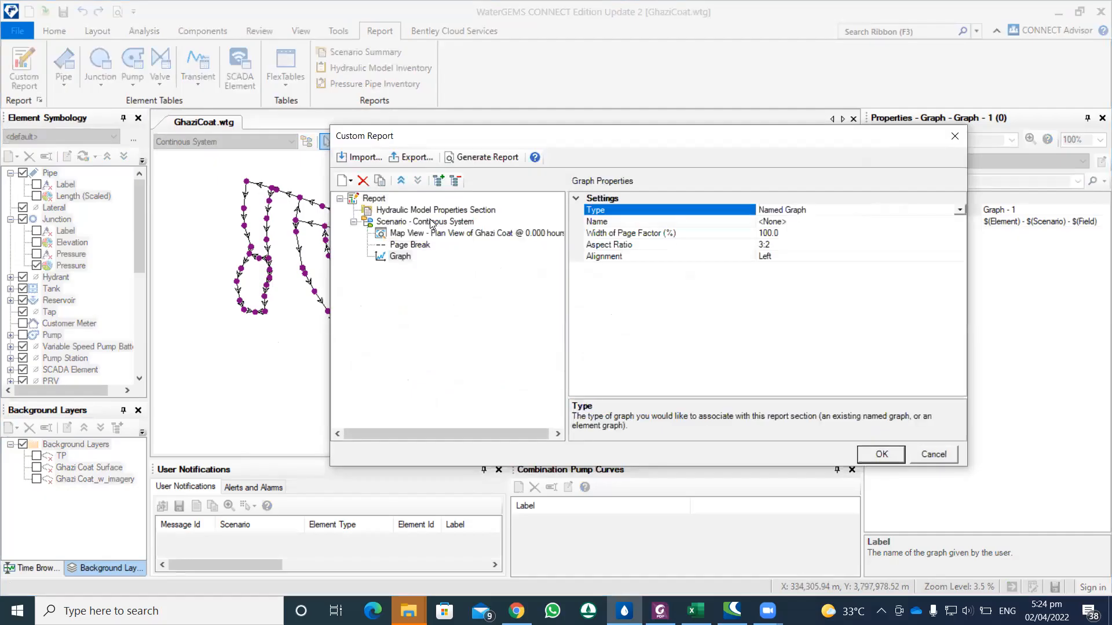
right_click(433, 221)
mouse_move(465, 230)
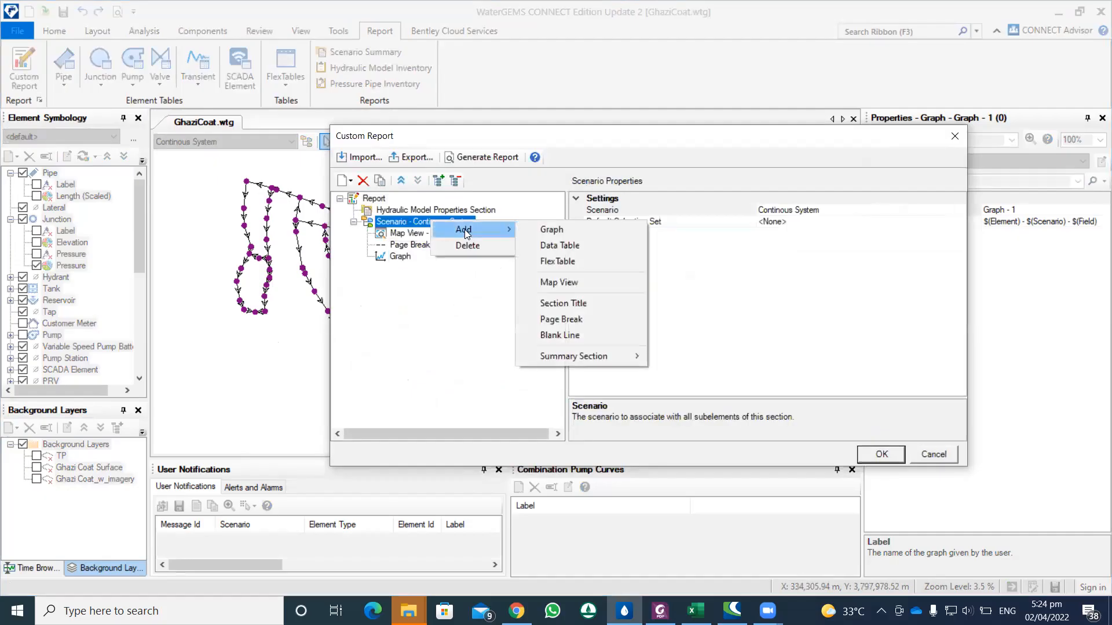
left_click(484, 288)
left_click(401, 258)
left_click(828, 210)
left_click(830, 214)
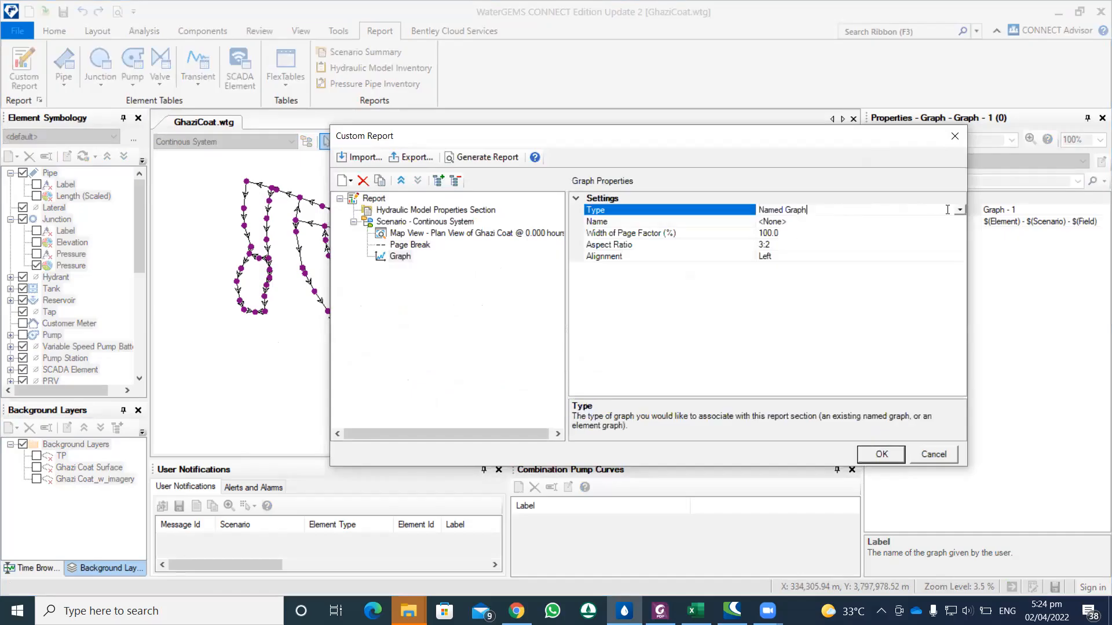
left_click(960, 212)
left_click(957, 221)
Choose Graph - 1 as the report's named graph and save the custom report settings.
left_click(930, 219)
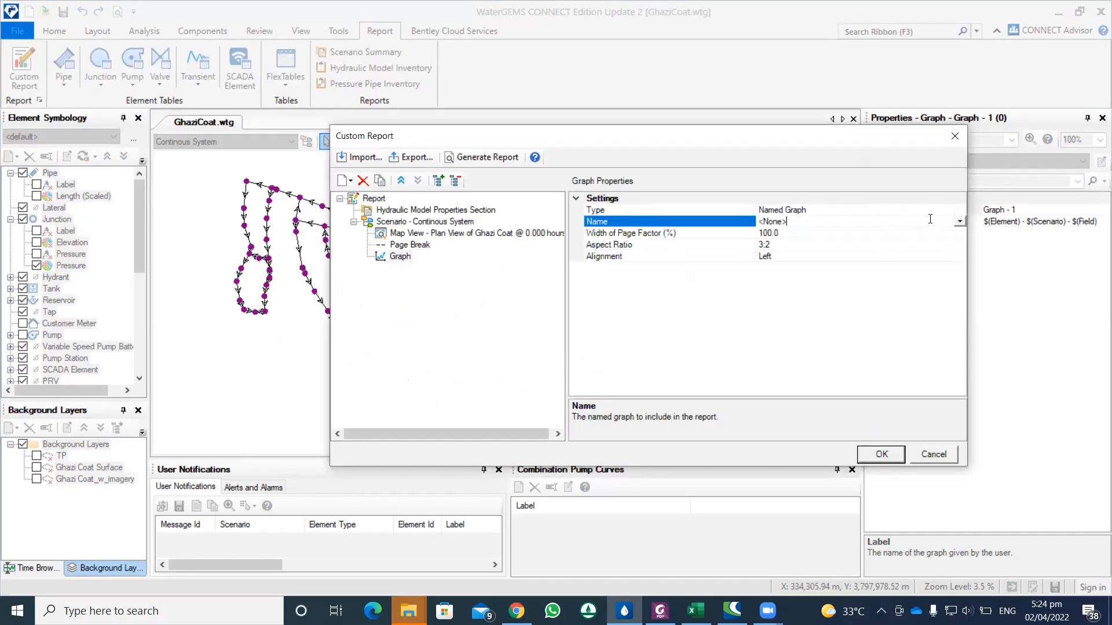
left_click(959, 222)
left_click(818, 236)
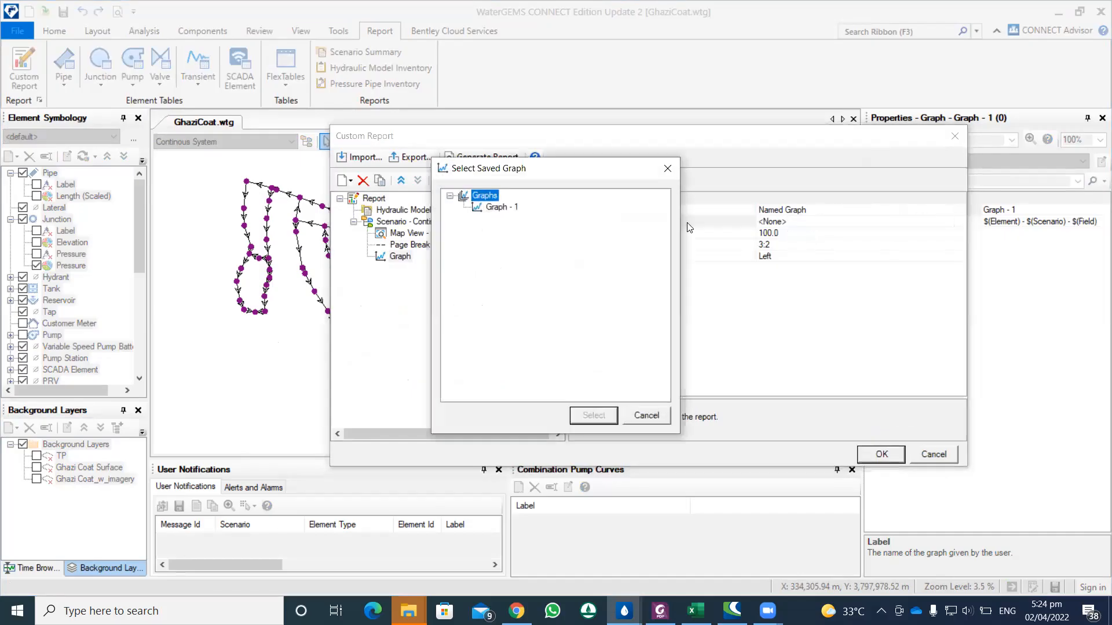
left_click(512, 208)
left_click(608, 415)
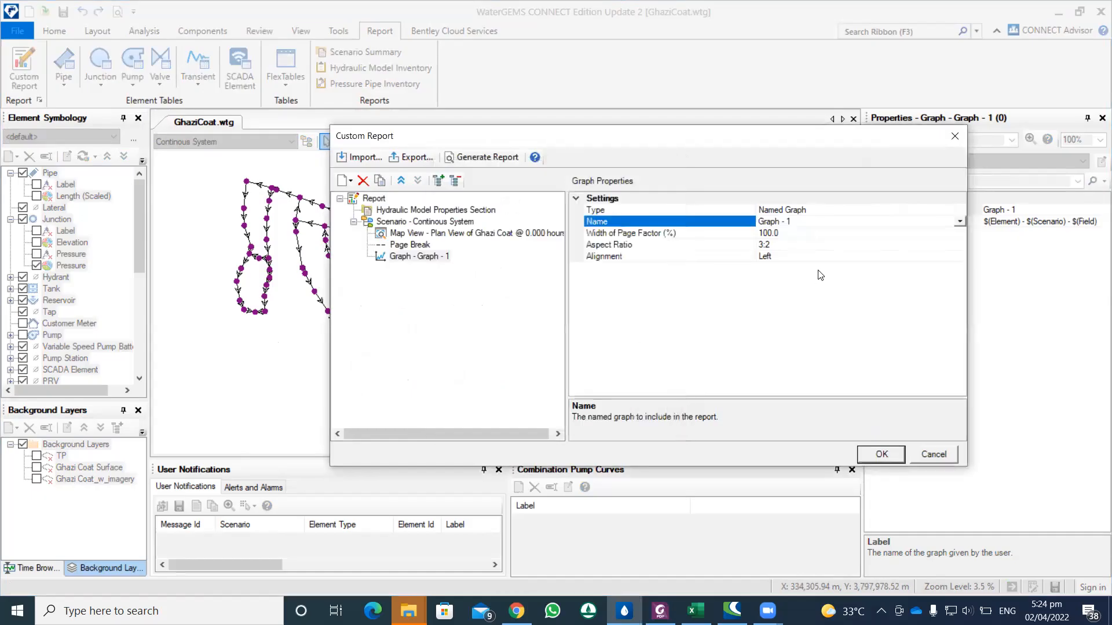
left_click(881, 454)
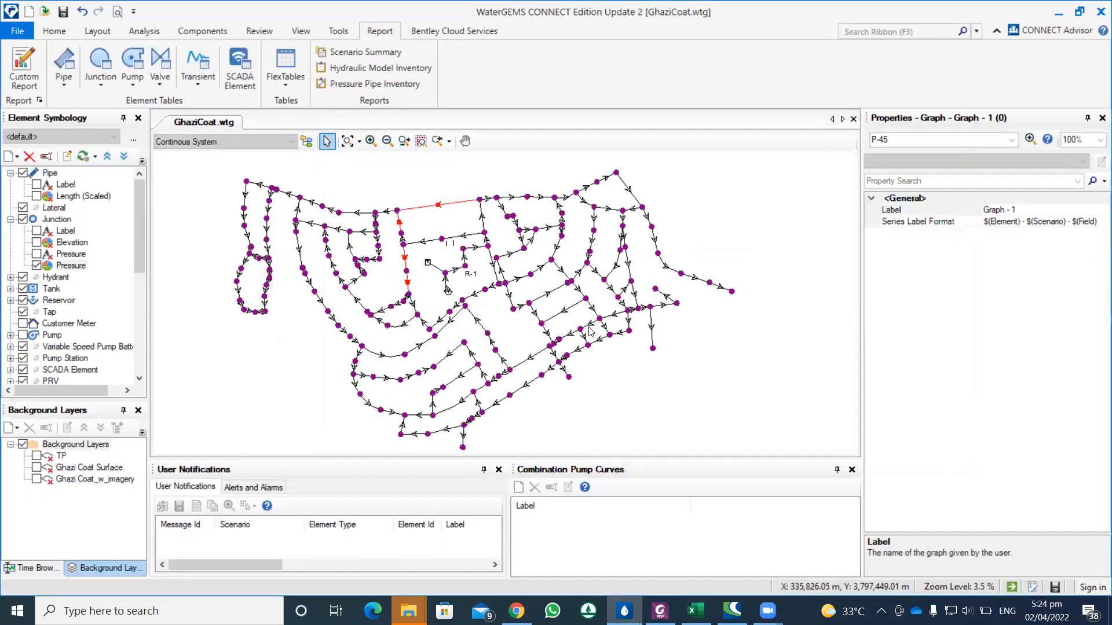
Regenerate the report and scroll to the four-pipe flow chart on page 2.
left_click(24, 66)
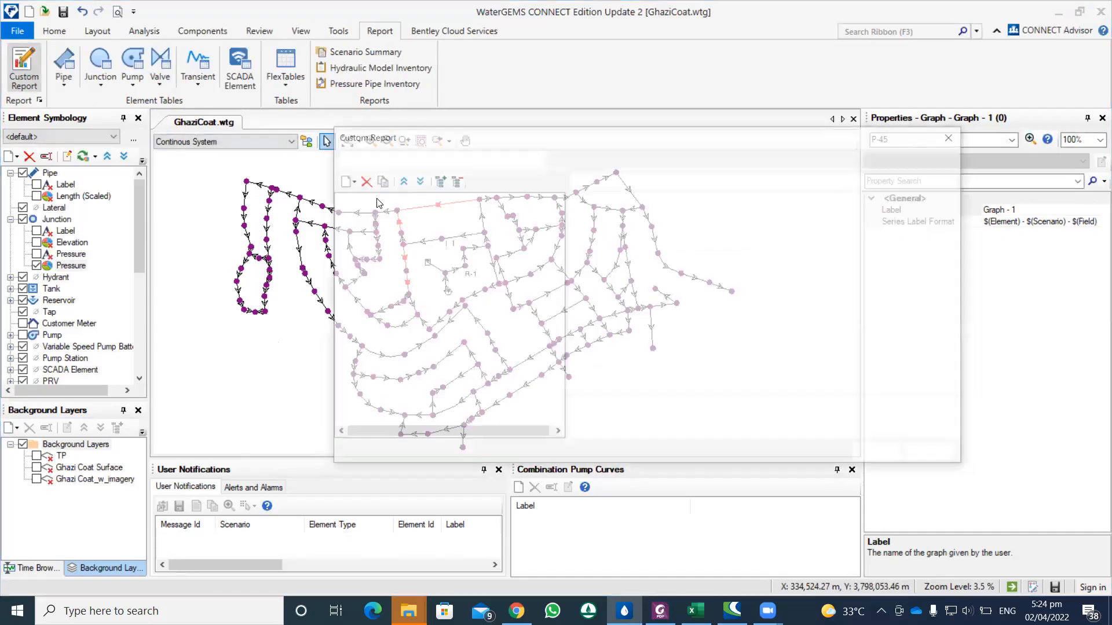
left_click(482, 157)
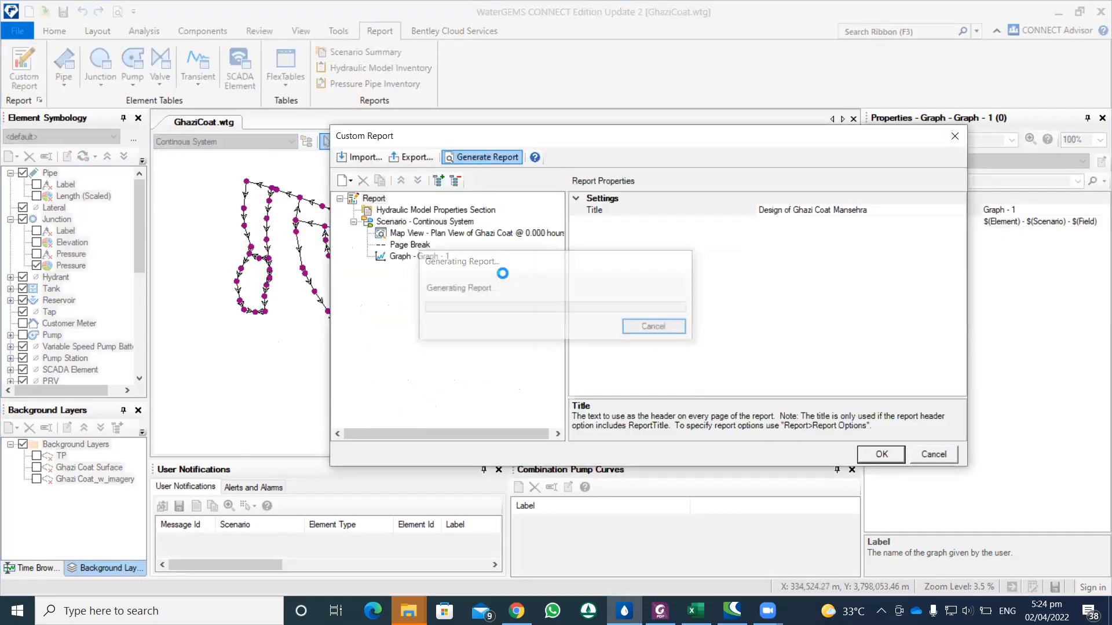
scroll(505, 290, "down", 10)
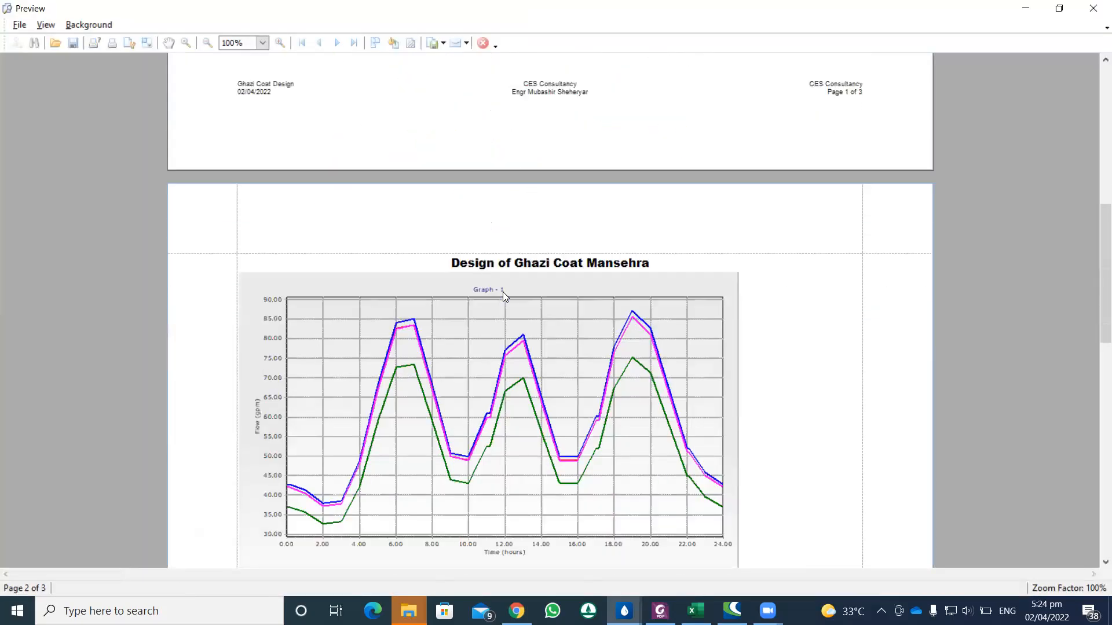
scroll(514, 316, "down", 1)
scroll(551, 302, "up", 1)
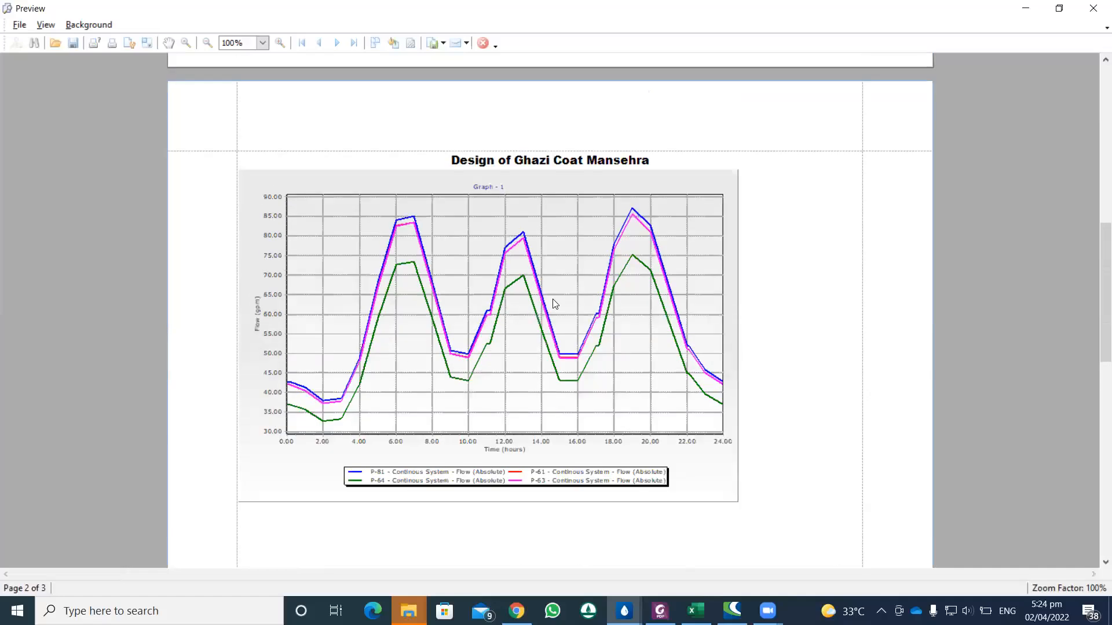
scroll(543, 311, "down", 2)
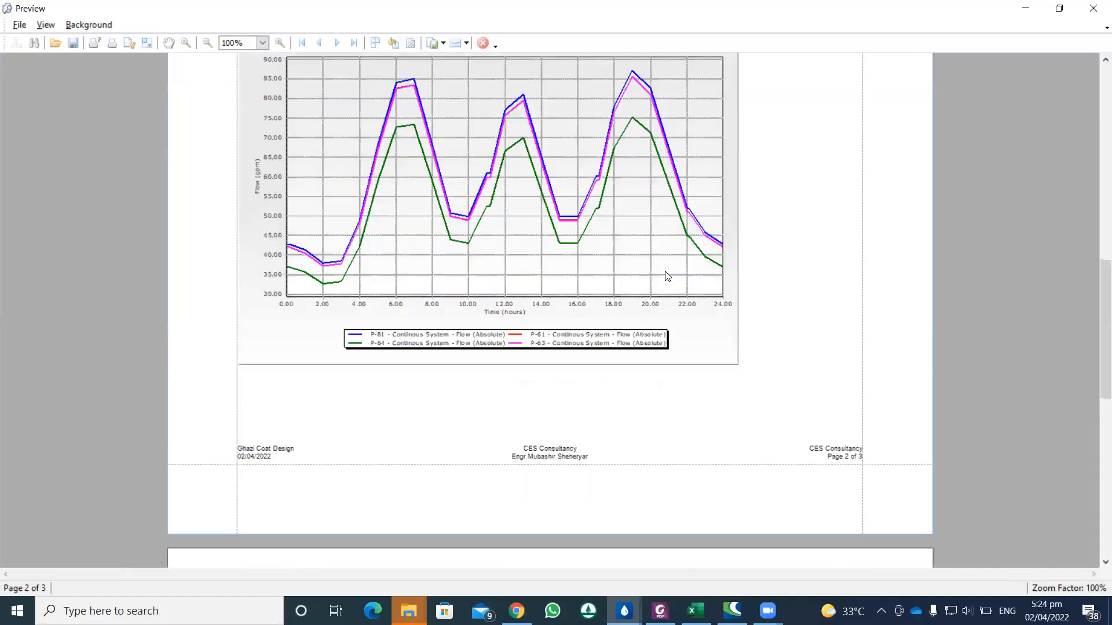
left_click(1093, 8)
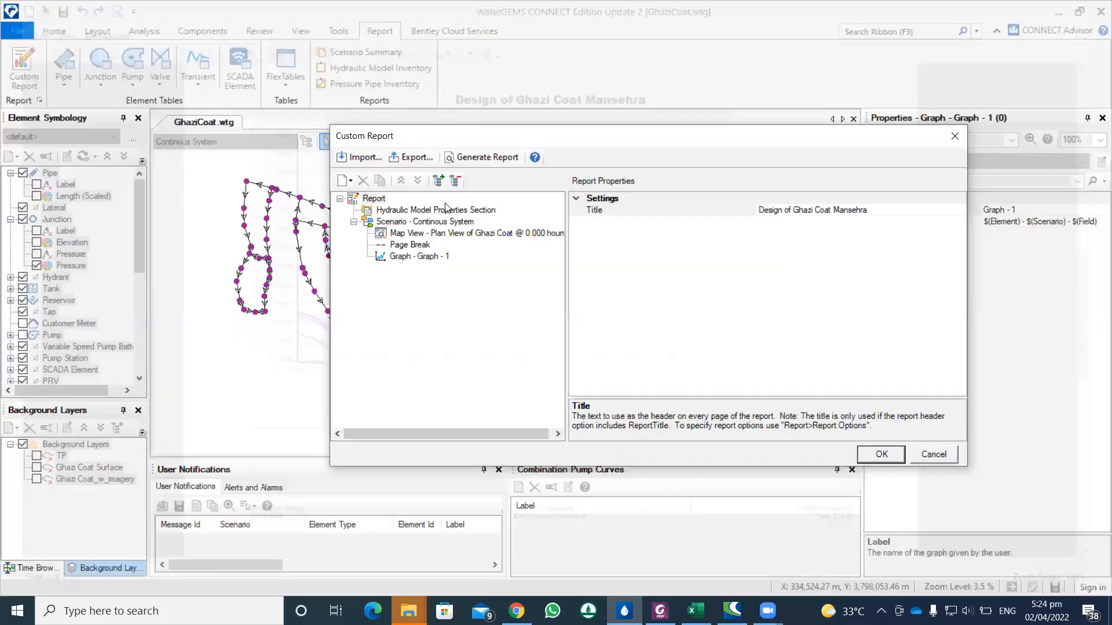
Set Graph - 1's alignment to Center and preview the regenerated report.
left_click(433, 256)
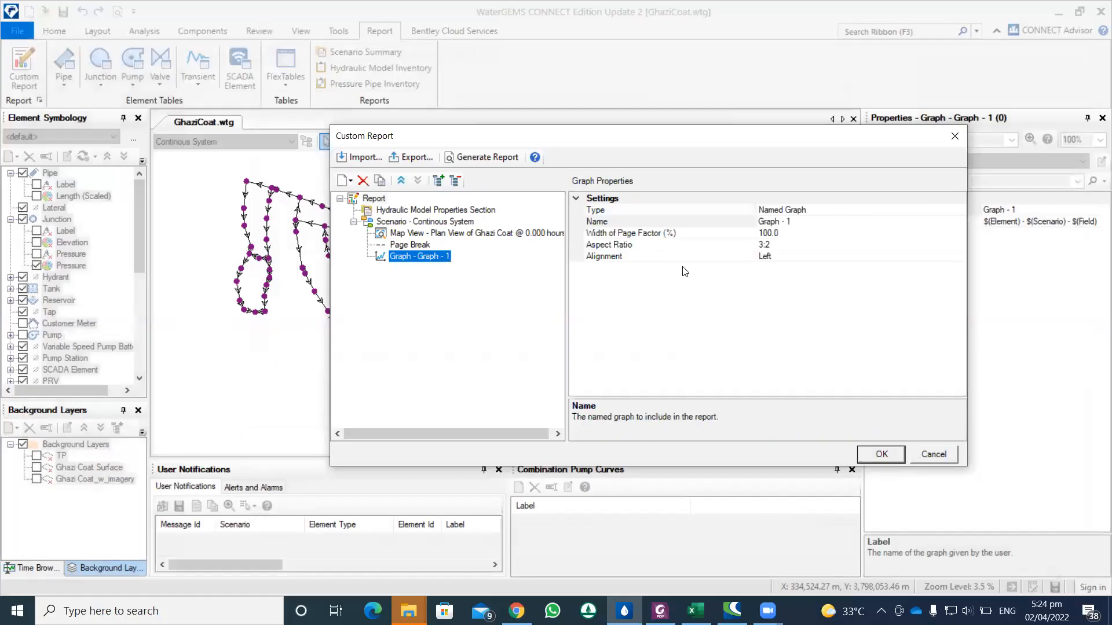
left_click(770, 258)
left_click(960, 256)
left_click(779, 271)
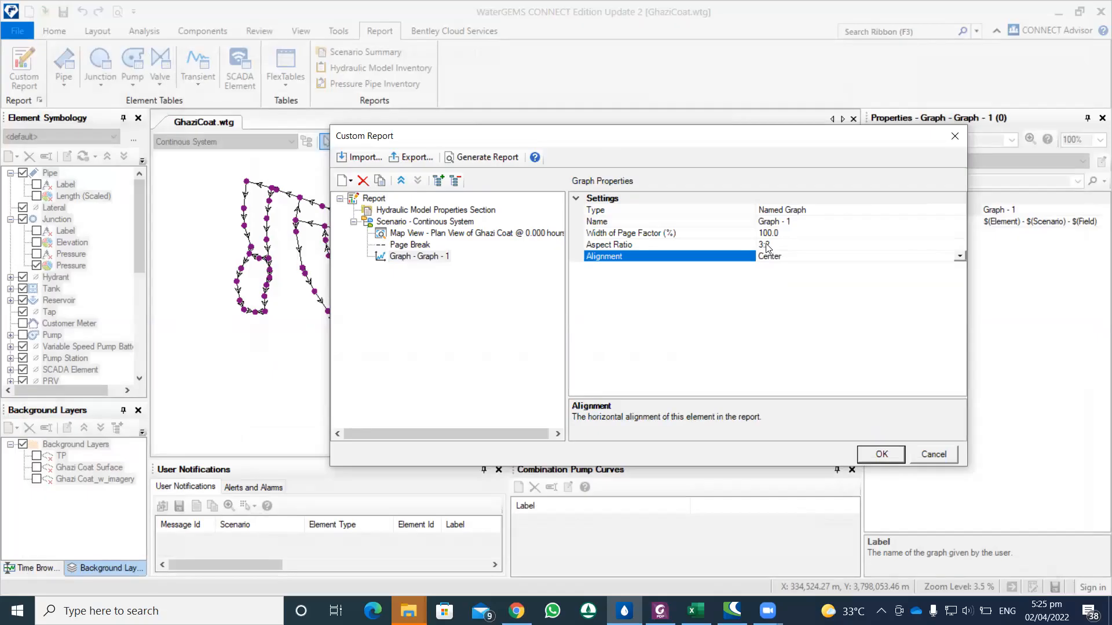
left_click(488, 157)
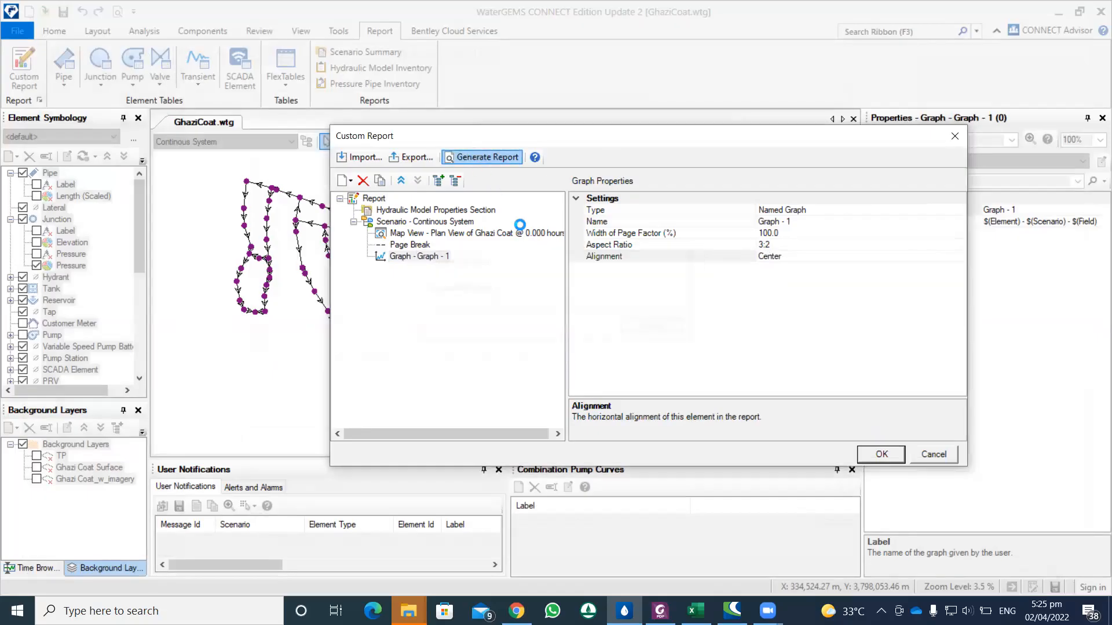
scroll(538, 281, "down", 10)
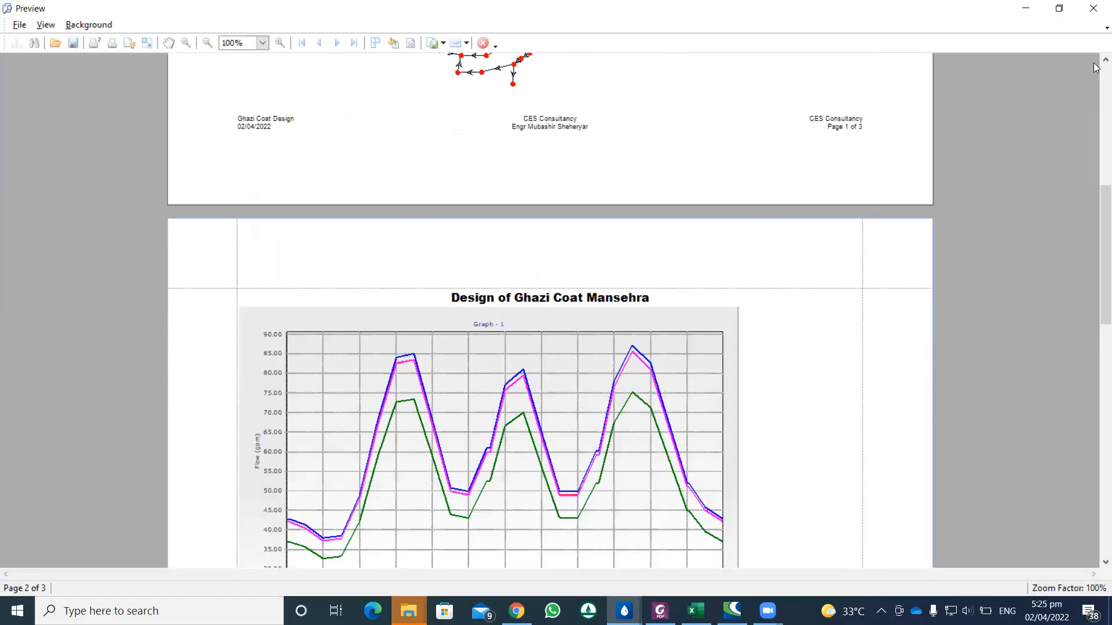
left_click(1093, 8)
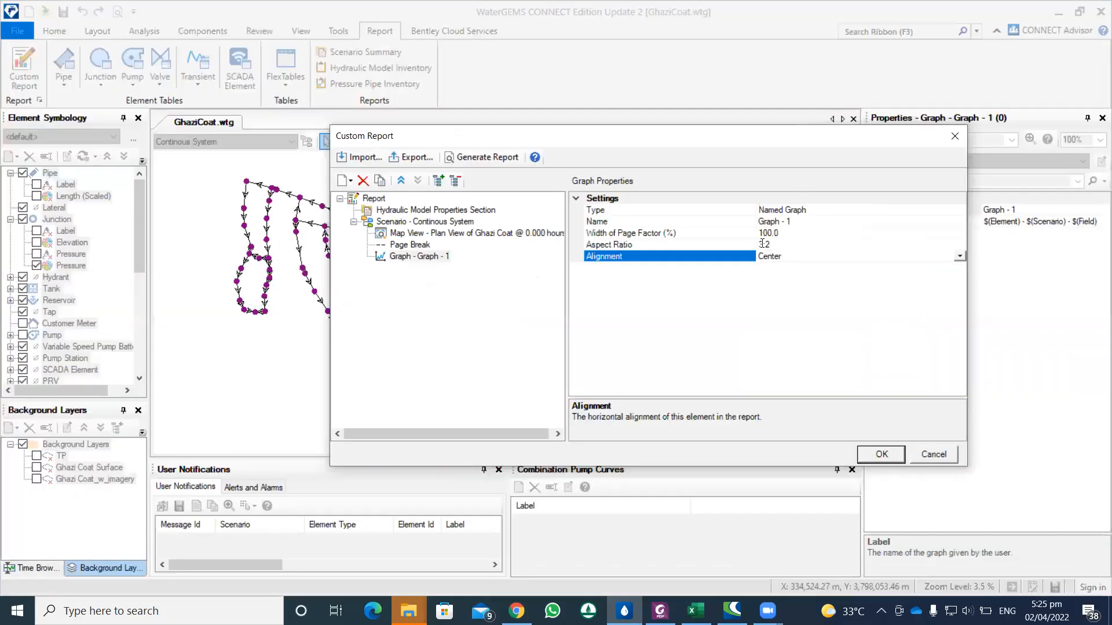
Change Graph - 1's aspect ratio from 3:2 to 4:3.
left_click(761, 244)
key("BackSpace")
type("4:3")
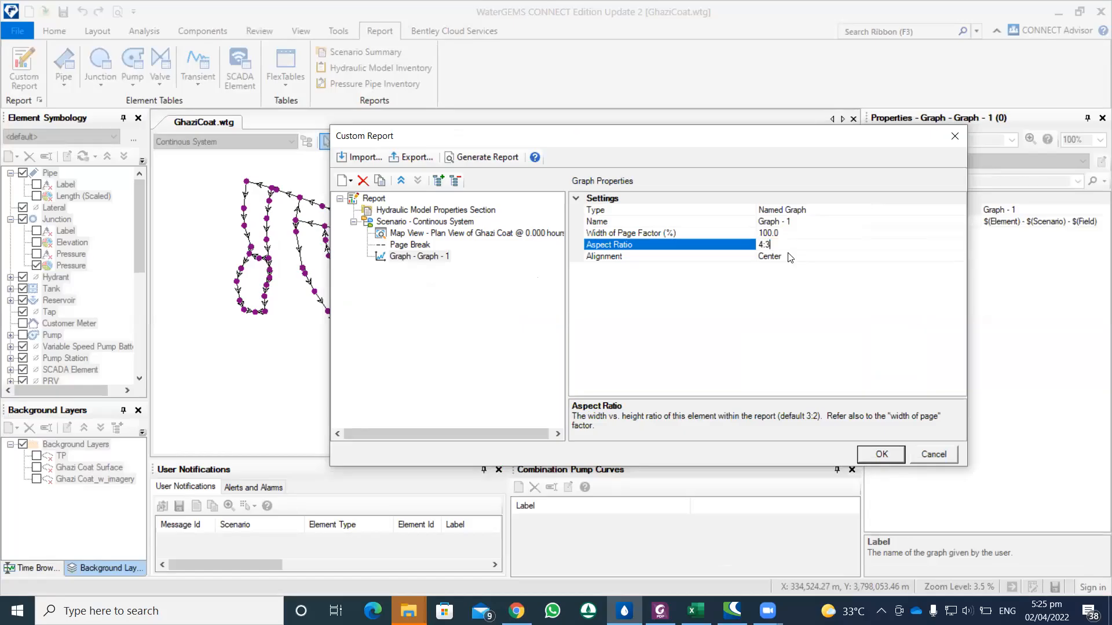
left_click(791, 258)
Generate the report to review the reshaped 4:3 graph.
left_click(474, 157)
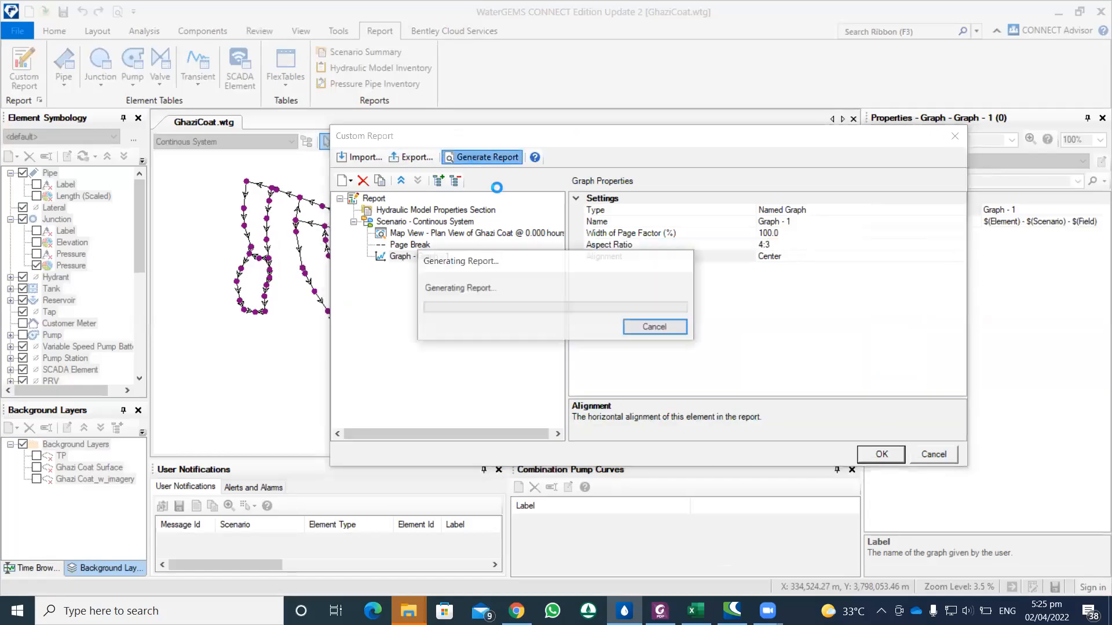
scroll(626, 278, "down", 5)
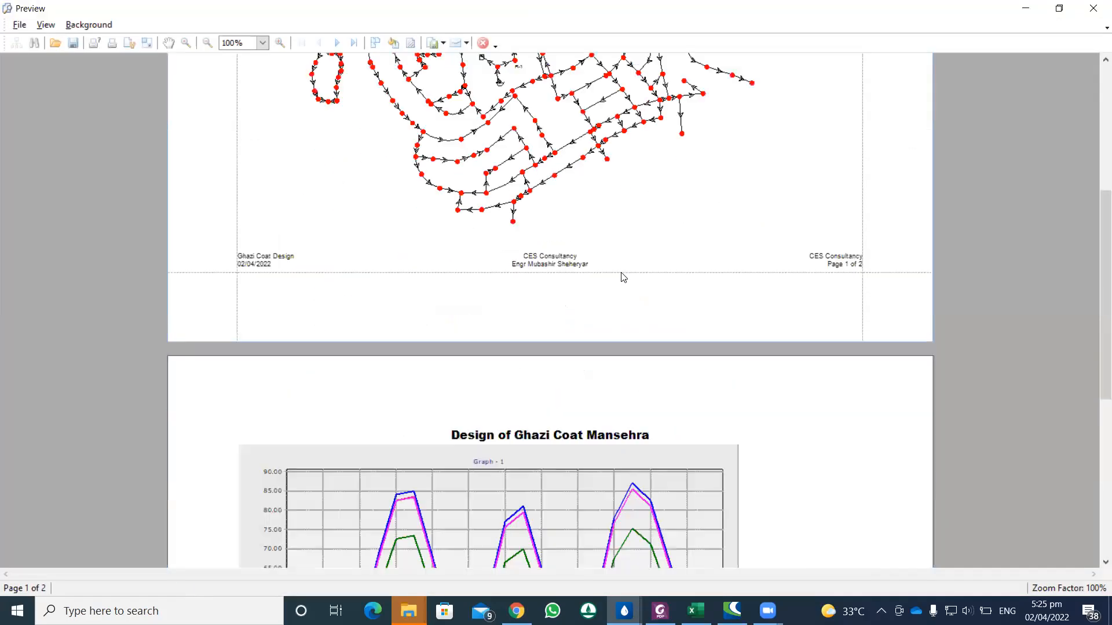
scroll(623, 277, "down", 5)
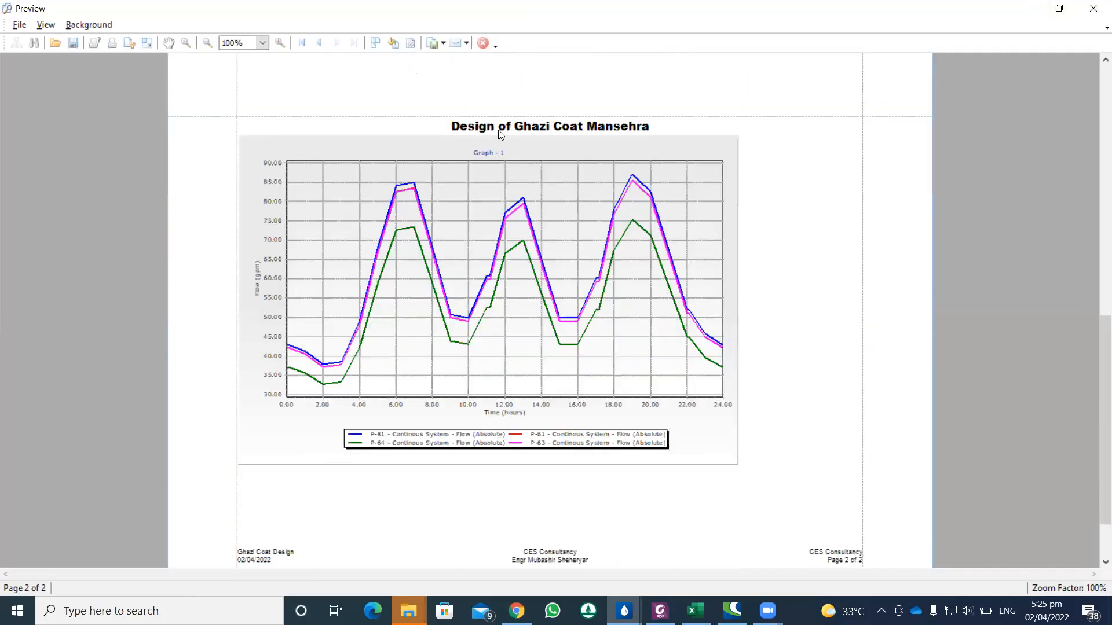
left_click(1093, 8)
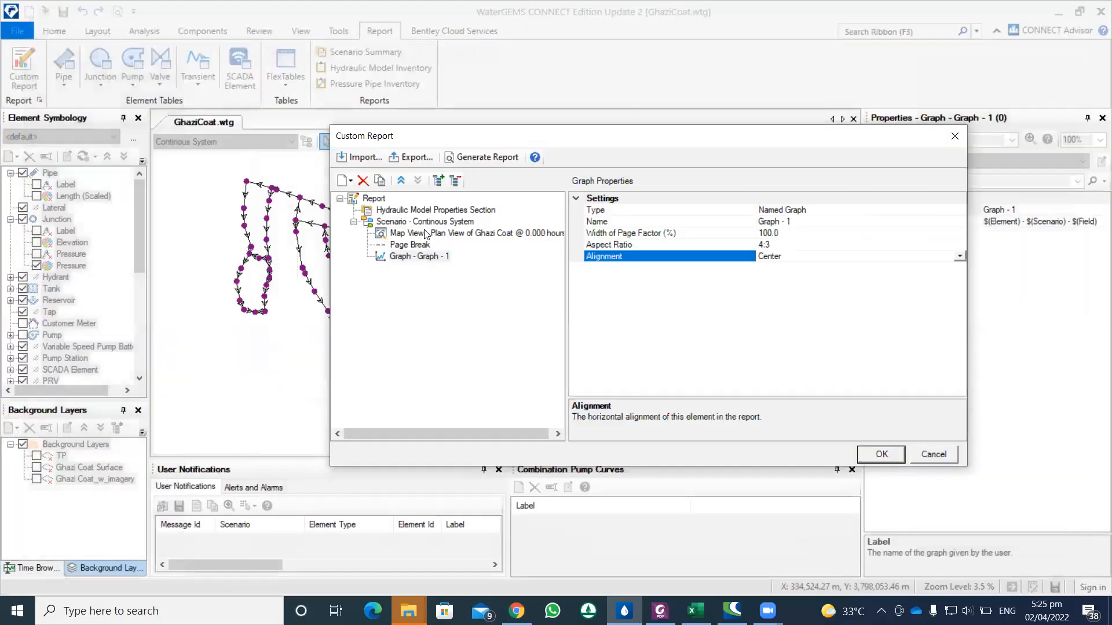
Add a blank line to the scenario section and move it above Graph - 1.
right_click(429, 224)
mouse_move(457, 234)
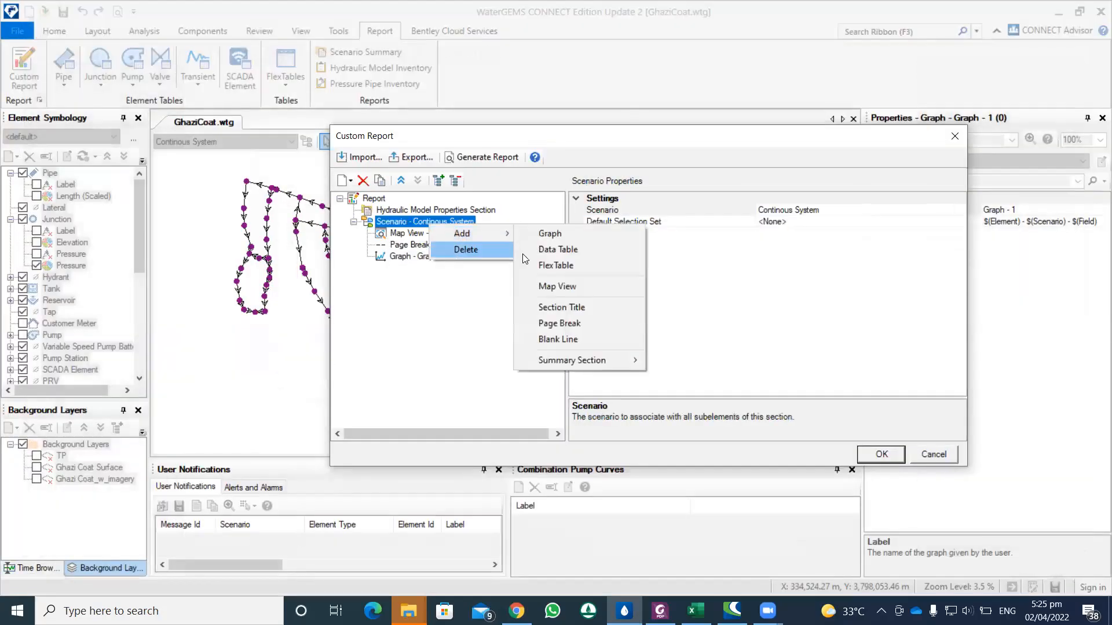
left_click(561, 340)
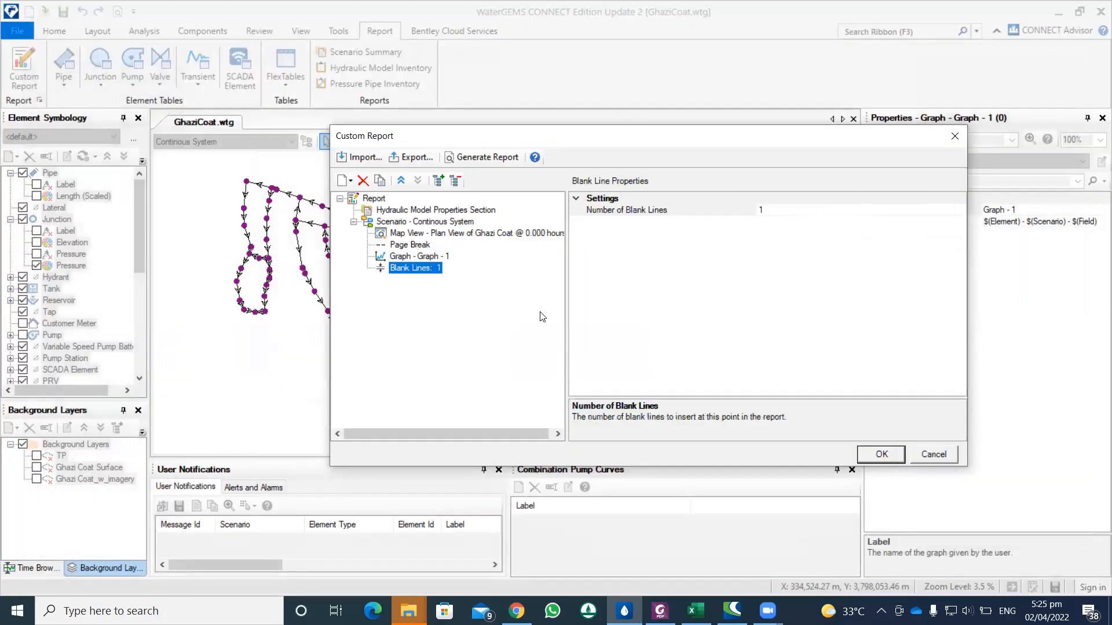
left_click(399, 182)
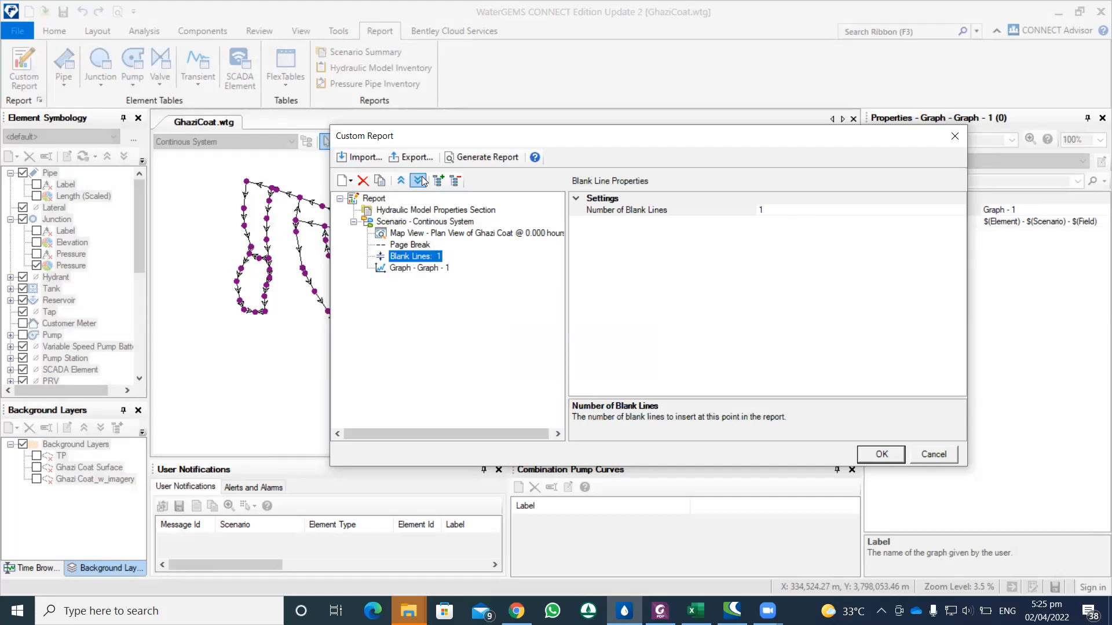
Regenerate the report and check the spacing across its three pages.
left_click(470, 160)
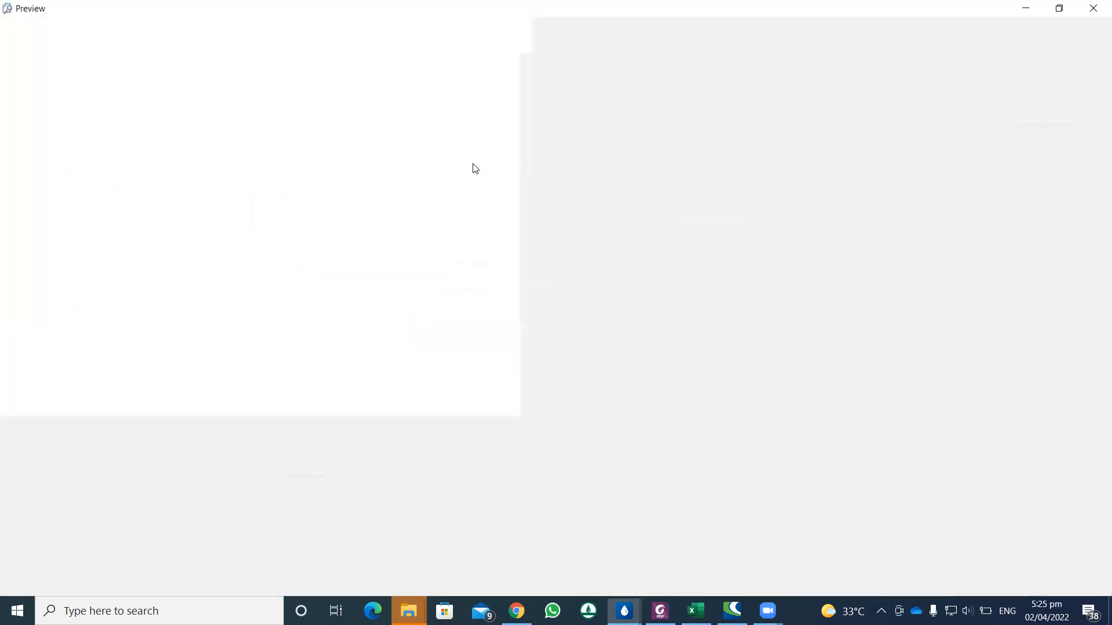
scroll(567, 214, "down", 15)
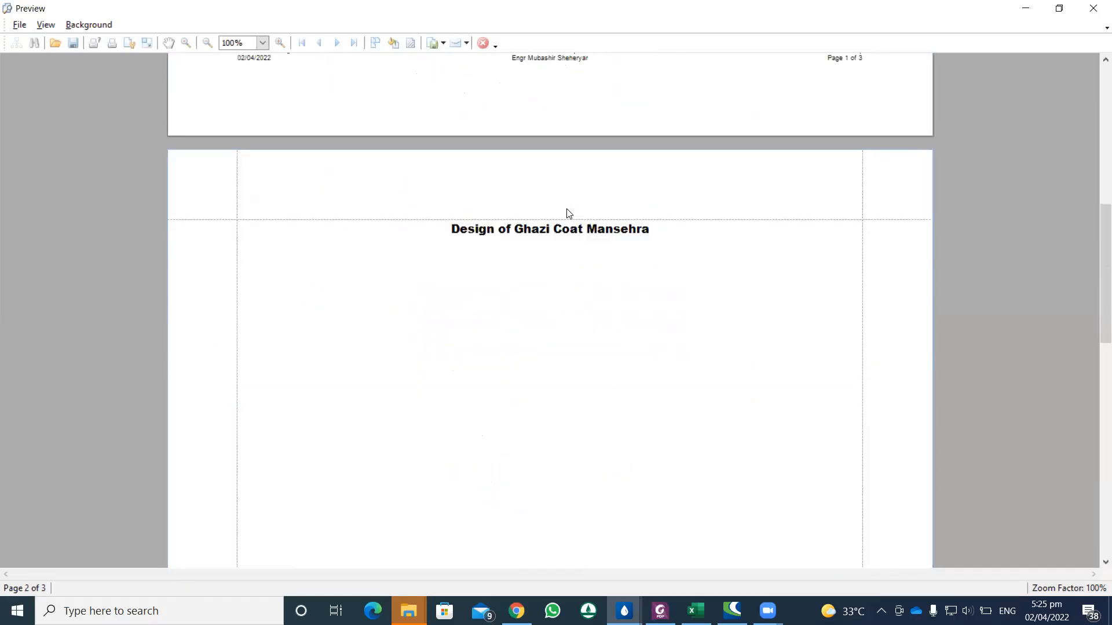
scroll(566, 214, "down", 3)
scroll(566, 216, "up", 1)
scroll(566, 215, "down", 3)
scroll(566, 216, "up", 13)
scroll(566, 216, "up", 1)
scroll(562, 213, "down", 12)
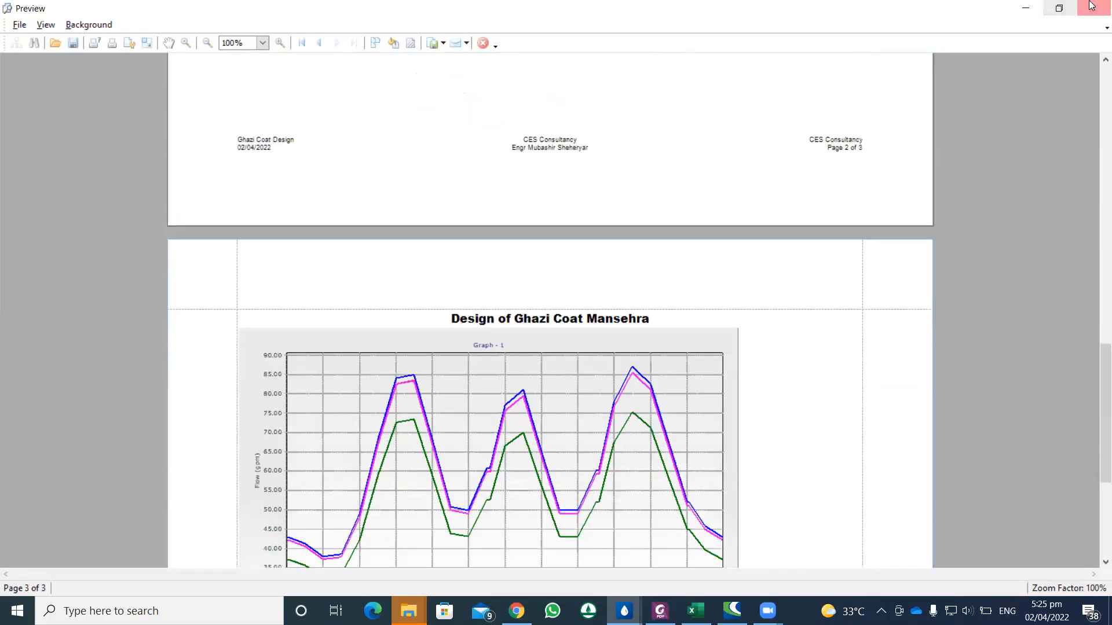
left_click(1091, 6)
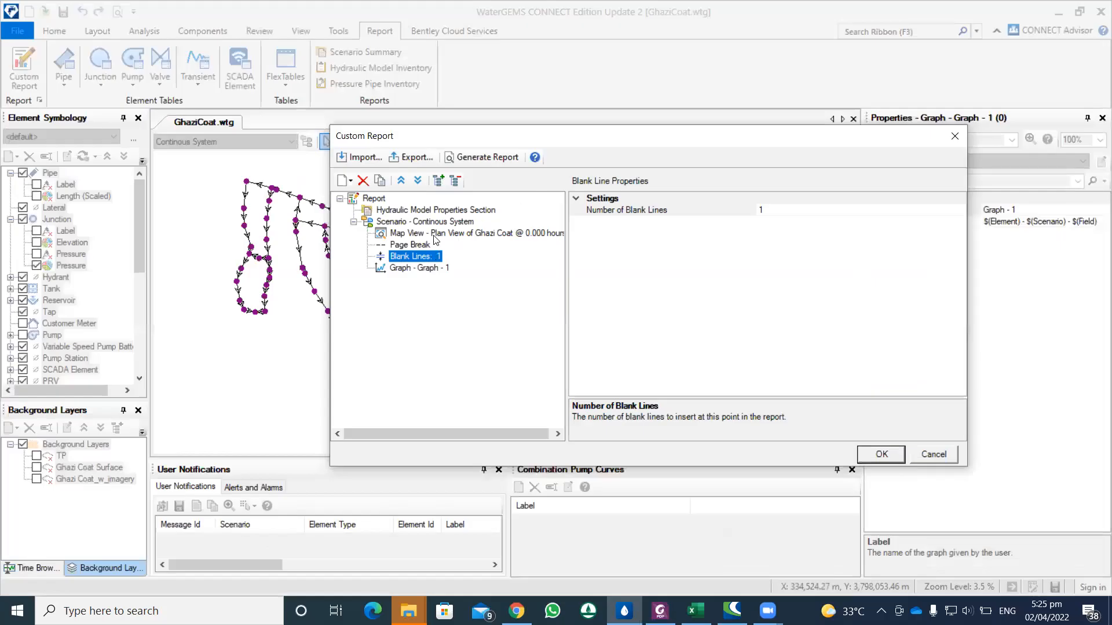
Add another blank line at the report's top level, before the model properties section.
left_click(401, 181)
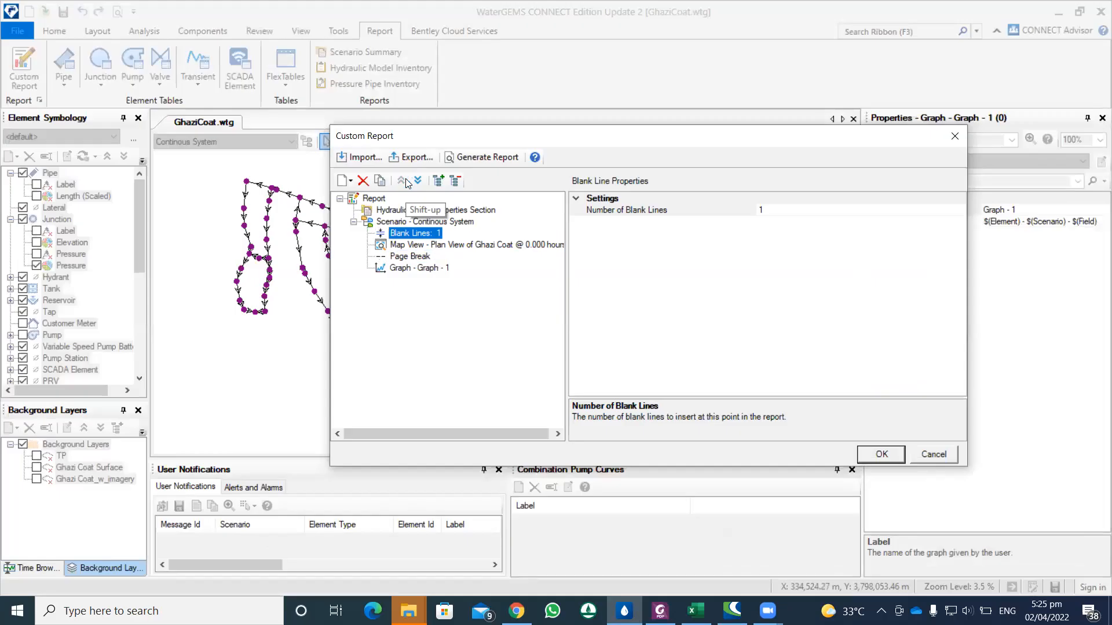
left_click(418, 181)
left_click(418, 180)
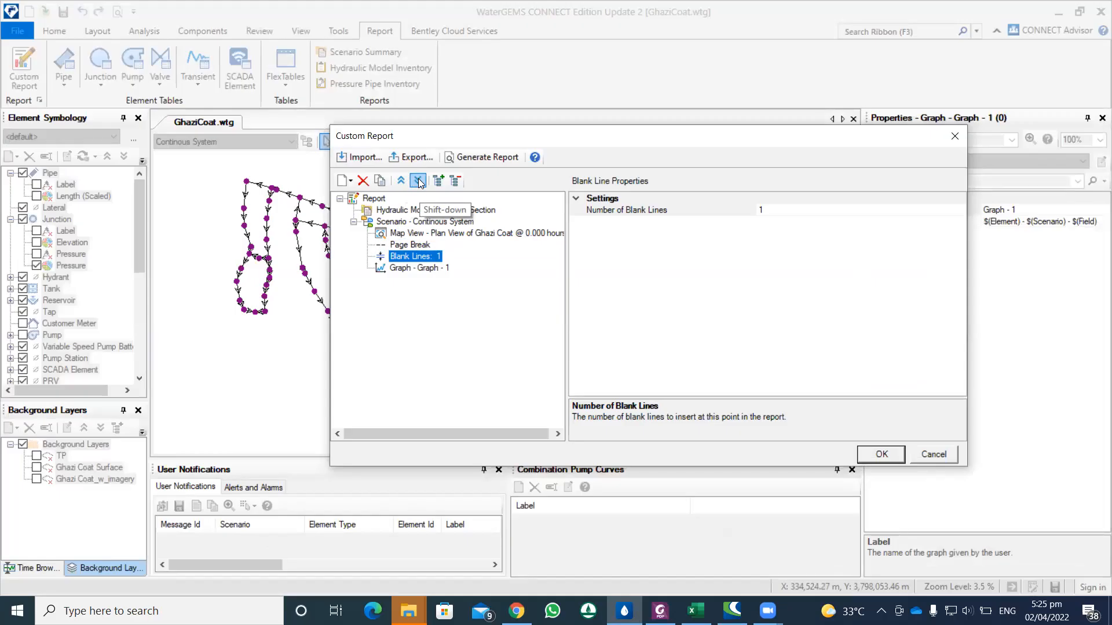
left_click(382, 199)
right_click(383, 200)
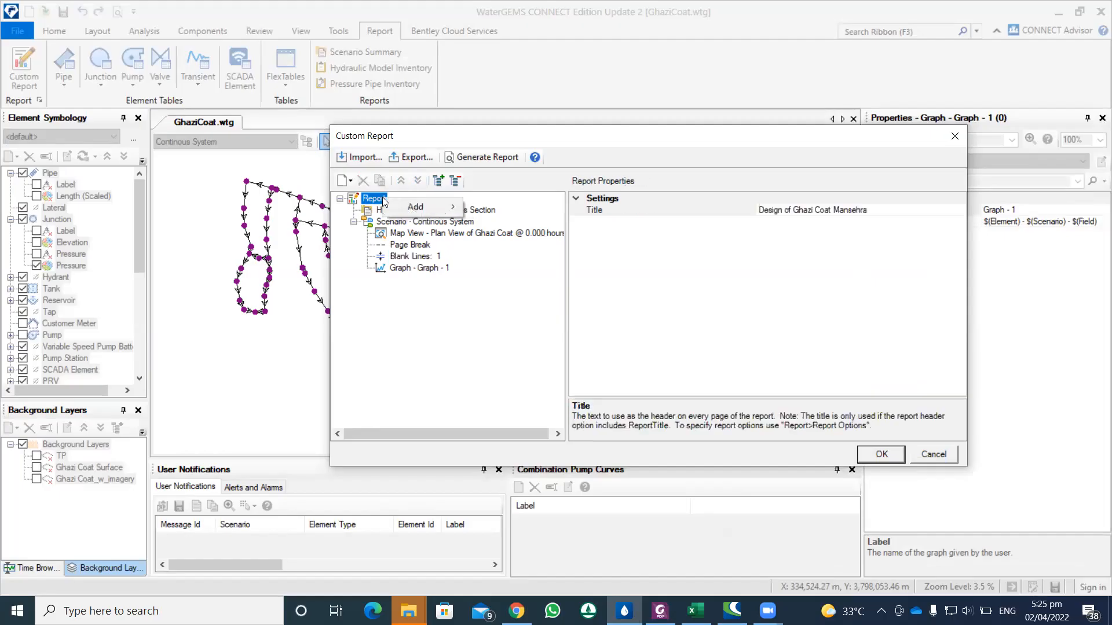
mouse_move(422, 208)
left_click(520, 312)
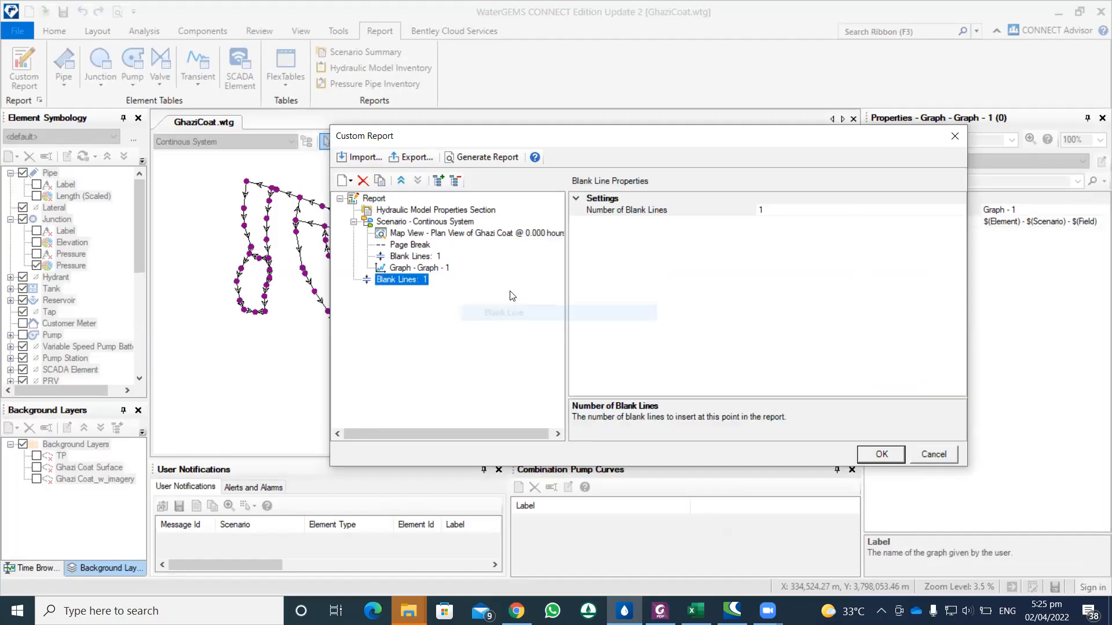
left_click(402, 181)
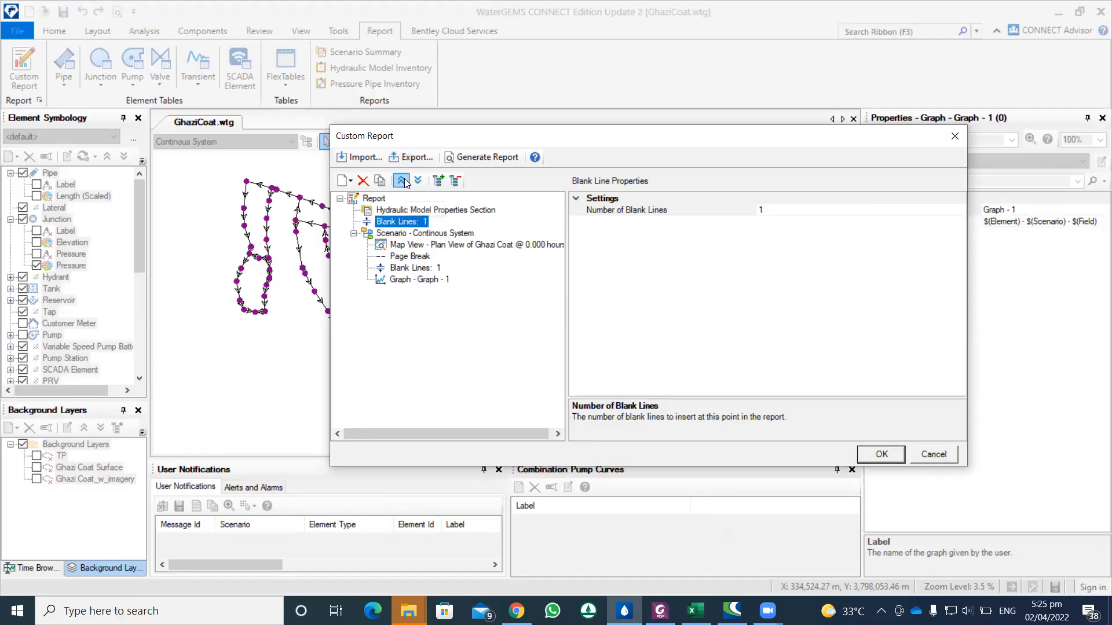
left_click(403, 180)
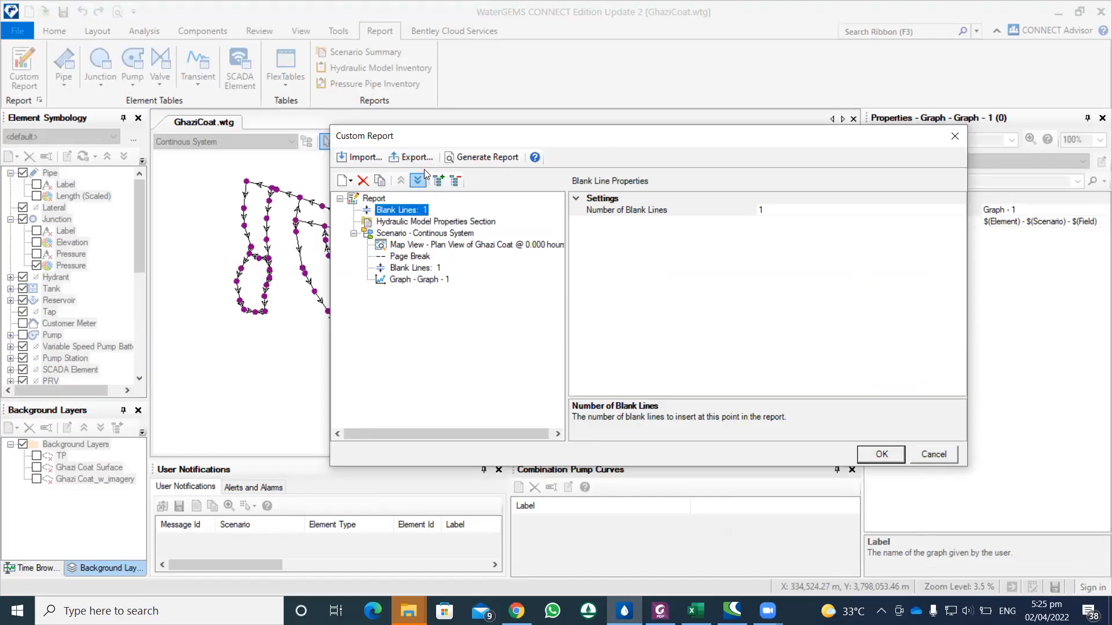
Generate the updated report and scroll through to the flow graph on page 3.
left_click(484, 157)
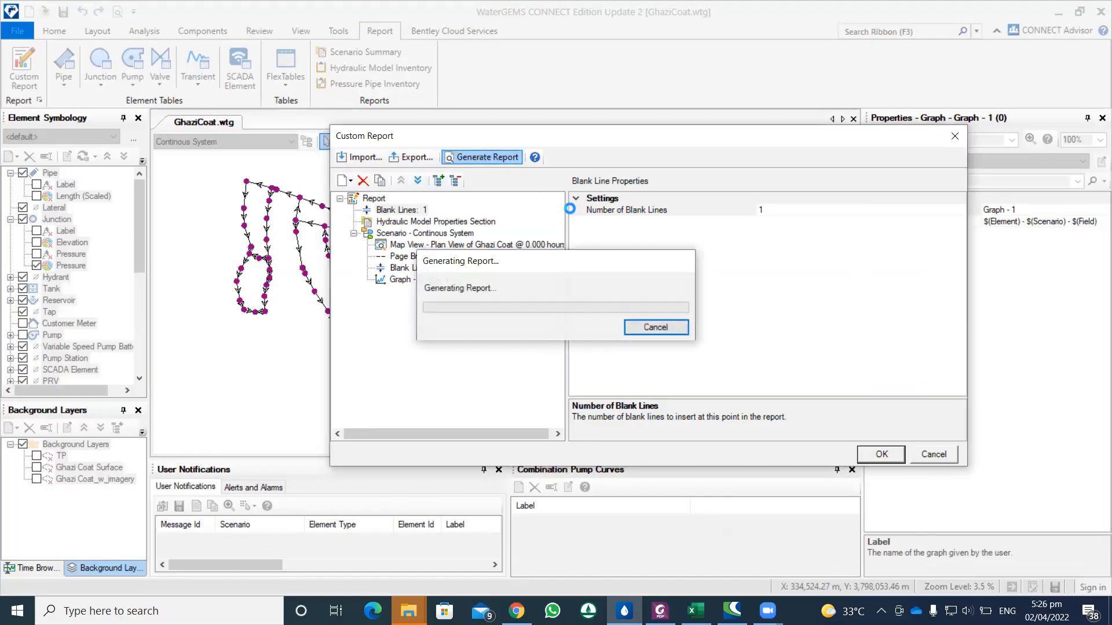
scroll(593, 218, "down", 10)
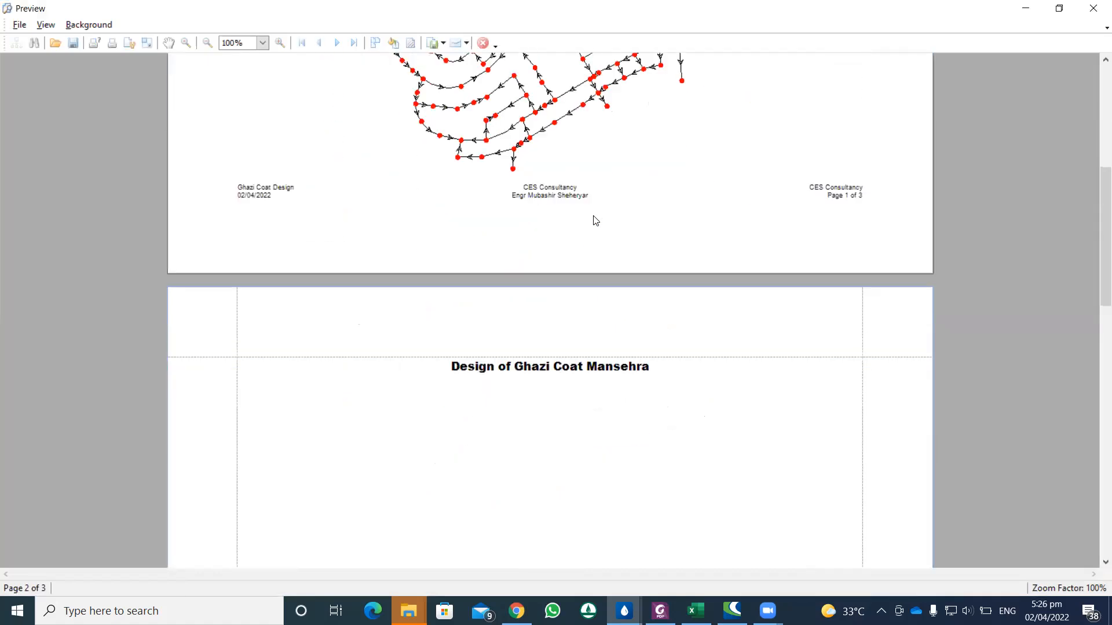
scroll(596, 220, "down", 10)
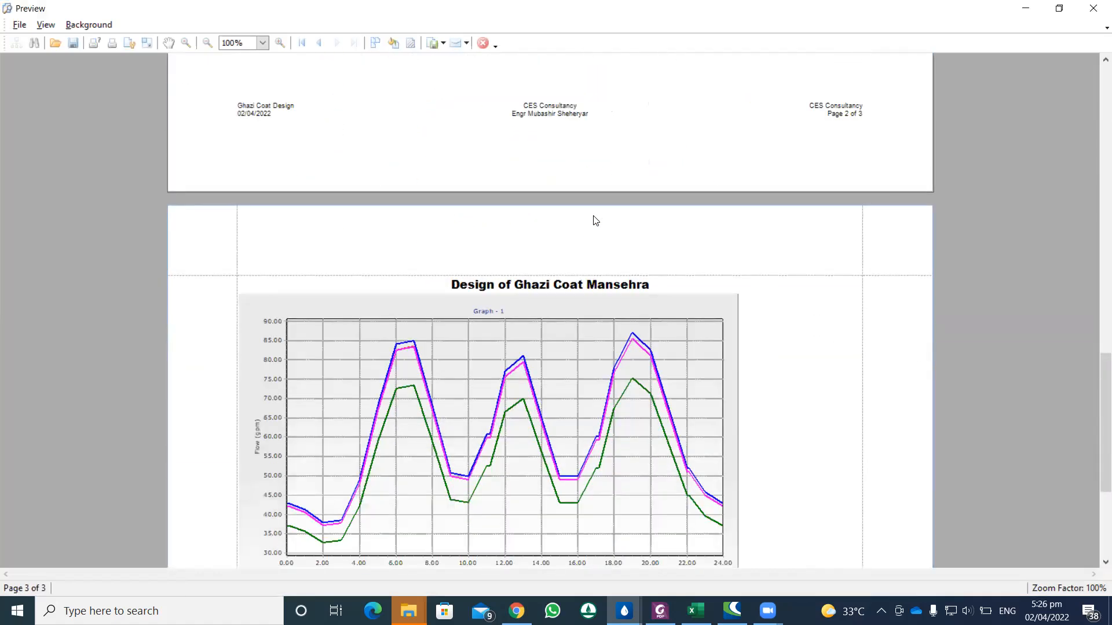
scroll(596, 220, "down", 3)
scroll(593, 219, "down", 1)
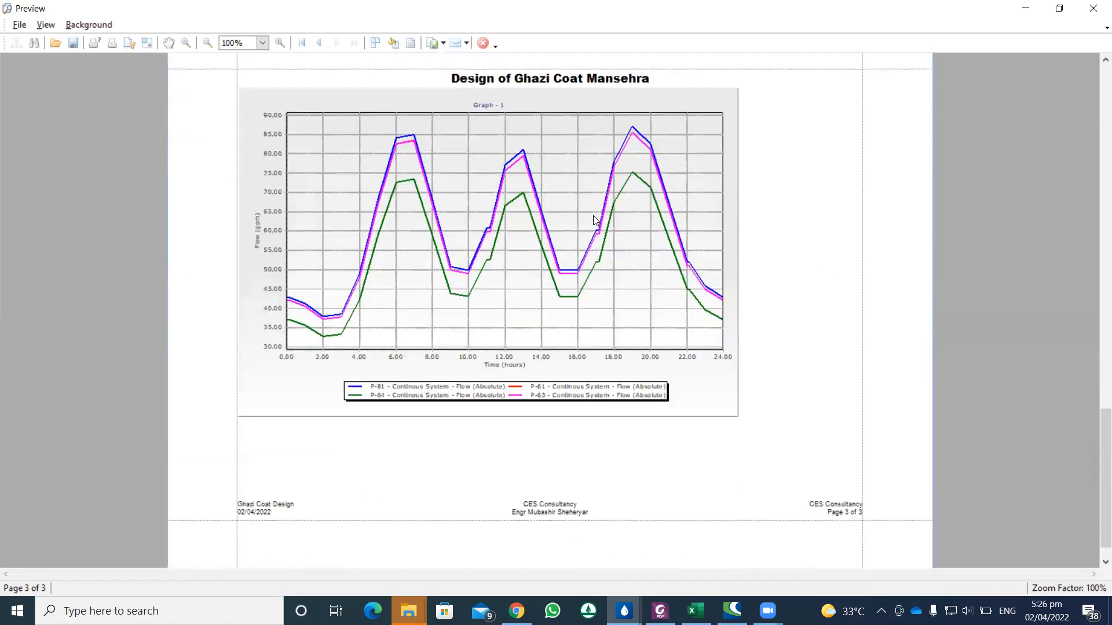
left_click(1094, 10)
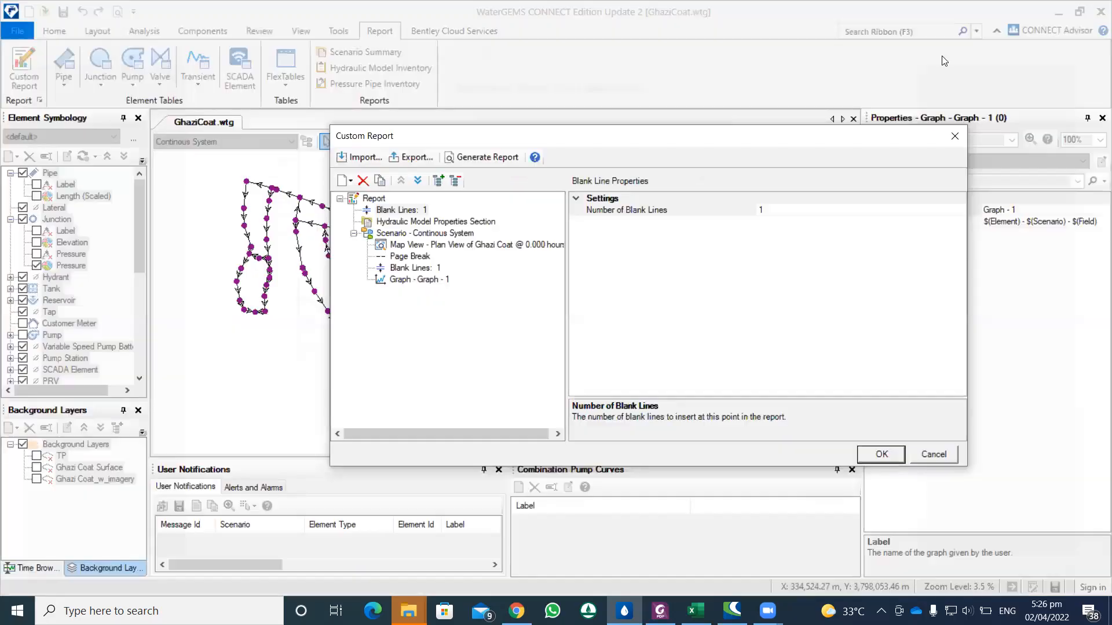
Delete the Blank Lines item before Graph - 1 and preview the now two-page report.
left_click(427, 270)
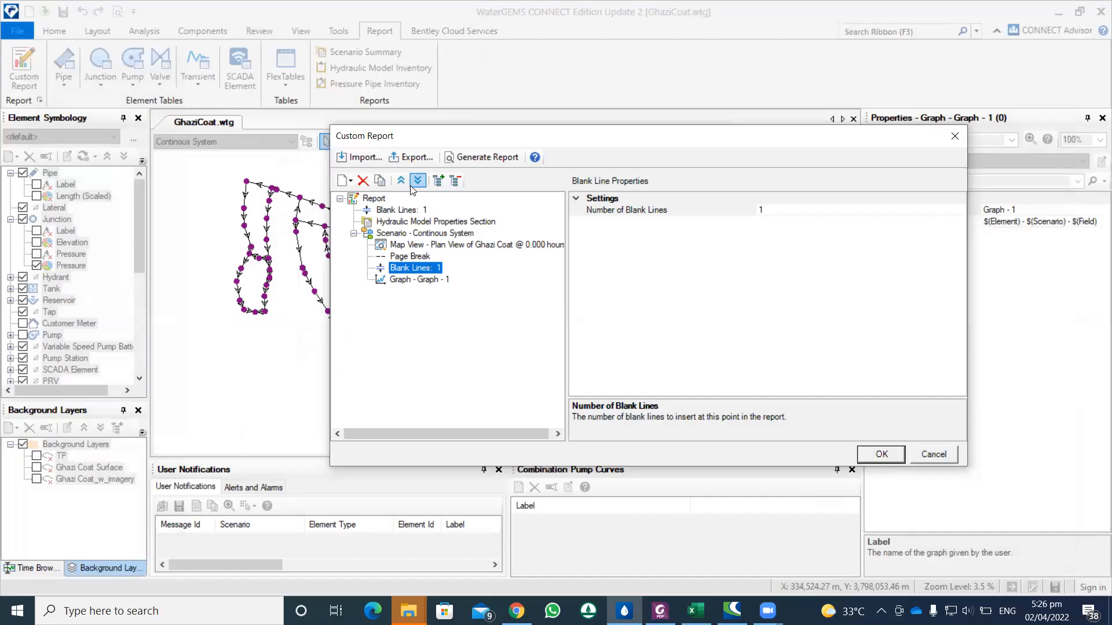
left_click(363, 180)
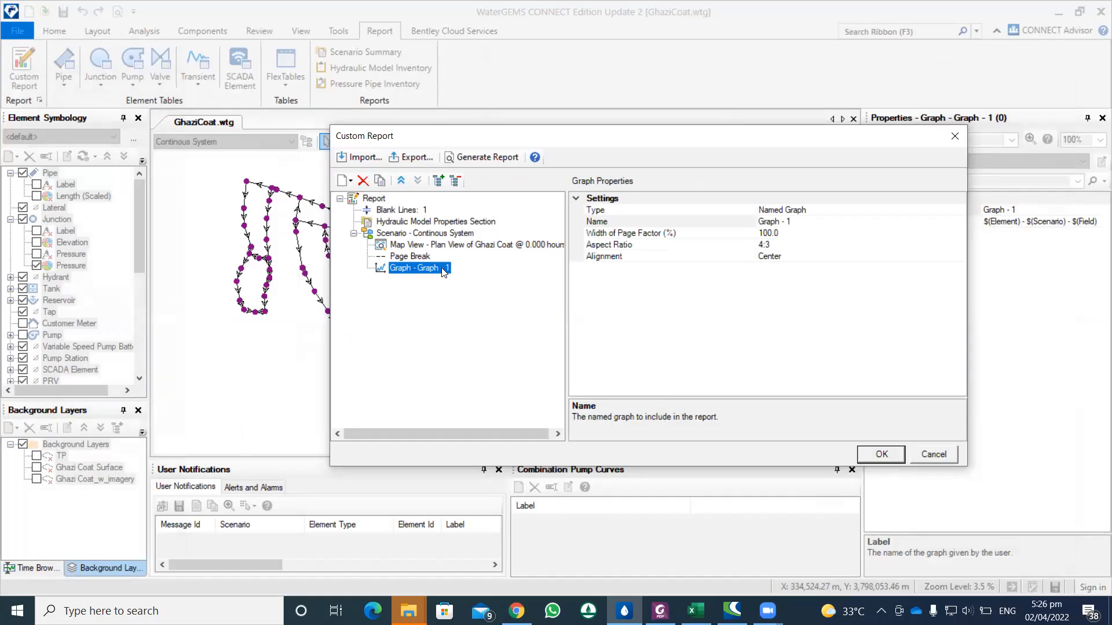
left_click(494, 159)
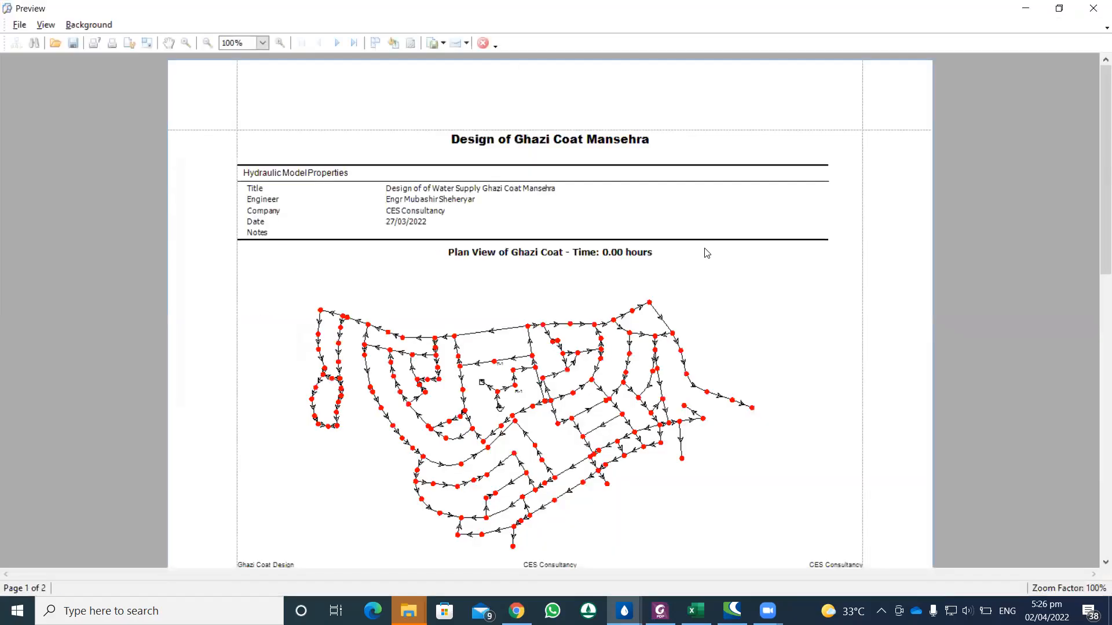
scroll(702, 255, "down", 3)
scroll(702, 259, "up", 3)
scroll(702, 258, "down", 10)
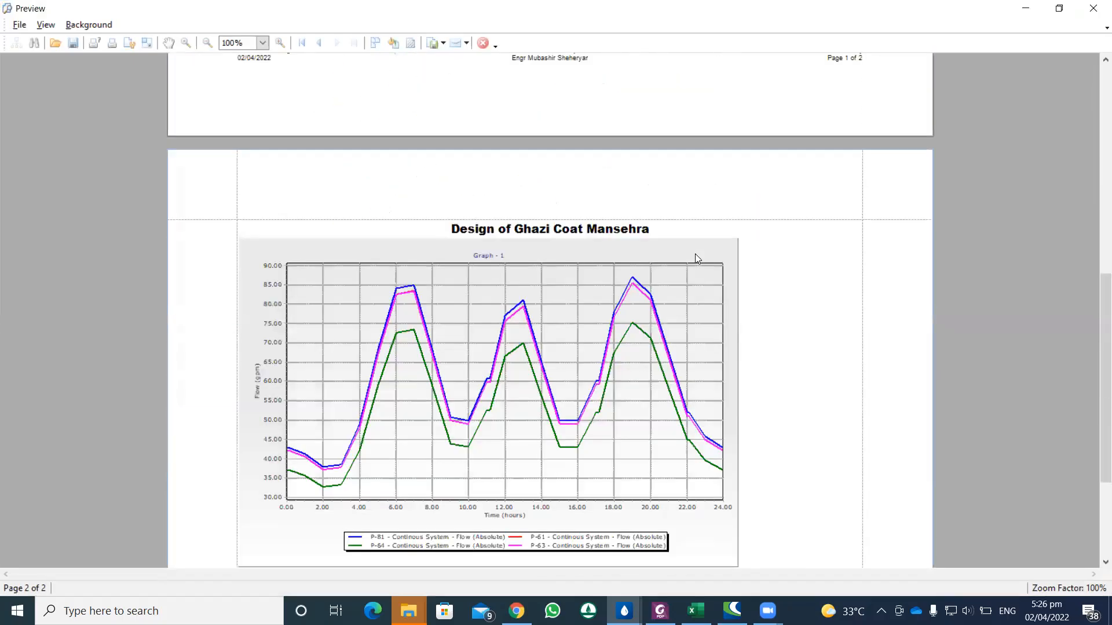
scroll(697, 258, "down", 3)
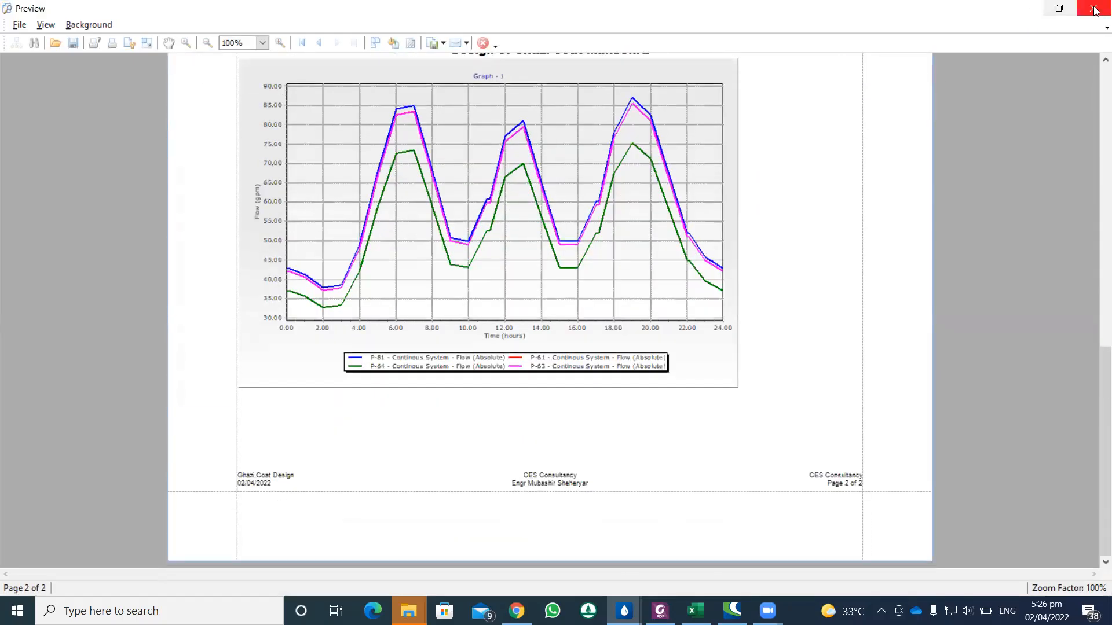
left_click(1095, 10)
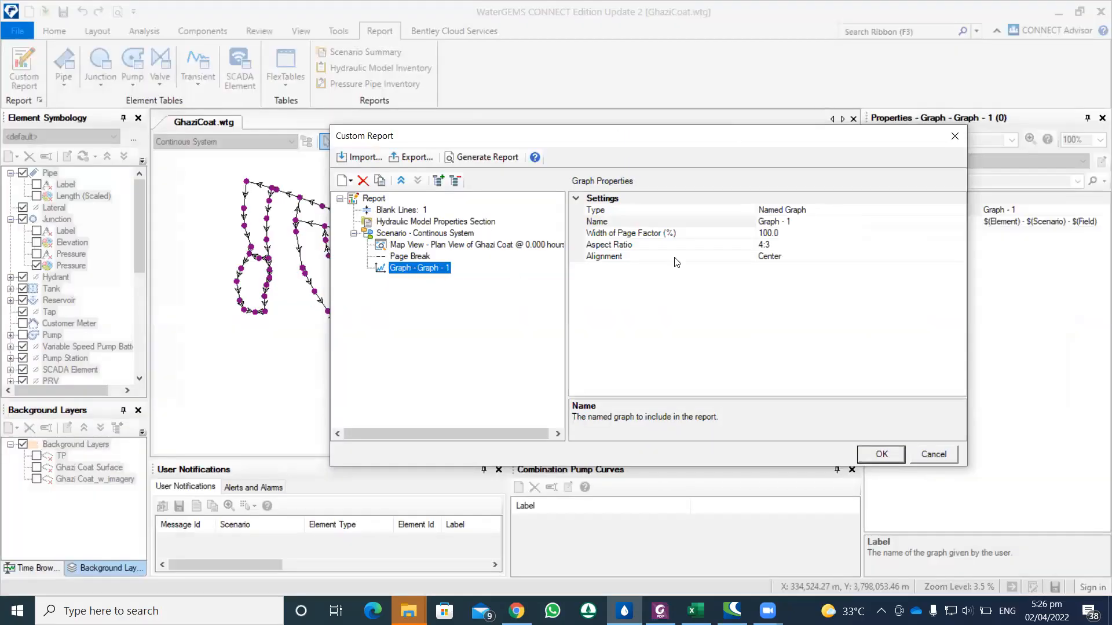
Look over the custom report outline items, then close the Custom Report setup.
left_click(453, 245)
left_click(418, 255)
left_click(420, 245)
left_click(434, 233)
left_click(452, 221)
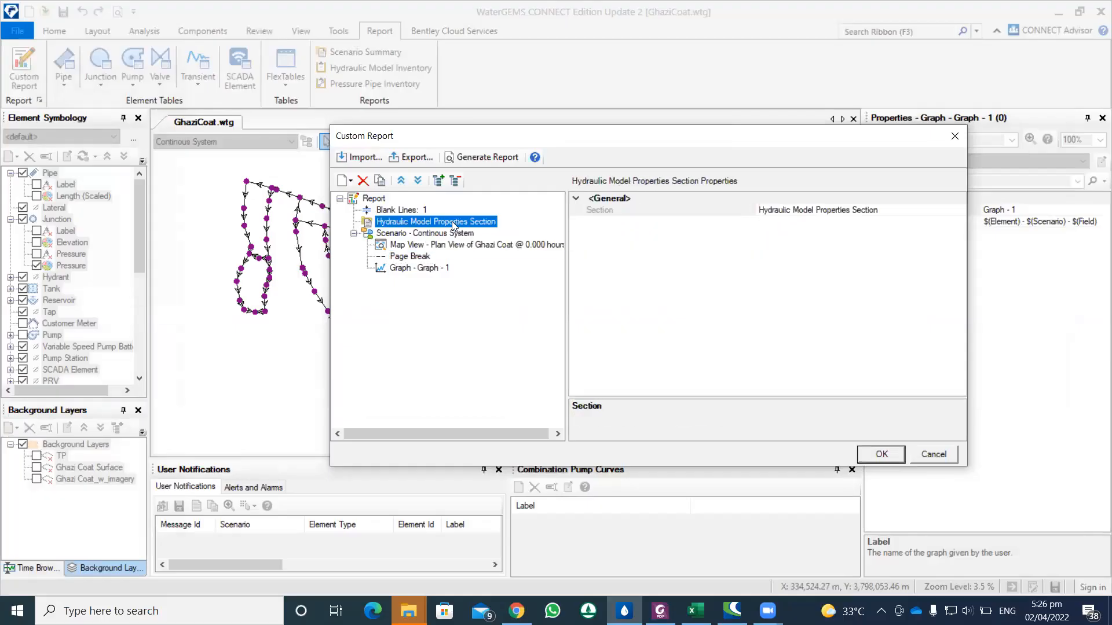
key("Down")
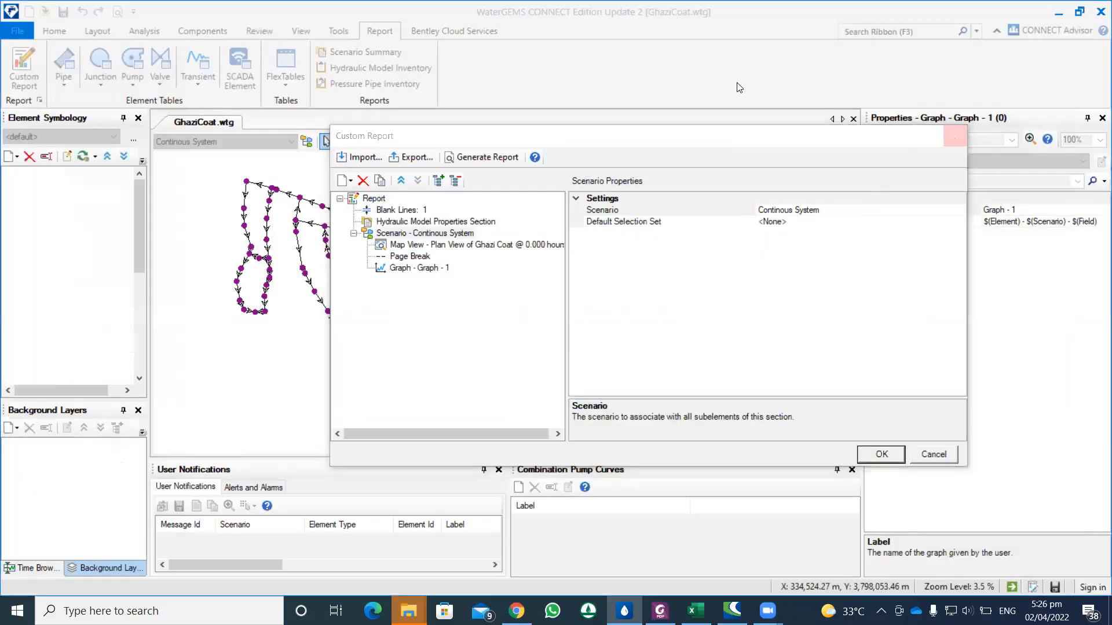
left_click(955, 136)
In Report Options, change the left, right, top and bottom default margins from 25.4 to 15.0 mm.
left_click(40, 100)
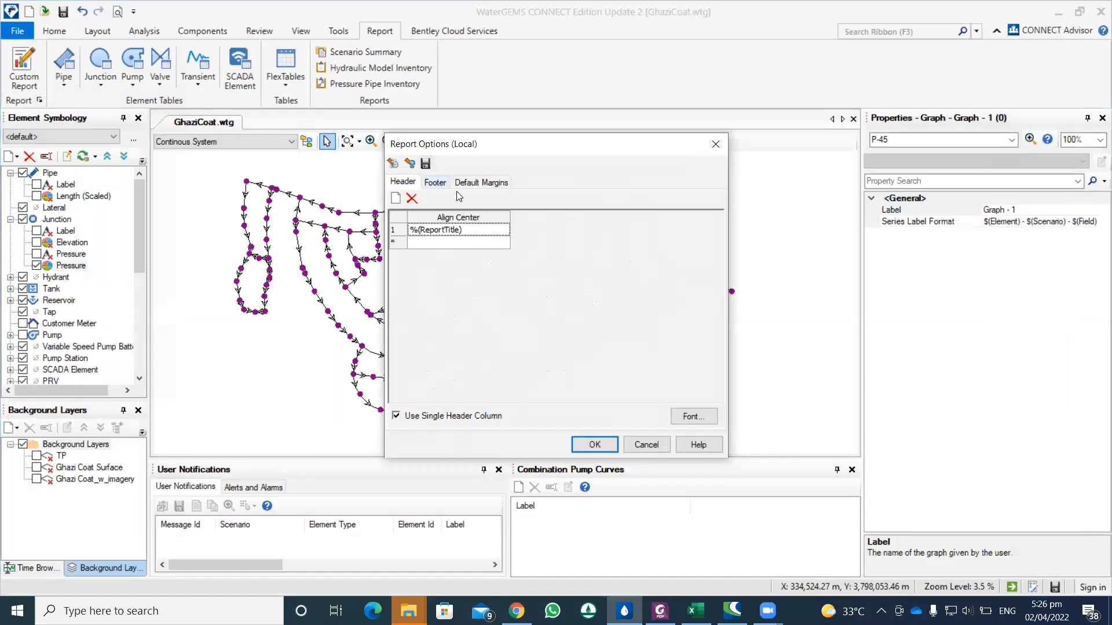
left_click(482, 182)
left_click(567, 203)
double_click(570, 204)
type("1.0")
key("Tab")
key("shift+Tab")
type("15.0")
key("Tab")
type("15.0")
key("Tab")
type("15.0")
key("Tab")
type("15.0")
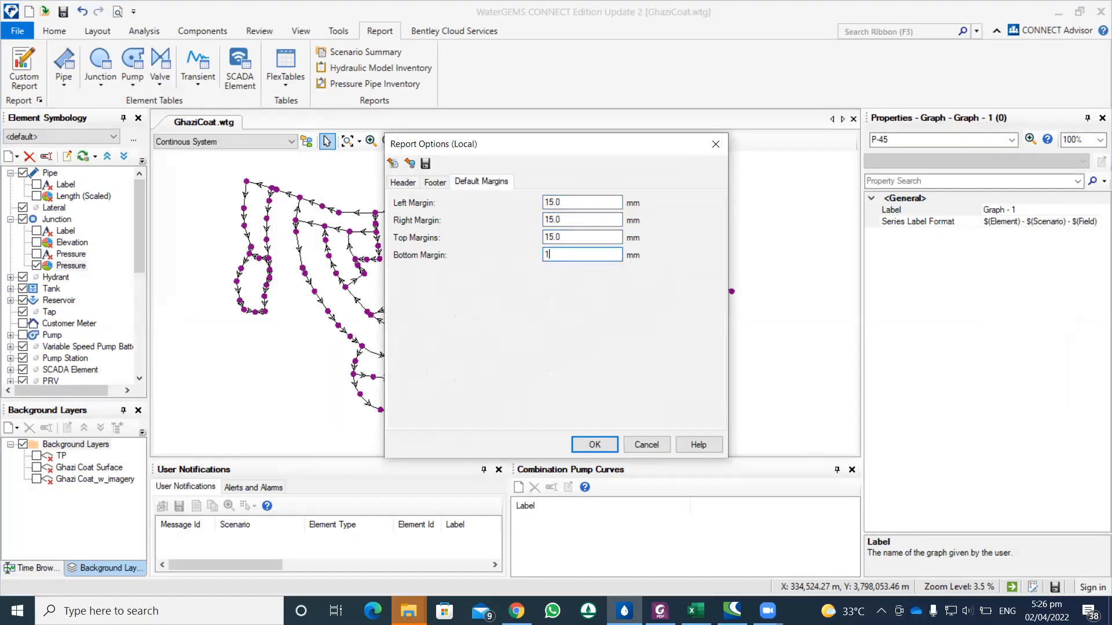
left_click(606, 444)
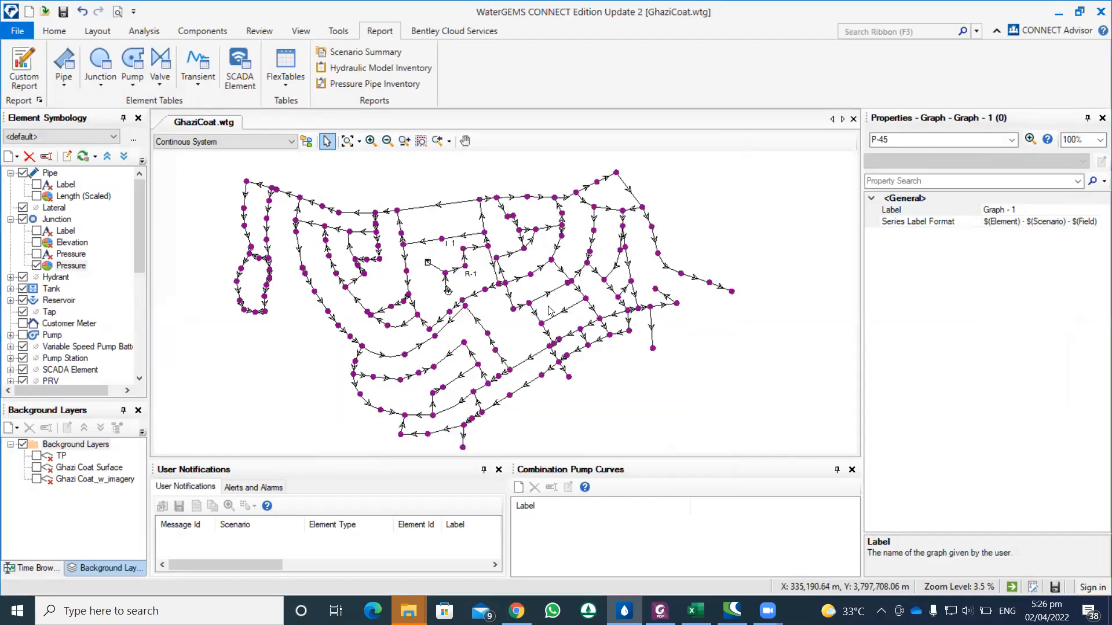
Regenerate the custom report and scroll through its two pages with 15 mm margins.
left_click(24, 68)
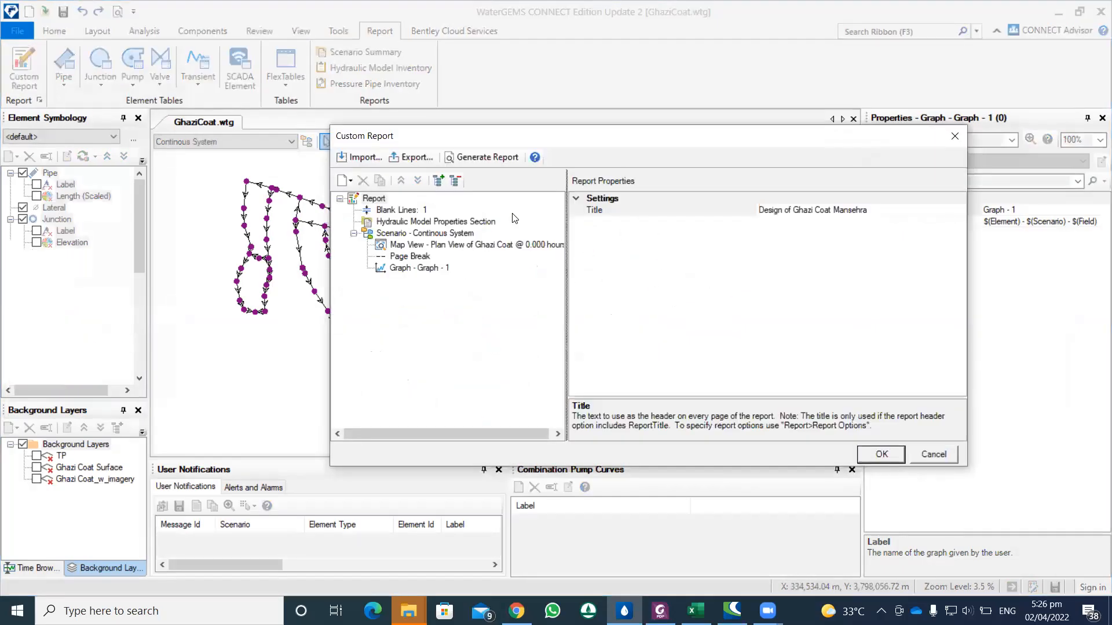
left_click(488, 157)
scroll(608, 253, "down", 5)
scroll(588, 331, "down", 4)
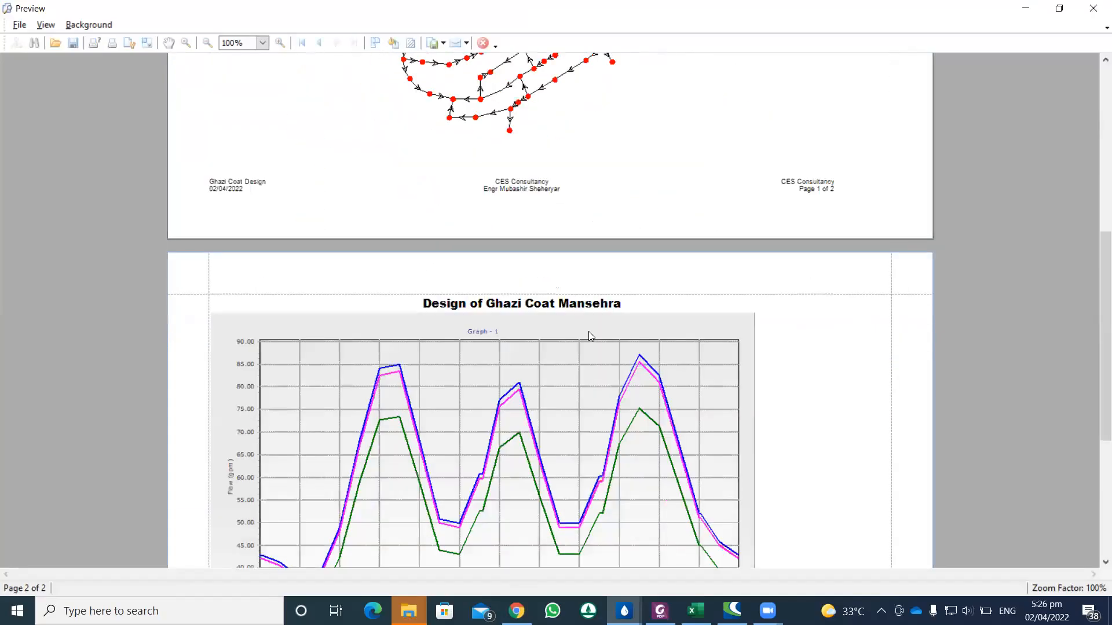
scroll(514, 301, "down", 2)
scroll(512, 350, "down", 1)
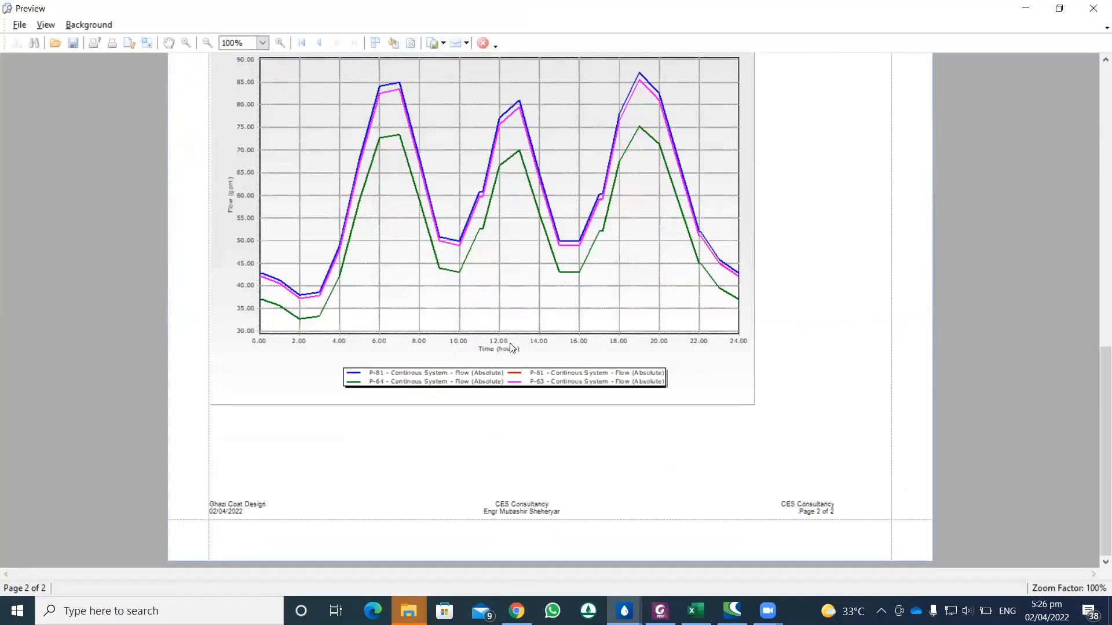
left_click(1093, 9)
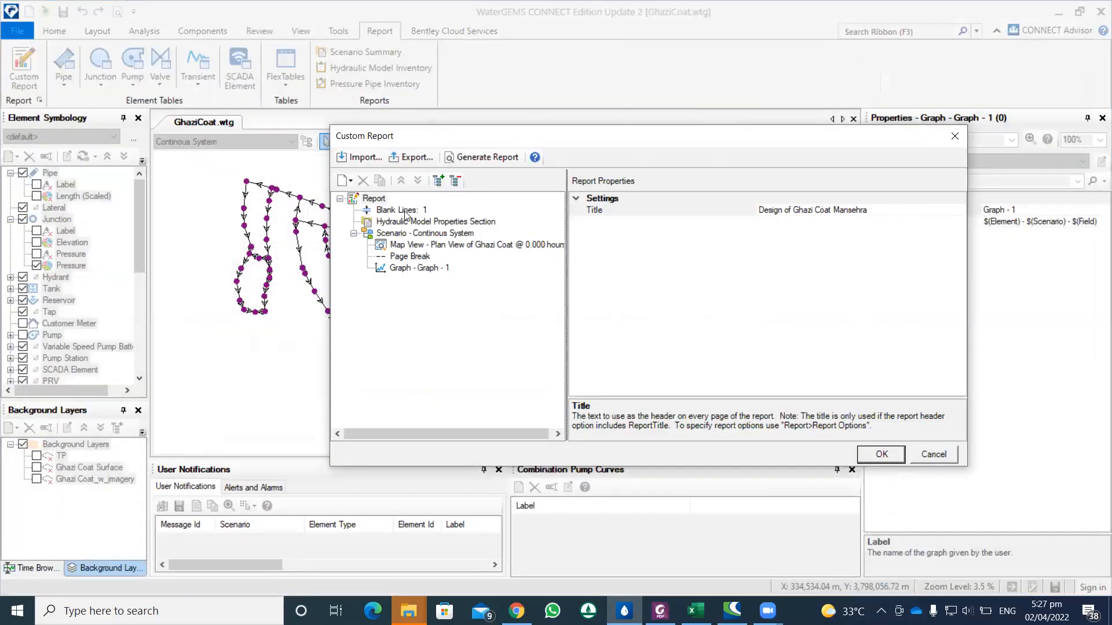
Add a Section Title above the plan view in the Continous System scenario and start editing its subtitle.
right_click(416, 234)
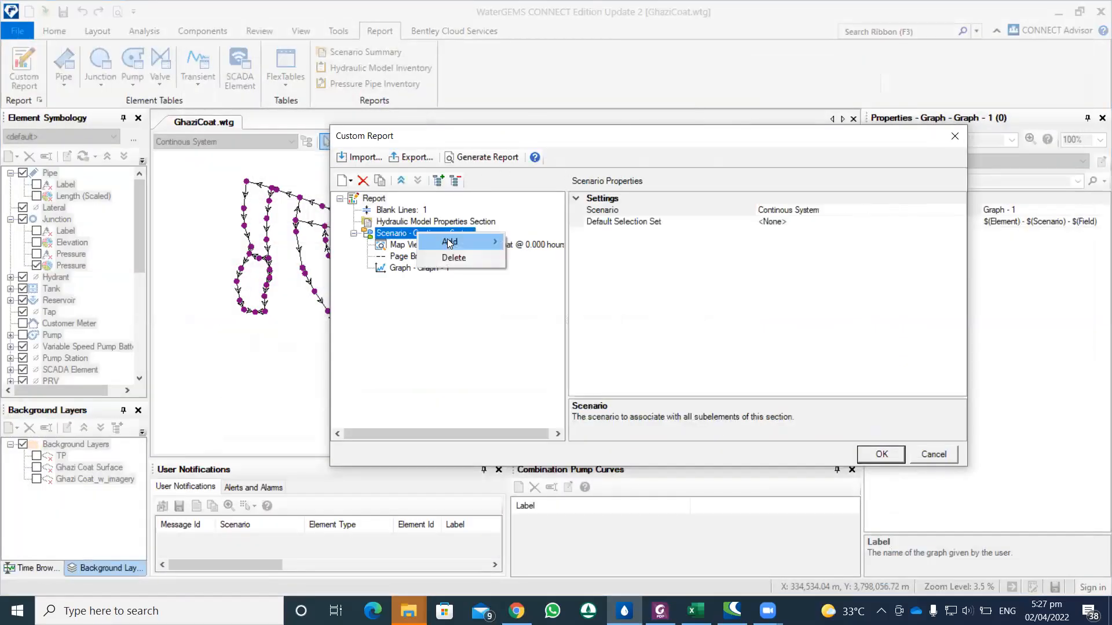
mouse_move(458, 241)
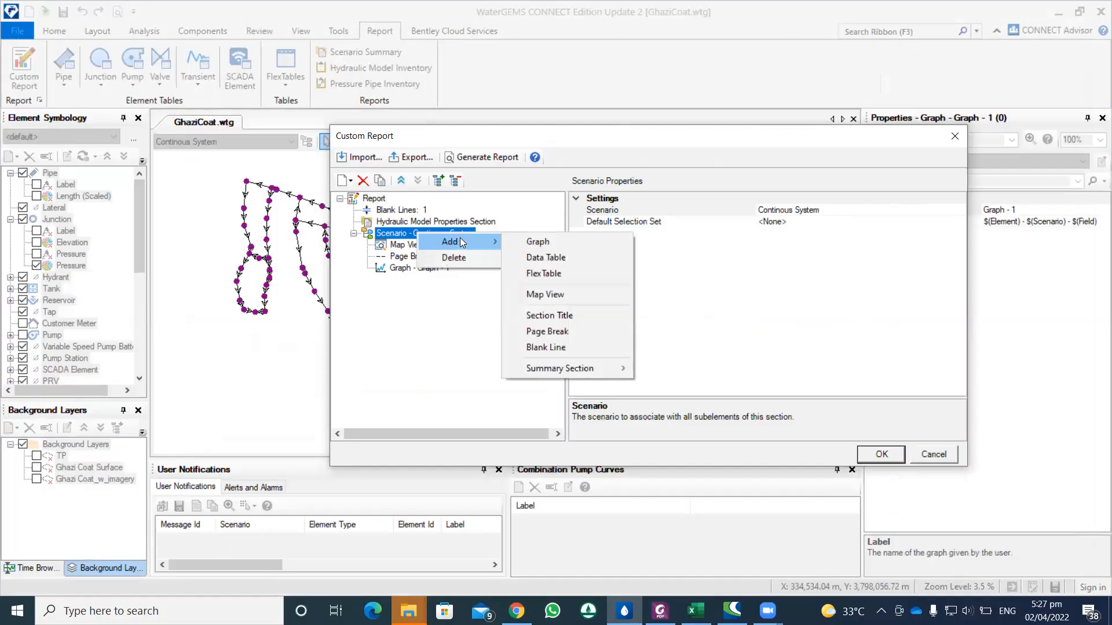
left_click(573, 317)
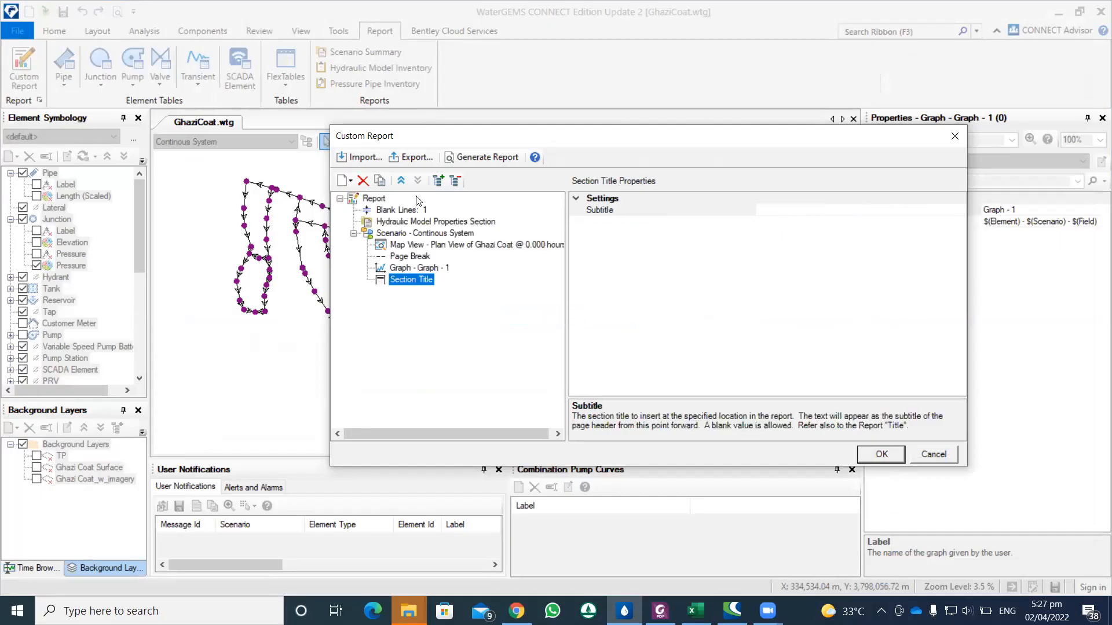
left_click(401, 180)
left_click(401, 181)
left_click(400, 181)
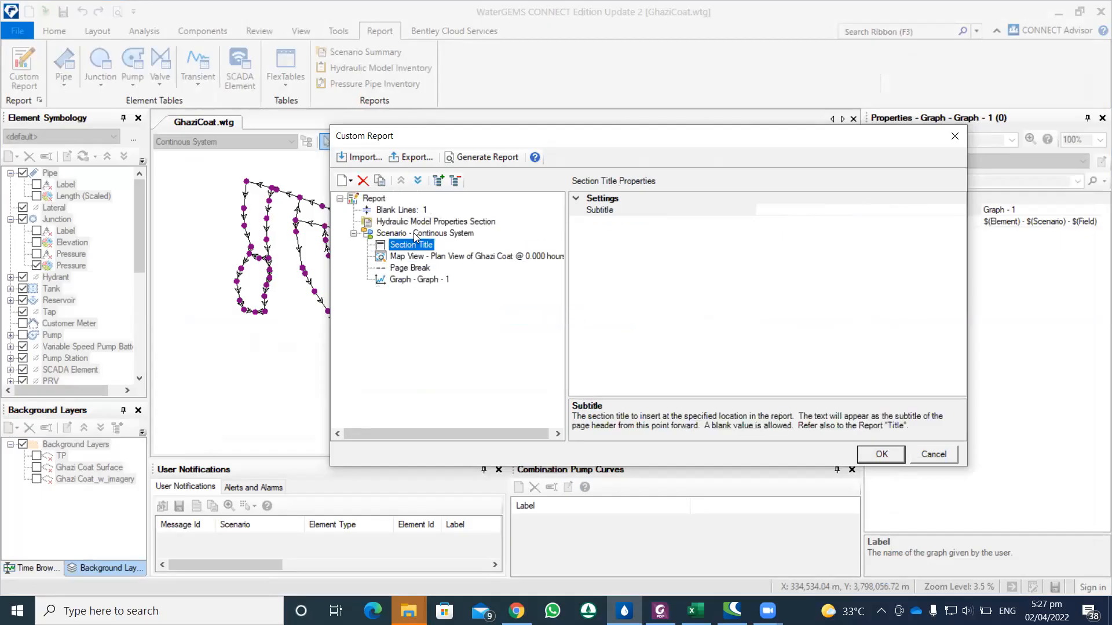
left_click(803, 210)
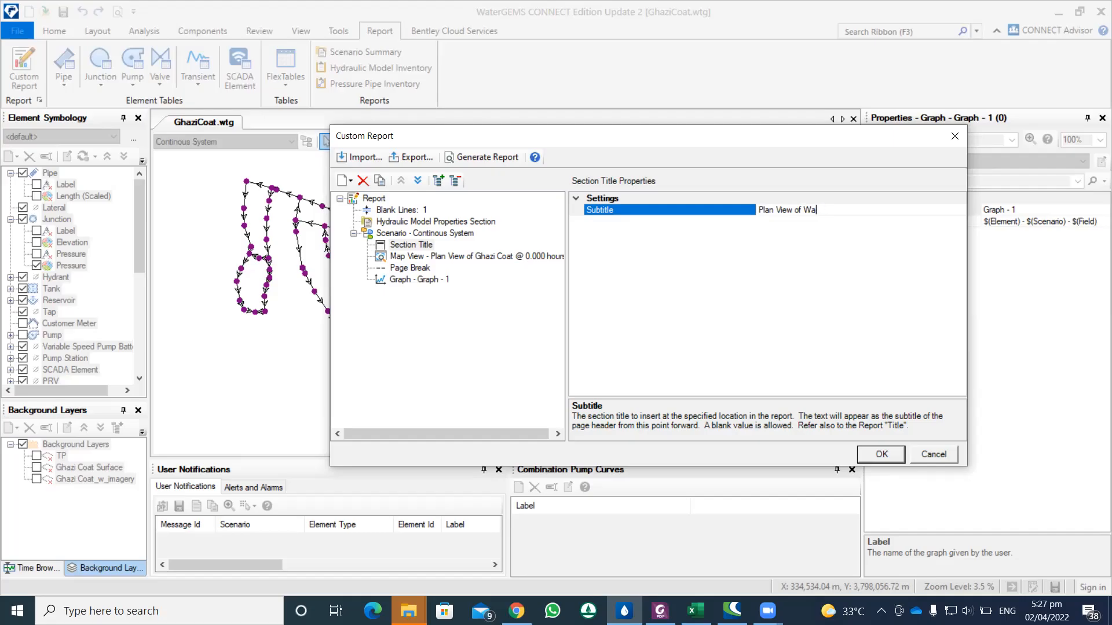
Finish the subtitle 'Plan View of Ghazi Coat Water Supply Network' and check it in the report preview.
type("hazi Coat Water Supply Network")
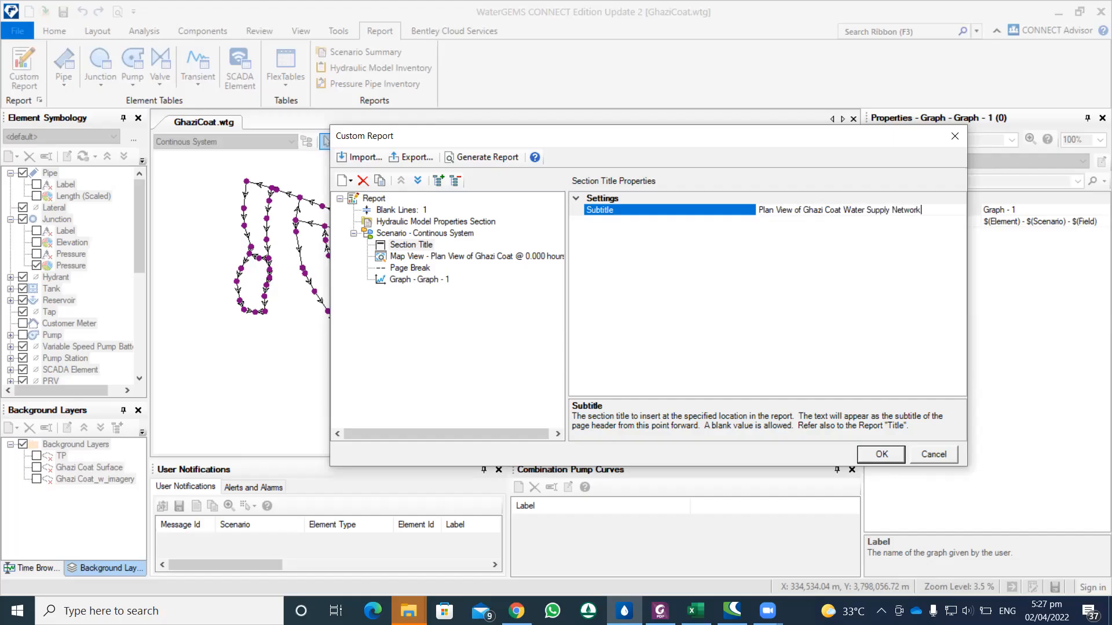
left_click(489, 157)
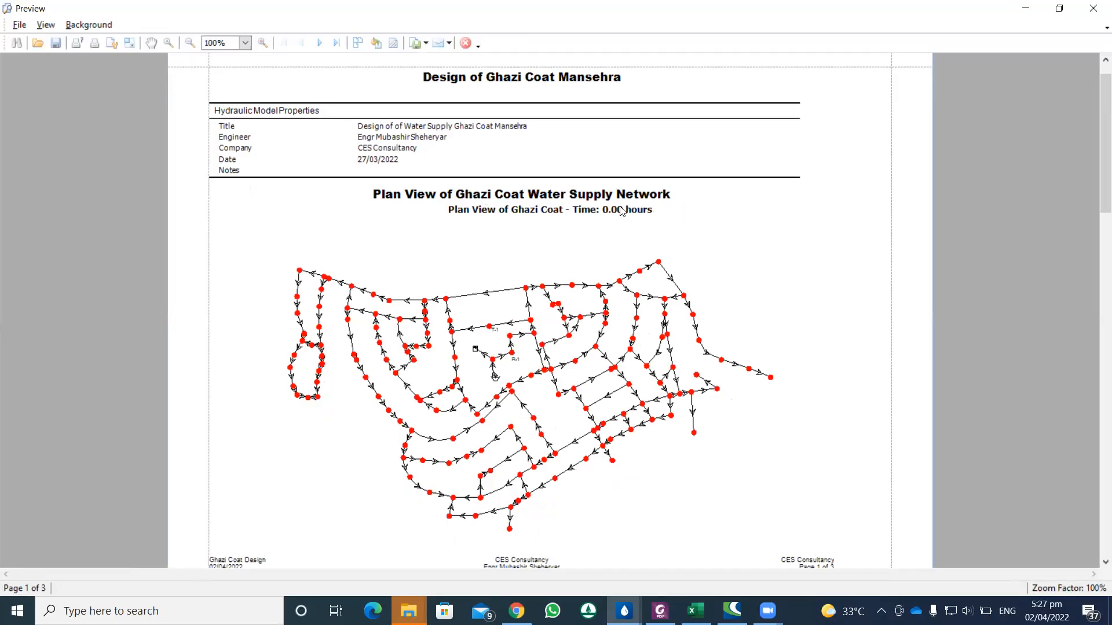
left_click(1092, 8)
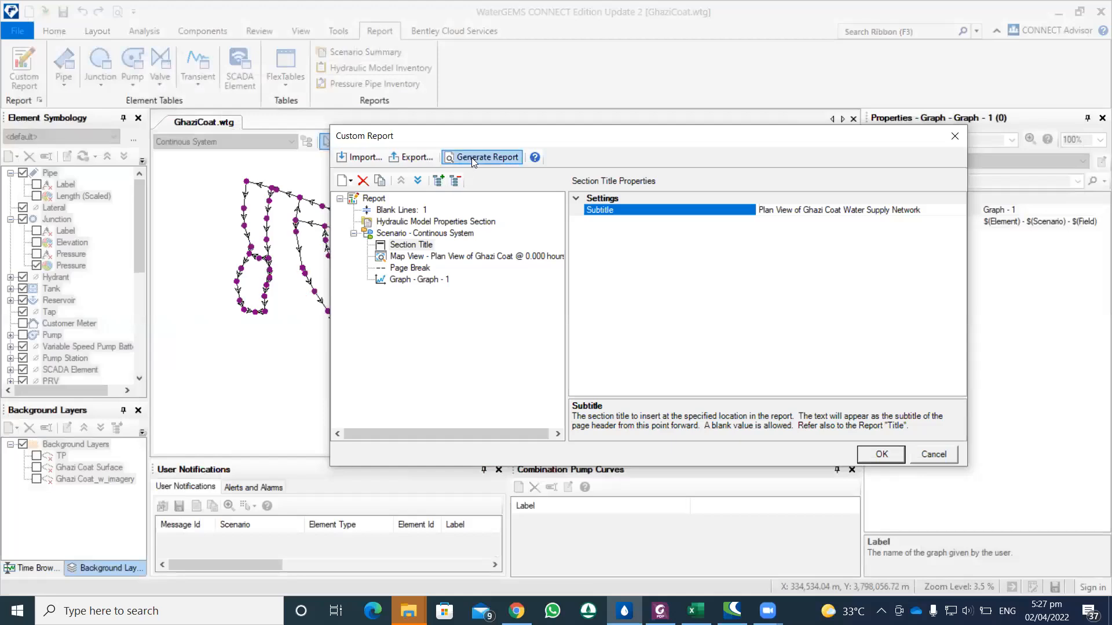
left_click(417, 280)
Add a Section Title above Graph - 1 with the subtitle 'Flow in Pipes'.
right_click(427, 234)
mouse_move(461, 248)
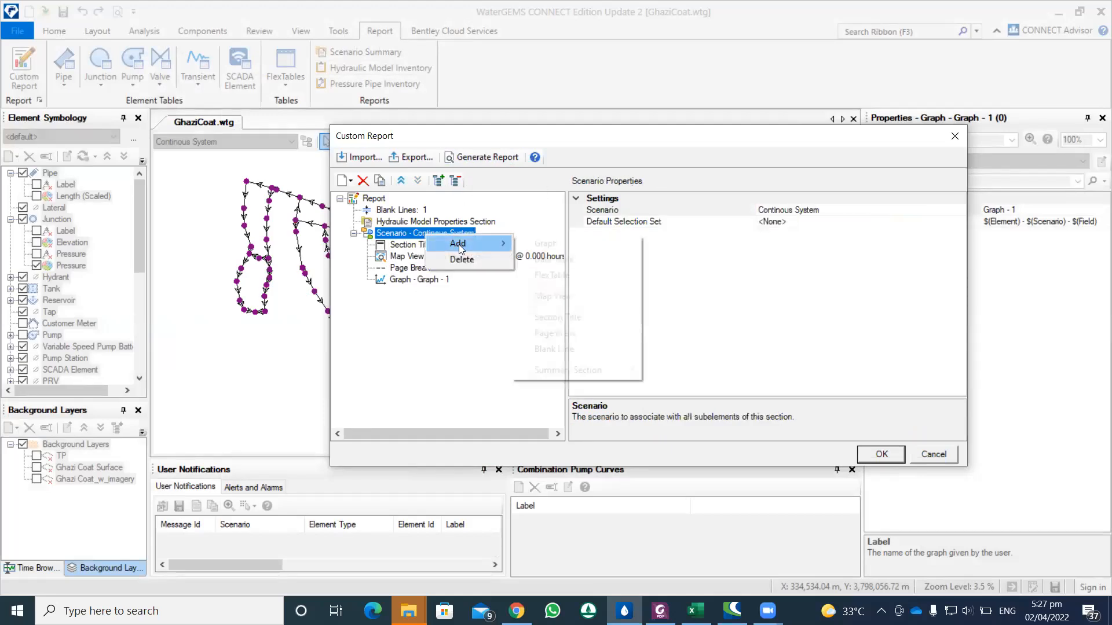
left_click(554, 317)
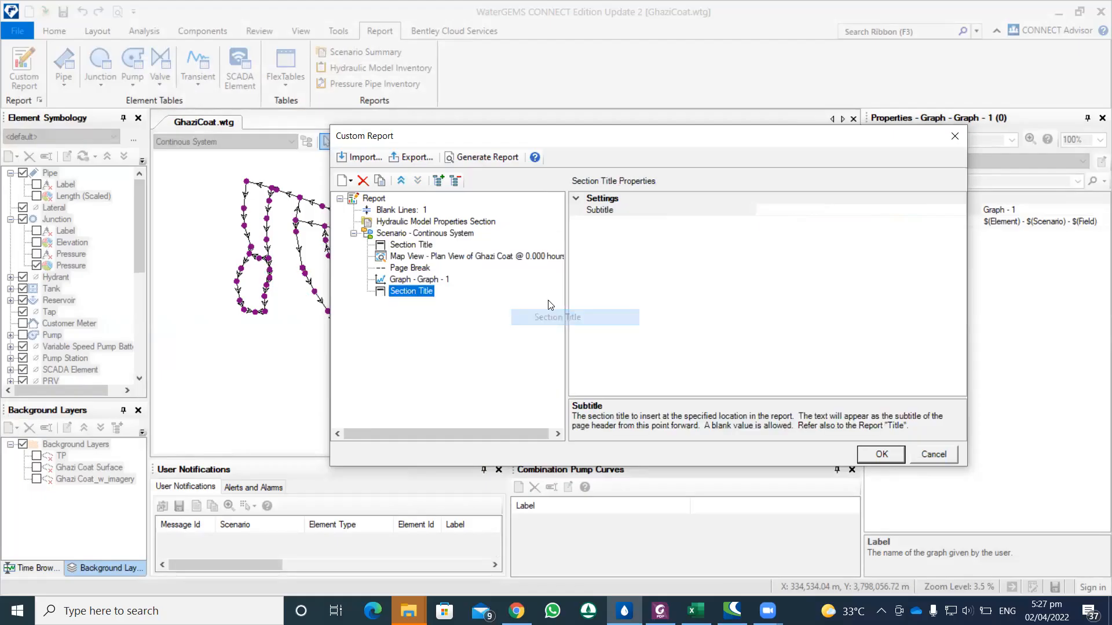
left_click(402, 182)
left_click(768, 210)
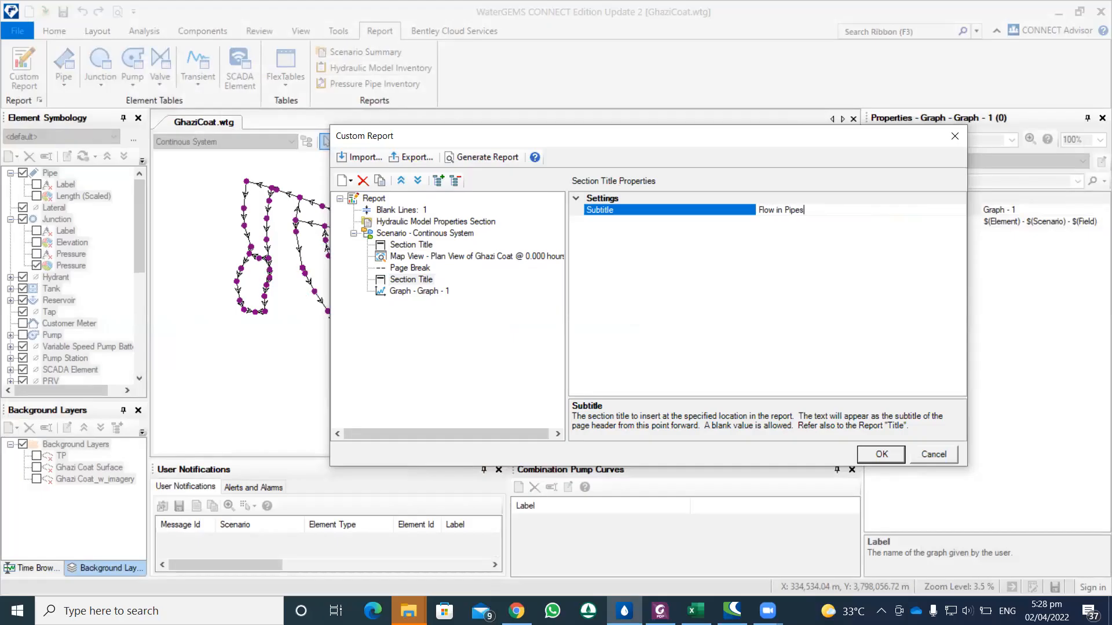
left_click(799, 211)
Regenerate the report and scroll through the 4-page preview.
left_click(495, 158)
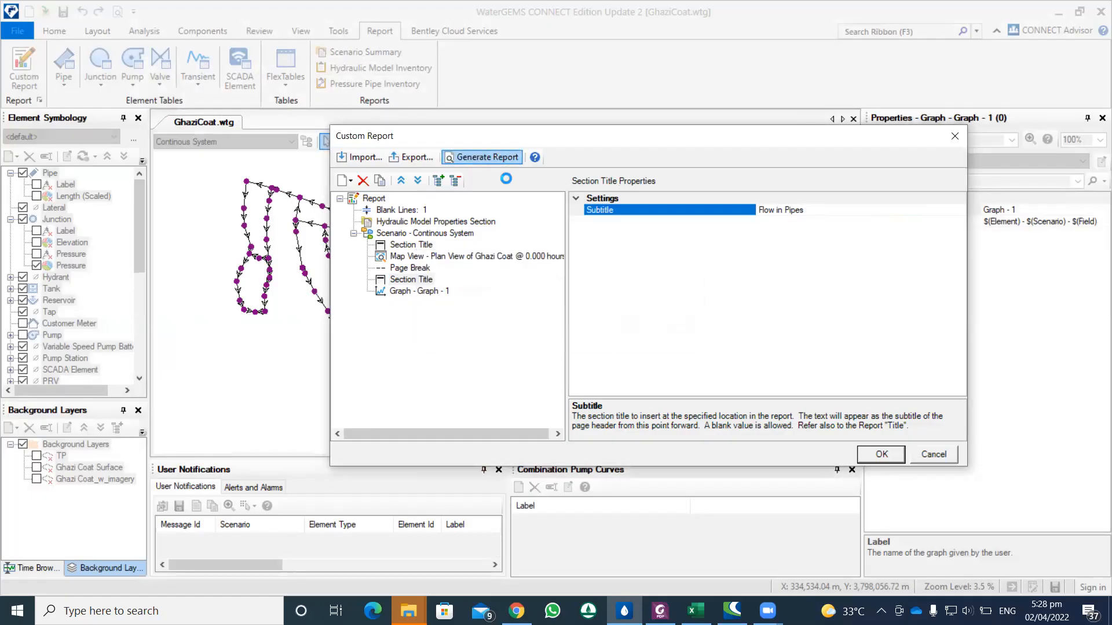
scroll(503, 240, "down", 12)
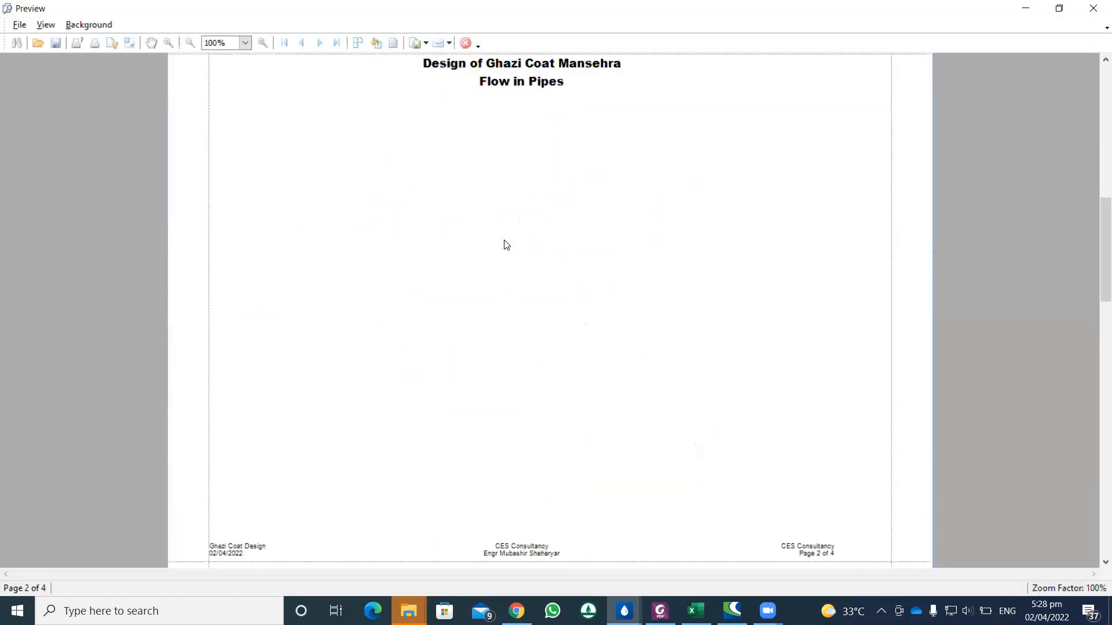
scroll(507, 245, "down", 6)
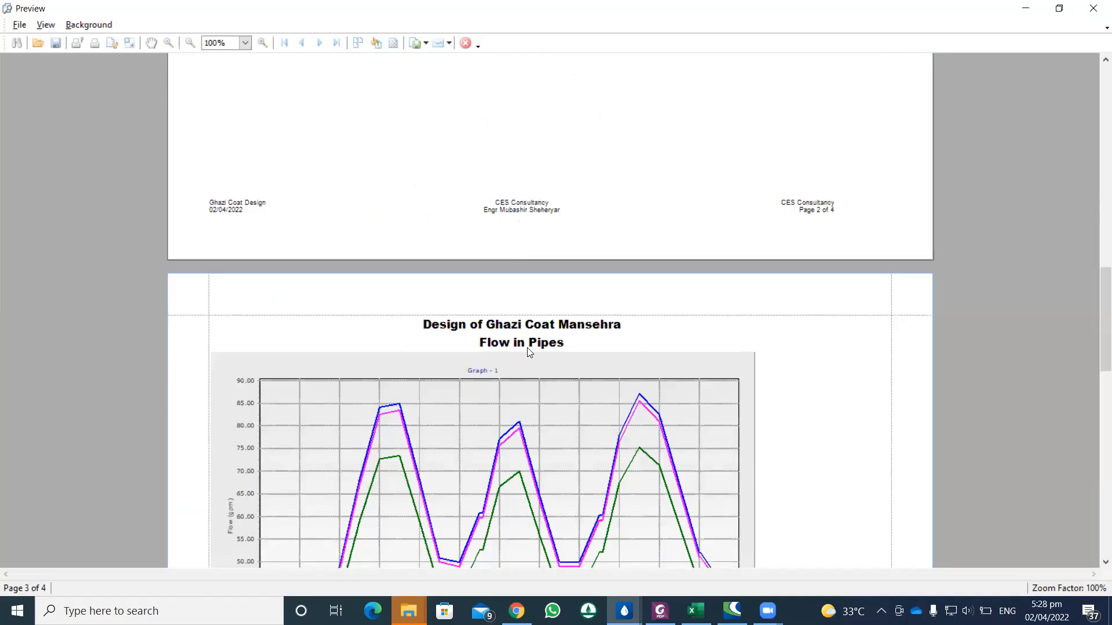
scroll(538, 377, "up", 3)
scroll(553, 410, "up", 6)
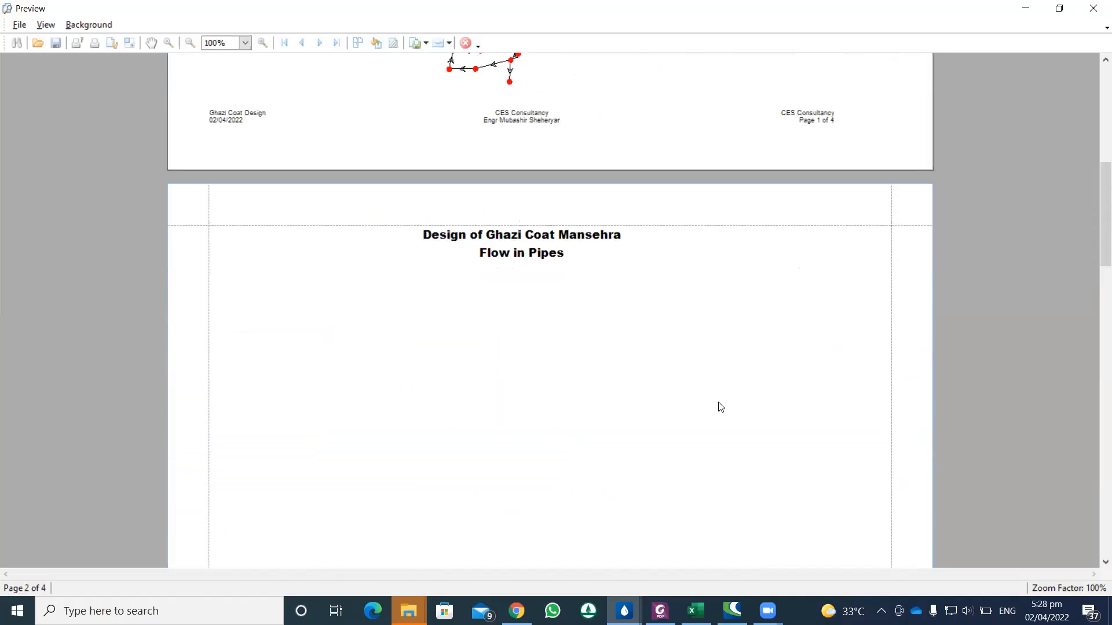
left_click(1094, 8)
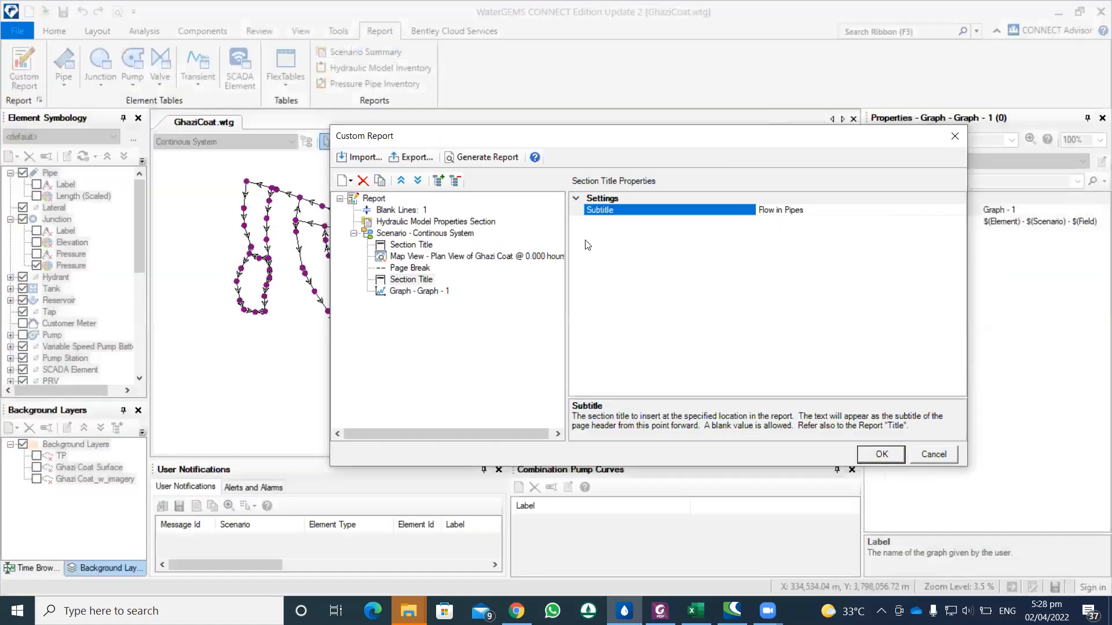
Delete the Blank Lines entry from the top of the report and regenerate the preview.
left_click(441, 267)
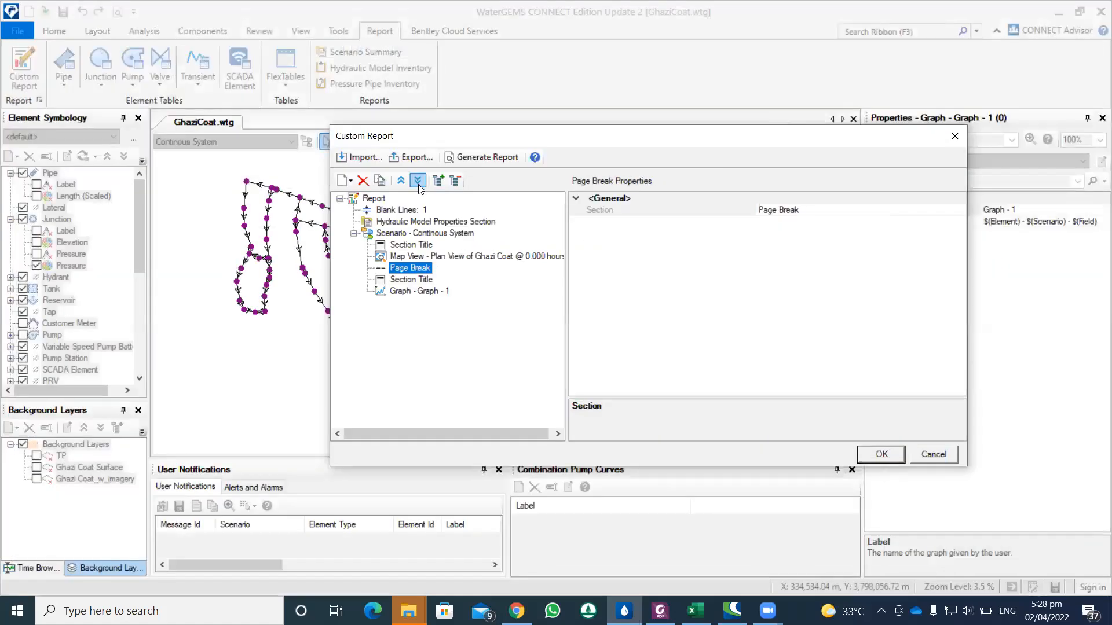
left_click(410, 211)
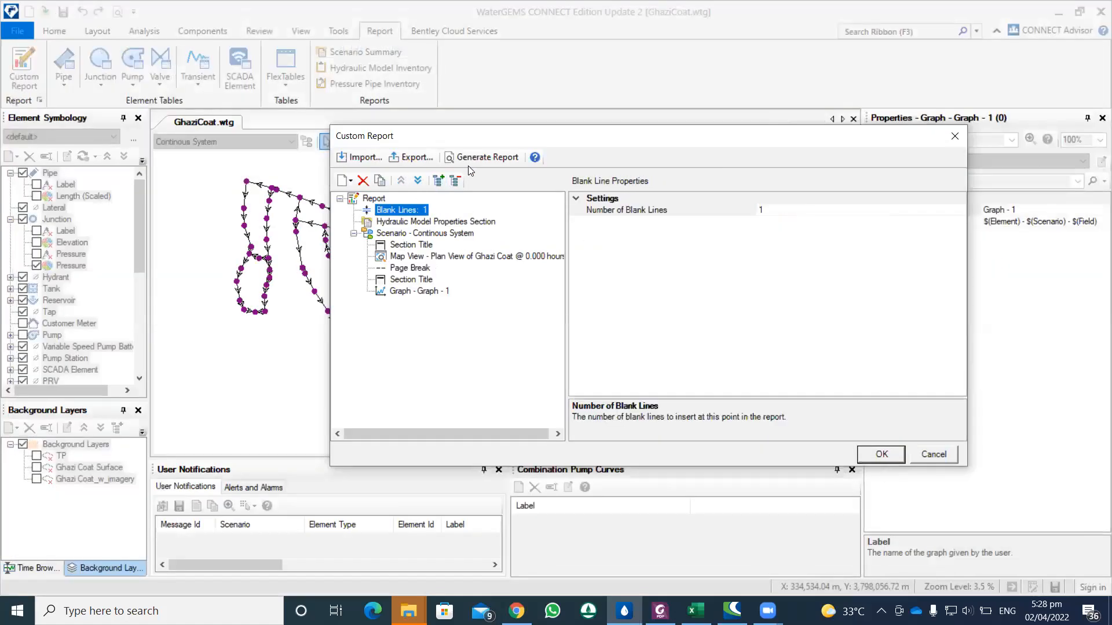
right_click(417, 213)
left_click(437, 218)
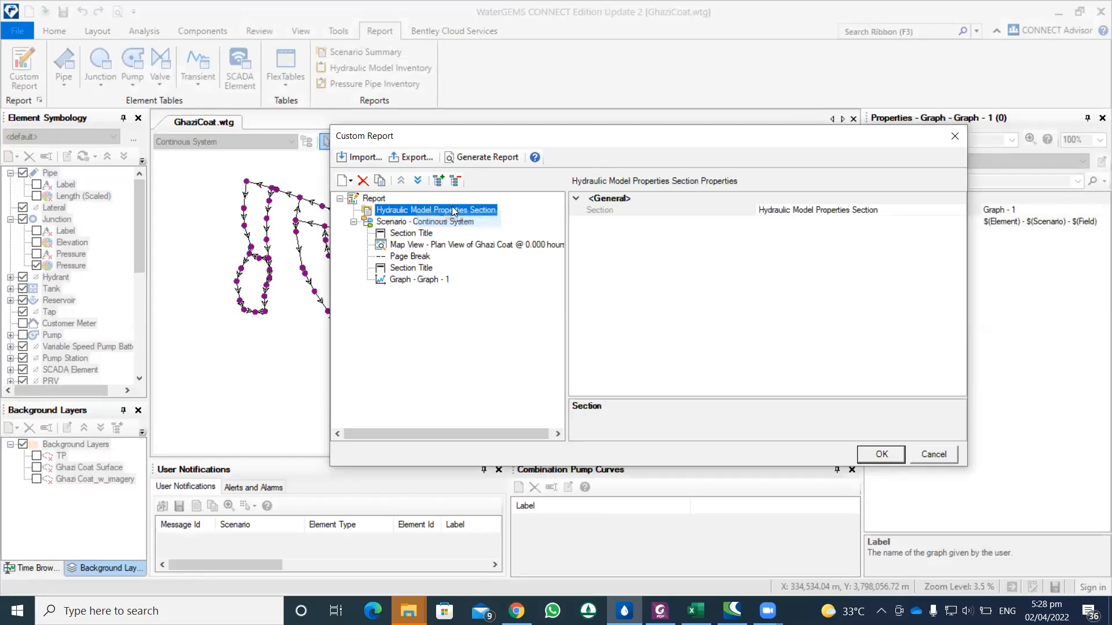
left_click(481, 156)
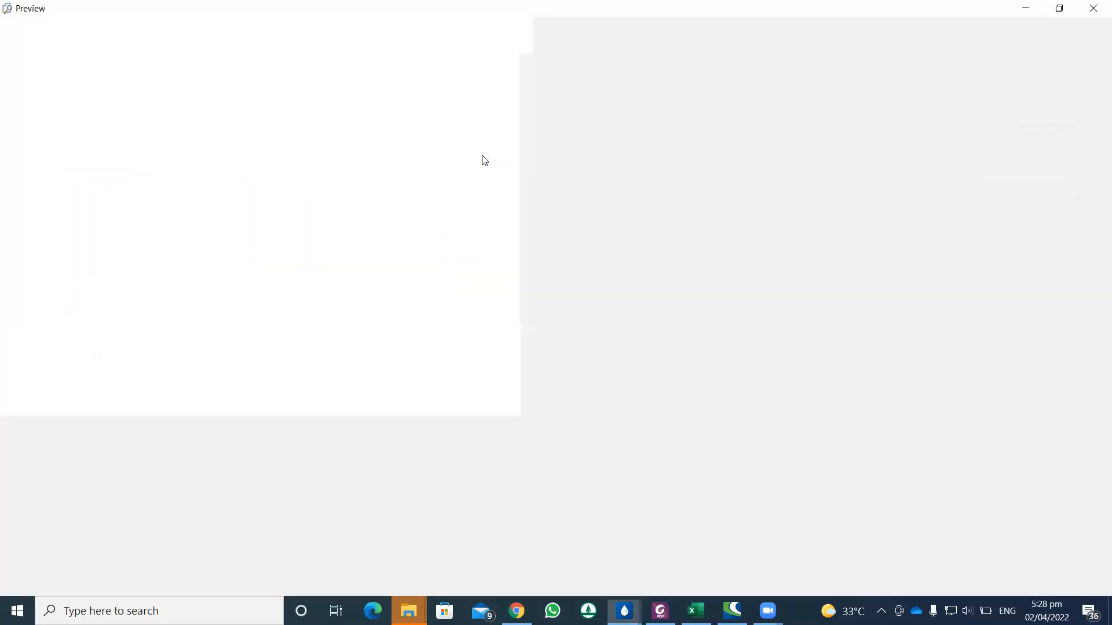
scroll(602, 251, "down", 5)
scroll(602, 250, "down", 15)
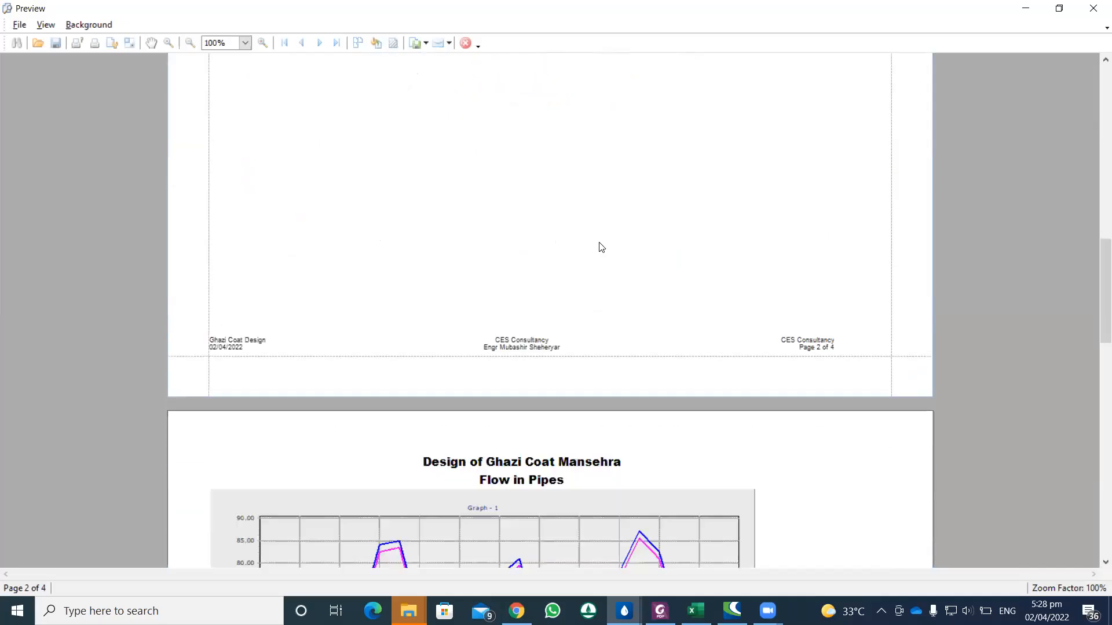
left_click(1093, 10)
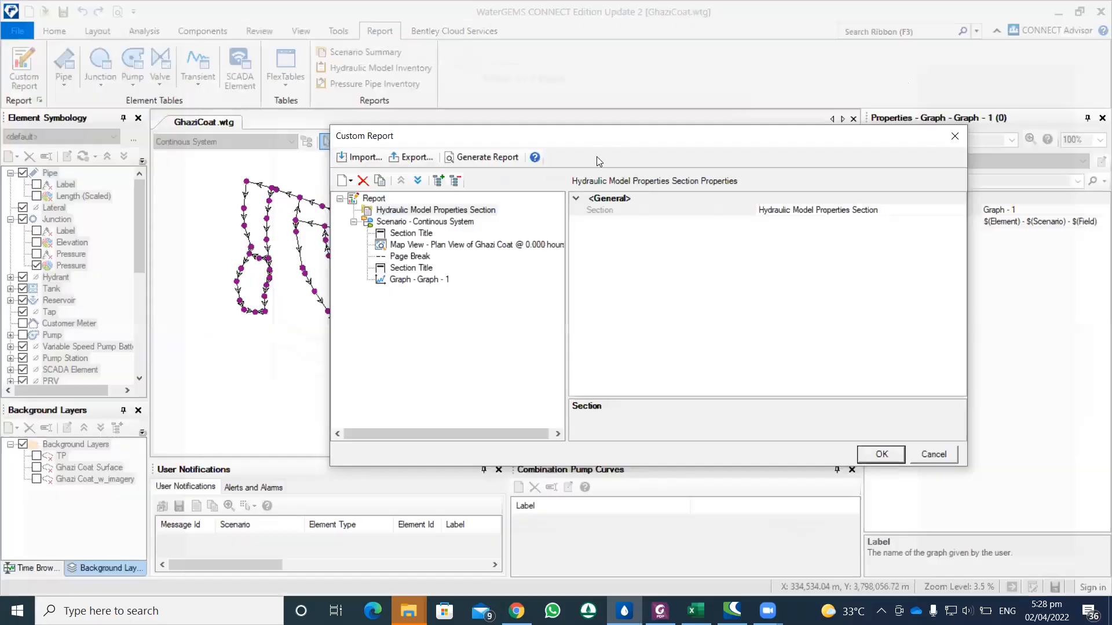
Adjust Graph - 1's aspect ratio and regenerate, placing the Flow in Pipes graph on page 3 of 4.
left_click(426, 281)
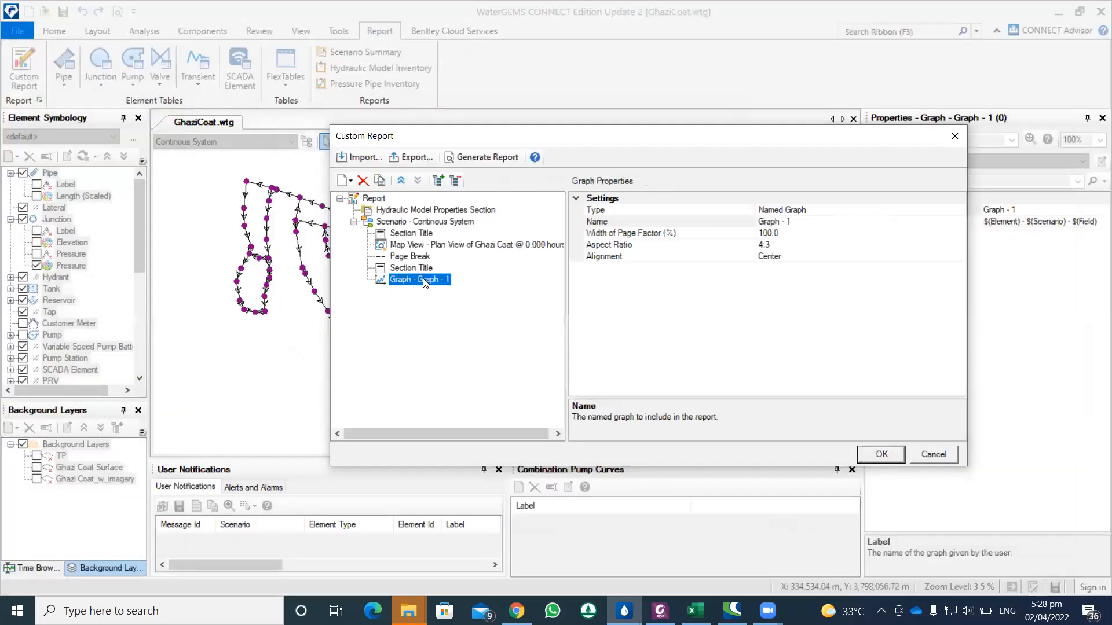
left_click(763, 245)
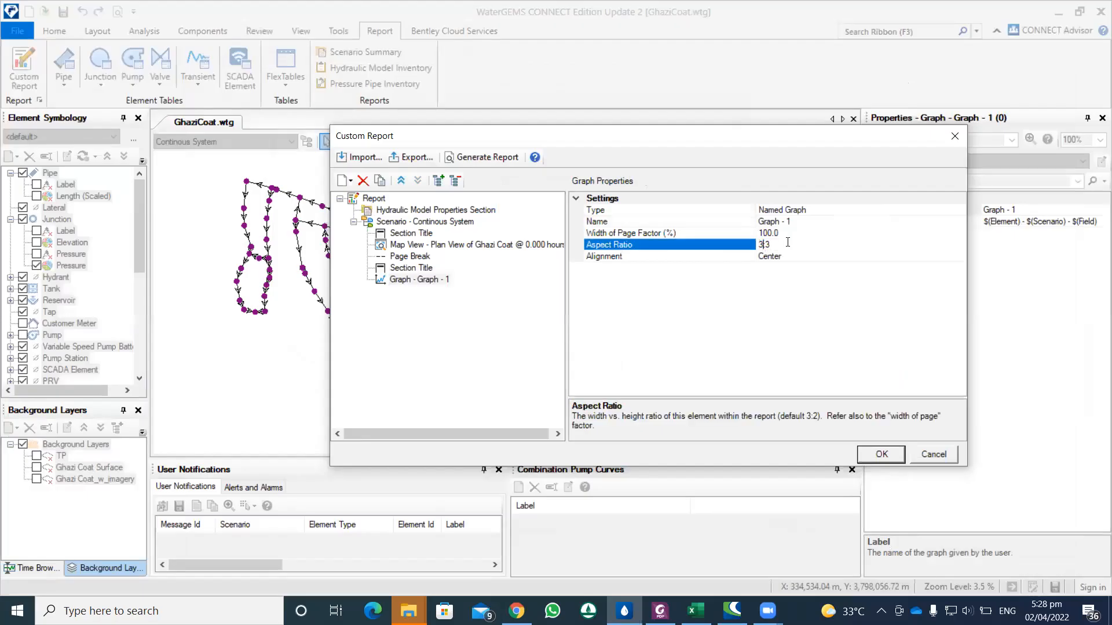
left_click(441, 243)
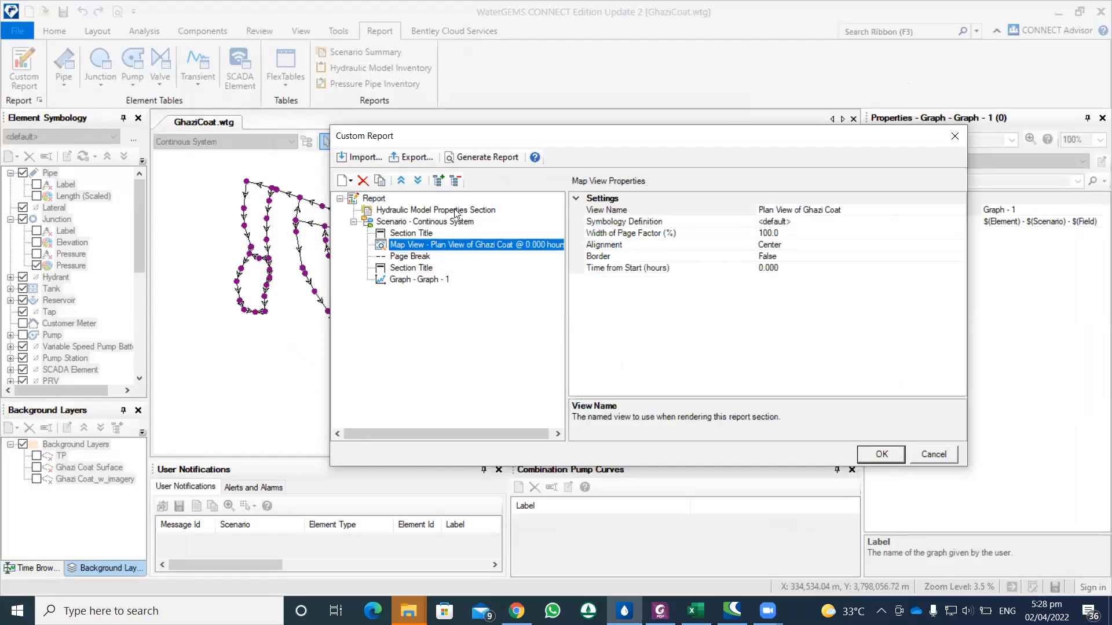
left_click(491, 159)
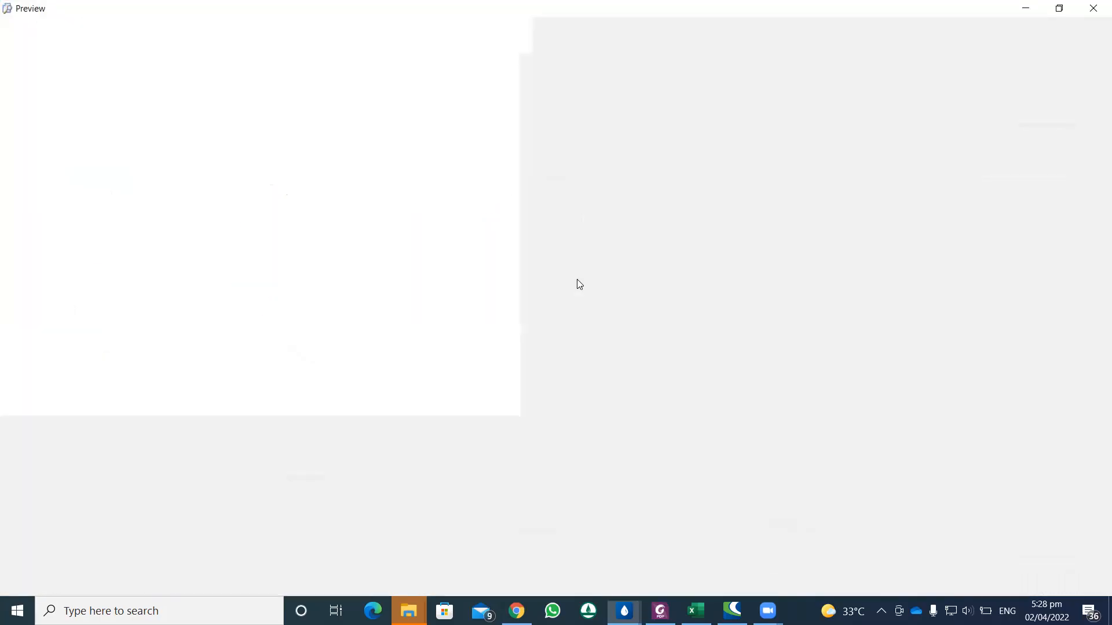
scroll(579, 283, "down", 10)
scroll(583, 286, "down", 5)
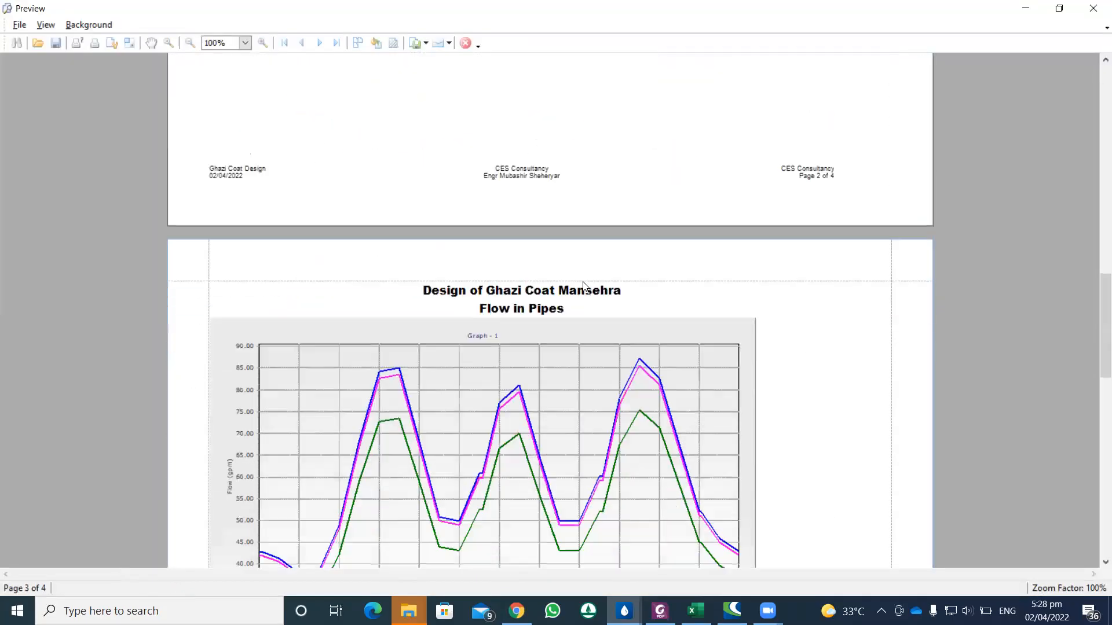
left_click(1093, 8)
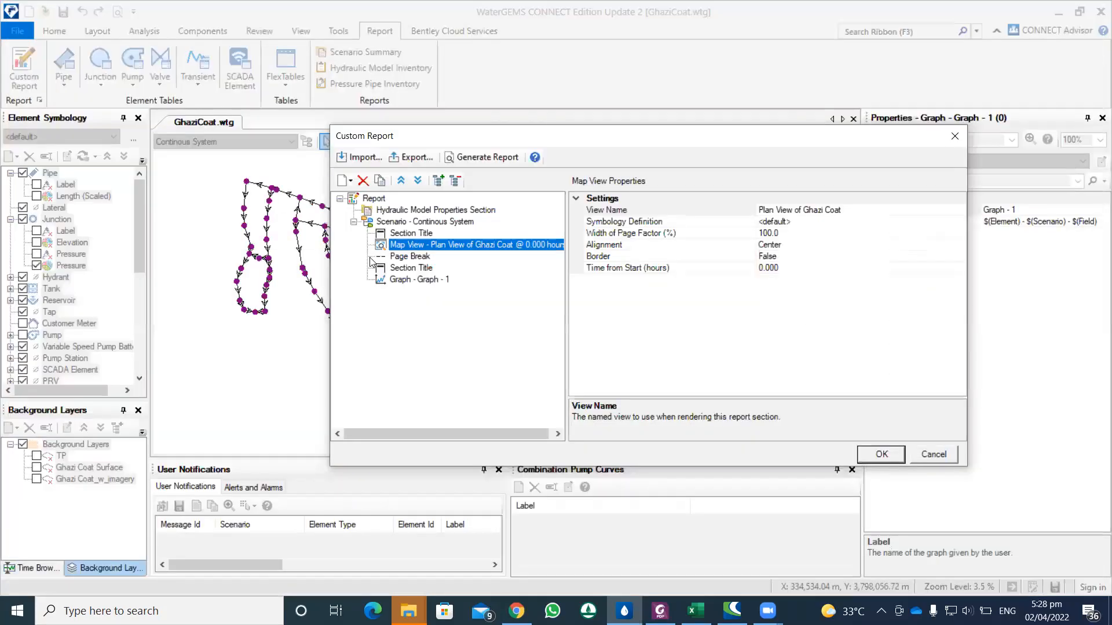
left_click(424, 257)
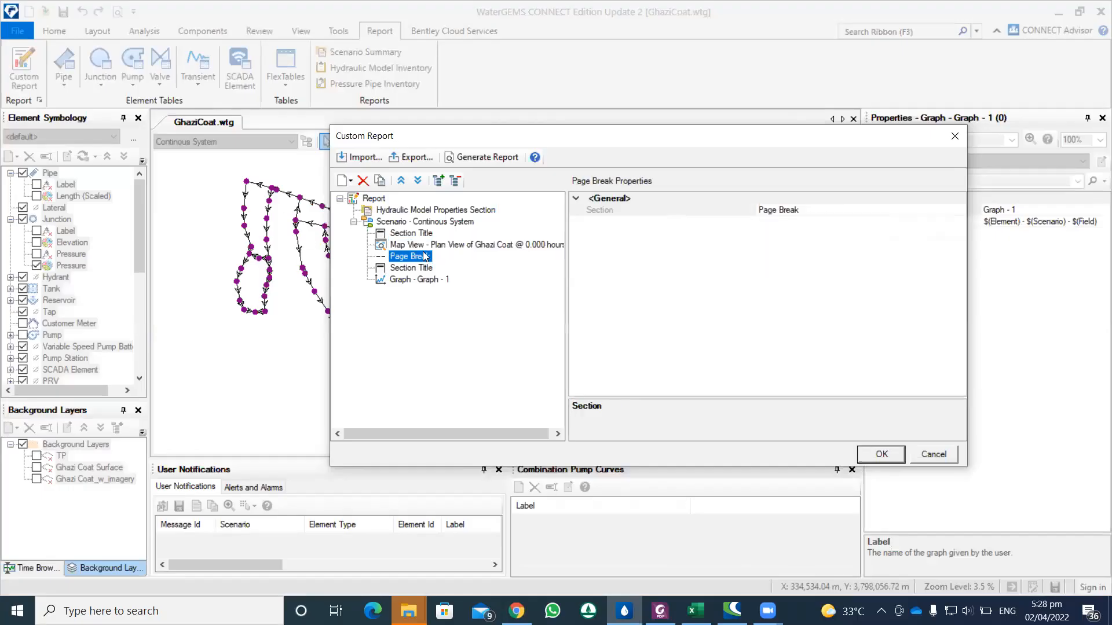
Delete the page break and regenerate the report, reviewing the 3-page preview.
left_click(364, 181)
left_click(487, 157)
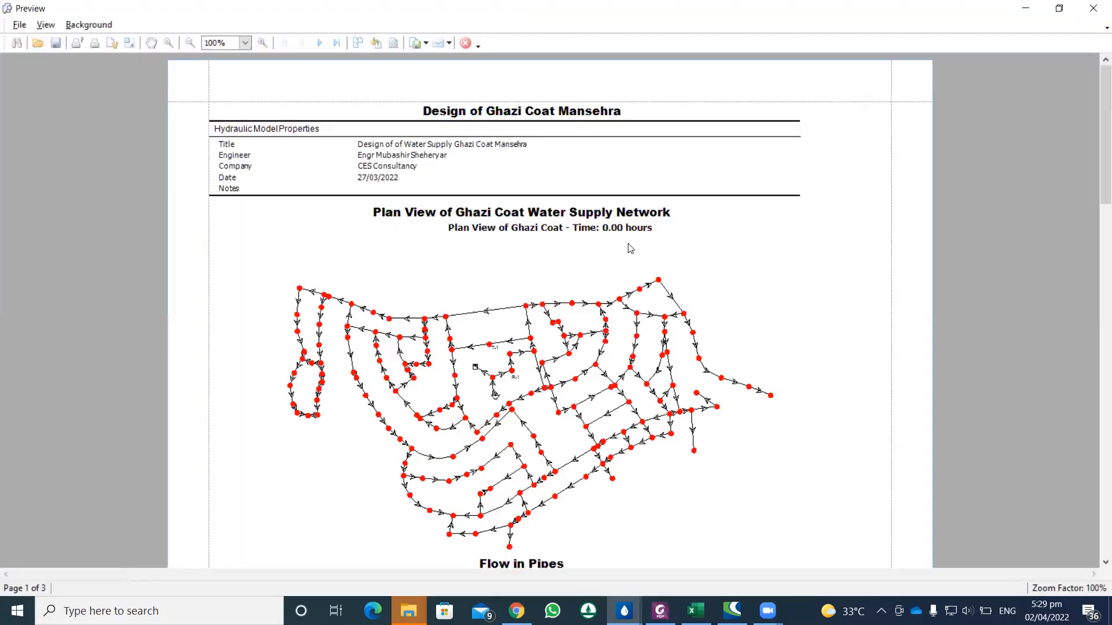
scroll(636, 260, "down", 5)
scroll(636, 261, "down", 1)
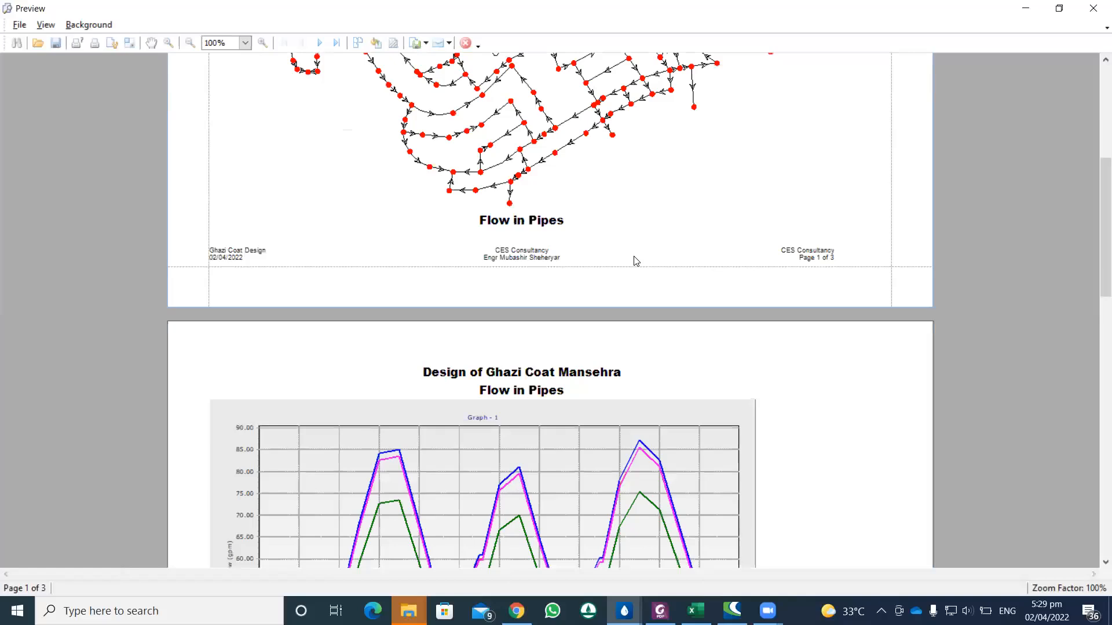
scroll(636, 260, "down", 8)
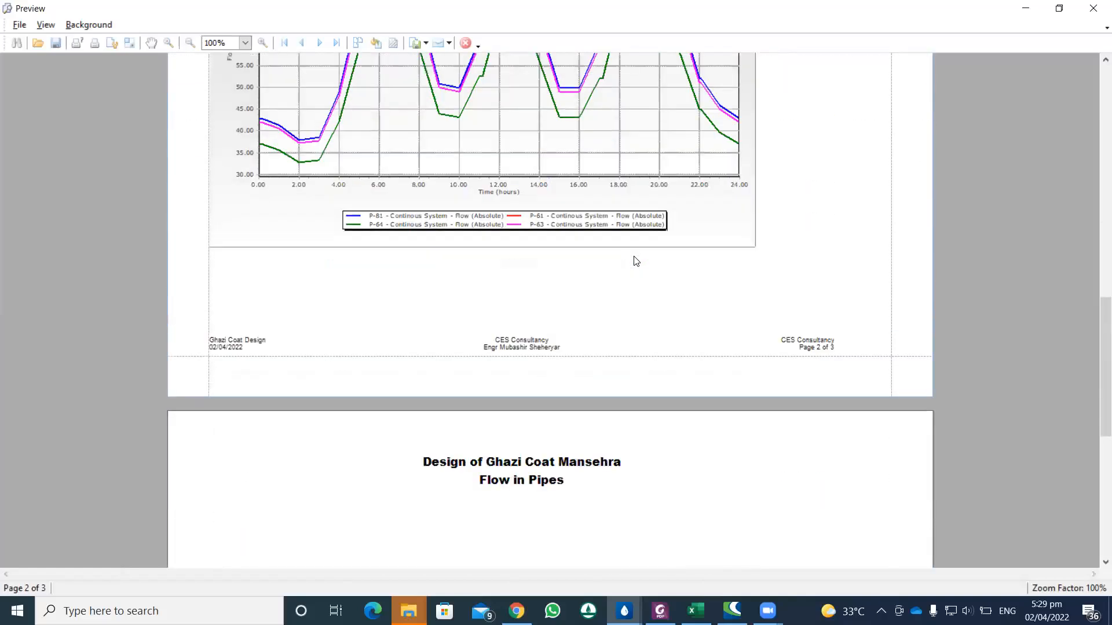
scroll(636, 261, "down", 2)
scroll(635, 259, "up", 15)
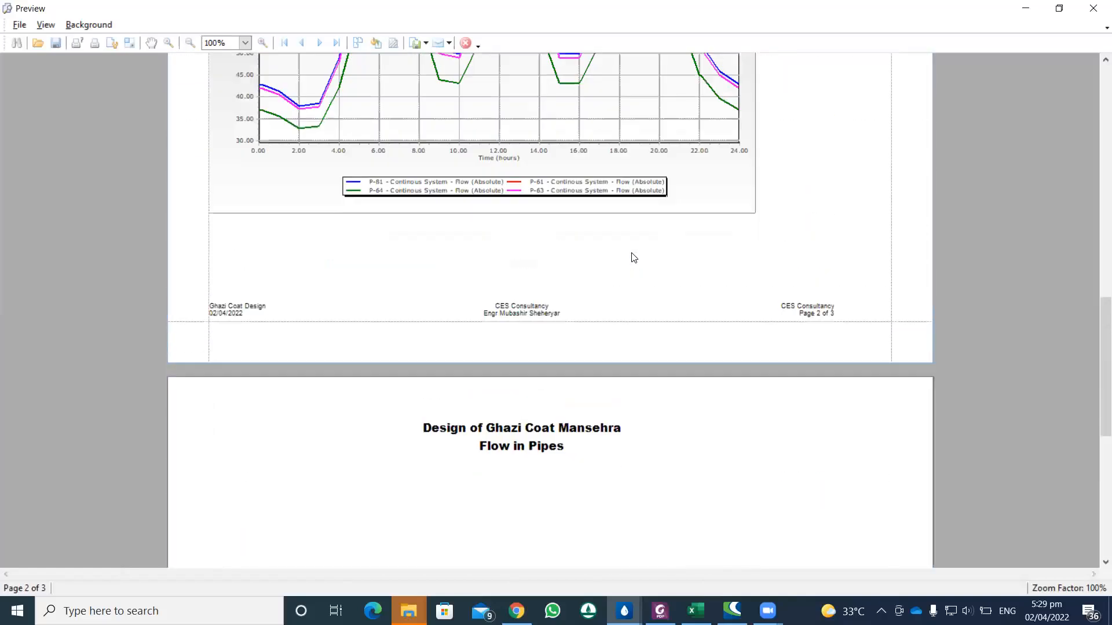
scroll(634, 258, "up", 6)
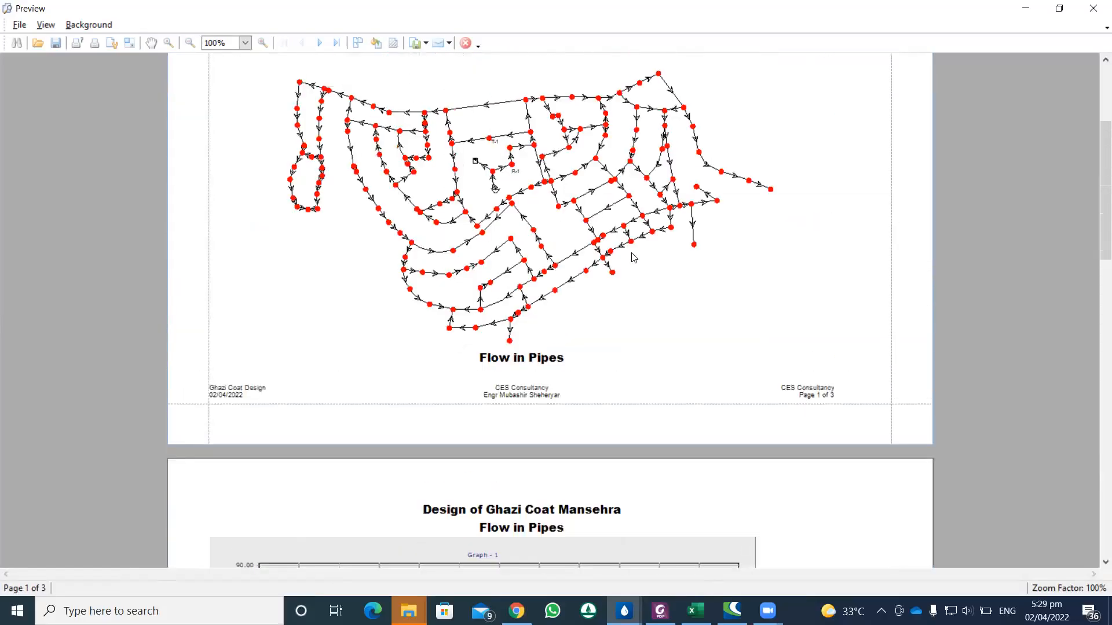
left_click(1095, 8)
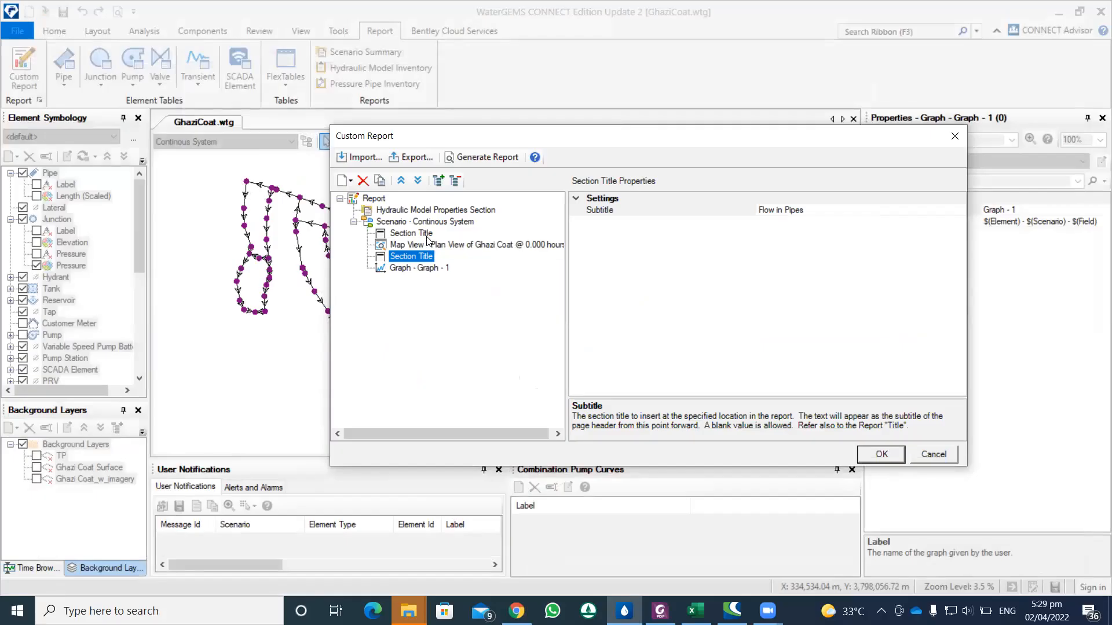
Add a Blank Line and move it between the plan-view map and the Flow in Pipes title.
left_click(427, 238)
left_click(425, 258)
left_click(429, 244)
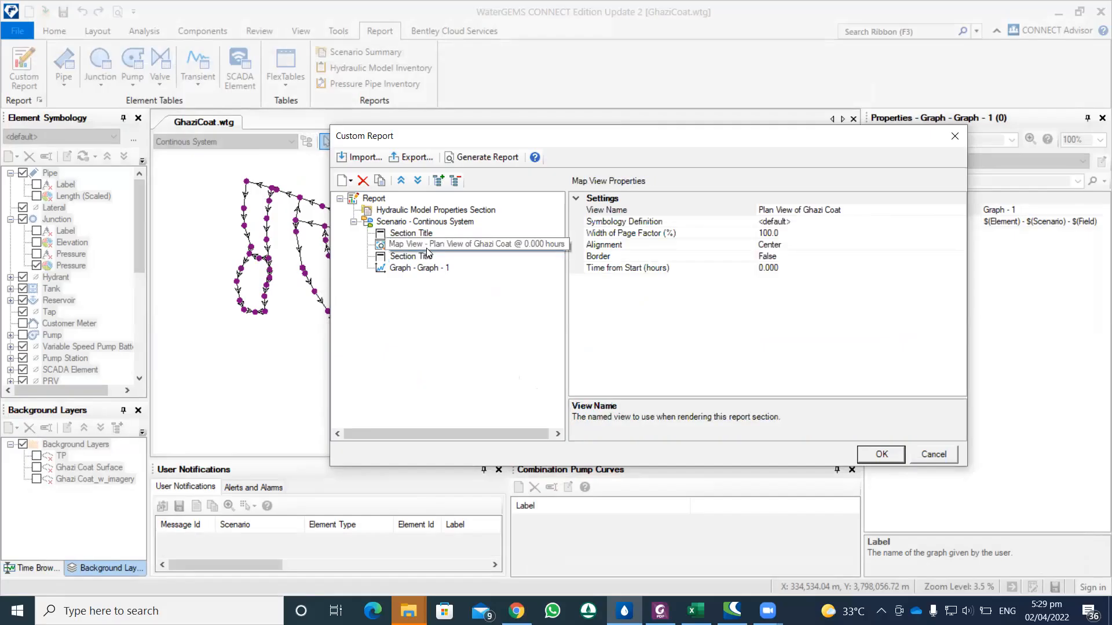
right_click(413, 227)
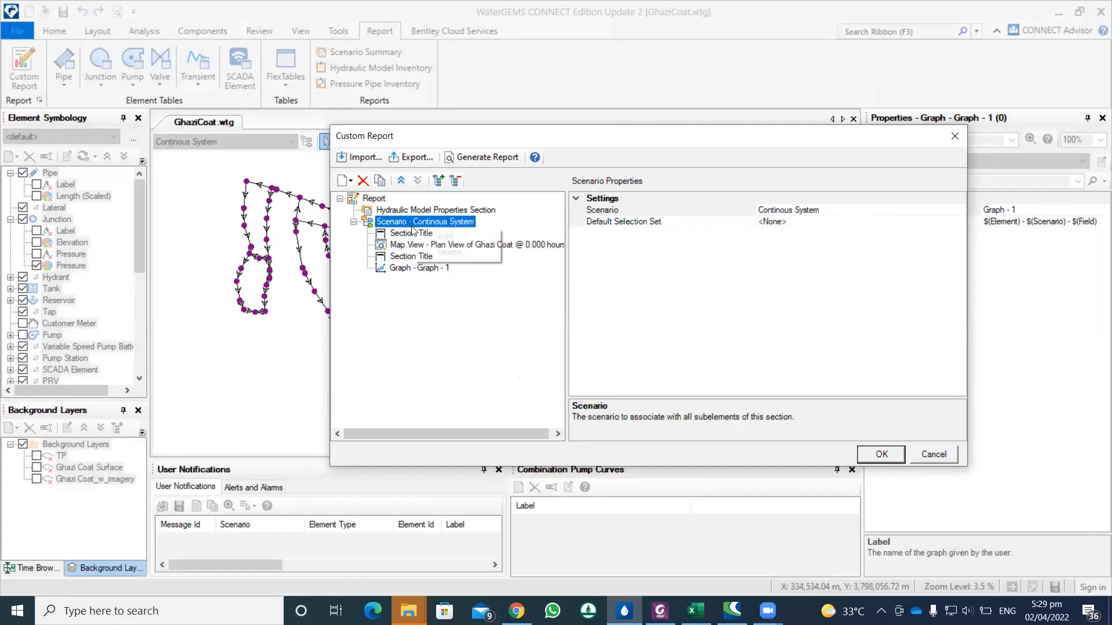
mouse_move(455, 234)
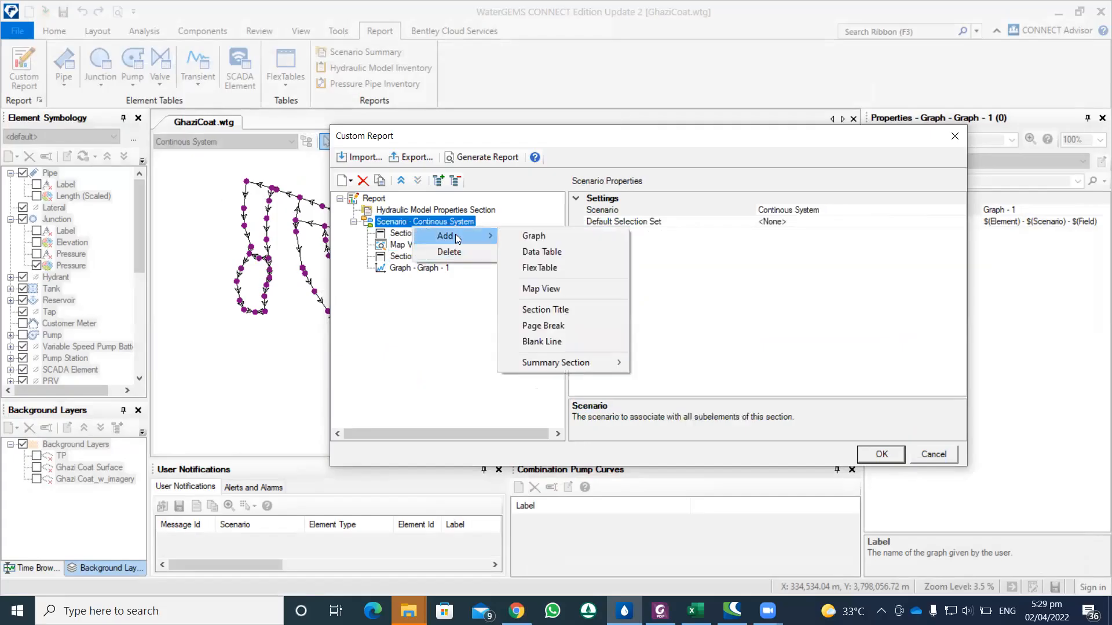
left_click(558, 340)
left_click(403, 181)
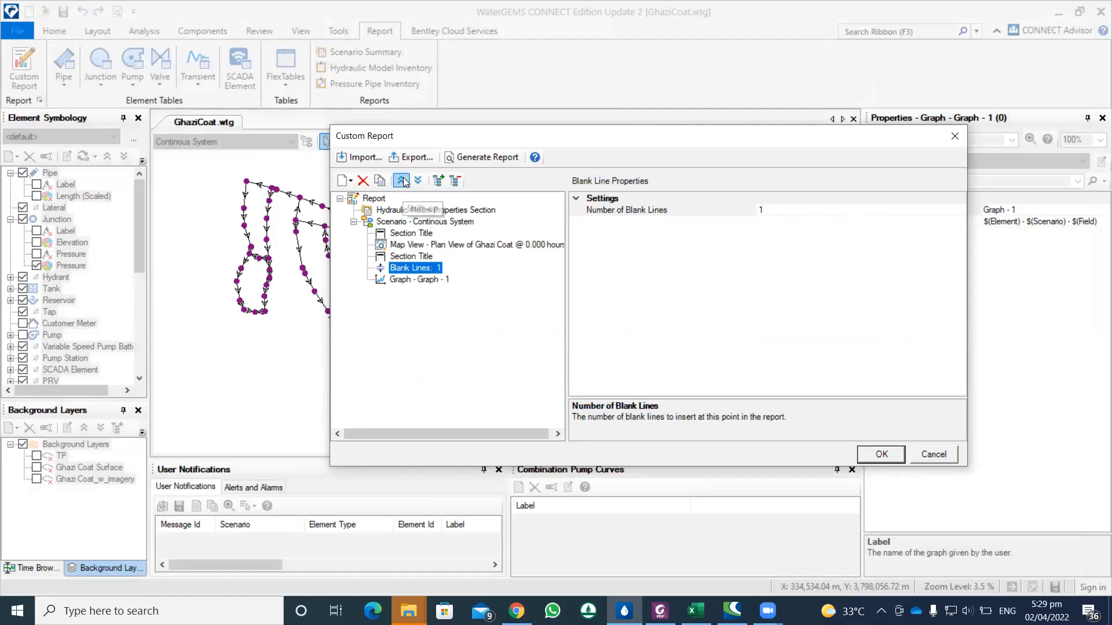
left_click(401, 181)
Regenerate the report to check the spacing in the 3-page preview.
left_click(482, 157)
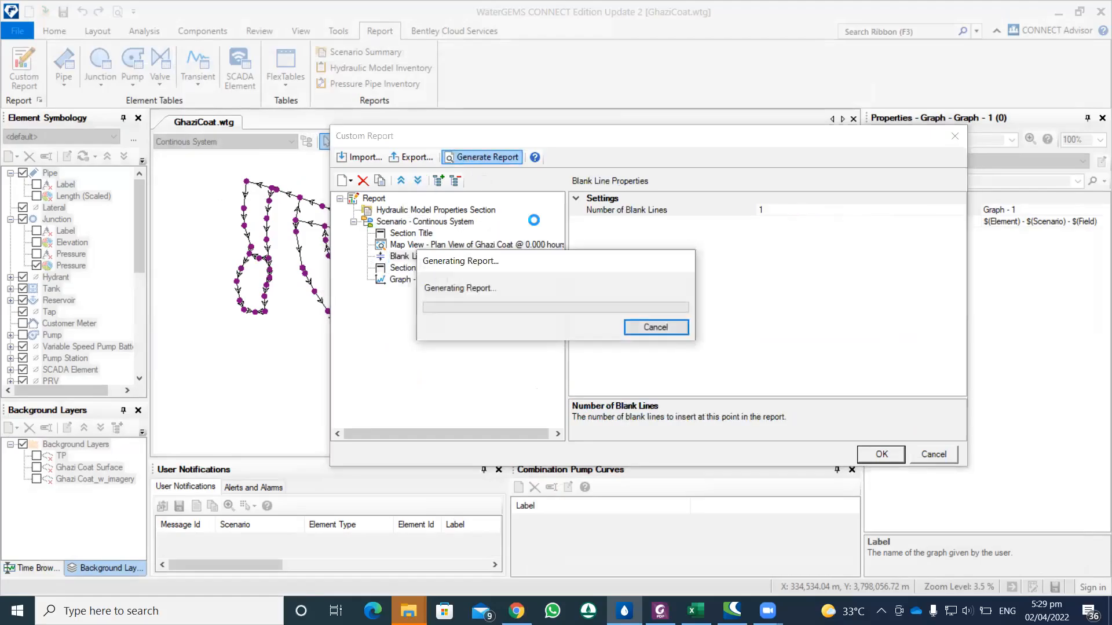
scroll(567, 249, "down", 3)
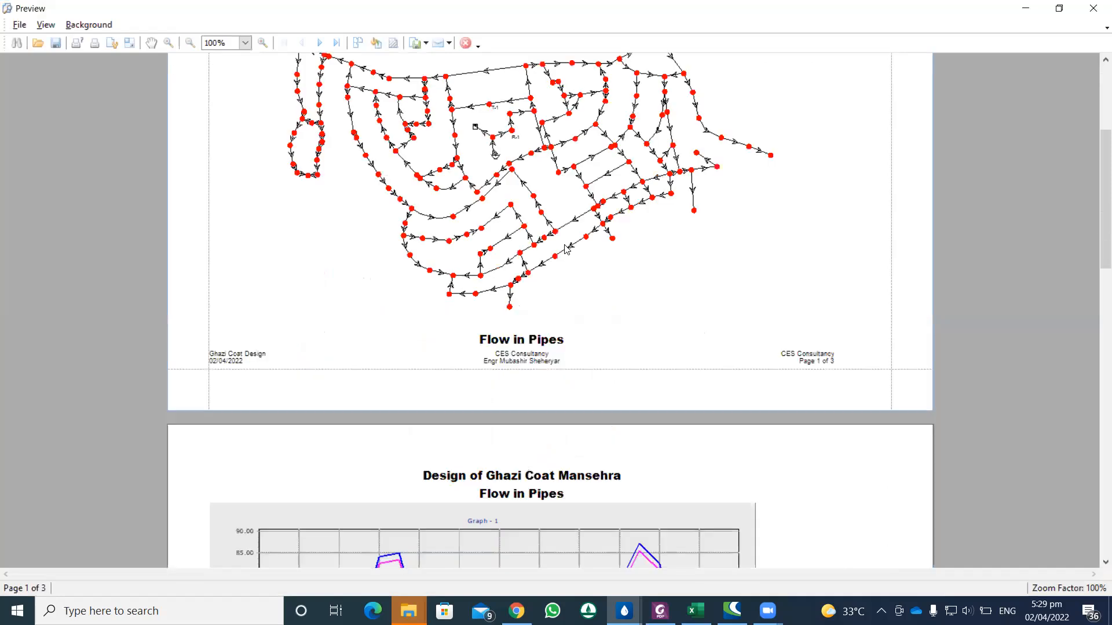
scroll(567, 249, "down", 2)
scroll(567, 249, "down", 12)
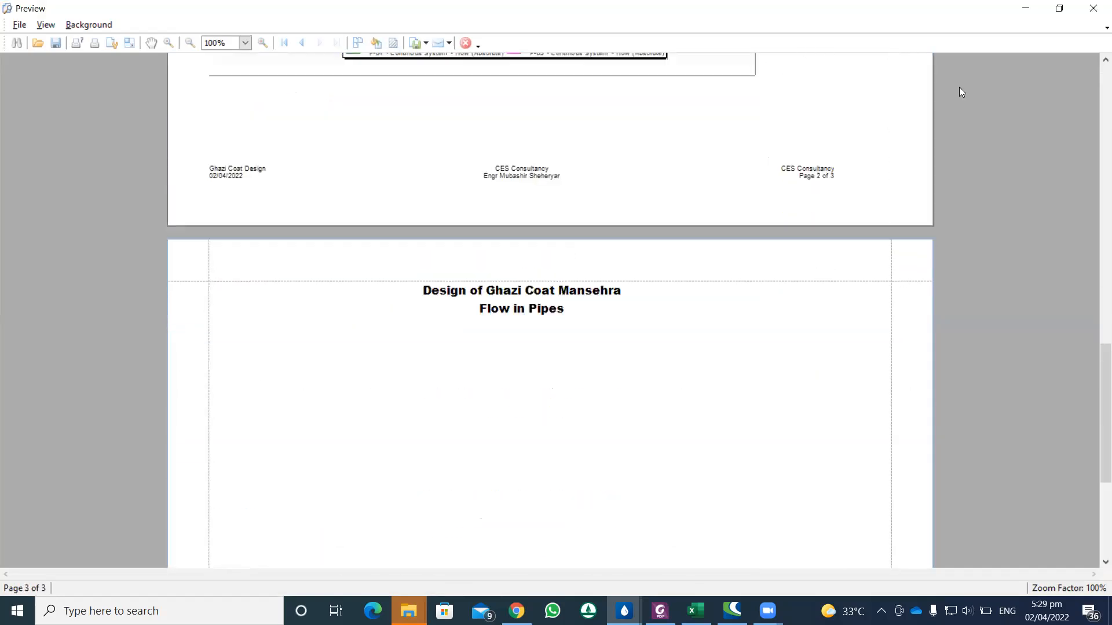
left_click(1093, 8)
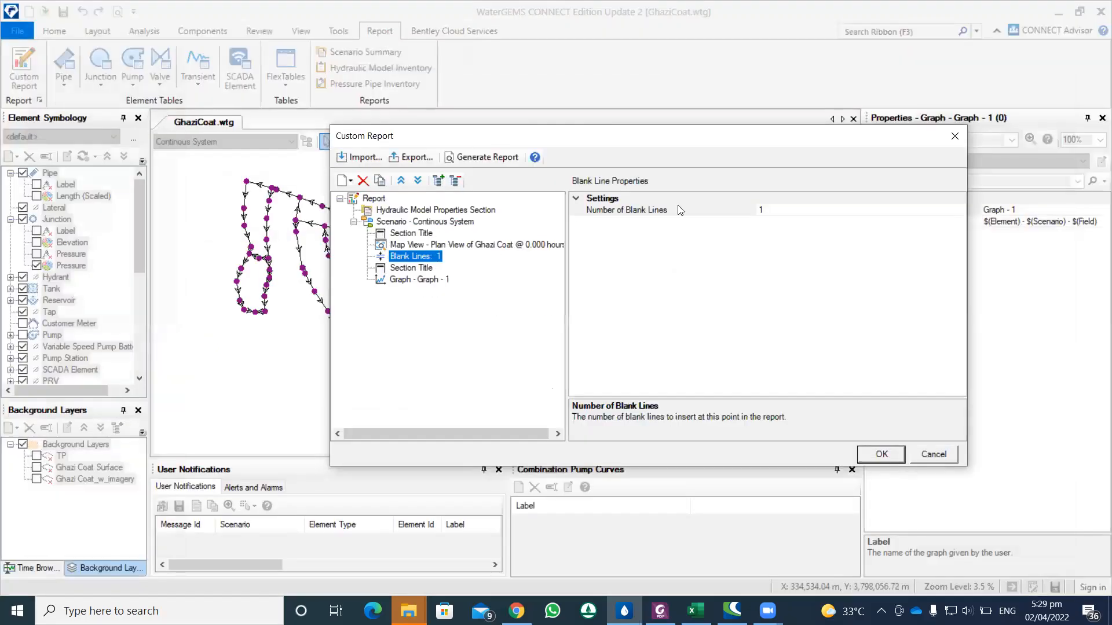
Set the Number of Blank Lines to 2.
left_click(764, 209)
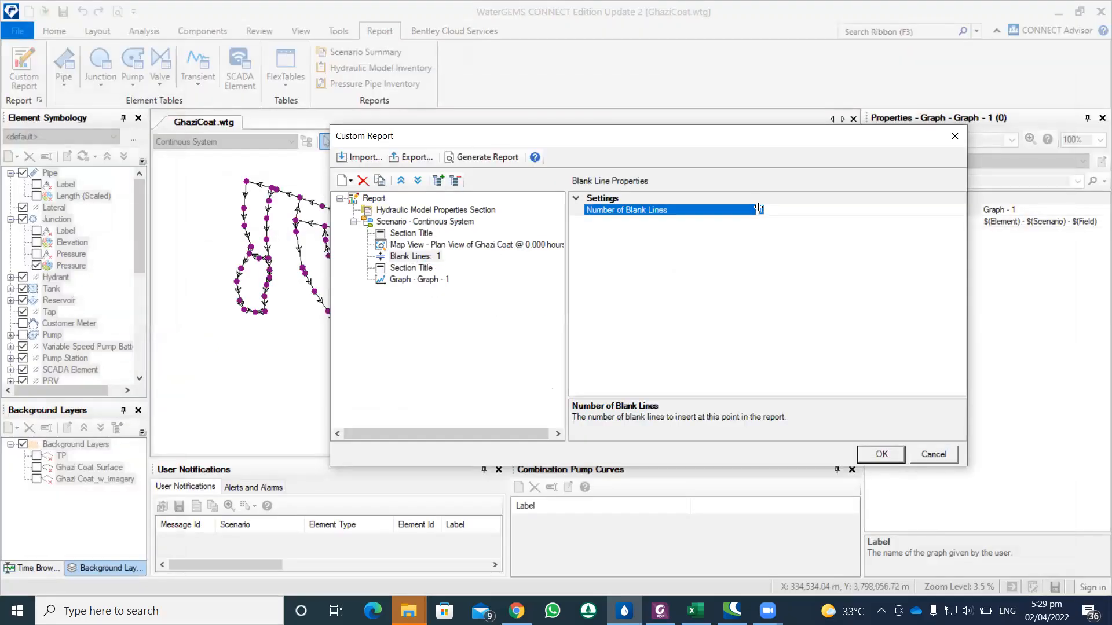
type("2")
left_click(429, 269)
Regenerate the report and scroll through the 4-page preview.
left_click(485, 156)
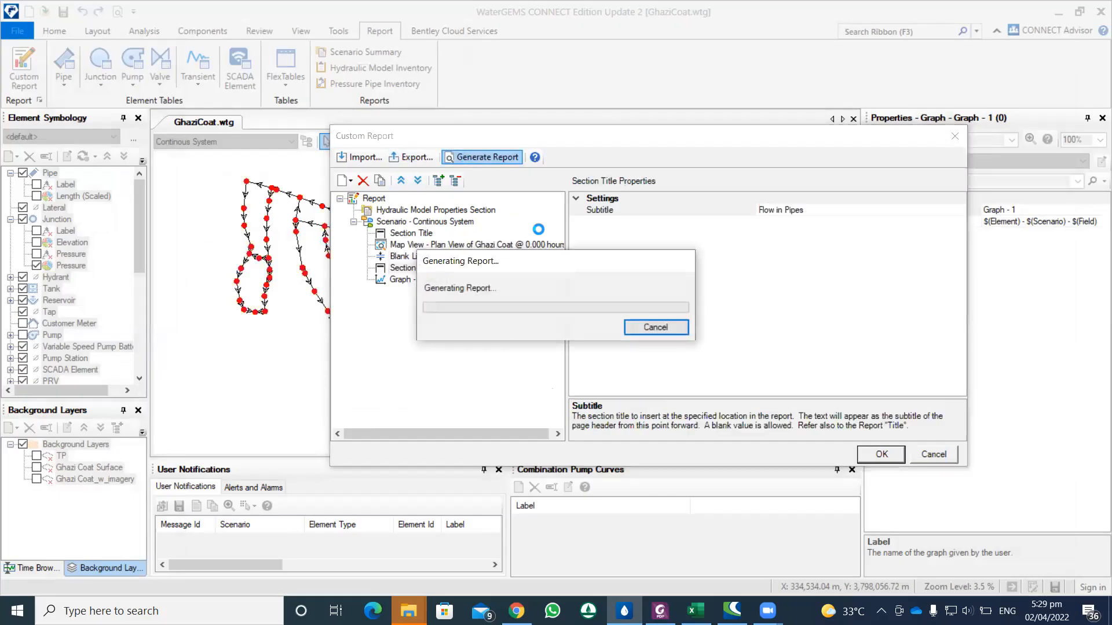
scroll(593, 266, "down", 8)
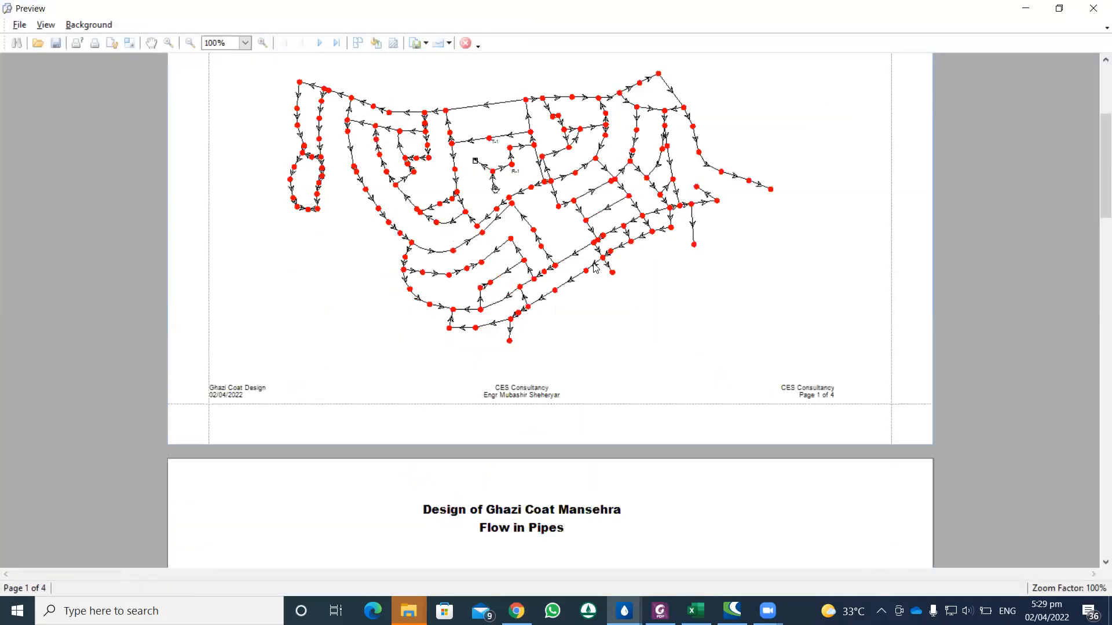
scroll(594, 268, "up", 5)
scroll(594, 268, "down", 5)
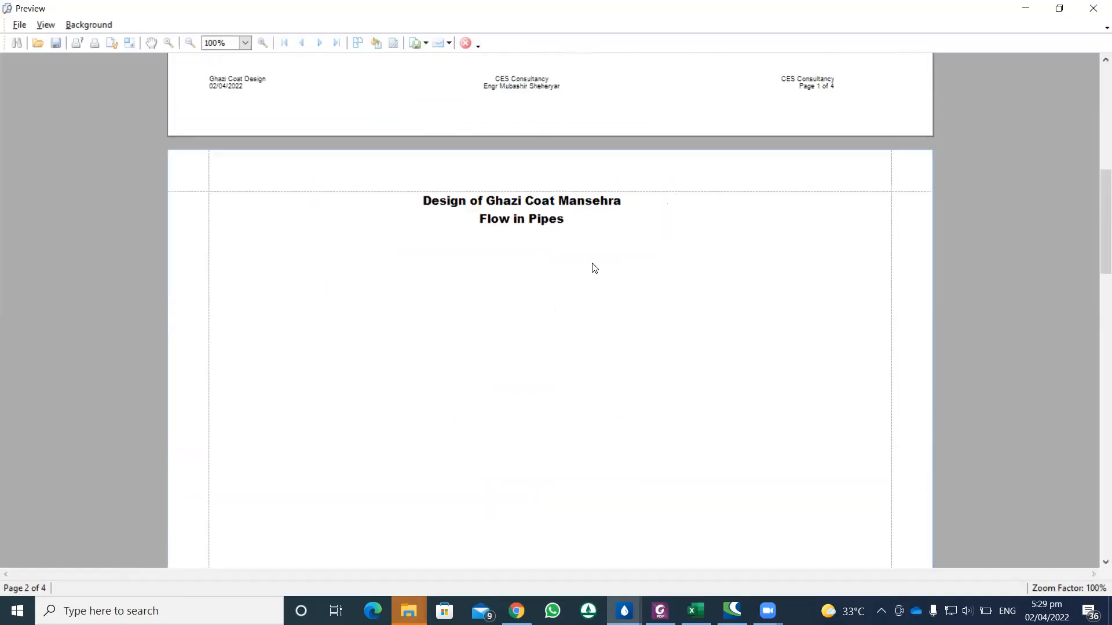
scroll(593, 268, "up", 3)
scroll(593, 267, "up", 5)
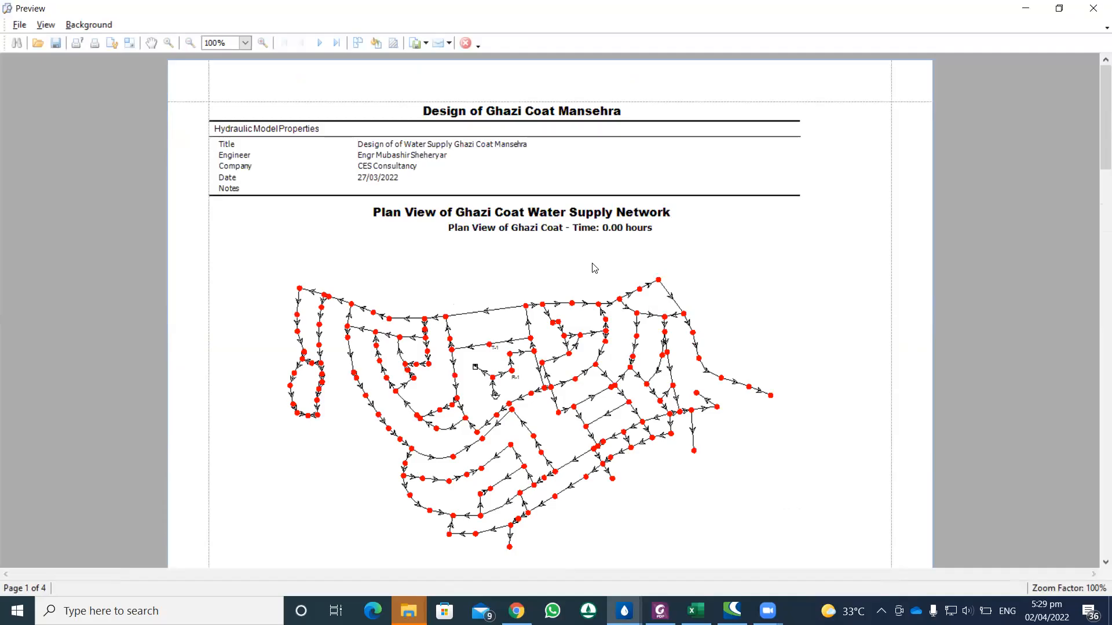
left_click(1093, 8)
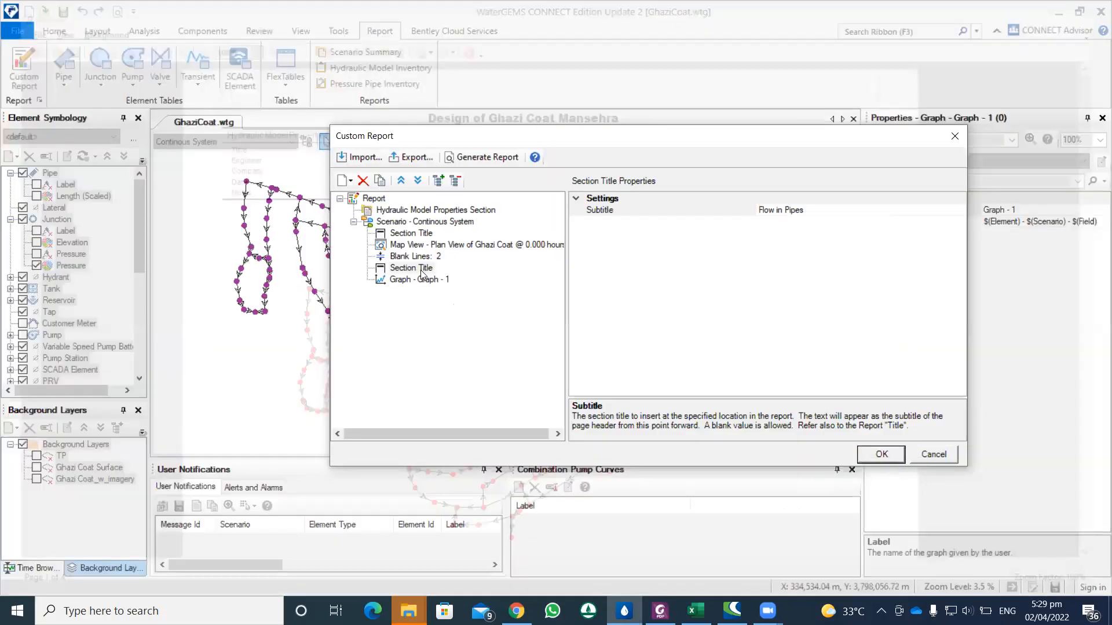
Add a Scenario Summary and move it up directly after the plan-view map.
left_click(418, 224)
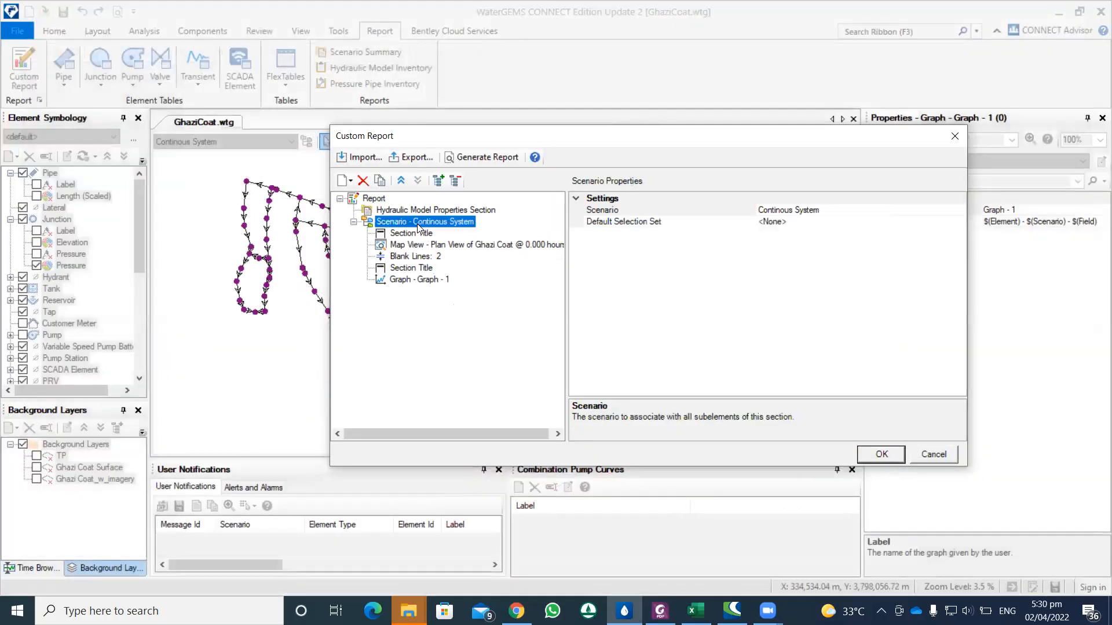
right_click(422, 223)
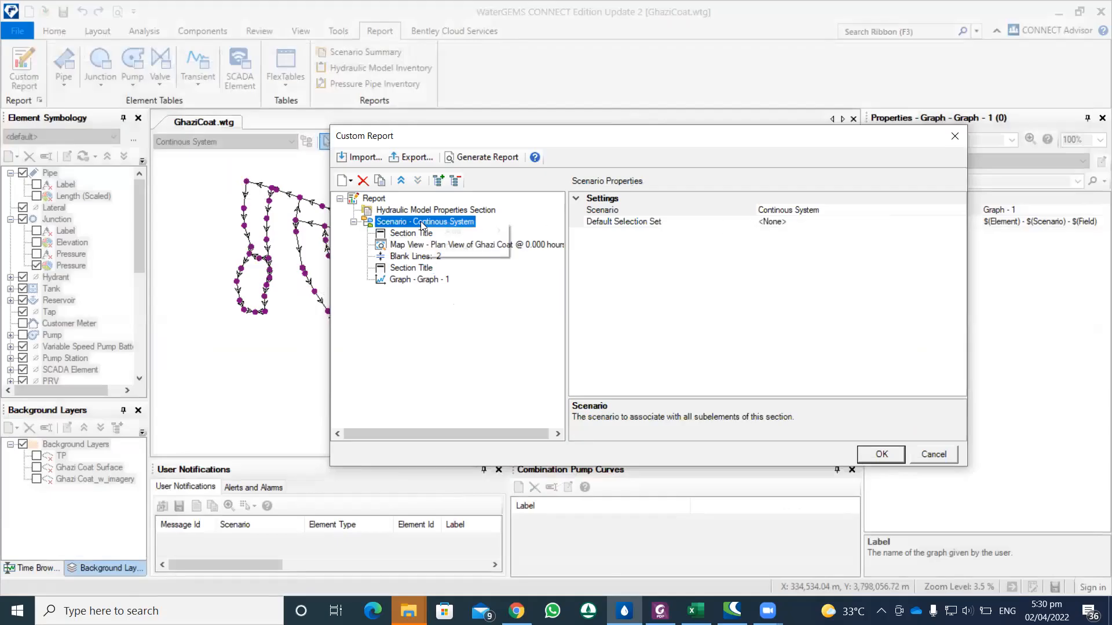
mouse_move(464, 230)
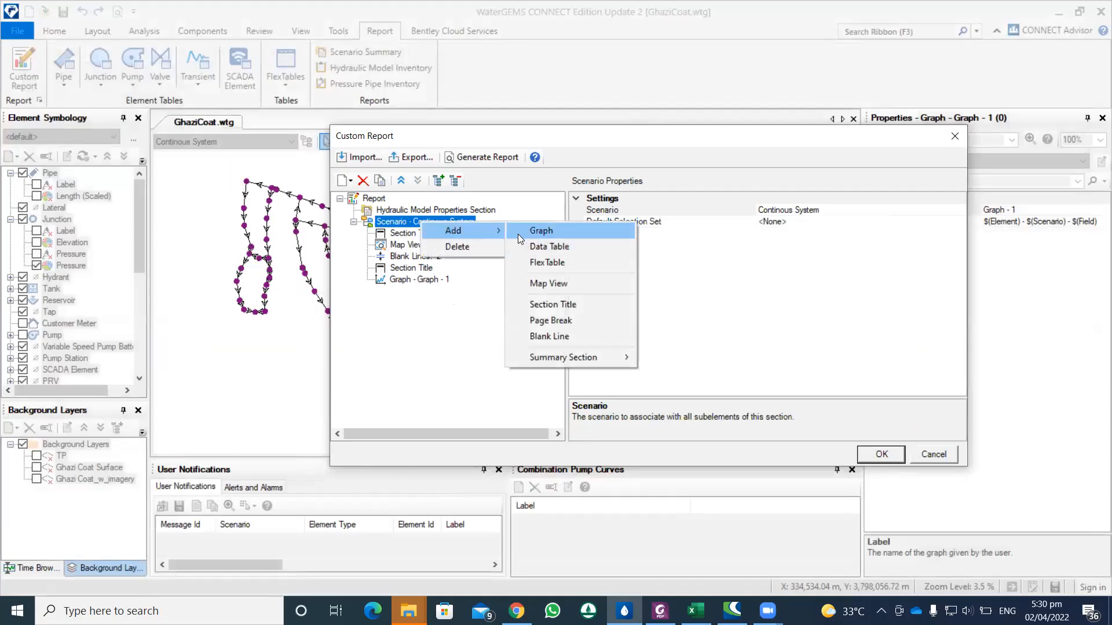
mouse_move(596, 359)
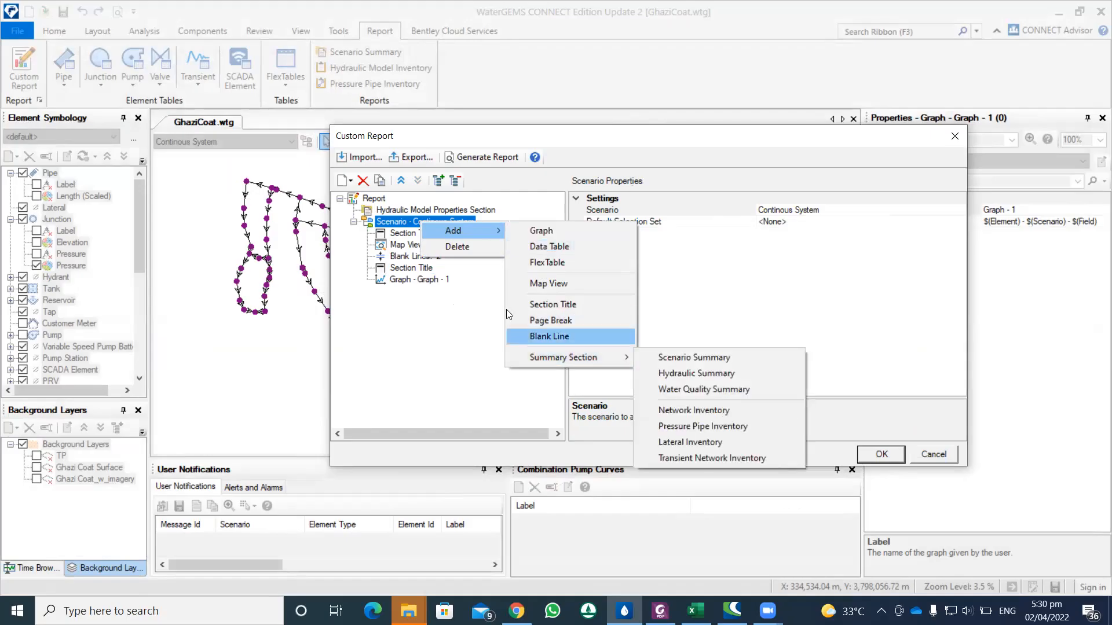
left_click(680, 360)
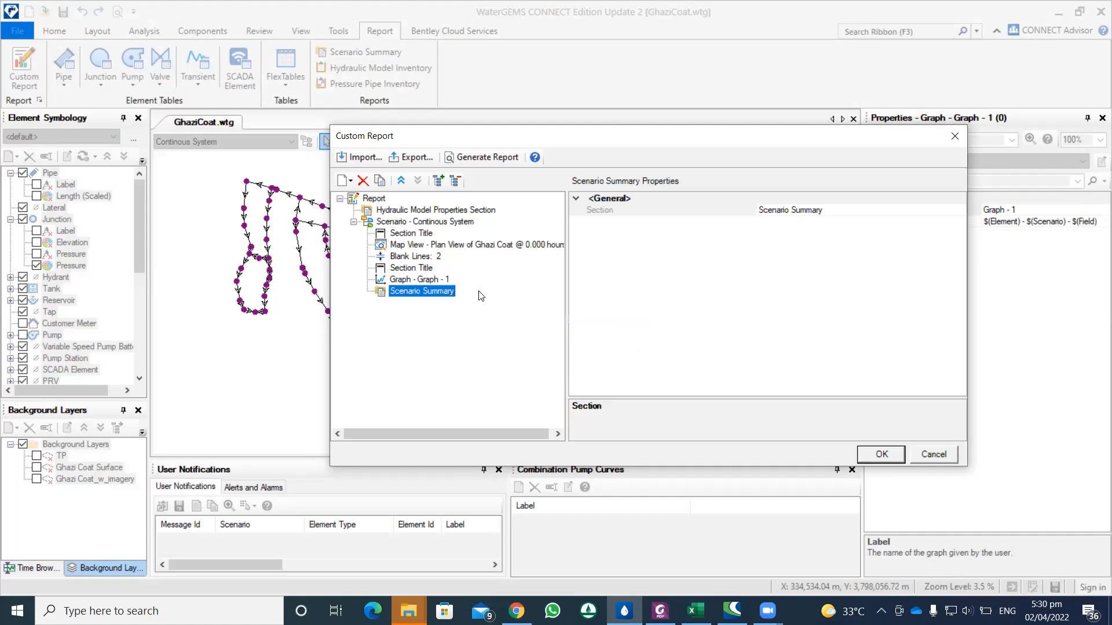
left_click(402, 182)
left_click(403, 182)
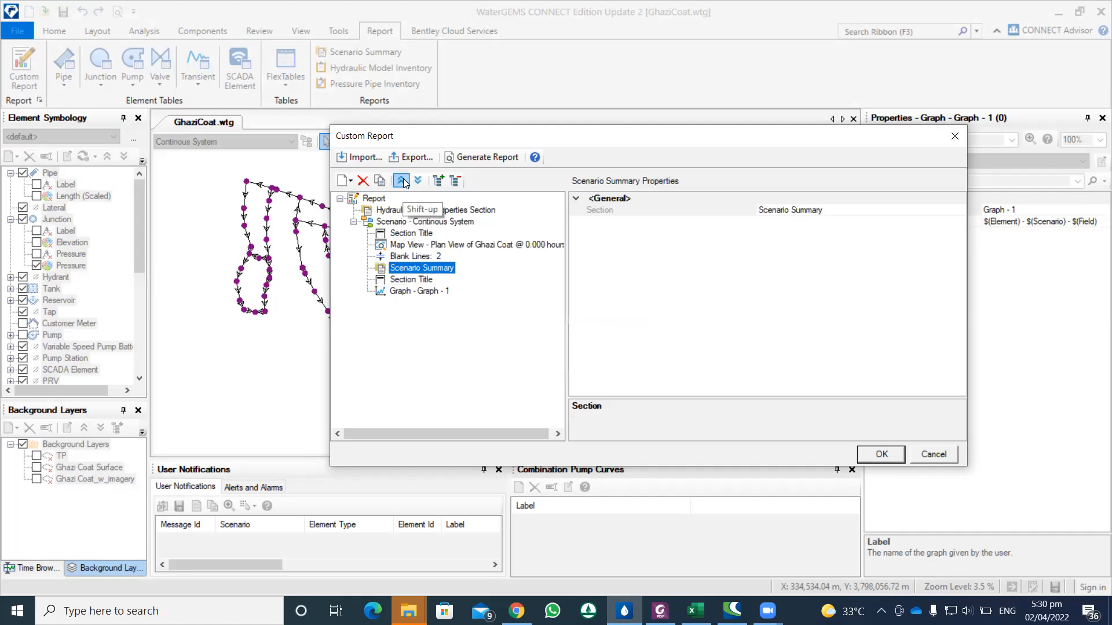
left_click(402, 181)
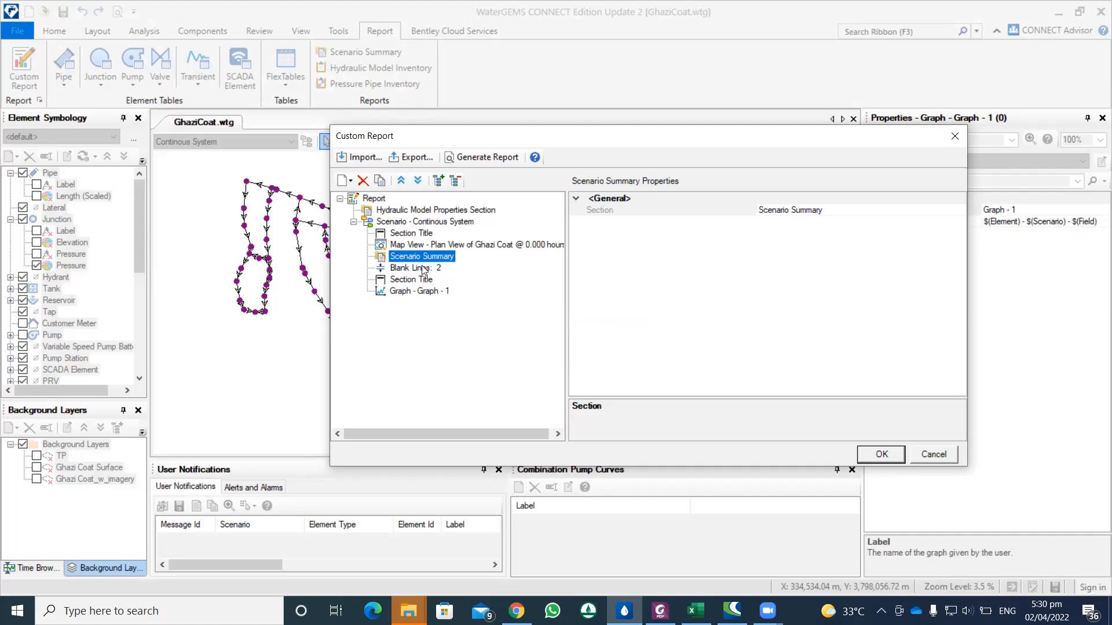
Regenerate the report and check the Scenario Summary on page 2 of 4.
left_click(474, 158)
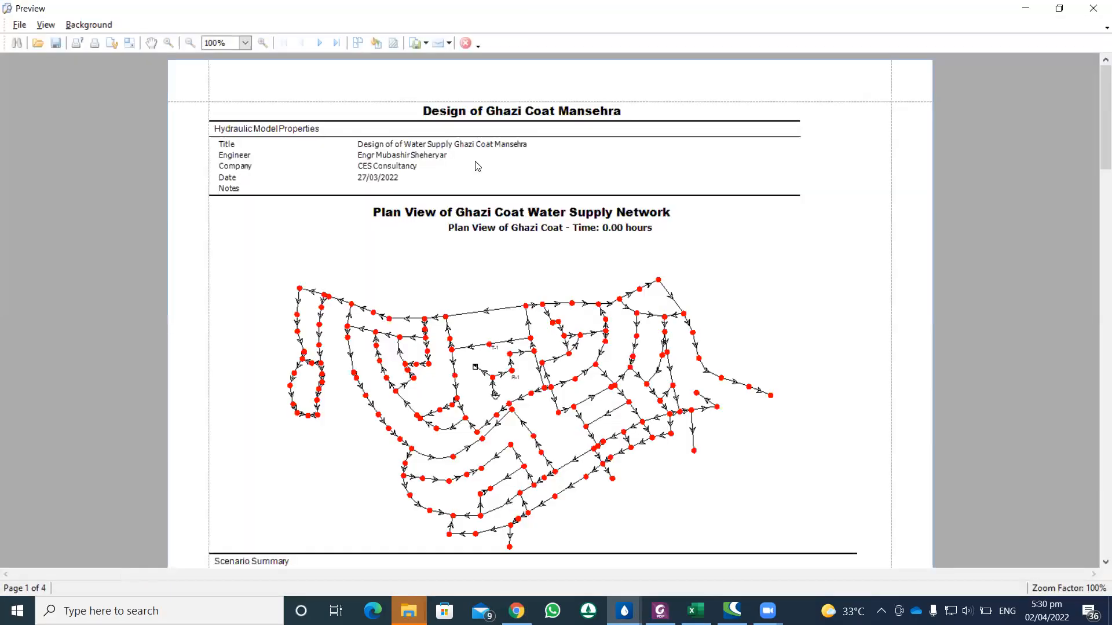
scroll(516, 193, "down", 4)
scroll(515, 193, "down", 6)
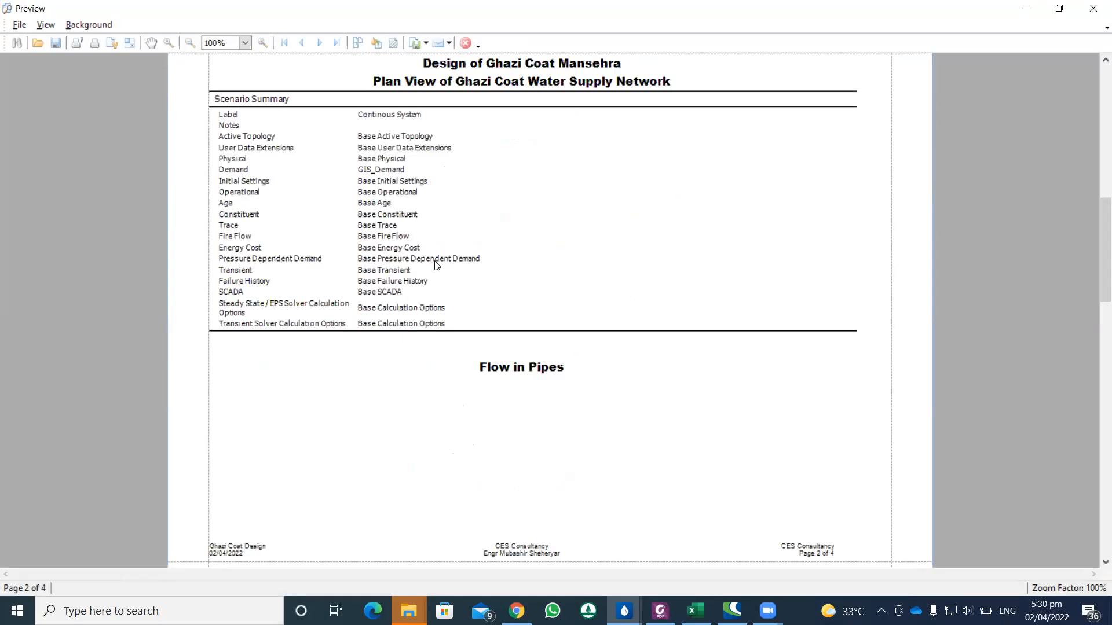
scroll(437, 265, "down", 2)
scroll(359, 293, "down", 2)
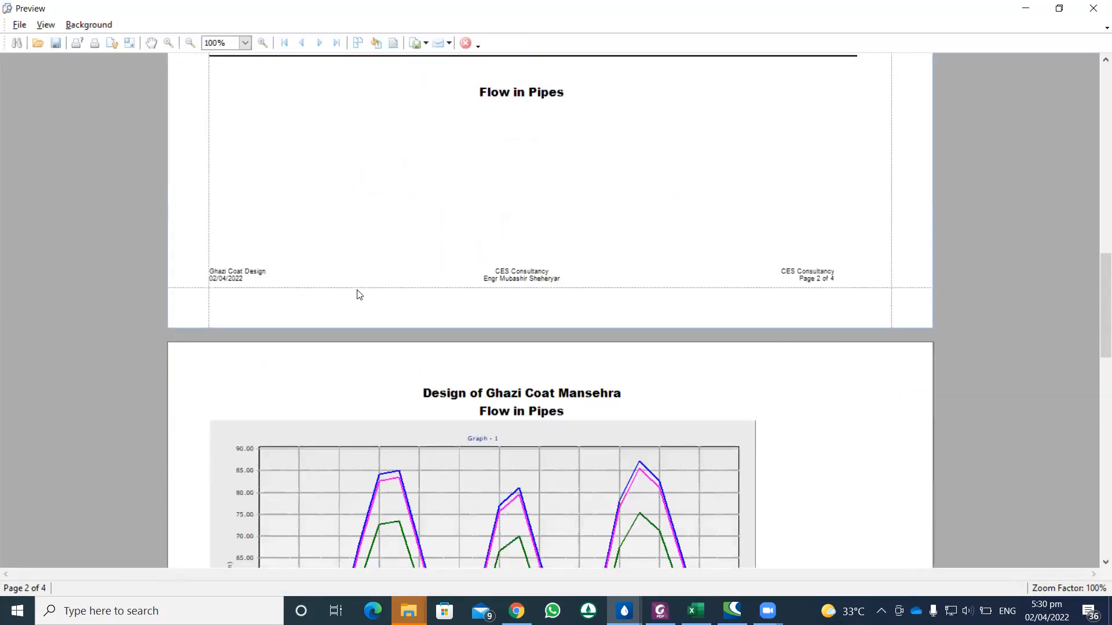
scroll(371, 297, "up", 2)
left_click(1081, 8)
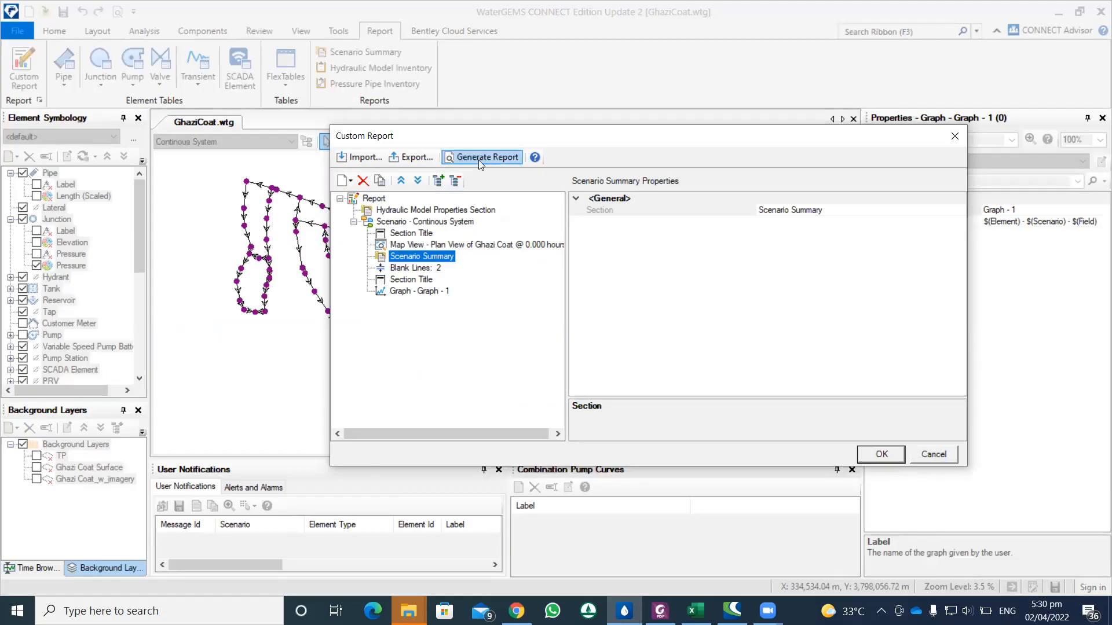
Add a Hydraulic Summary and place it right after the Scenario Summary.
right_click(421, 222)
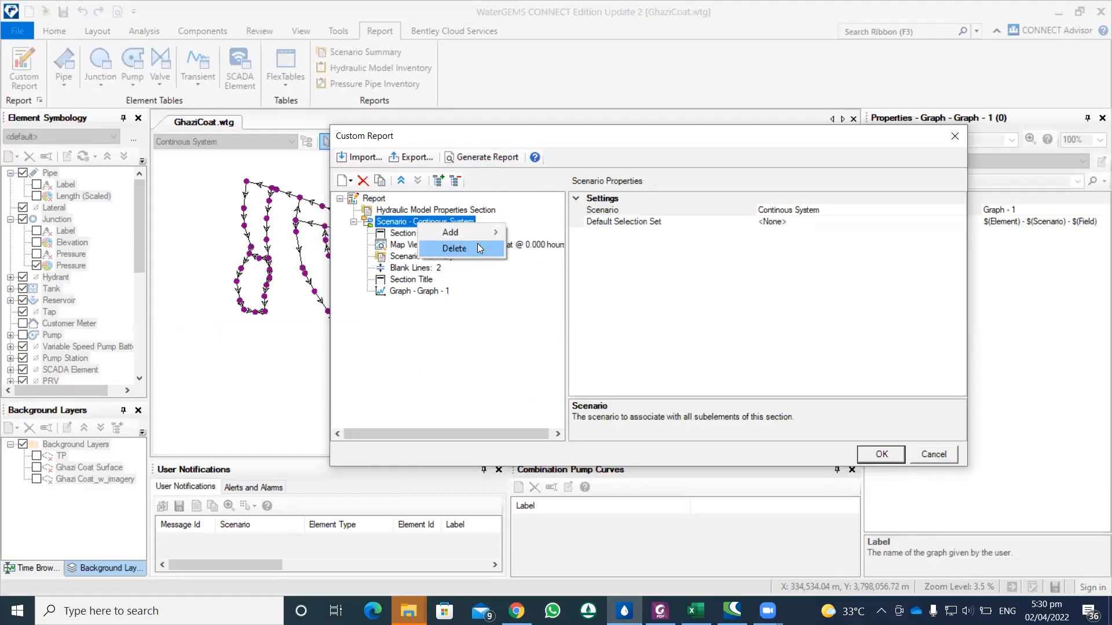
mouse_move(599, 360)
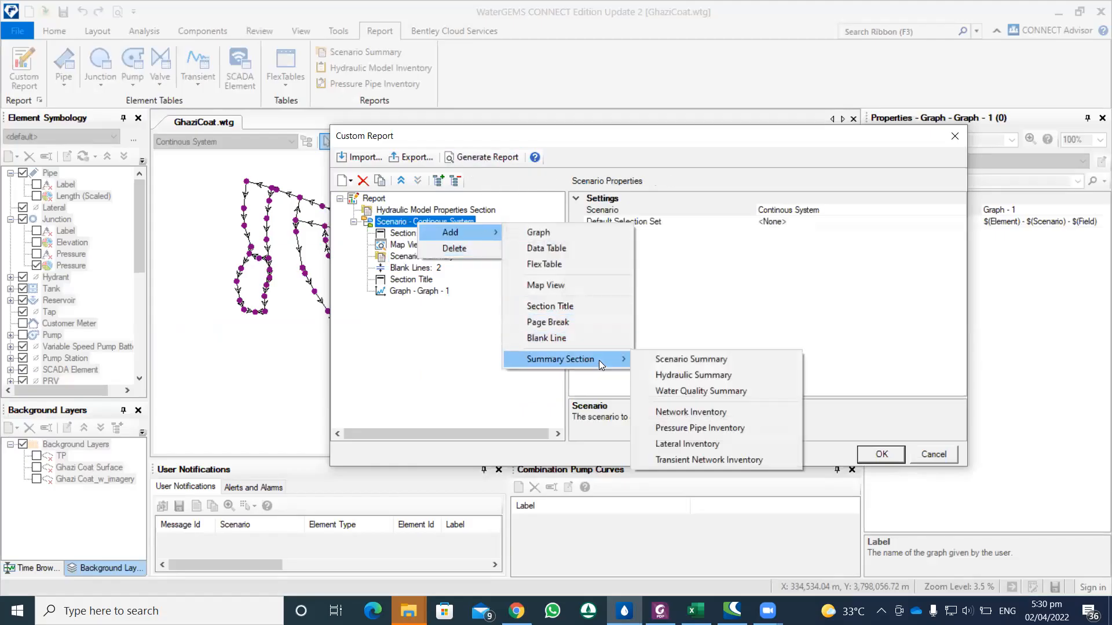
left_click(677, 376)
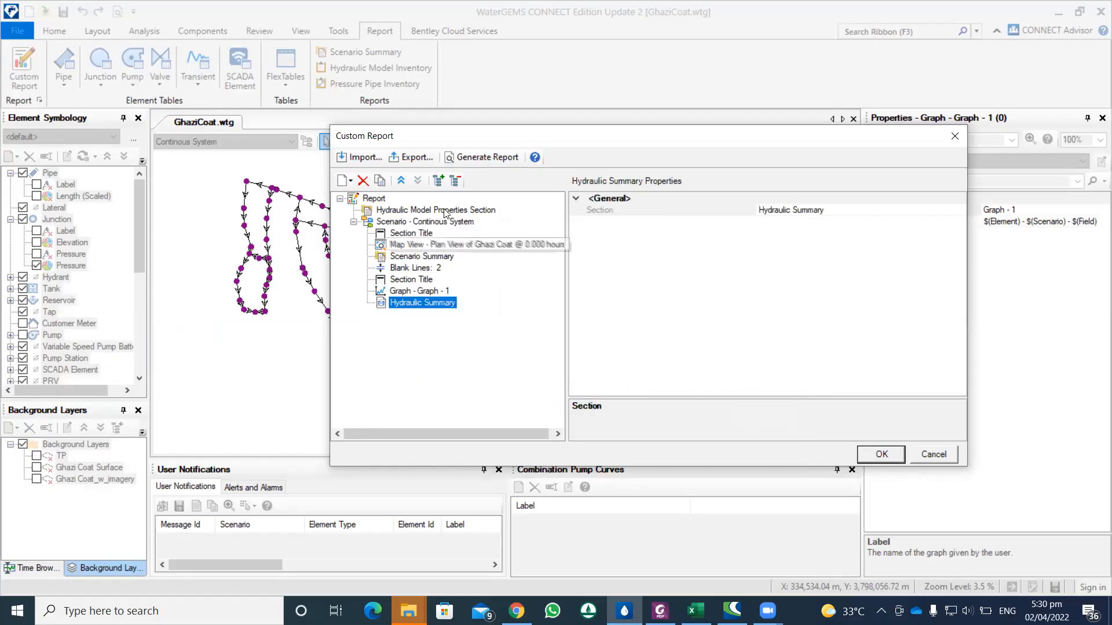
left_click(401, 180)
left_click(400, 180)
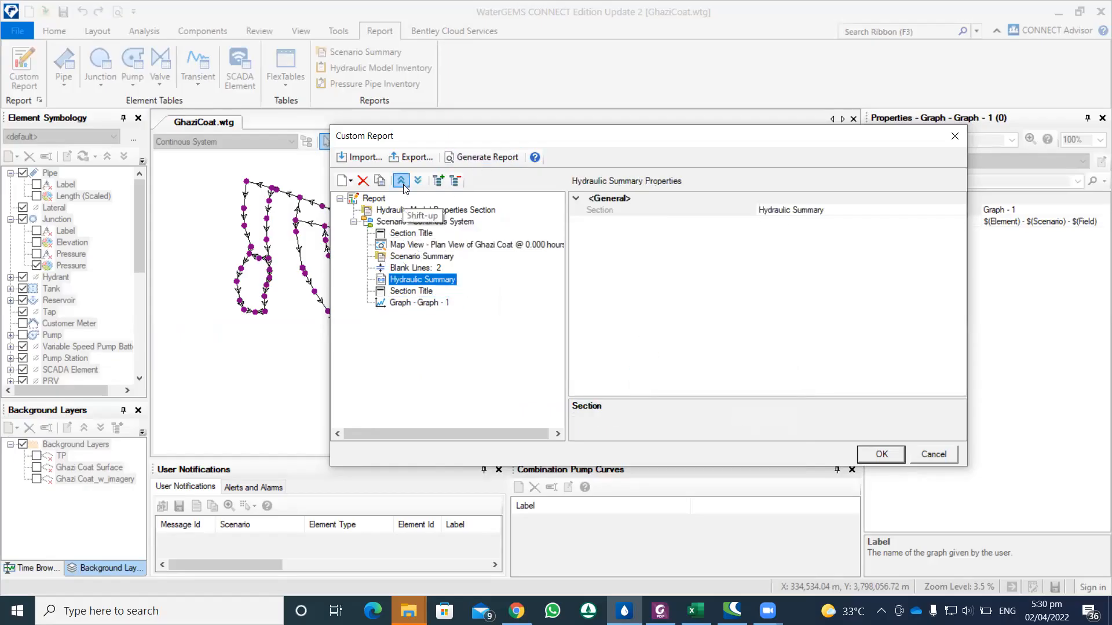
left_click(403, 186)
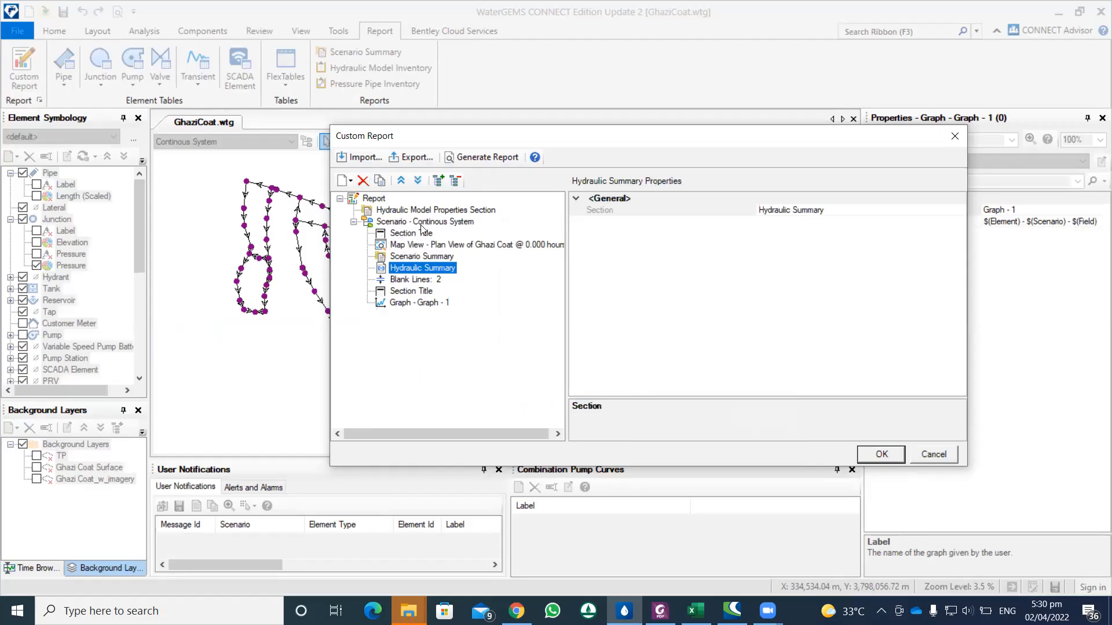
Regenerate the report and review the Hydraulic Summary (EPS, Hazen-Williams, 24 hours) on page 2.
left_click(487, 157)
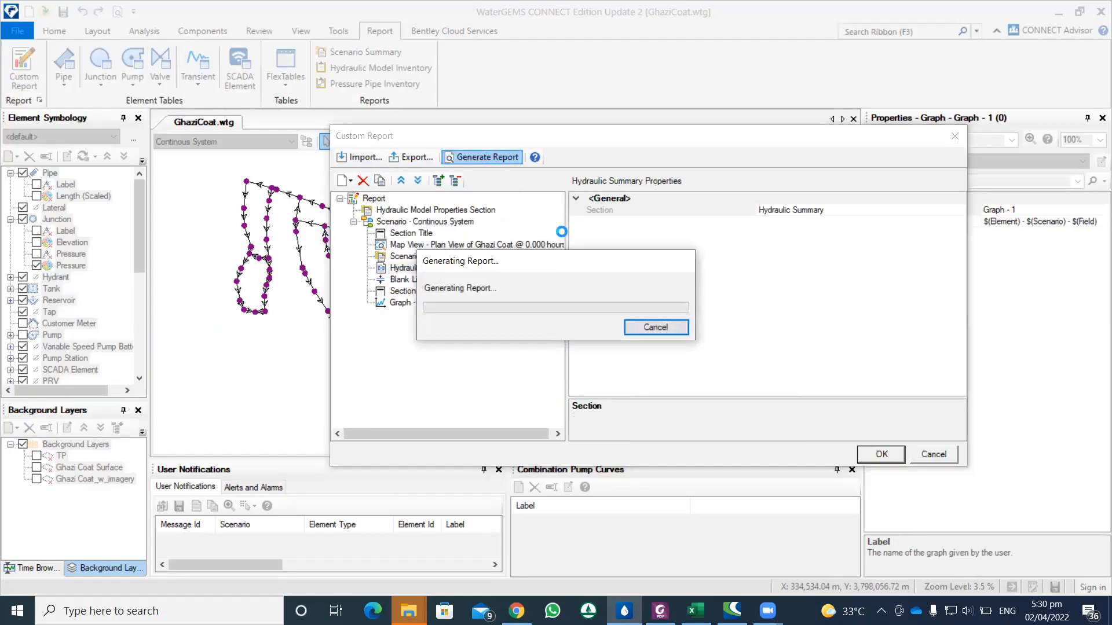
scroll(566, 255, "down", 10)
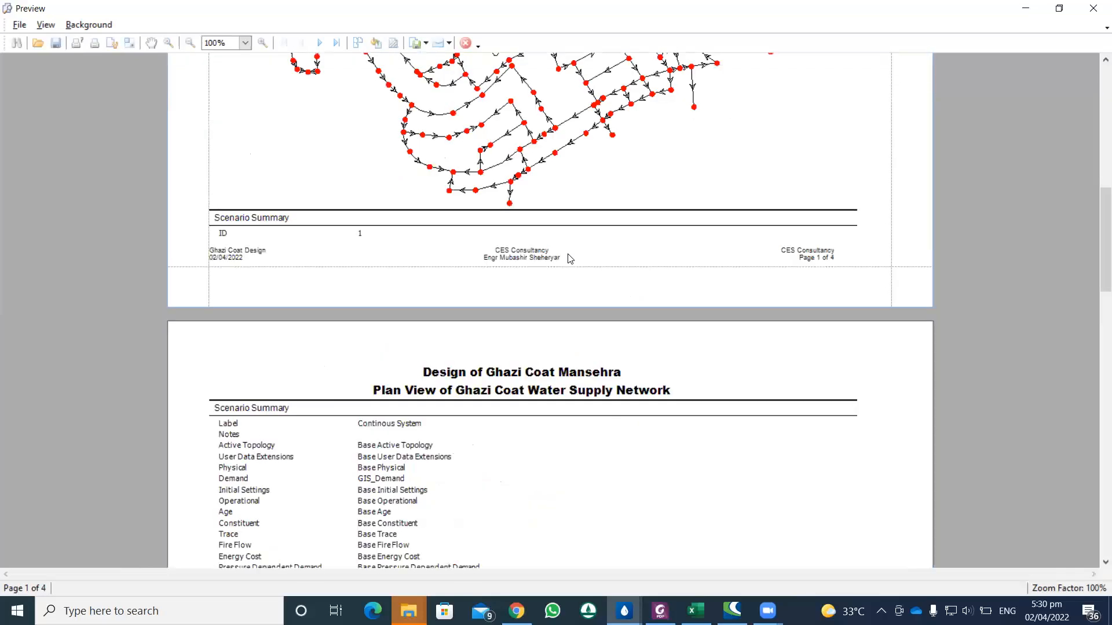
scroll(568, 254, "down", 6)
scroll(568, 255, "up", 5)
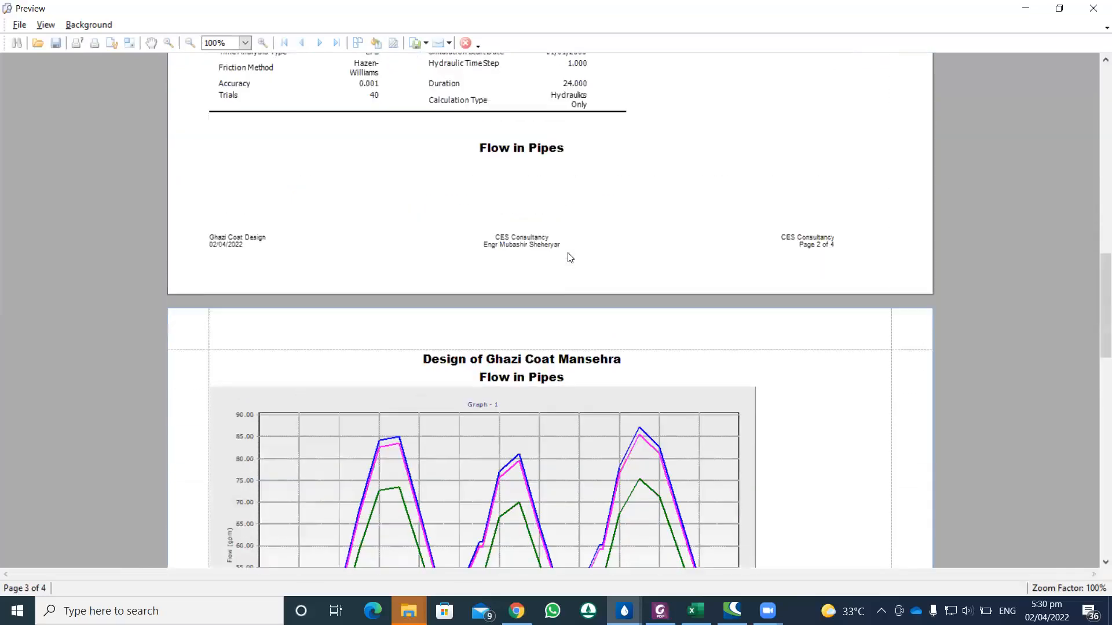
scroll(568, 257, "up", 8)
scroll(570, 258, "down", 6)
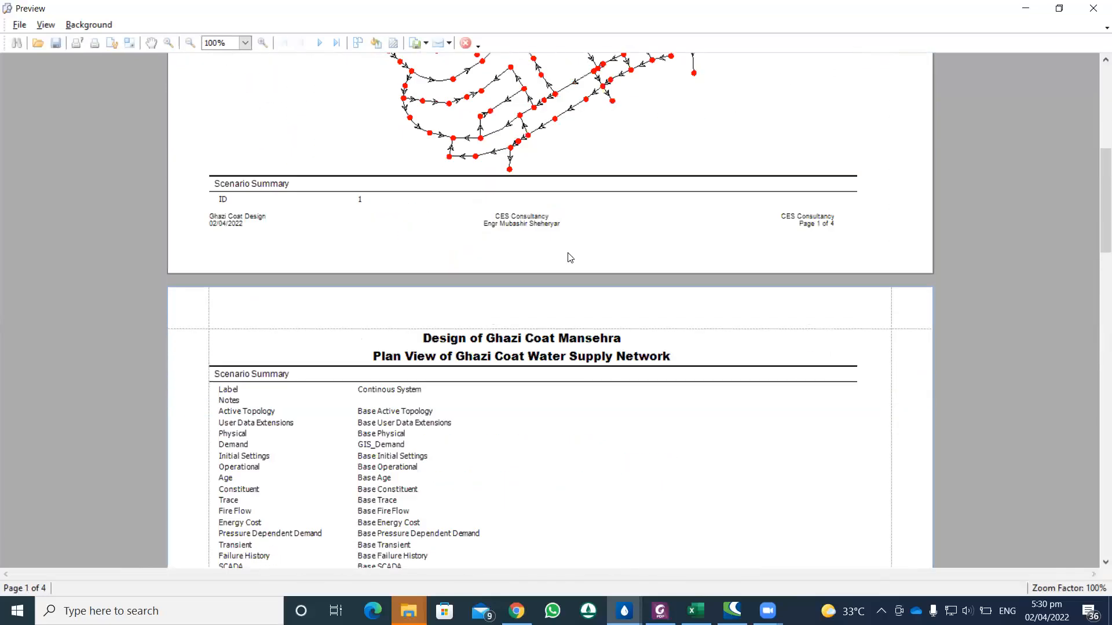
scroll(571, 258, "down", 3)
scroll(498, 253, "up", 1)
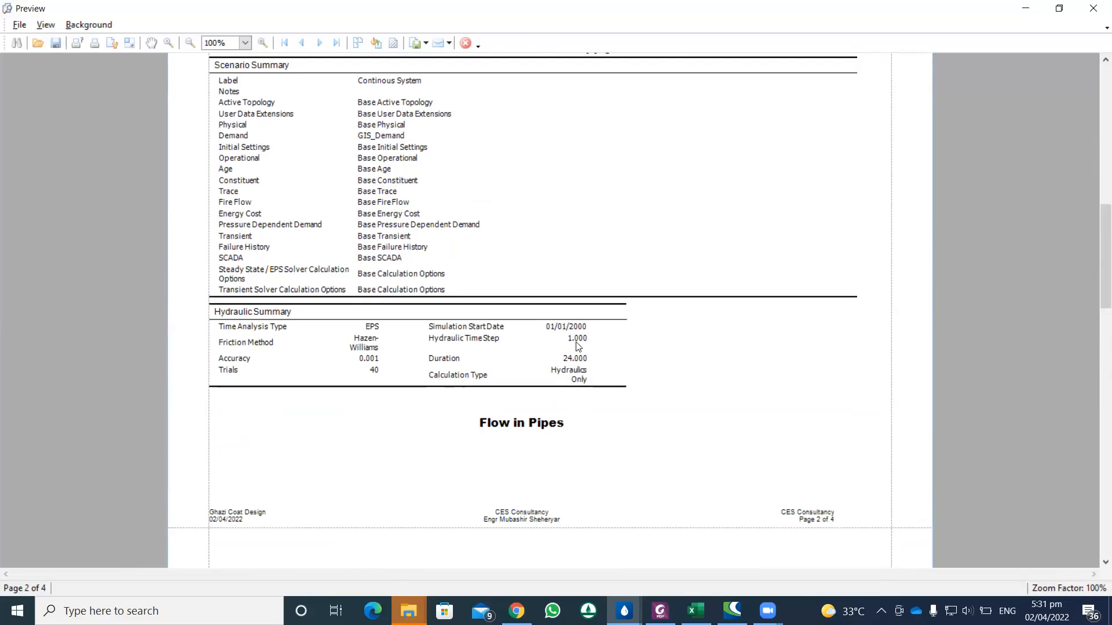
left_click(1093, 9)
Add a Pressure Pipe Inventory and move it up after the Hydraulic Summary.
left_click(421, 234)
right_click(426, 222)
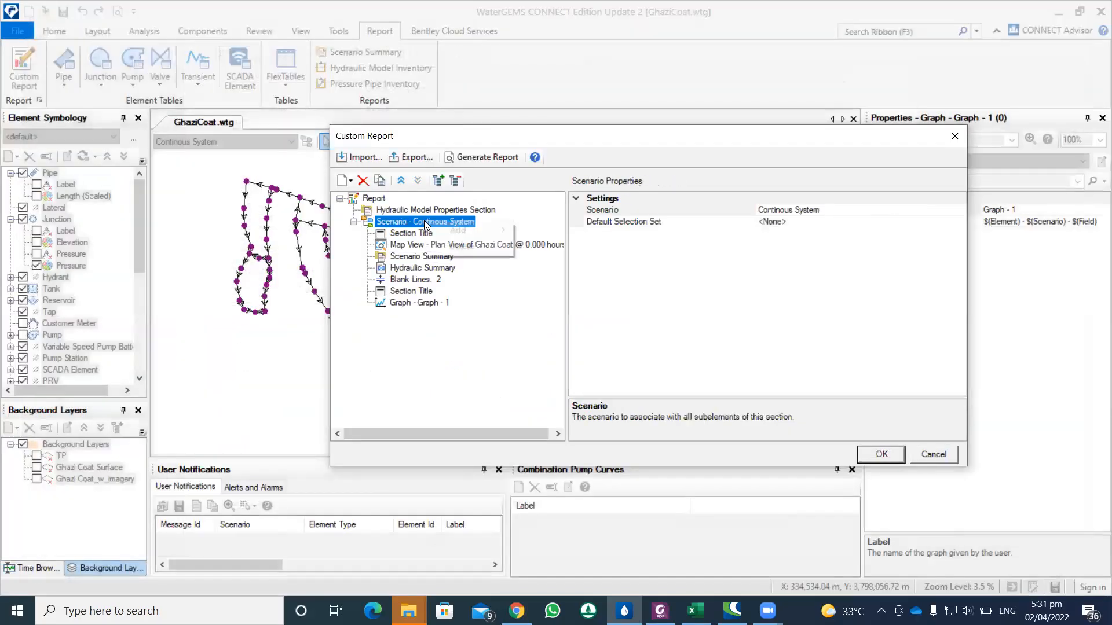
mouse_move(474, 230)
mouse_move(603, 359)
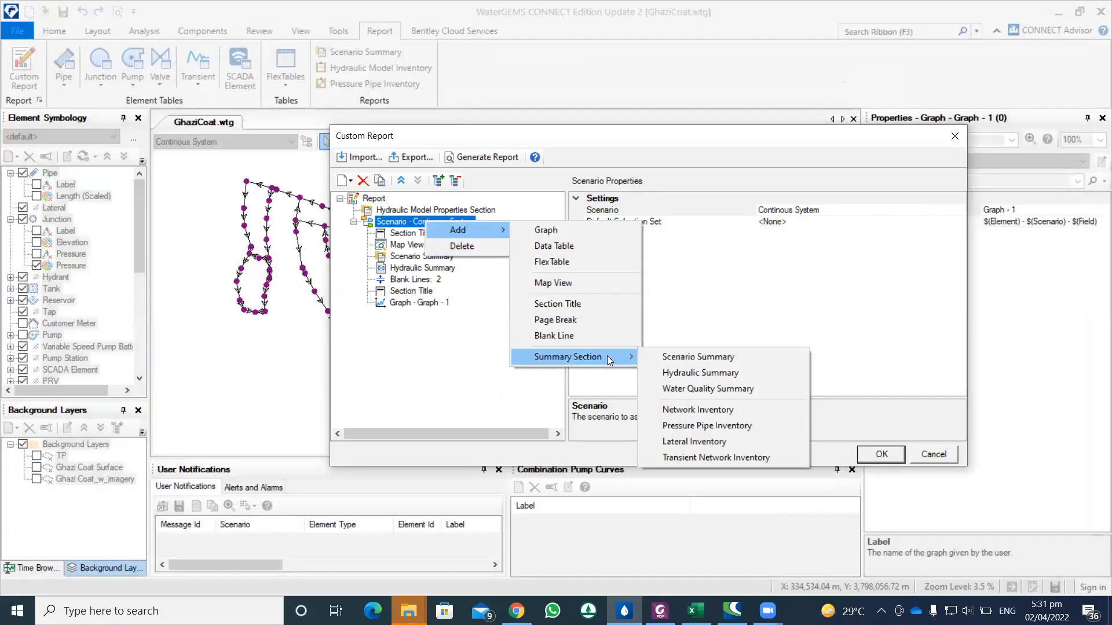
left_click(684, 425)
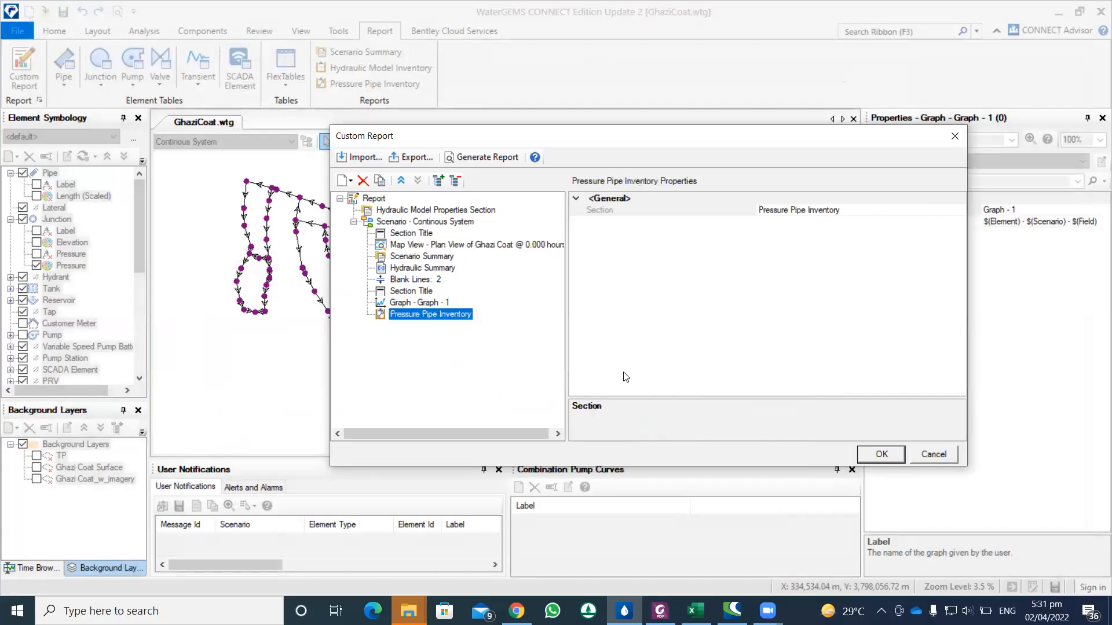
left_click(418, 180)
left_click(418, 181)
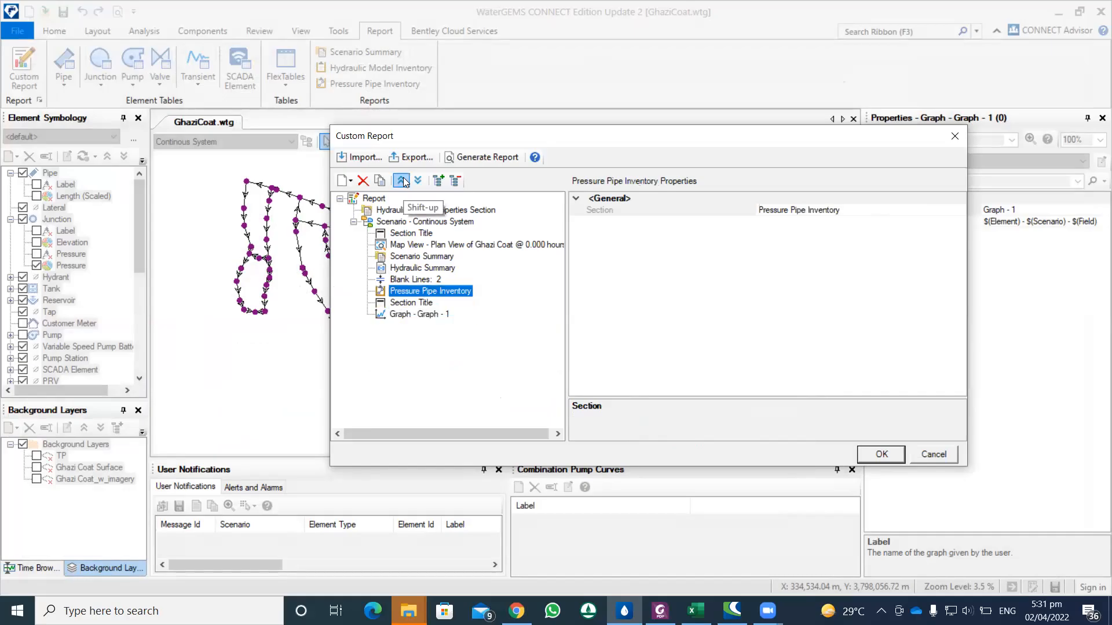
left_click(418, 181)
Regenerate the now 5-page report and review the 9,526 m pipe inventory.
left_click(482, 157)
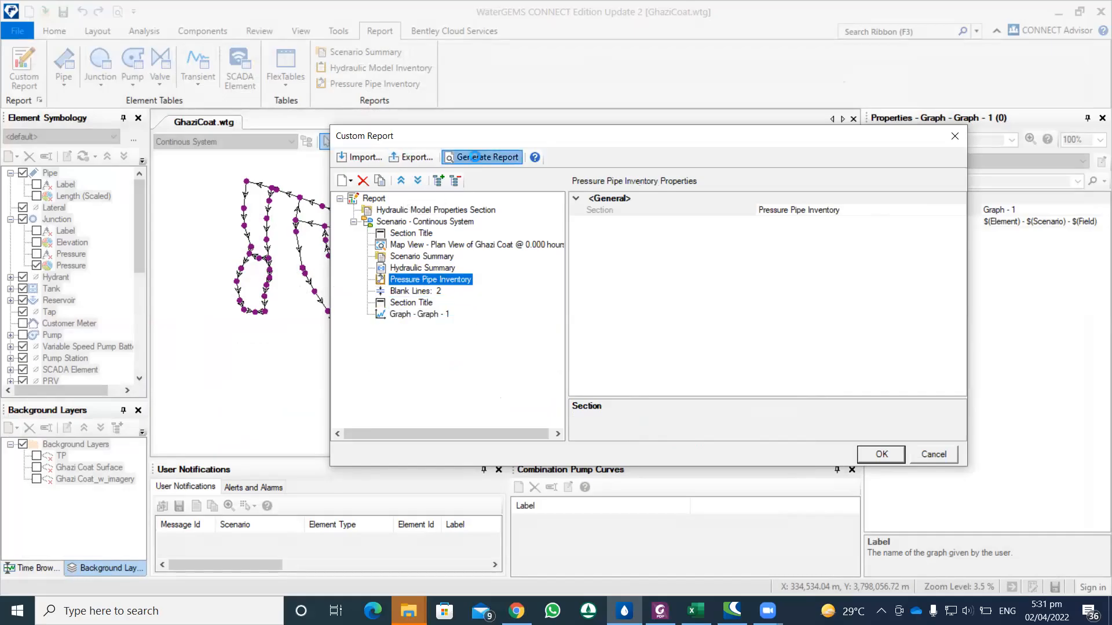
scroll(600, 275, "down", 10)
scroll(600, 276, "down", 10)
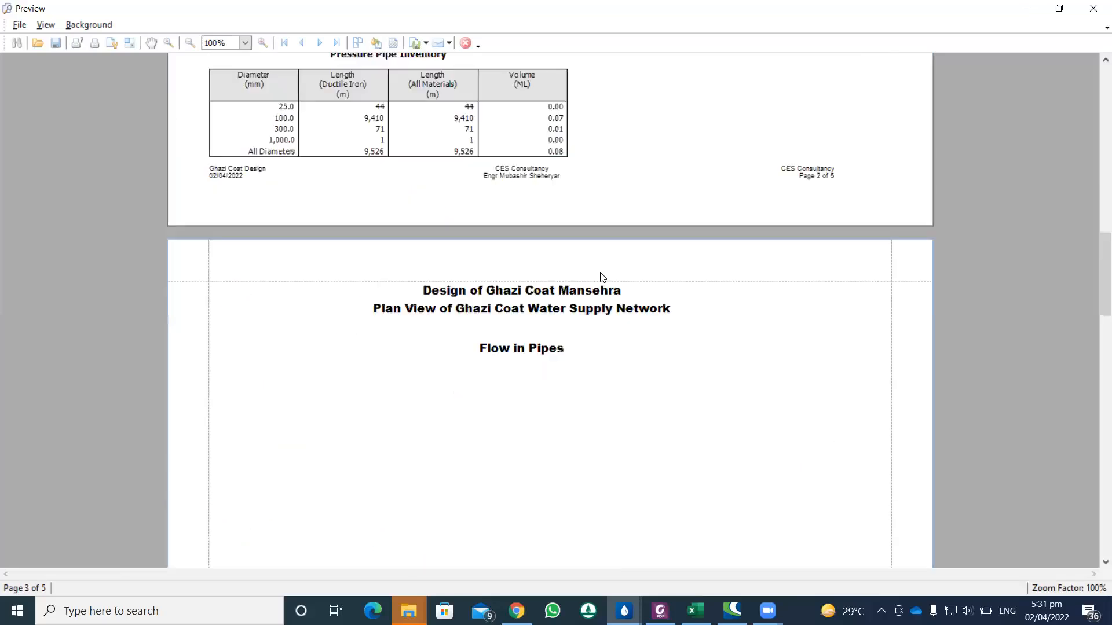
scroll(601, 276, "up", 3)
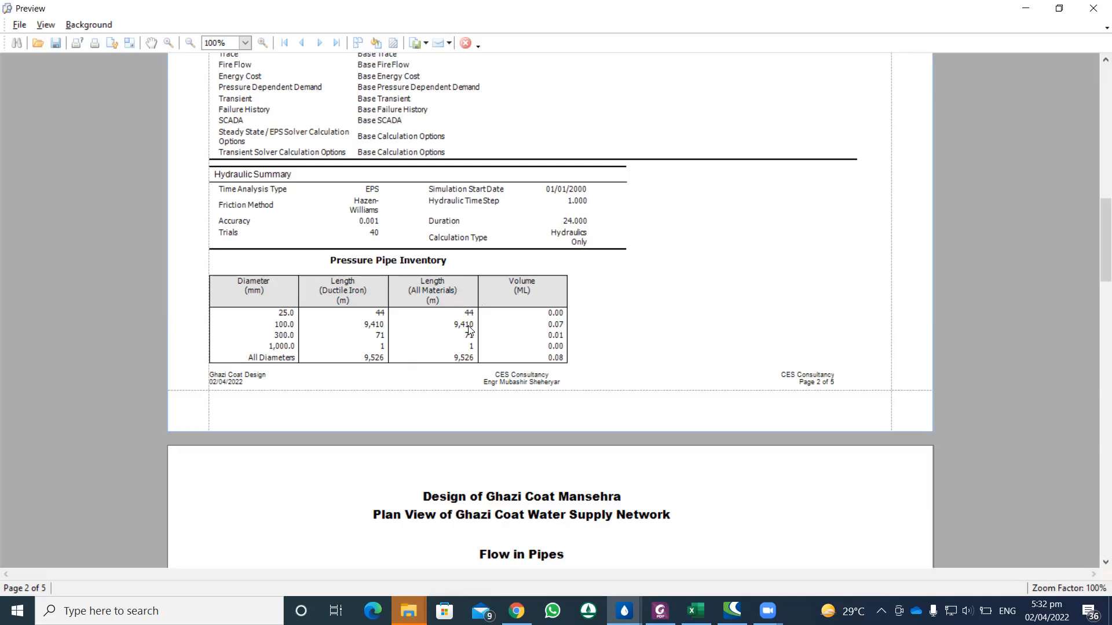
scroll(469, 331, "down", 2)
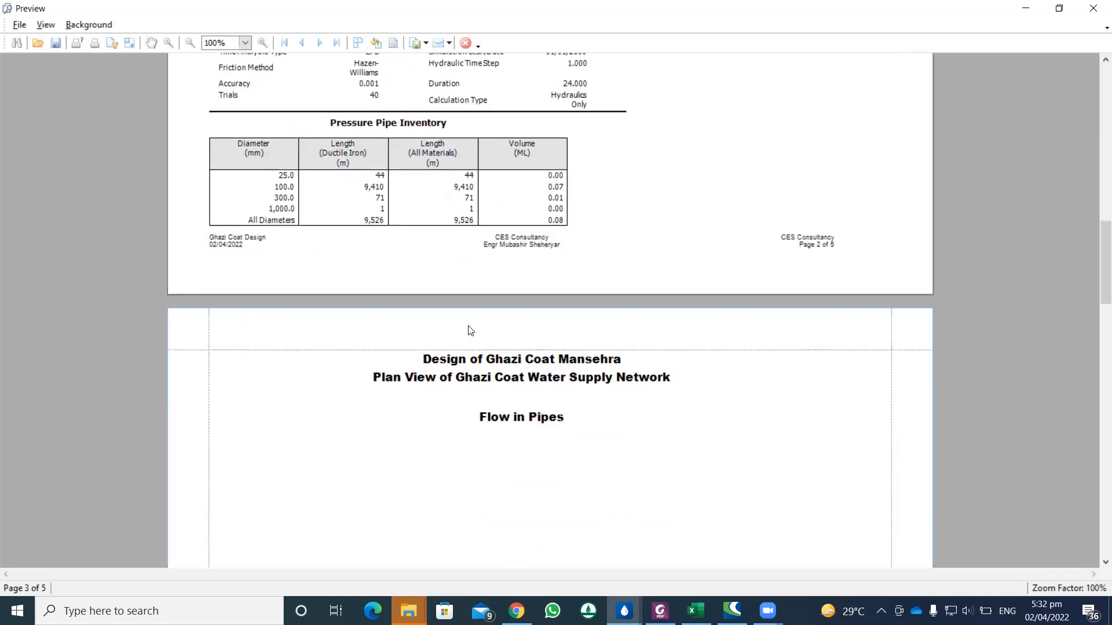
left_click(1094, 8)
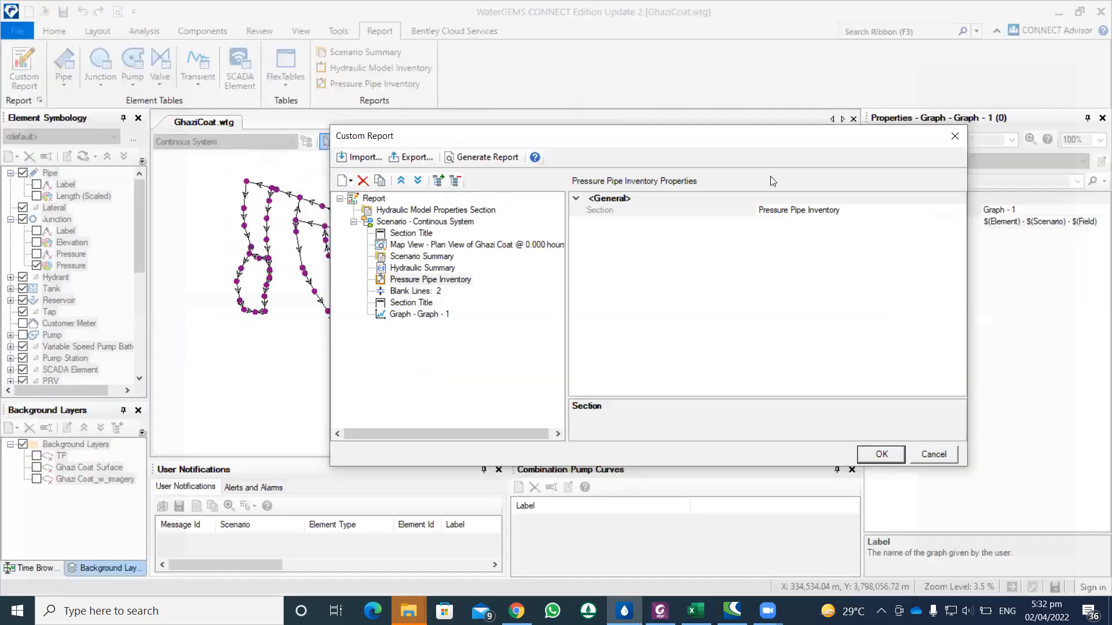
Add a Network Inventory and place it after the Pressure Pipe Inventory.
right_click(421, 225)
mouse_move(455, 233)
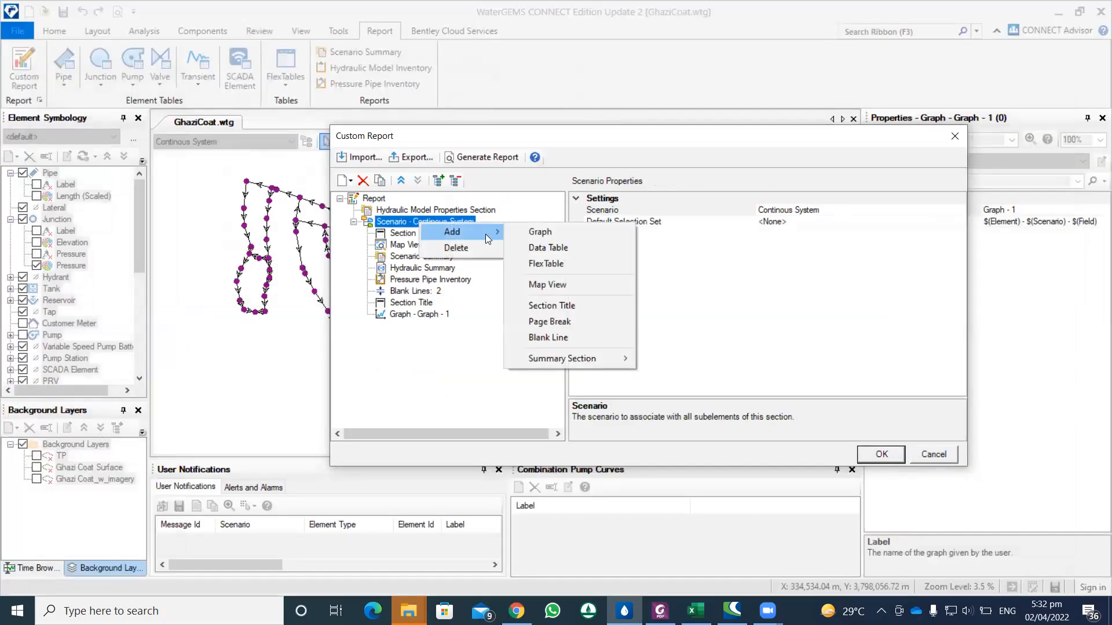
mouse_move(588, 359)
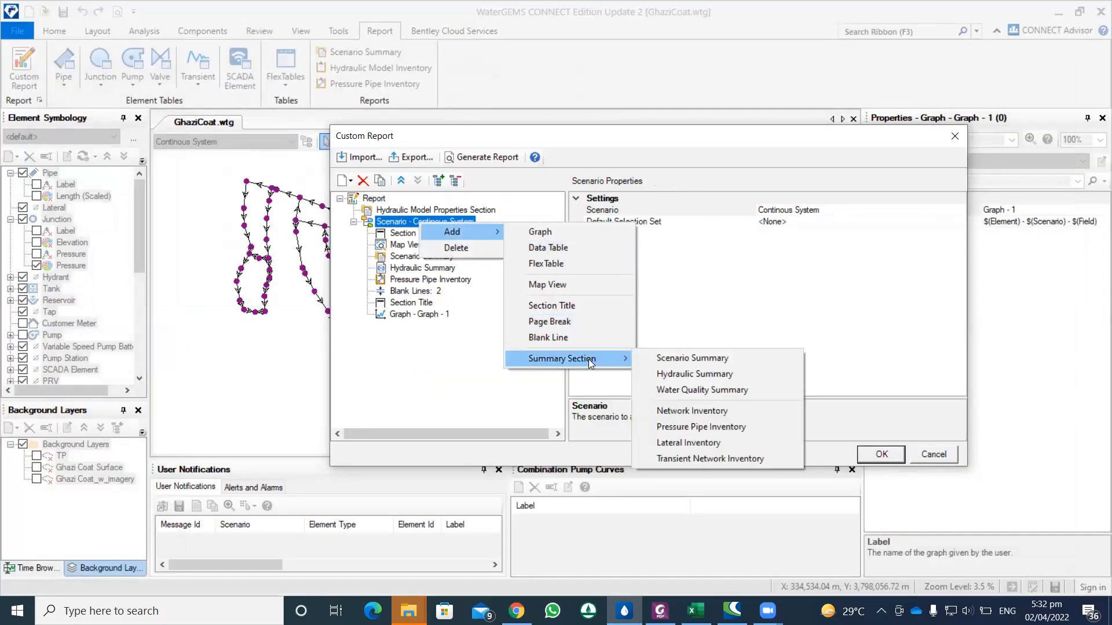
left_click(663, 410)
left_click(401, 181)
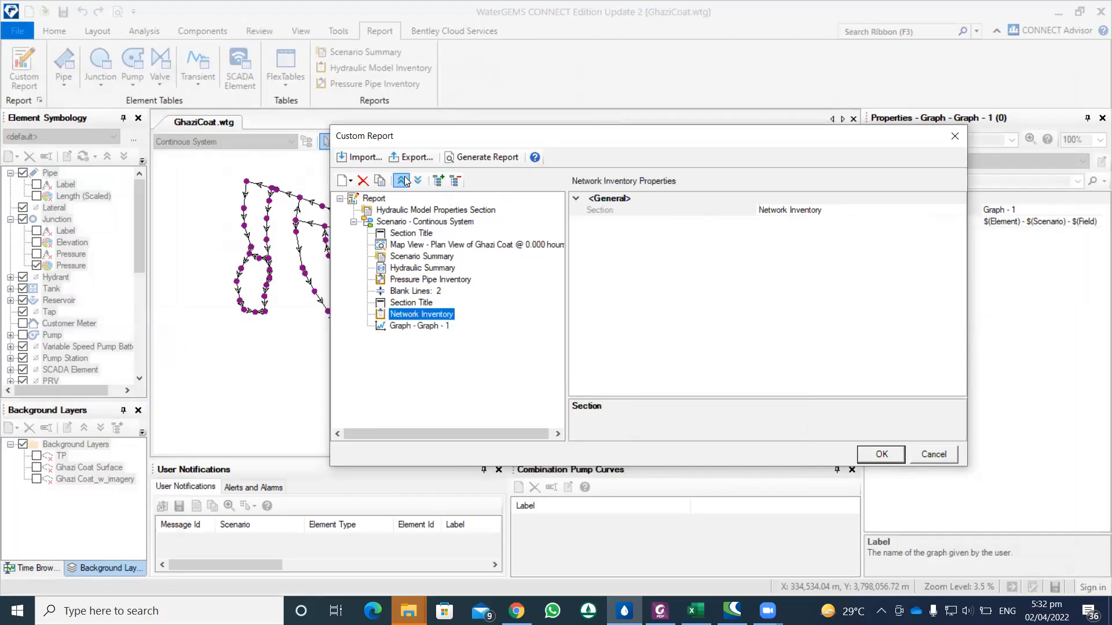
left_click(401, 181)
left_click(401, 181)
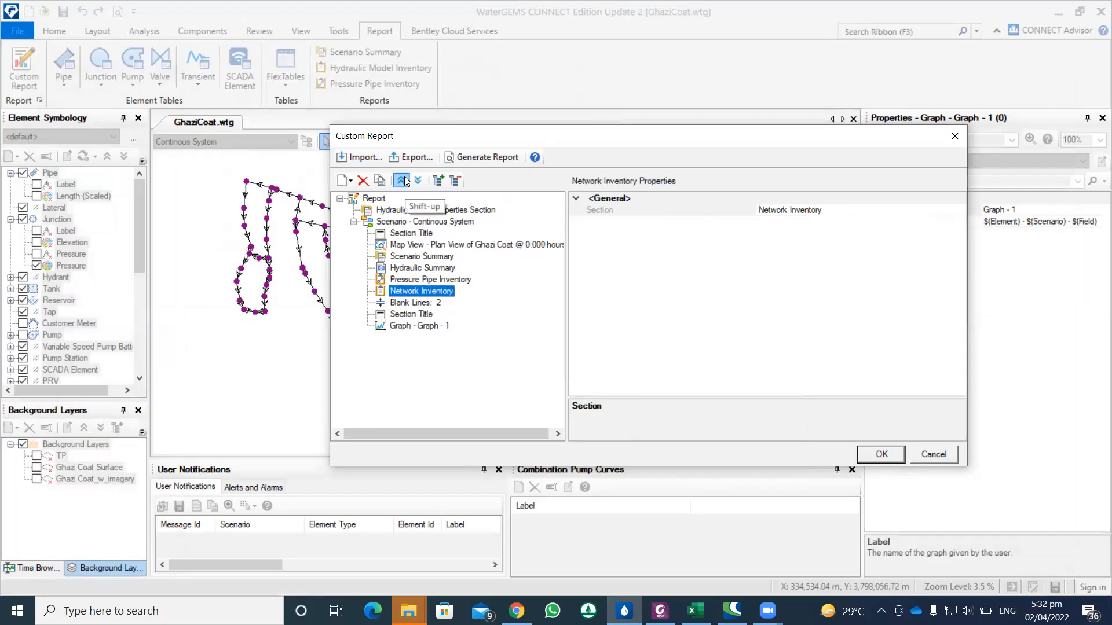
Regenerate the report and review the Network Inventory table on page 3 of 5.
left_click(480, 159)
scroll(460, 305, "down", 10)
scroll(460, 305, "down", 10)
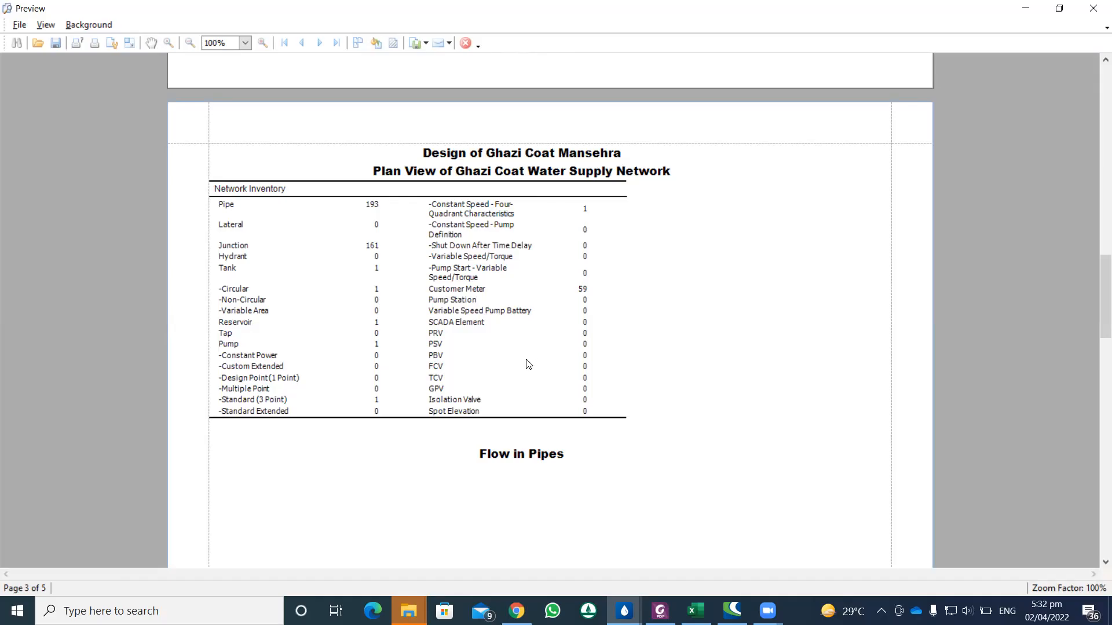
left_click(1093, 8)
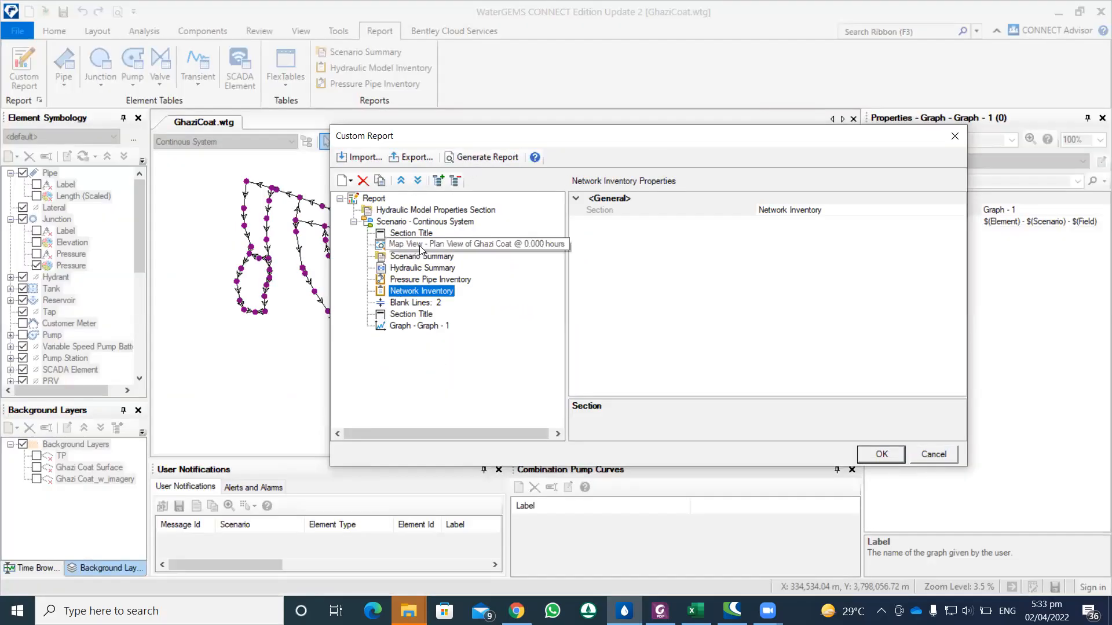
Add a FlexTable section under the Continous System scenario and set its label to Junction Table.
right_click(421, 225)
mouse_move(454, 235)
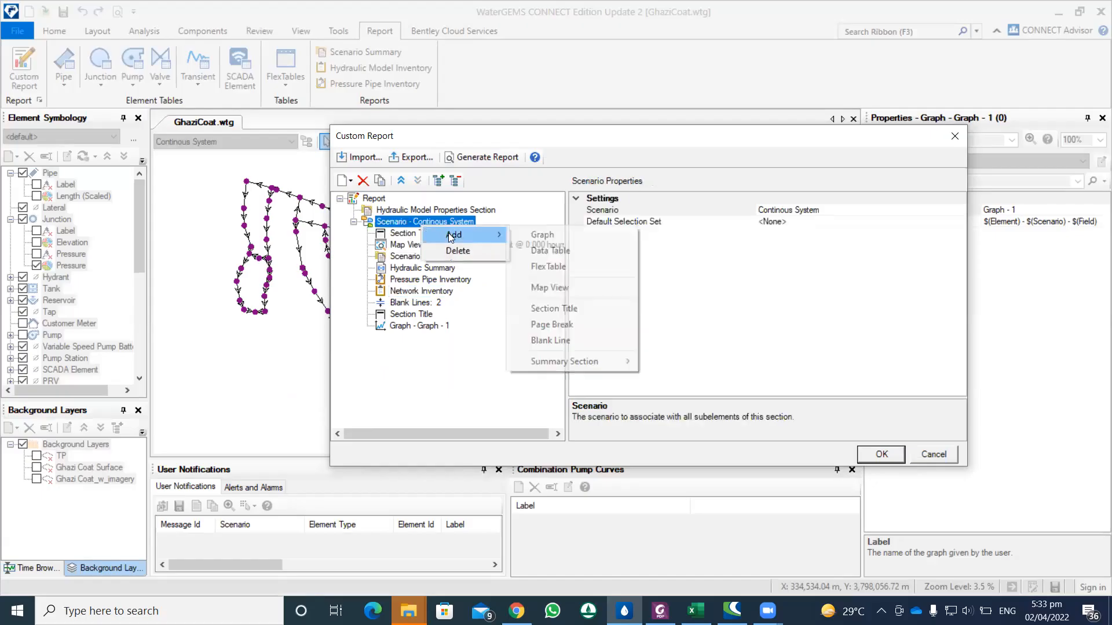
left_click(574, 265)
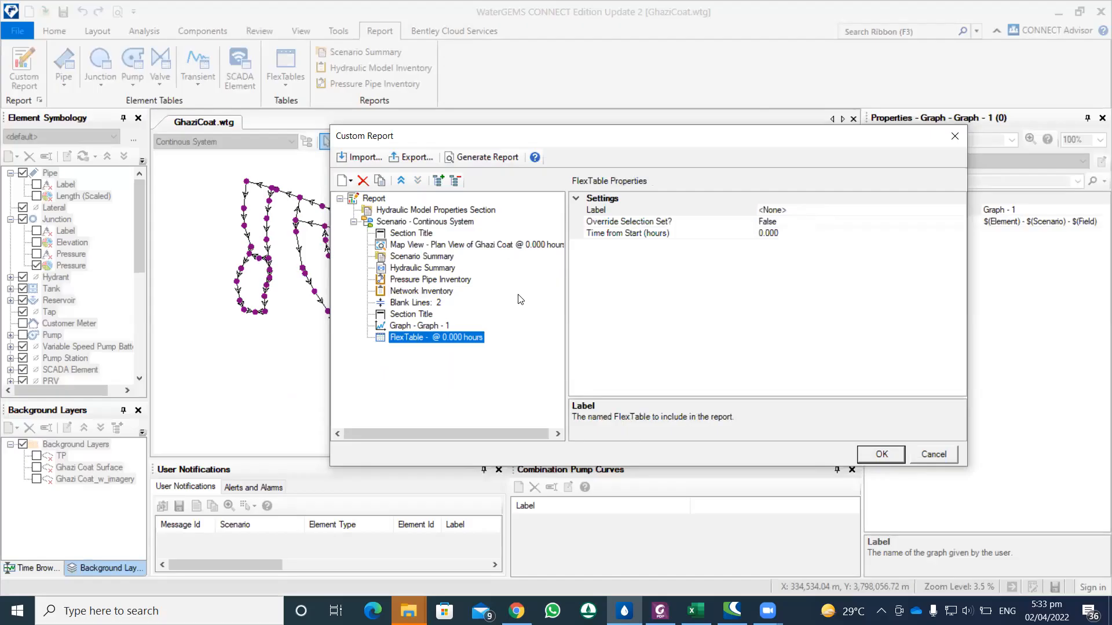
left_click(799, 232)
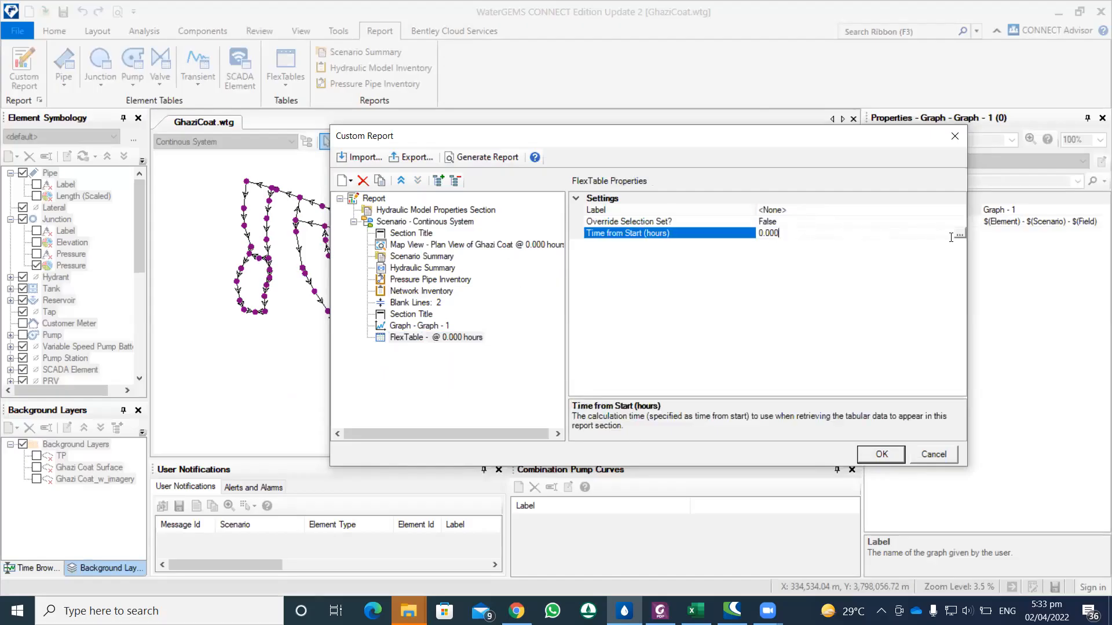
left_click(943, 211)
left_click(959, 210)
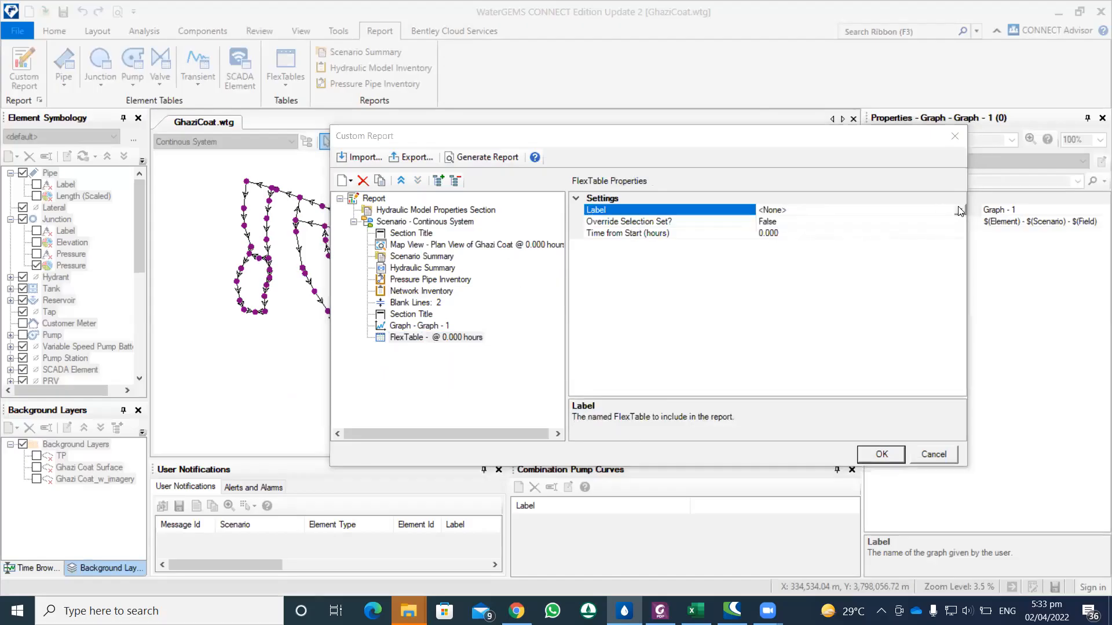
left_click(834, 223)
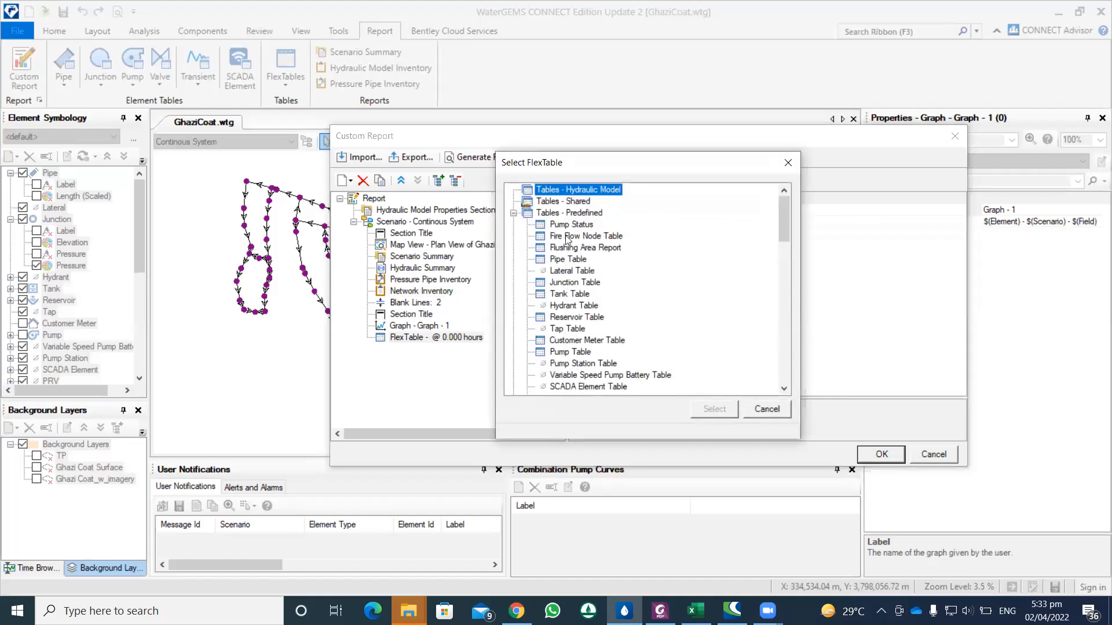
left_click(572, 284)
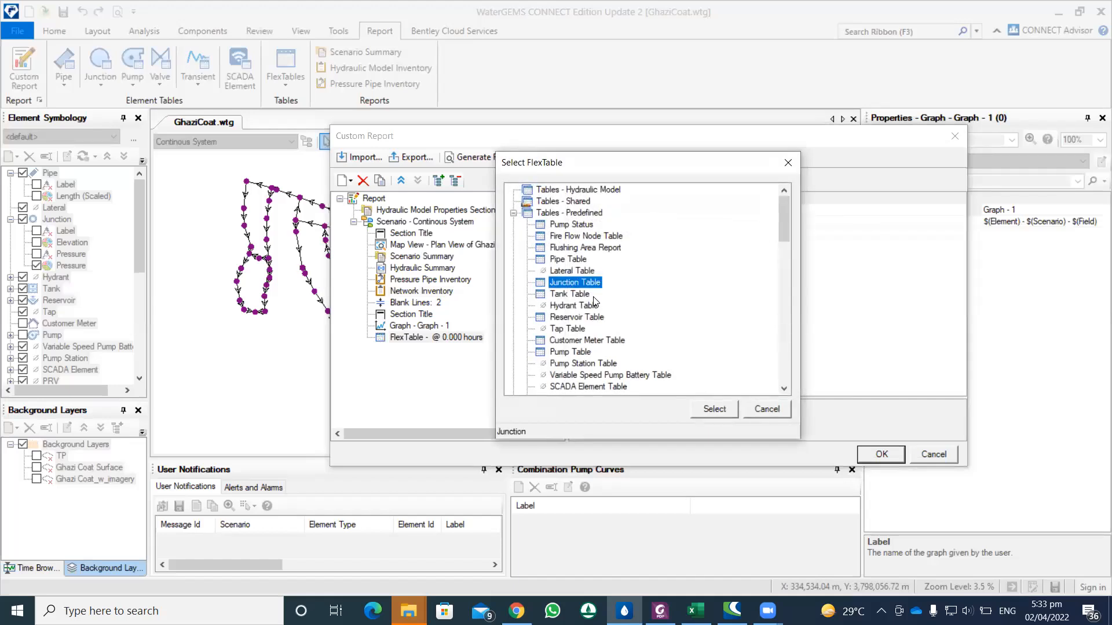
left_click(706, 407)
Check the time-step list without changing it, then move the Junction Table section up.
left_click(784, 234)
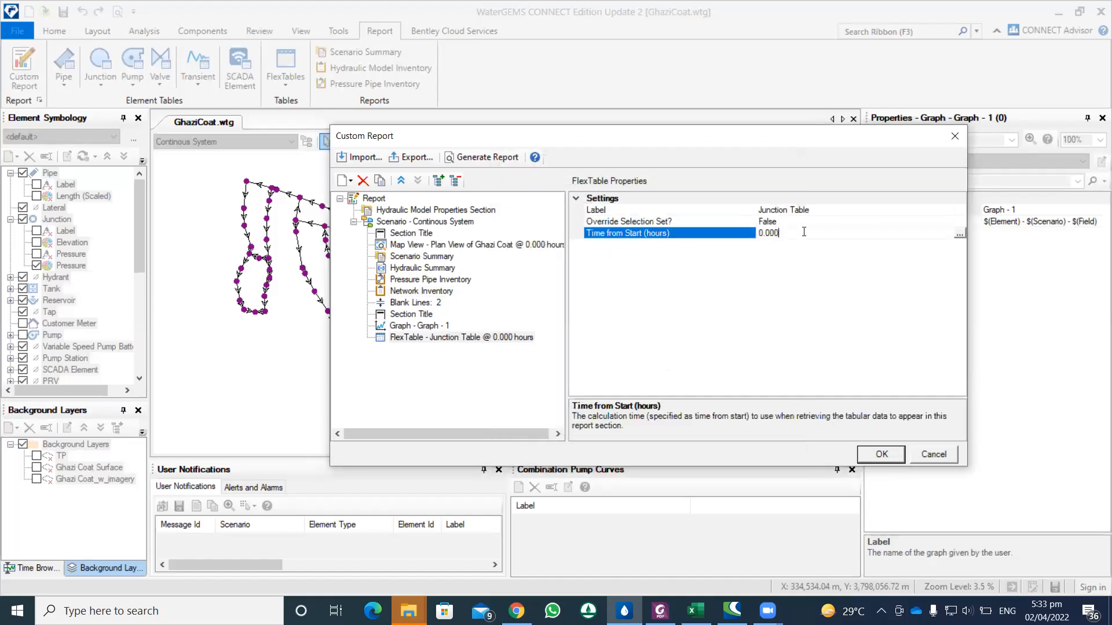
left_click(959, 233)
scroll(723, 273, "down", 1)
scroll(788, 243, "up", 4)
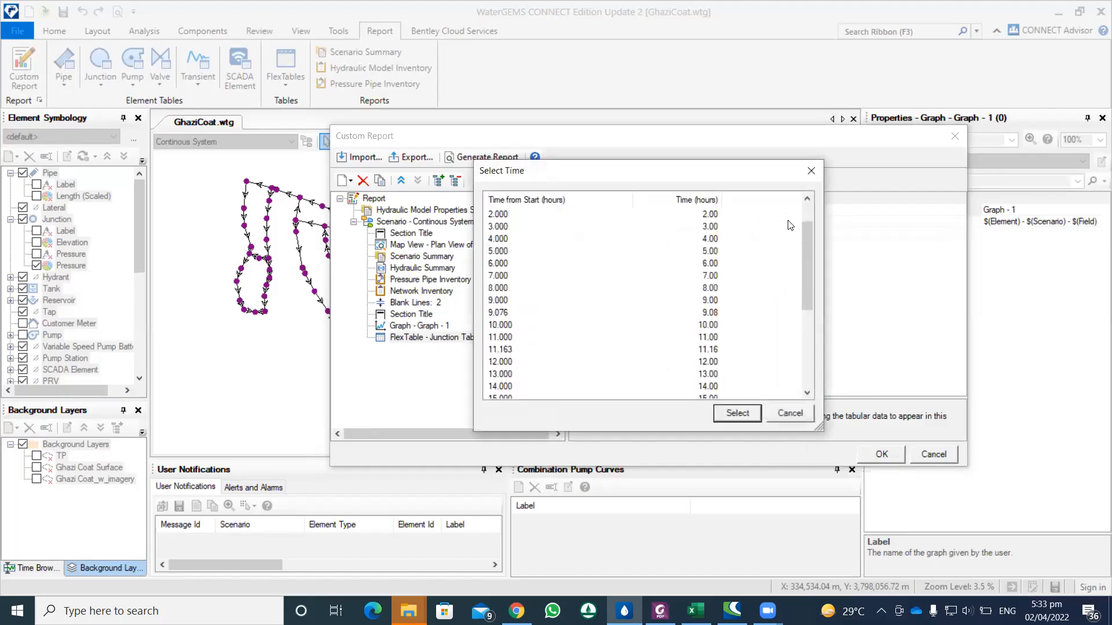
left_click(812, 171)
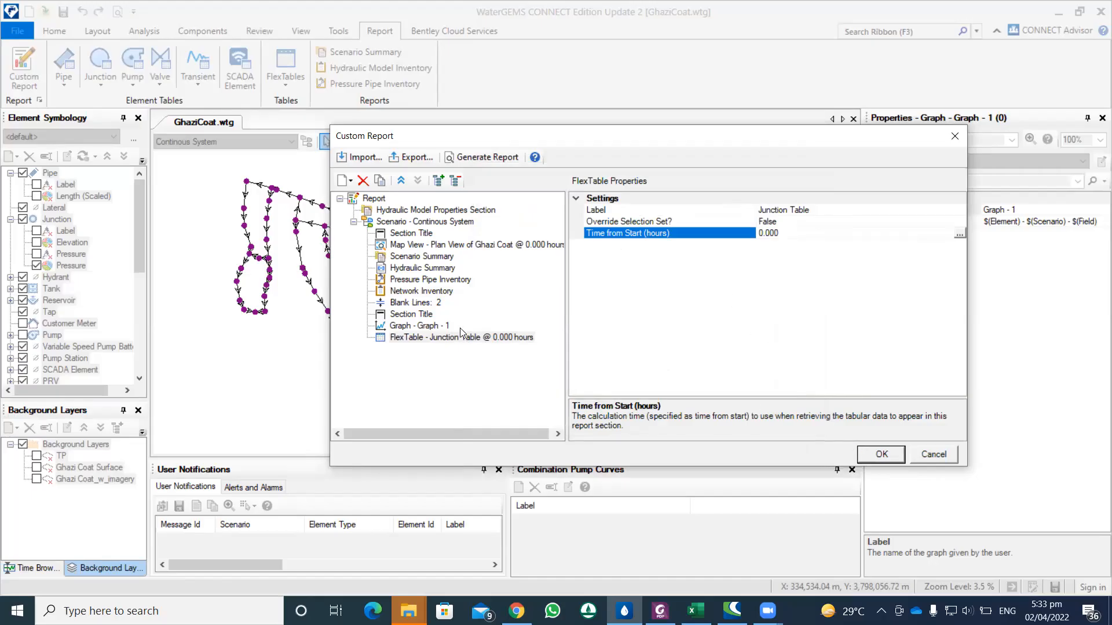
left_click(401, 180)
Move the Junction Table above the graph section, generate a trial report, then close the error log and preview.
left_click(401, 180)
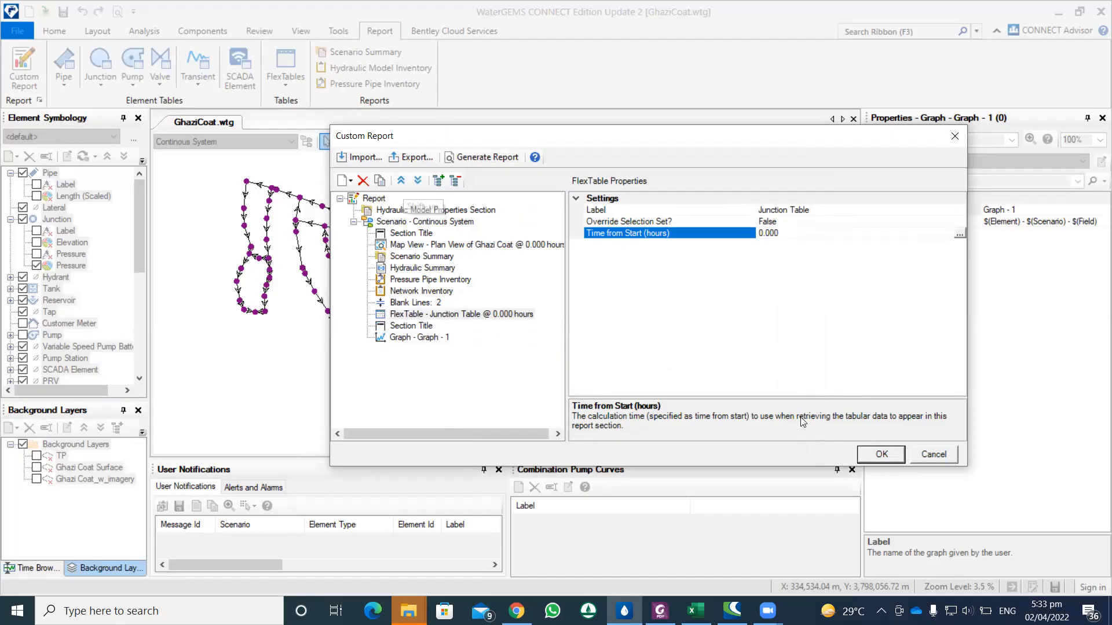
left_click(881, 454)
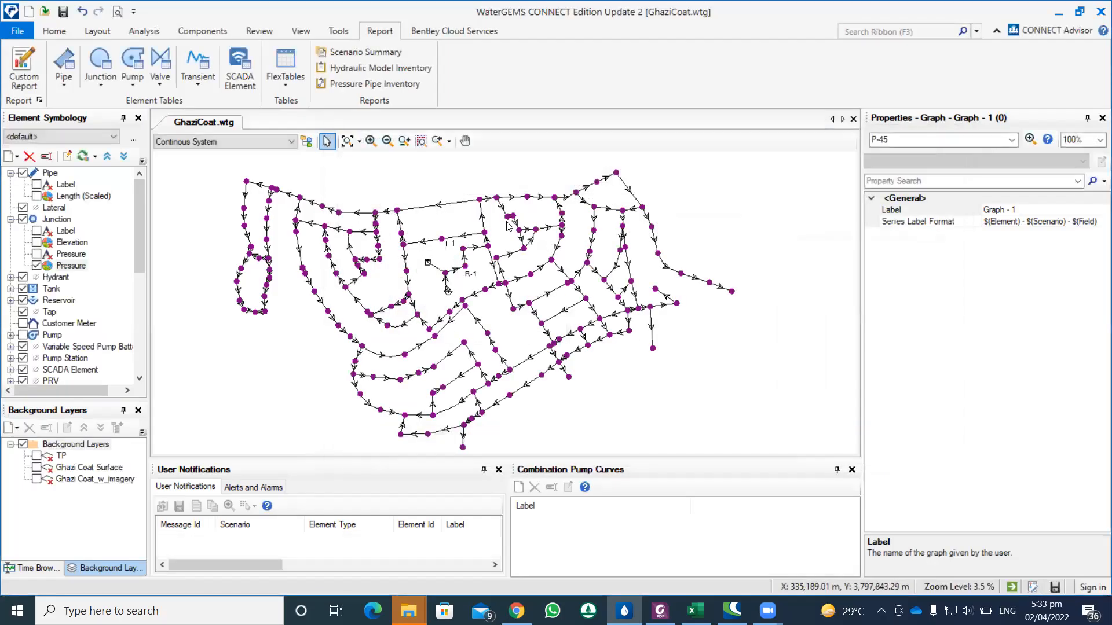
left_click(24, 68)
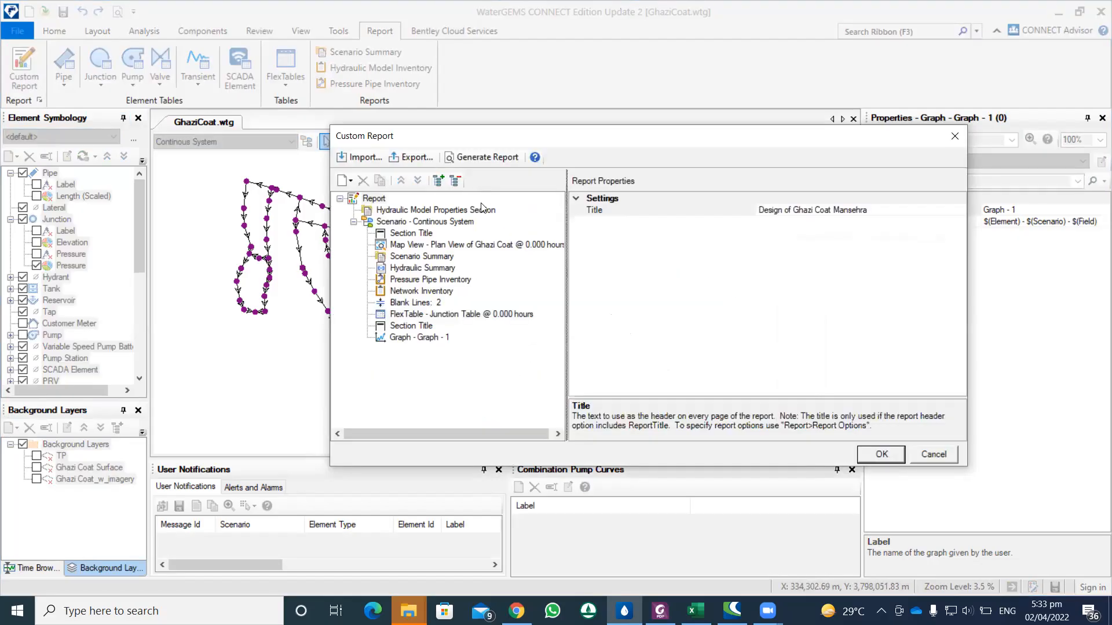
left_click(485, 158)
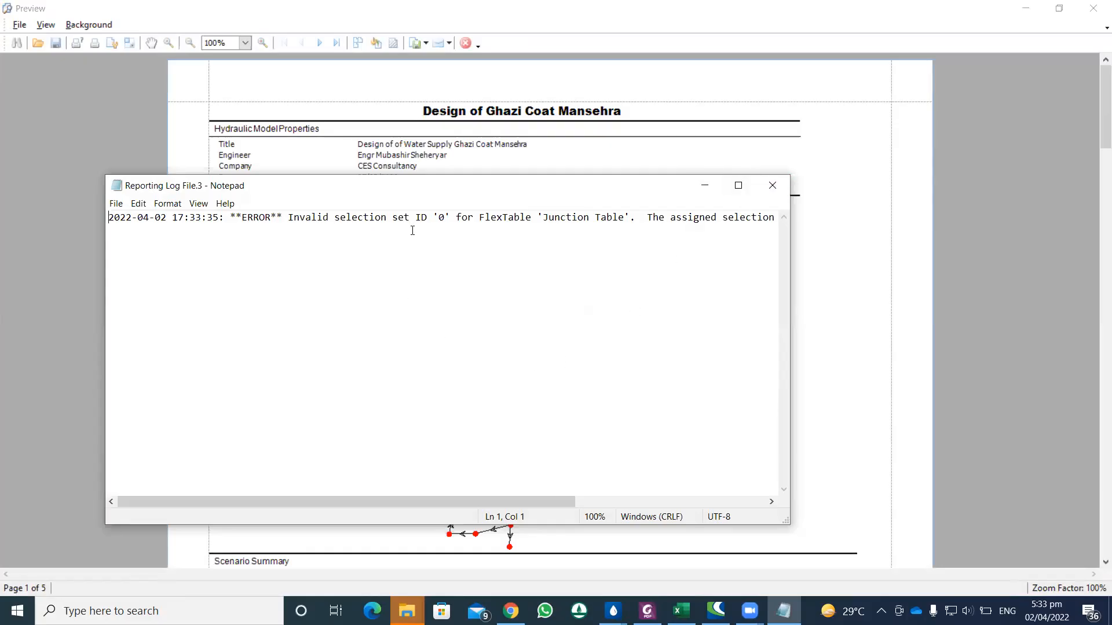
left_click_drag(463, 503, 691, 508)
left_click(773, 185)
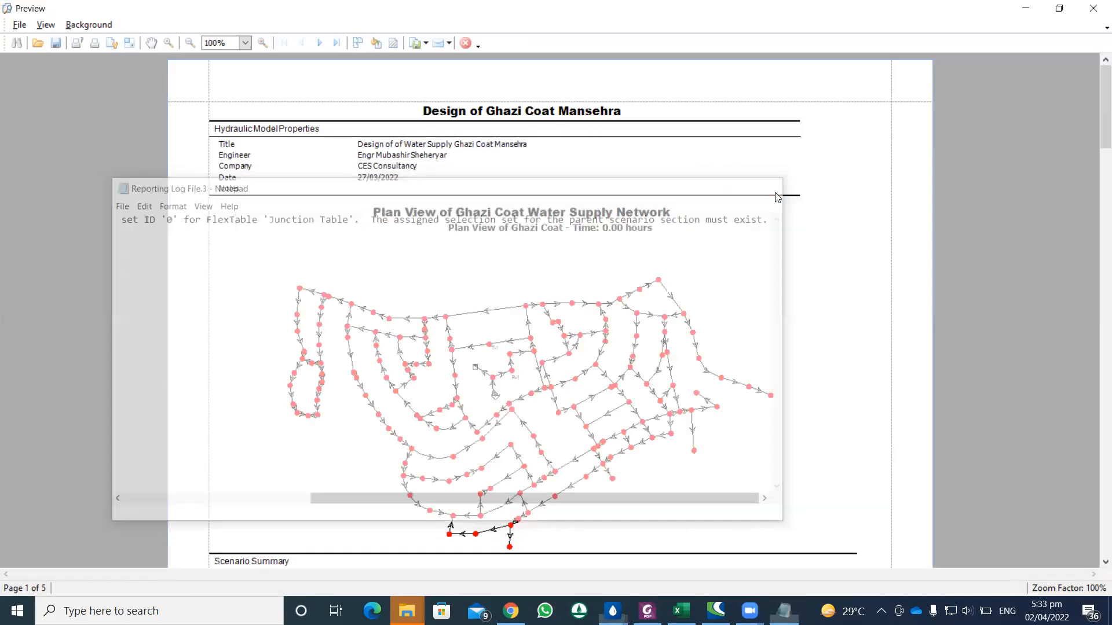
left_click(1093, 8)
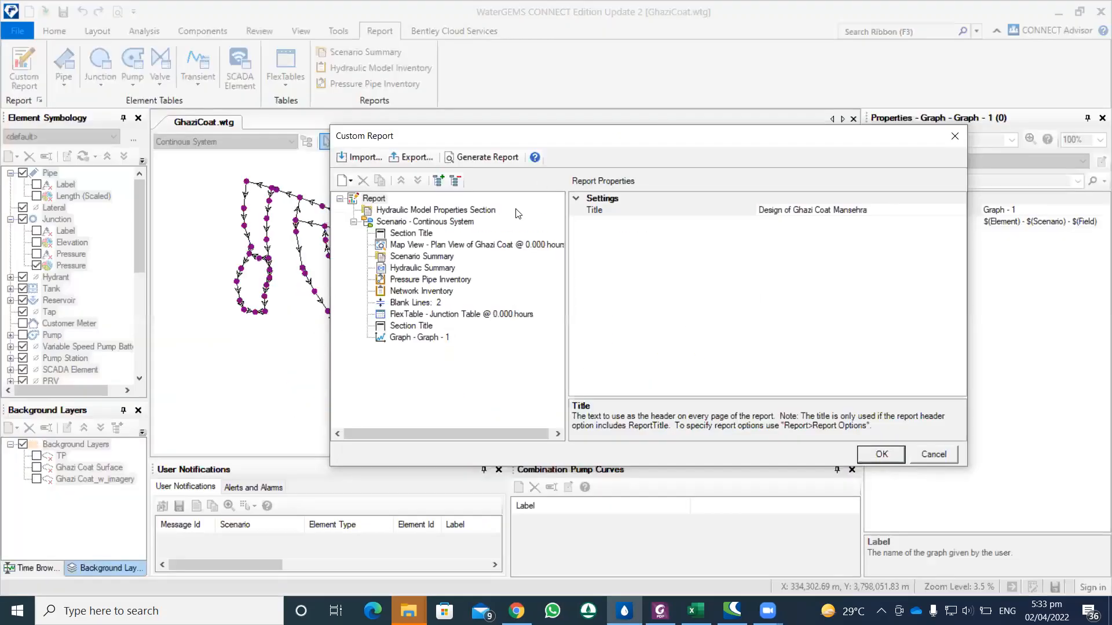
Set the Junction Table's time from start to 0.140 hours and generate a test report.
left_click(435, 316)
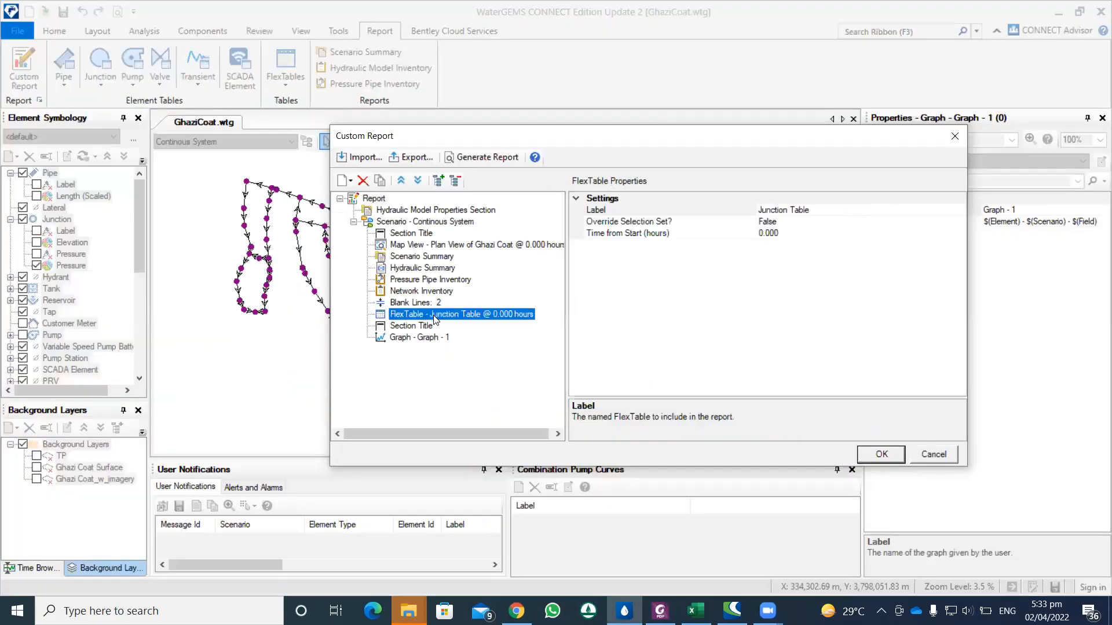
left_click(782, 234)
left_click(958, 233)
left_click(714, 227)
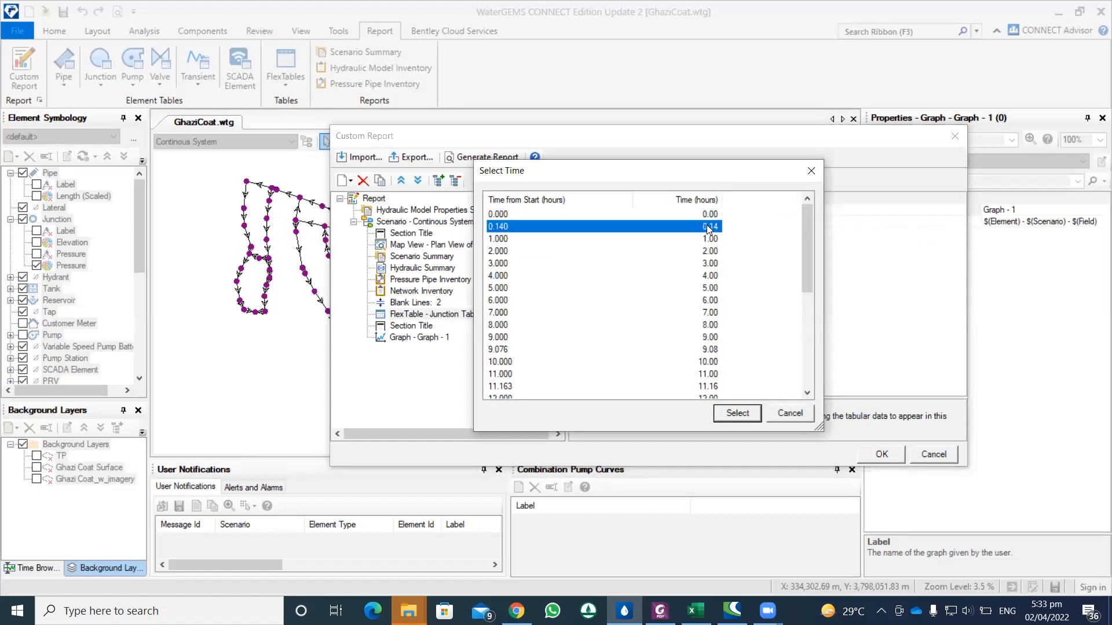
left_click(744, 411)
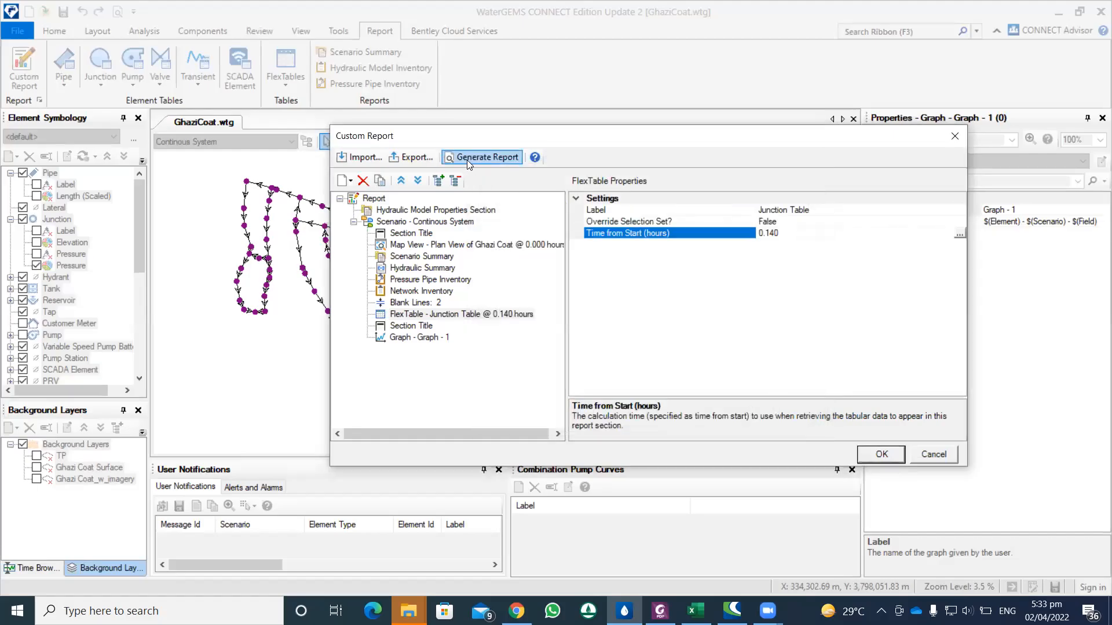
left_click(493, 159)
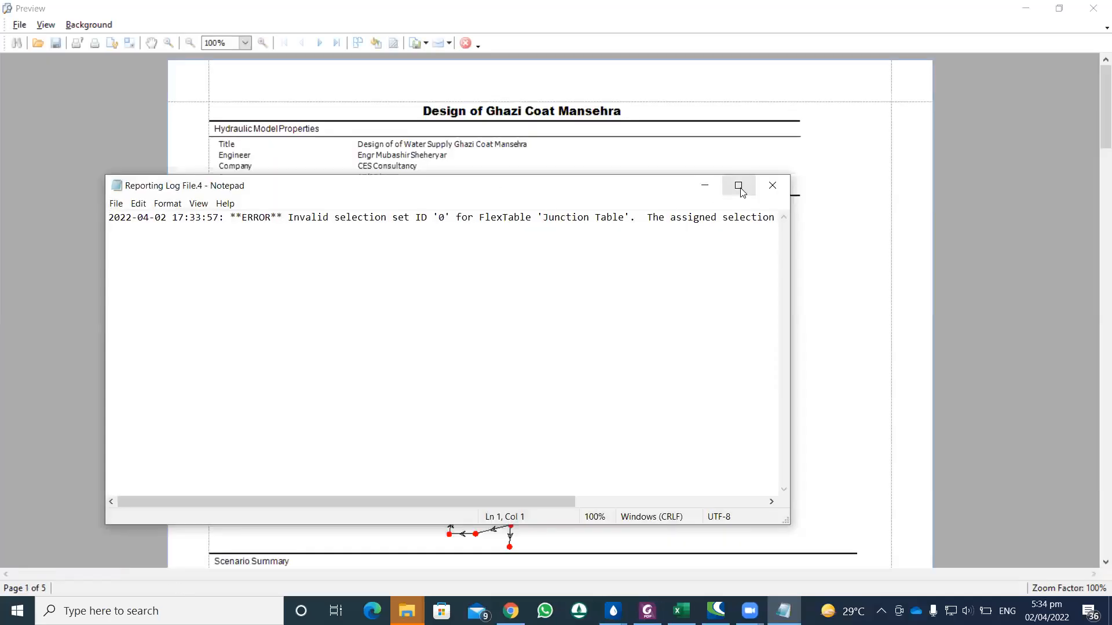
left_click(773, 184)
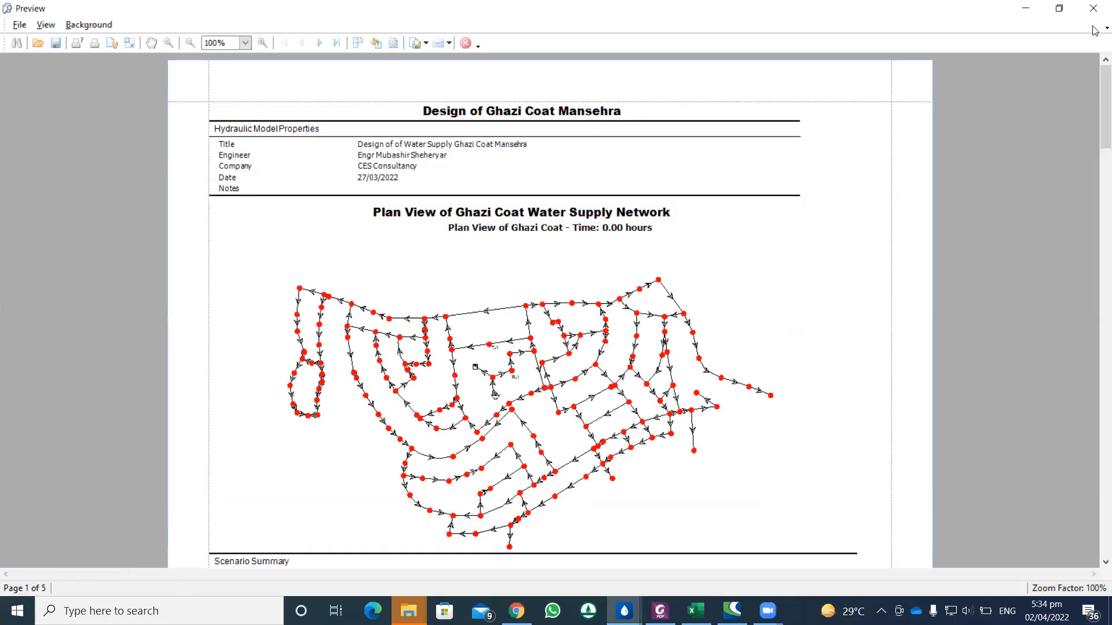
left_click(1094, 8)
Set Override Selection Set to True with the 9:33:55 pm ModelBuilder elements set, then apply.
left_click(831, 222)
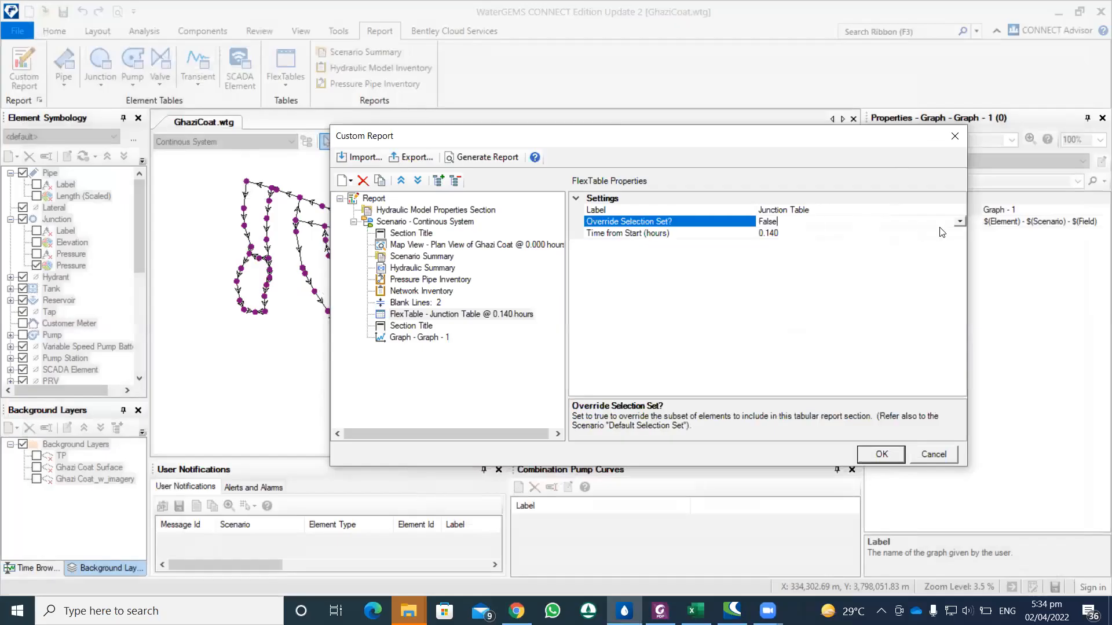
left_click(959, 221)
left_click(945, 239)
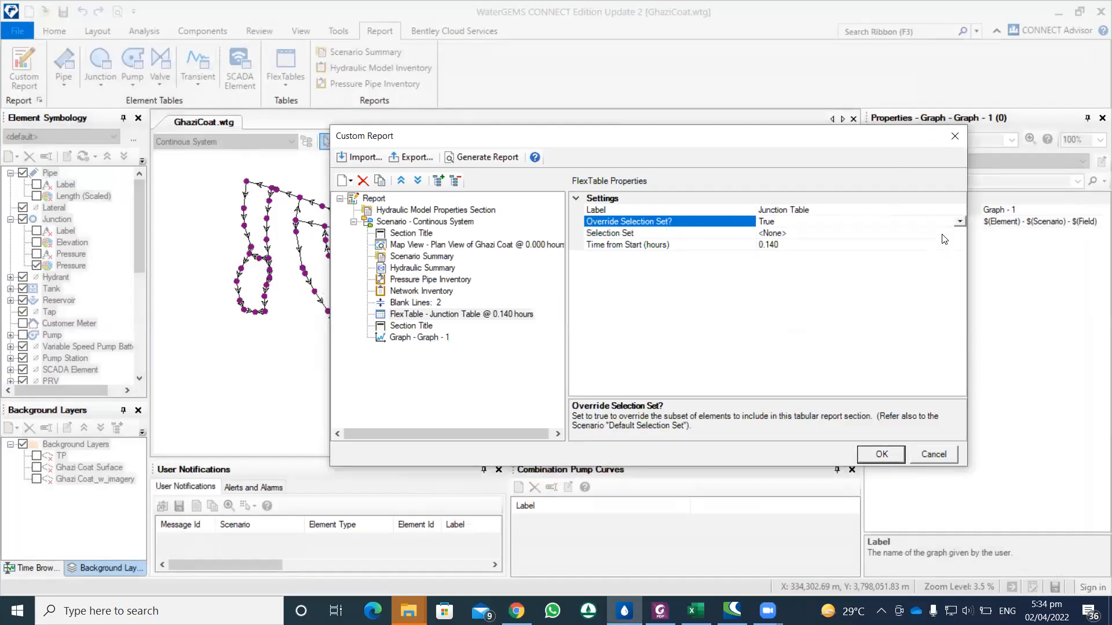
left_click(944, 234)
left_click(959, 233)
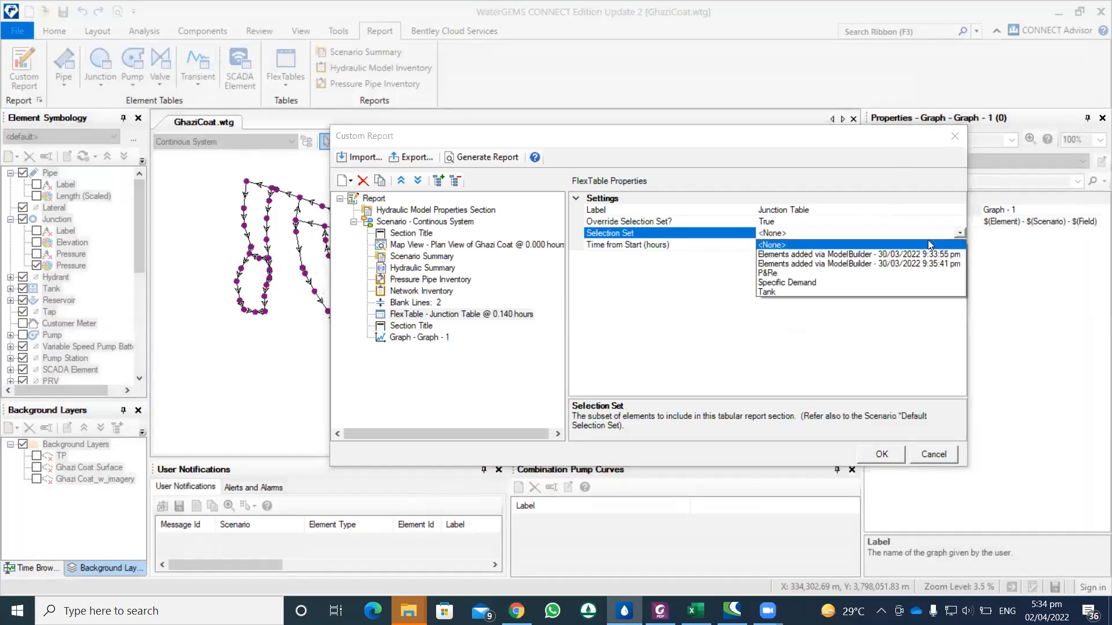
left_click(853, 255)
left_click(876, 454)
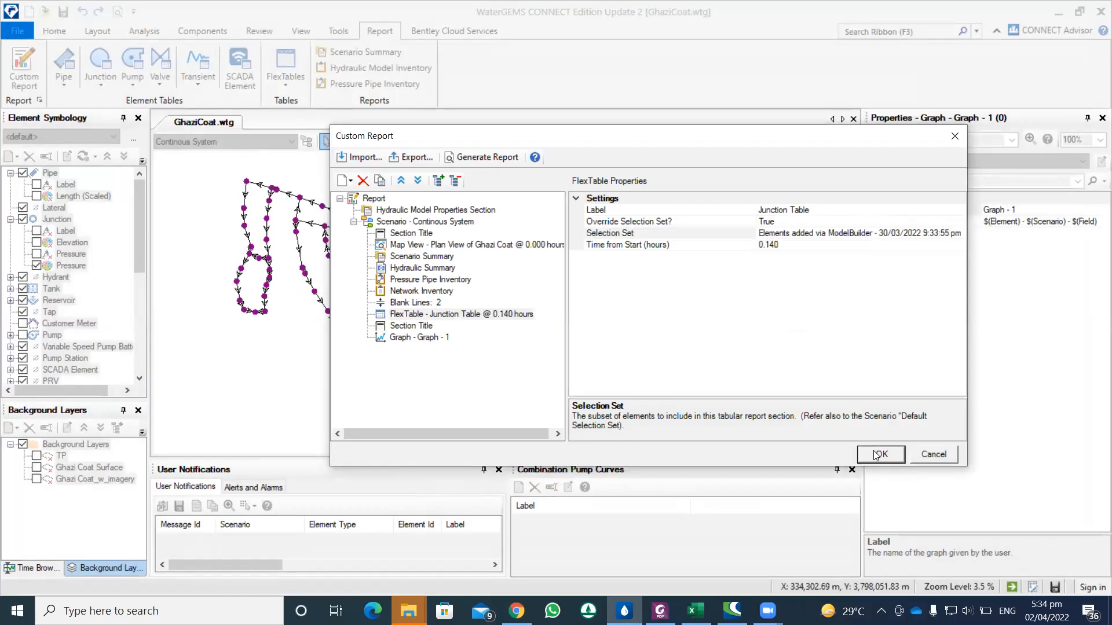
Regenerate the report, producing the 14-page preview.
left_click(25, 74)
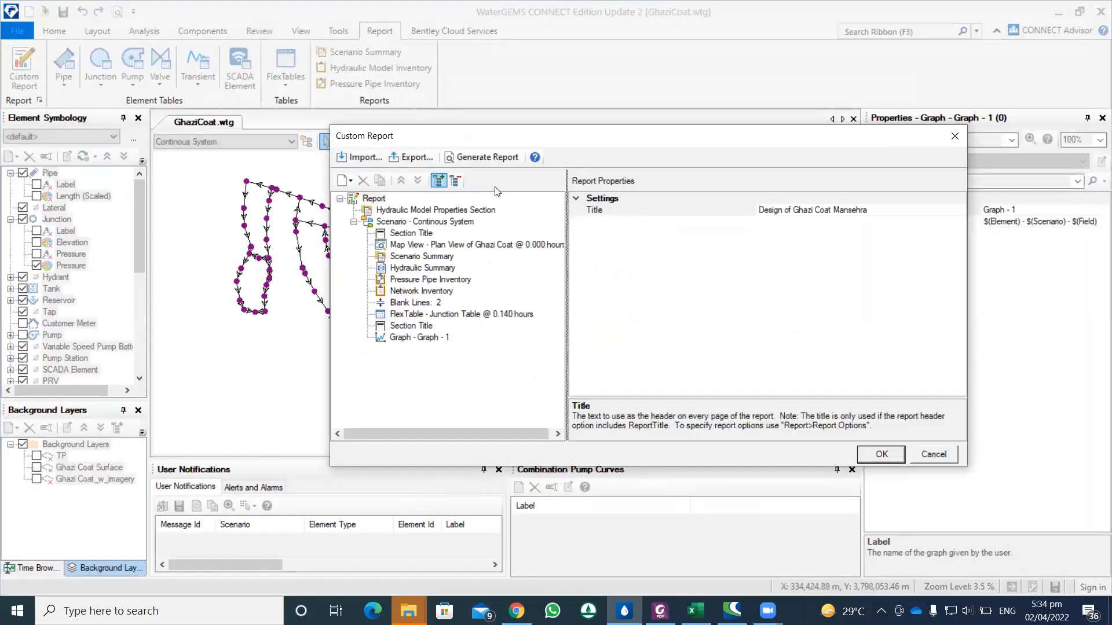
left_click(483, 157)
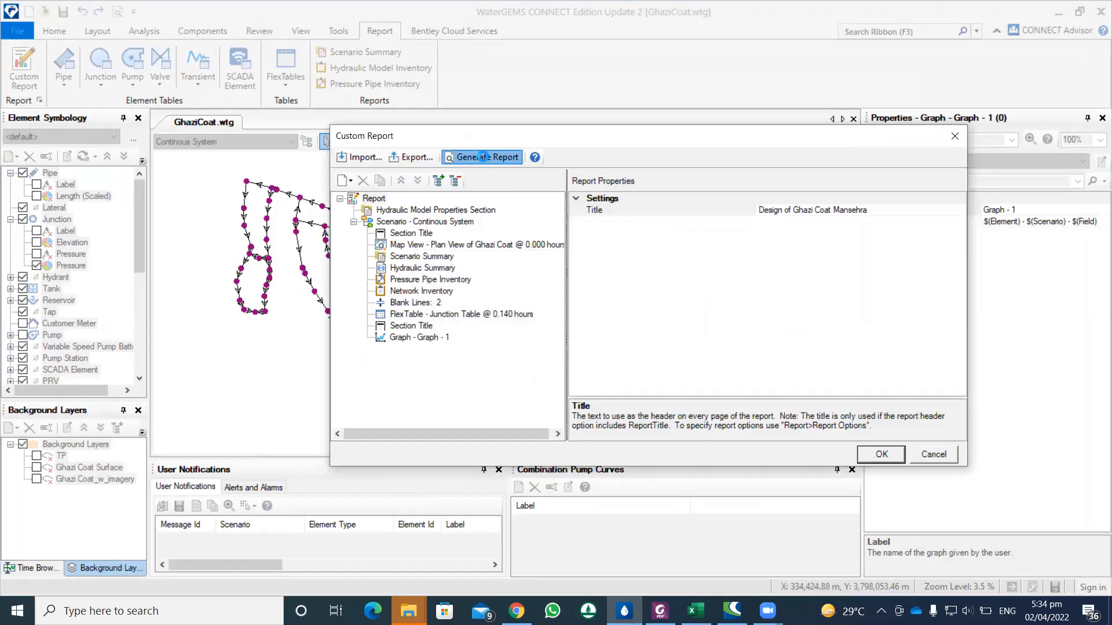
scroll(484, 173, "down", 5)
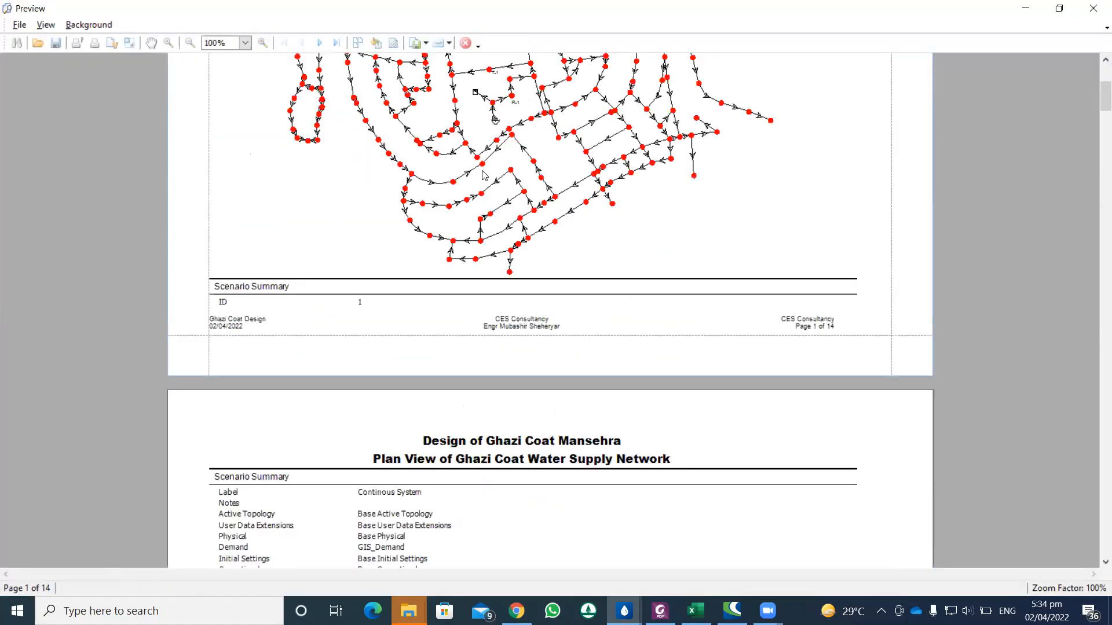
Scroll through the junction tables to the Flow in Pipes graph on page 13, then close the preview.
left_click(1097, 133)
left_click_drag(1096, 139, 1096, 170)
scroll(610, 142, "down", 3)
scroll(617, 148, "up", 4)
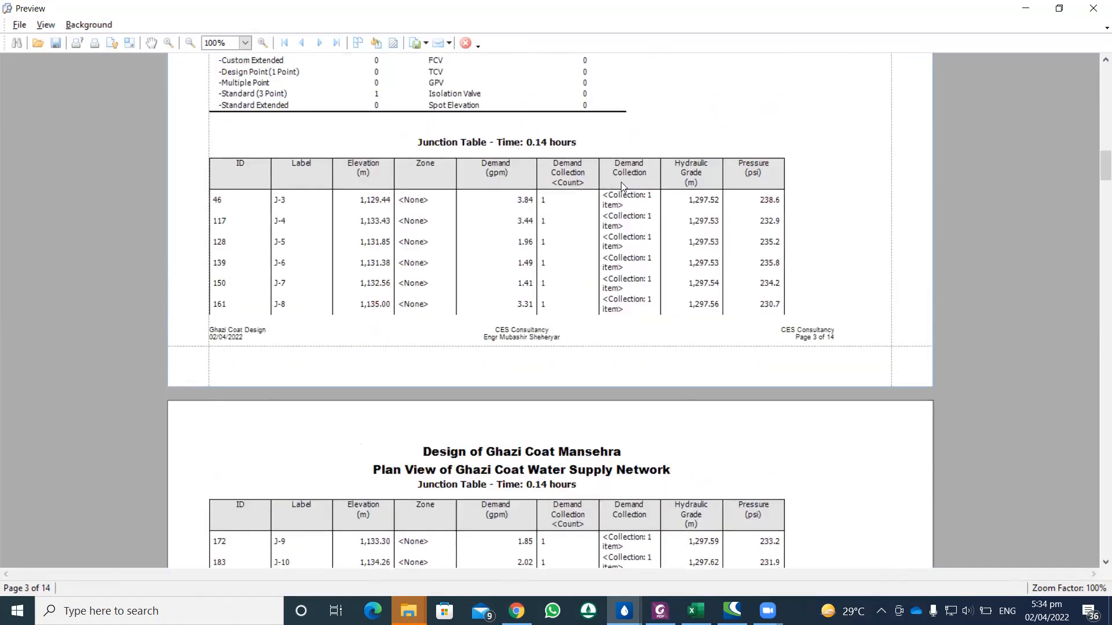
scroll(625, 186, "down", 3)
scroll(603, 160, "up", 2)
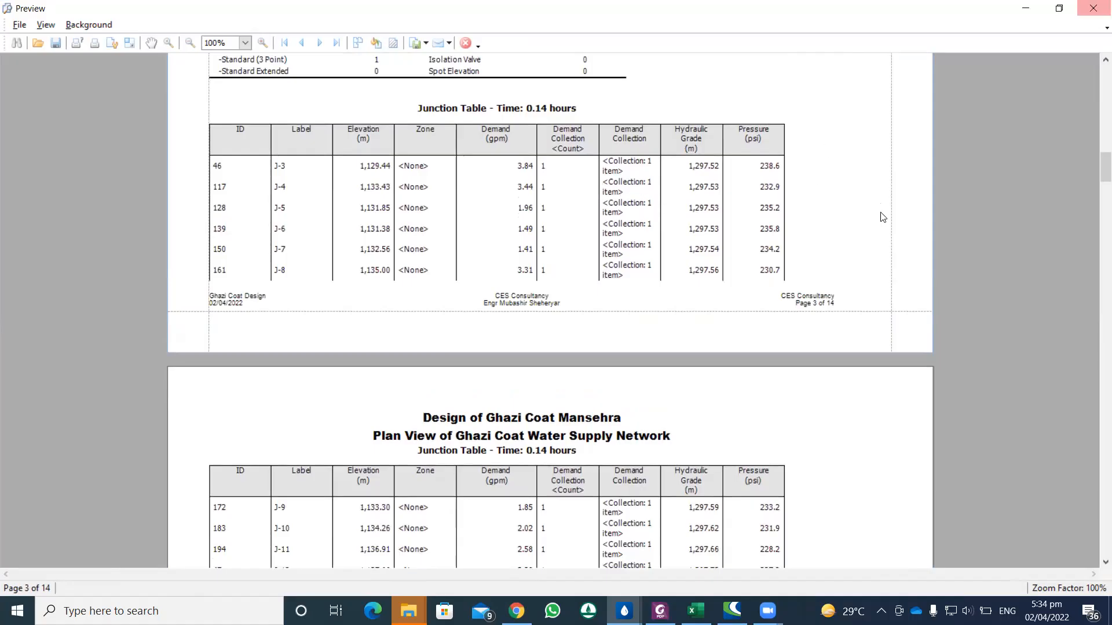
scroll(984, 215, "down", 6)
left_click_drag(1096, 184, 1096, 231)
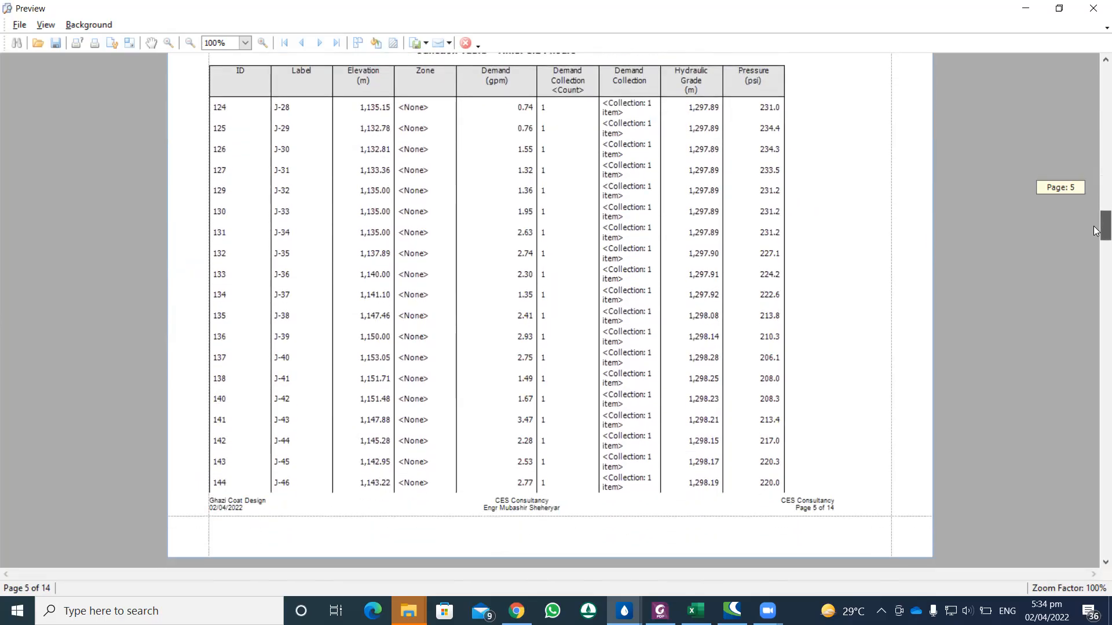
left_click_drag(1097, 231, 1096, 494)
mouse_move(1096, 506)
left_mouse_down()
mouse_move(1097, 535)
mouse_move(1097, 481)
mouse_move(1096, 497)
left_mouse_up()
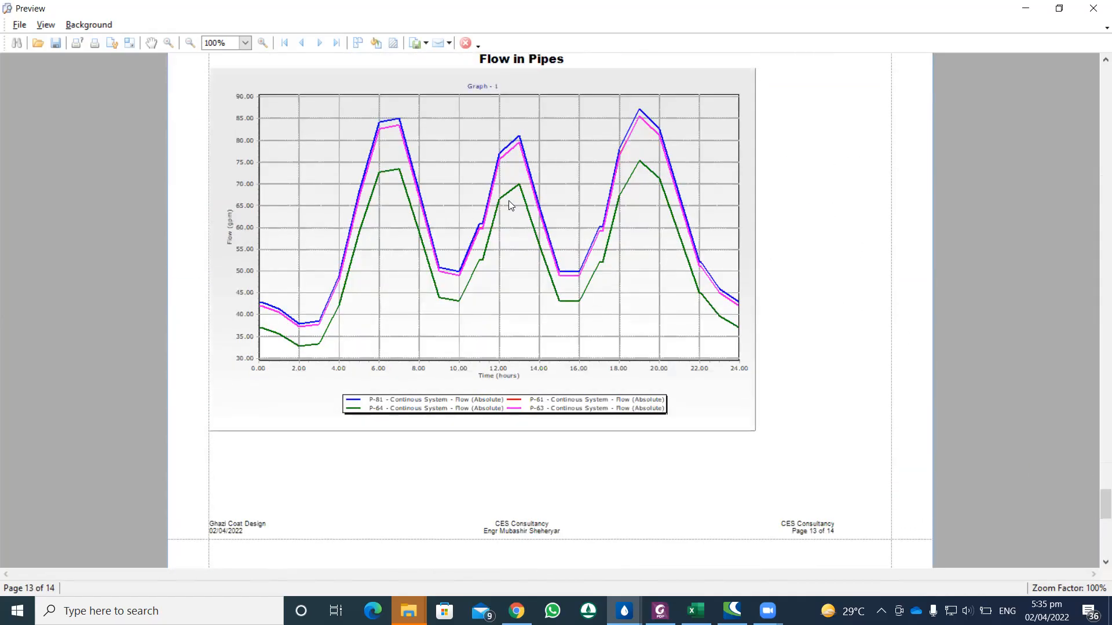
scroll(507, 202, "up", 1)
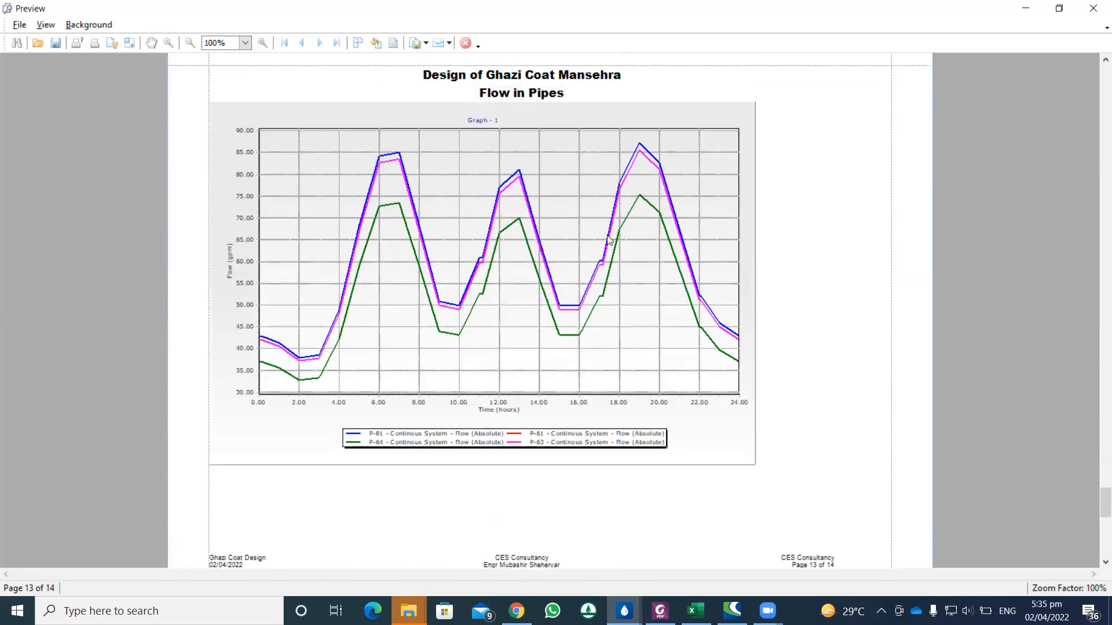
left_click(1093, 10)
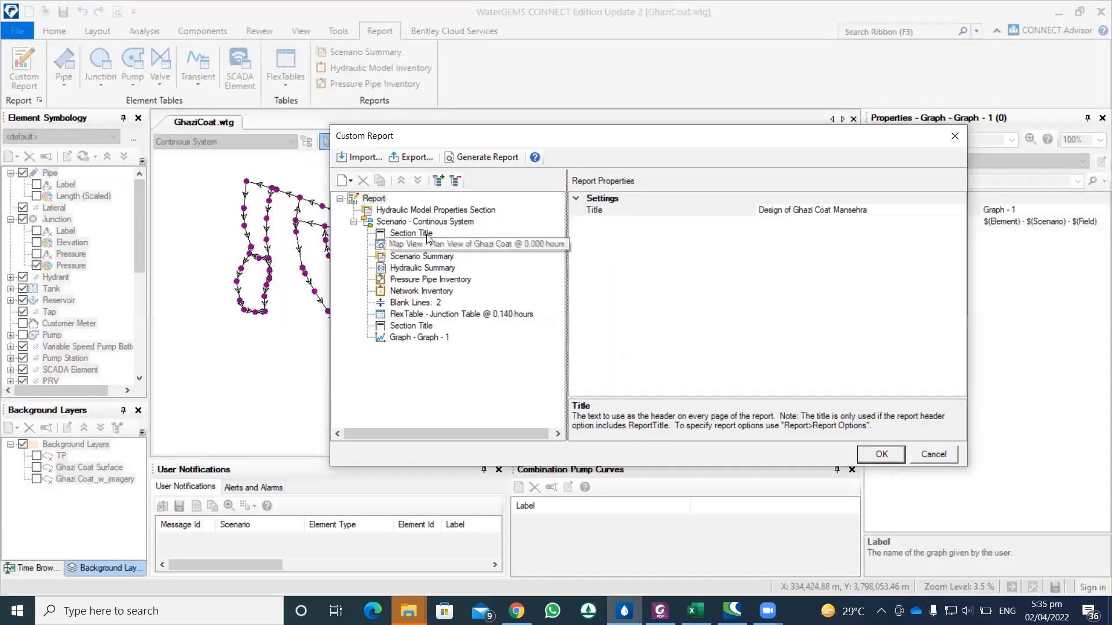
Add a Data Table section under the Scenario node.
left_click(425, 243)
right_click(425, 244)
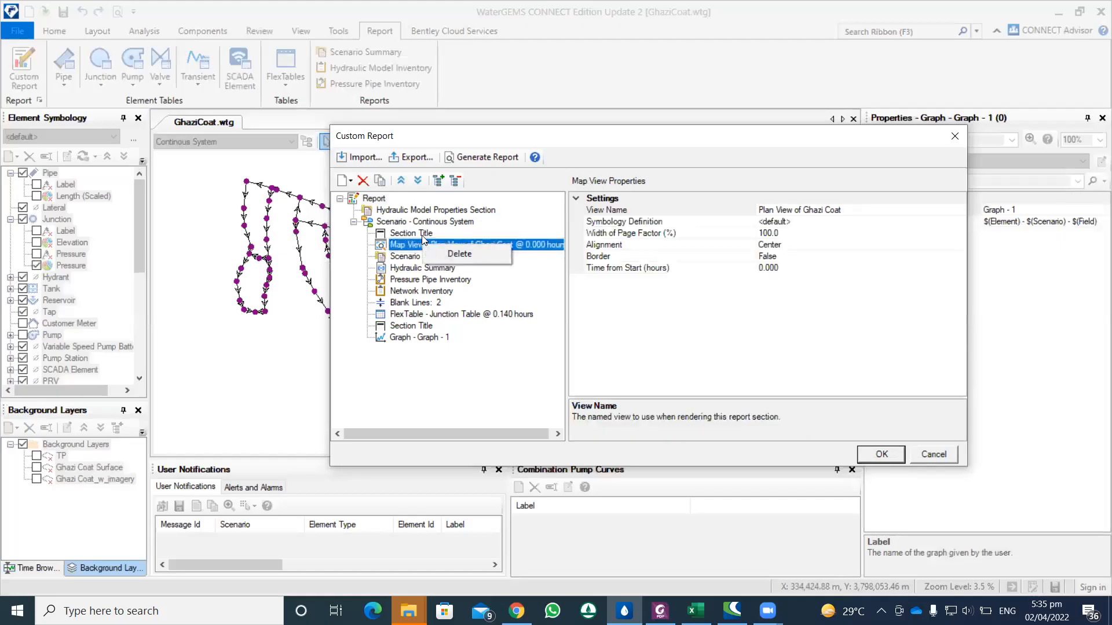
right_click(420, 221)
right_click(424, 233)
right_click(419, 221)
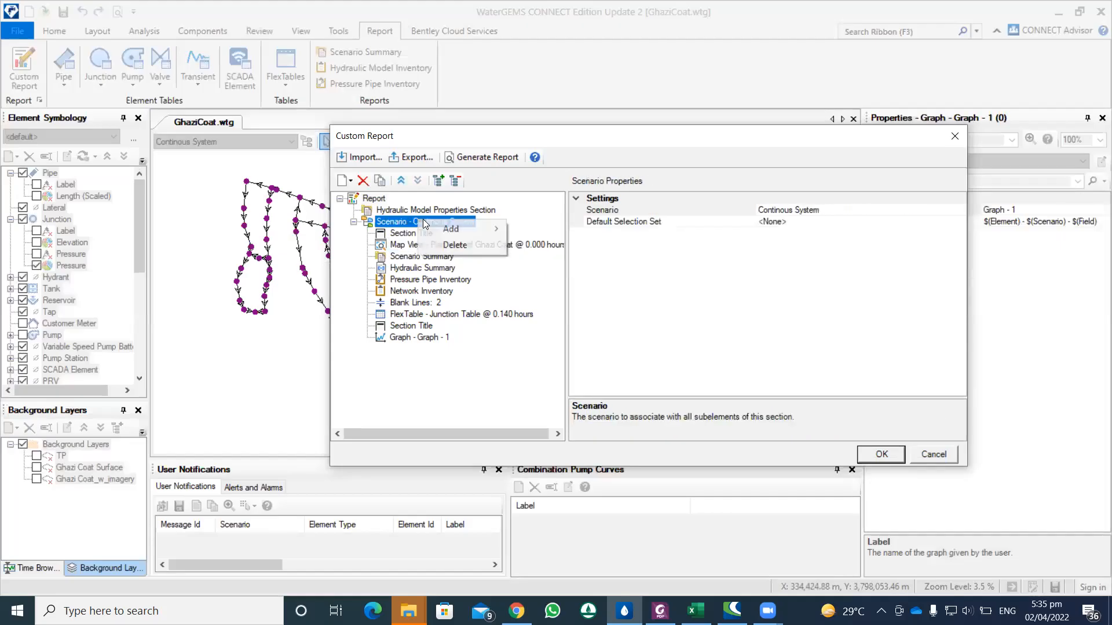
mouse_move(488, 229)
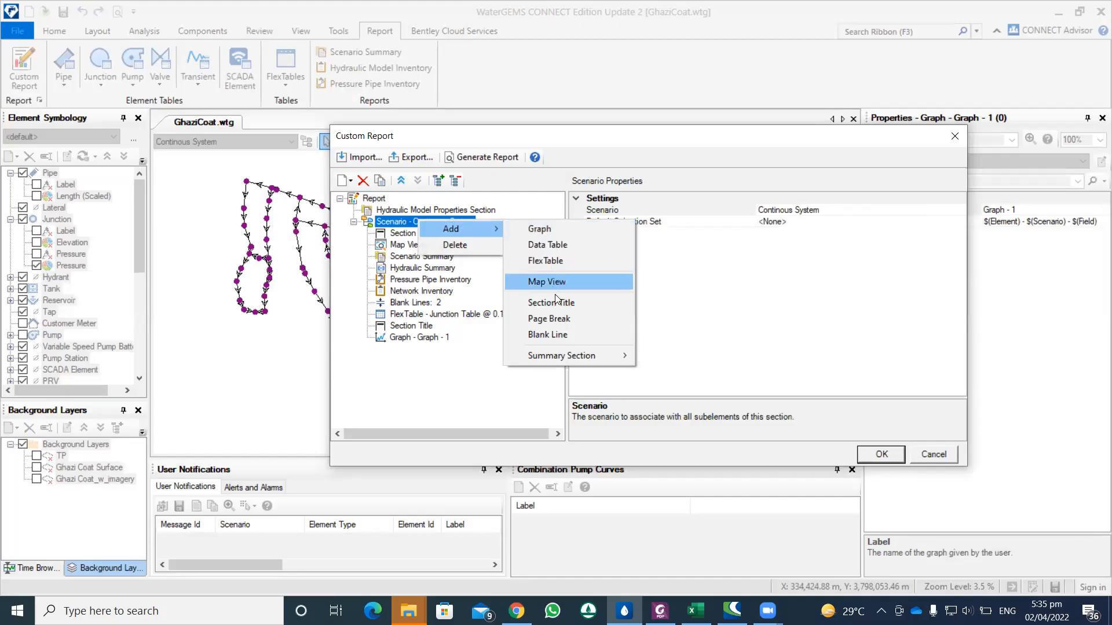
left_click(561, 244)
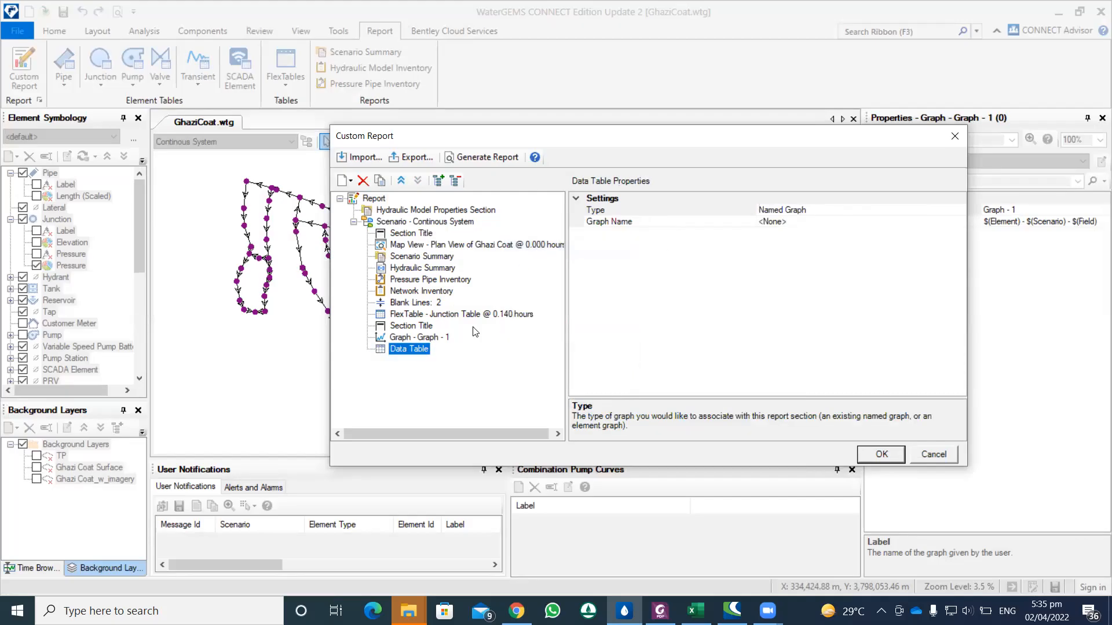
Keep the table type as Named Graph, set Graph Name to Graph - 1, and regenerate the report.
left_click(817, 210)
left_click(959, 212)
left_click(919, 219)
left_click(951, 225)
left_click(960, 221)
left_click(796, 234)
left_click(498, 207)
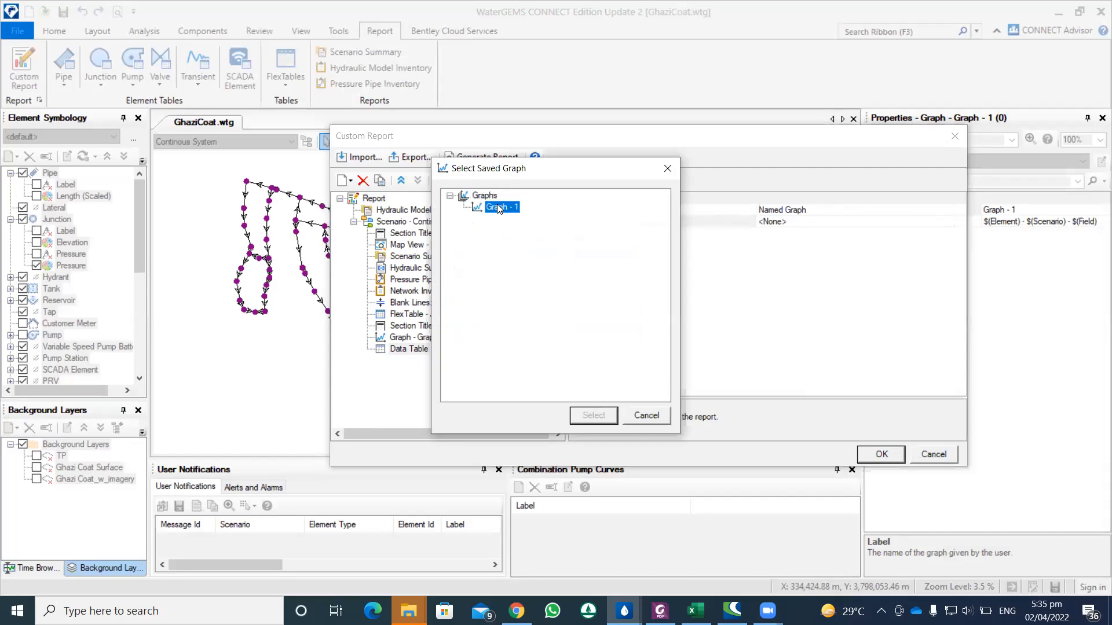
left_click(602, 416)
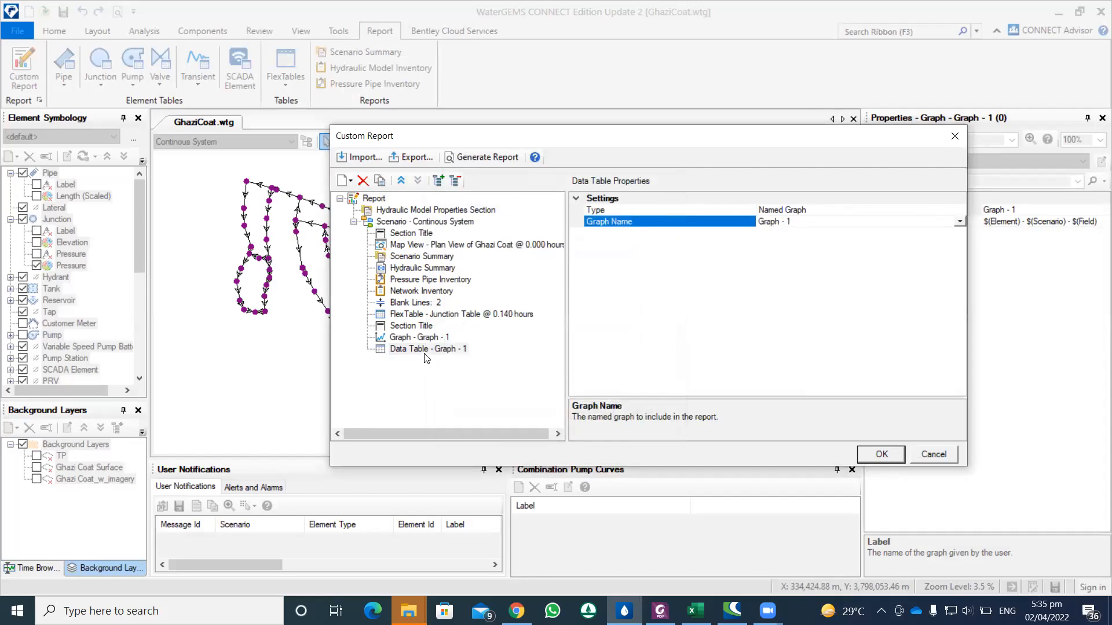
left_click(486, 157)
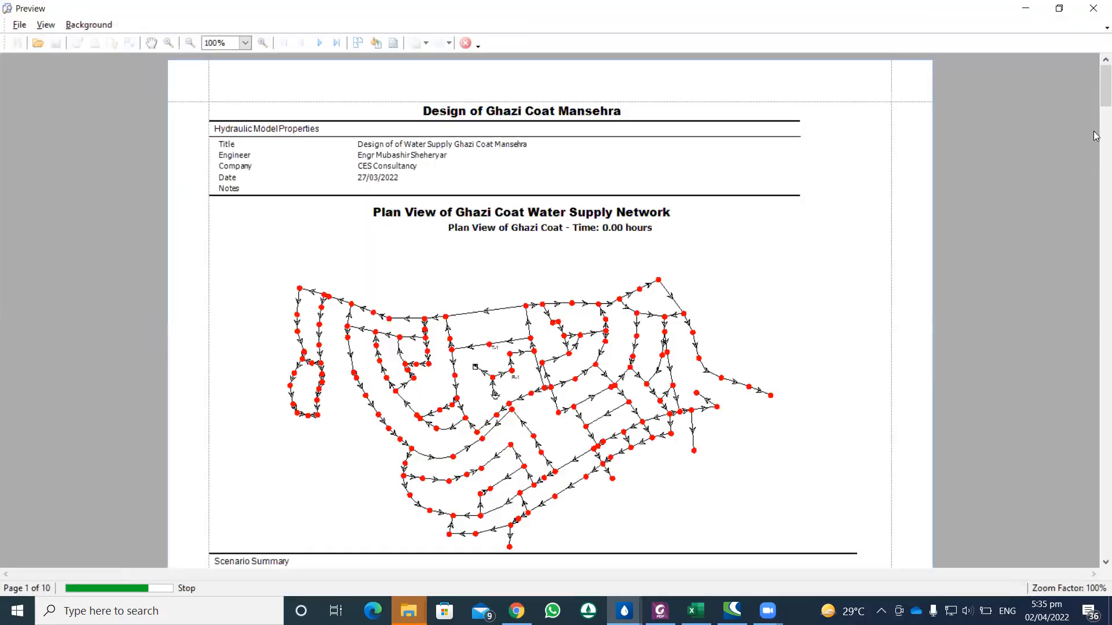
Scroll the preview to the Graph - 1 hourly flow table on page 14, then close it.
left_click_drag(1096, 90, 1074, 502)
scroll(466, 167, "down", 5)
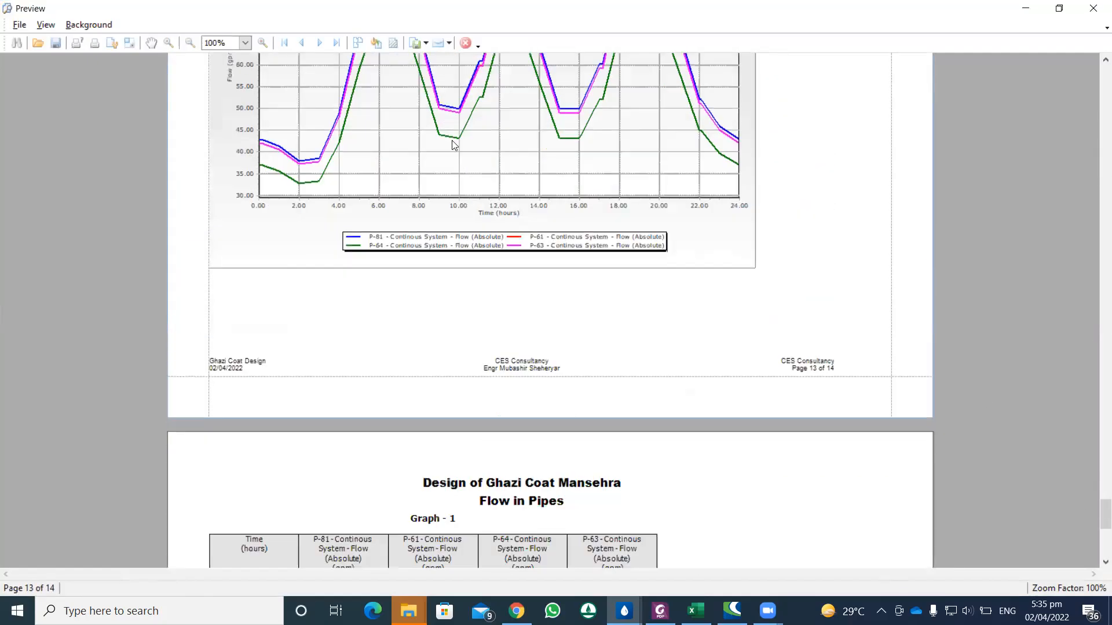
scroll(453, 145, "down", 4)
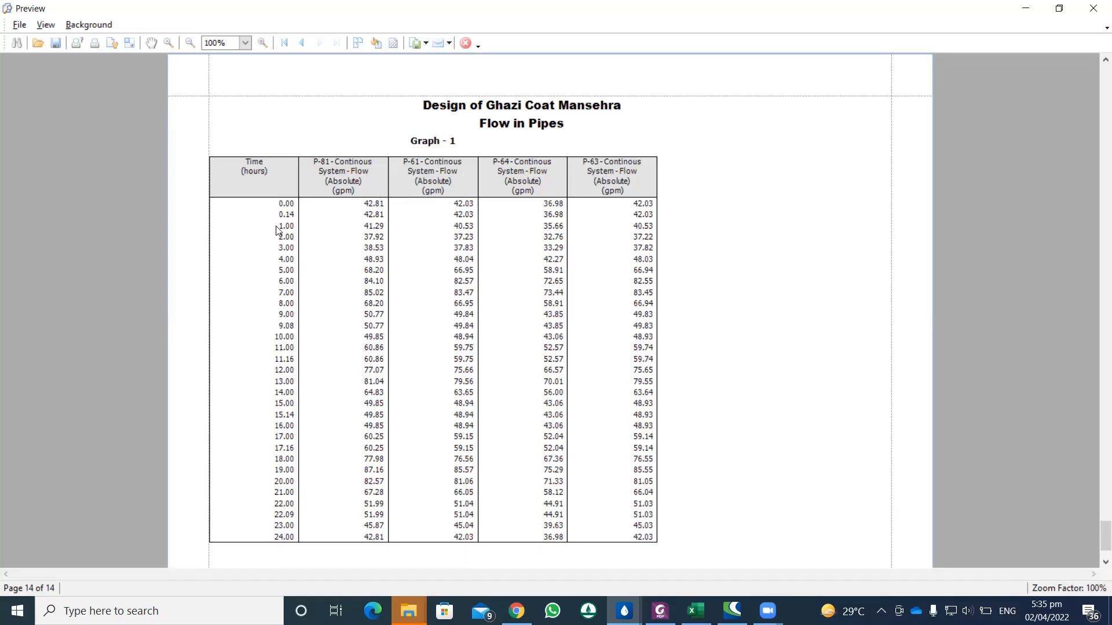
scroll(278, 231, "down", 3)
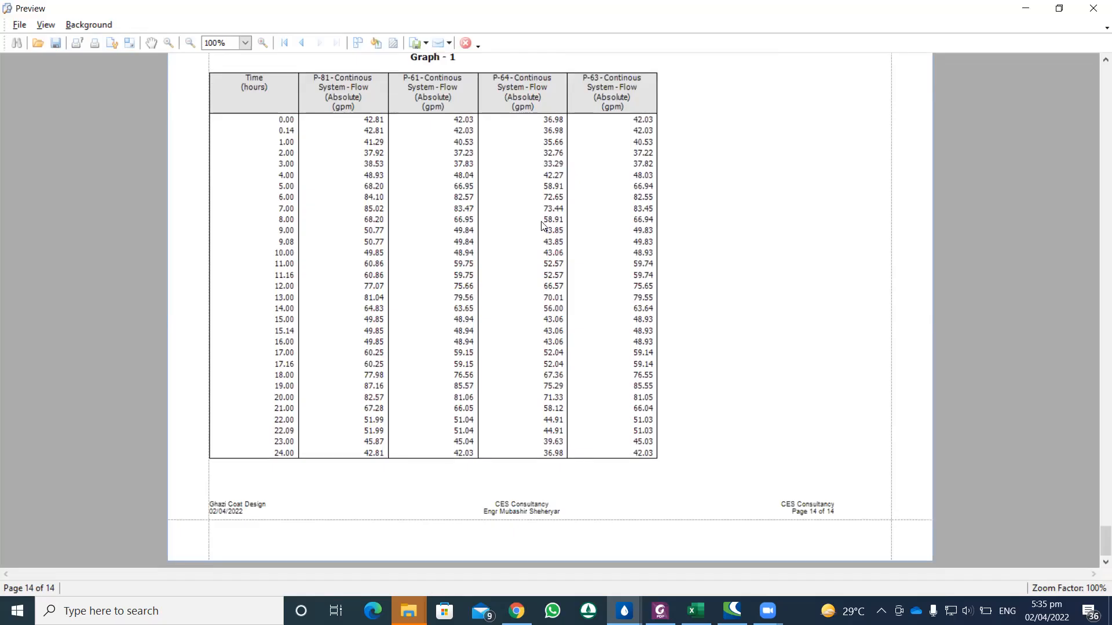
left_click(1093, 9)
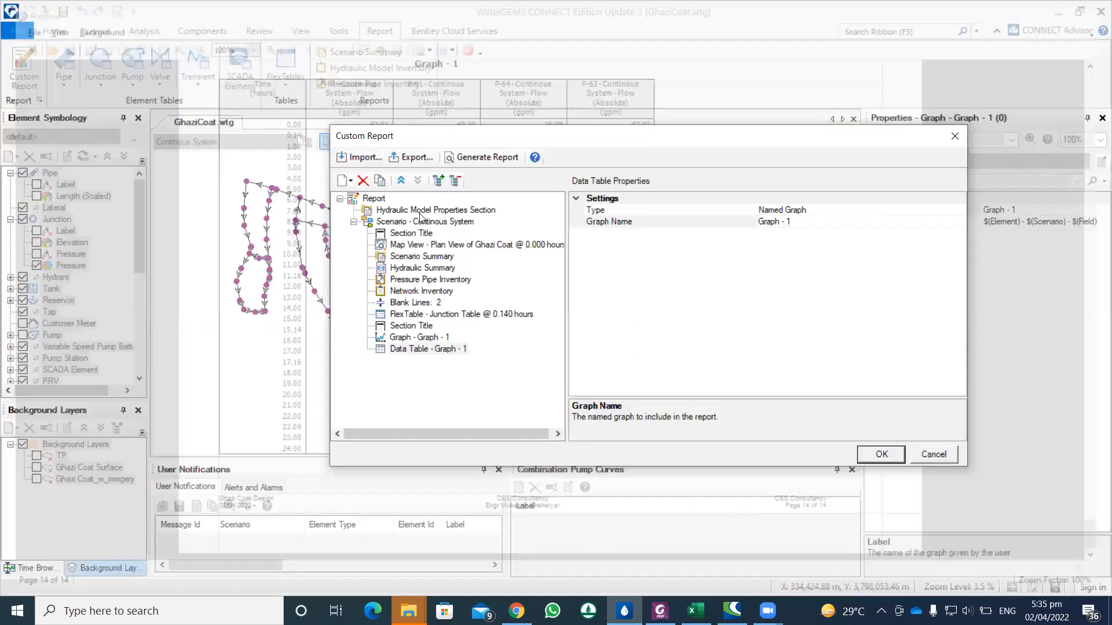
Look at the Scenario's Add > Summary Section option without adding it, then close Custom Report.
left_click(421, 225)
right_click(421, 224)
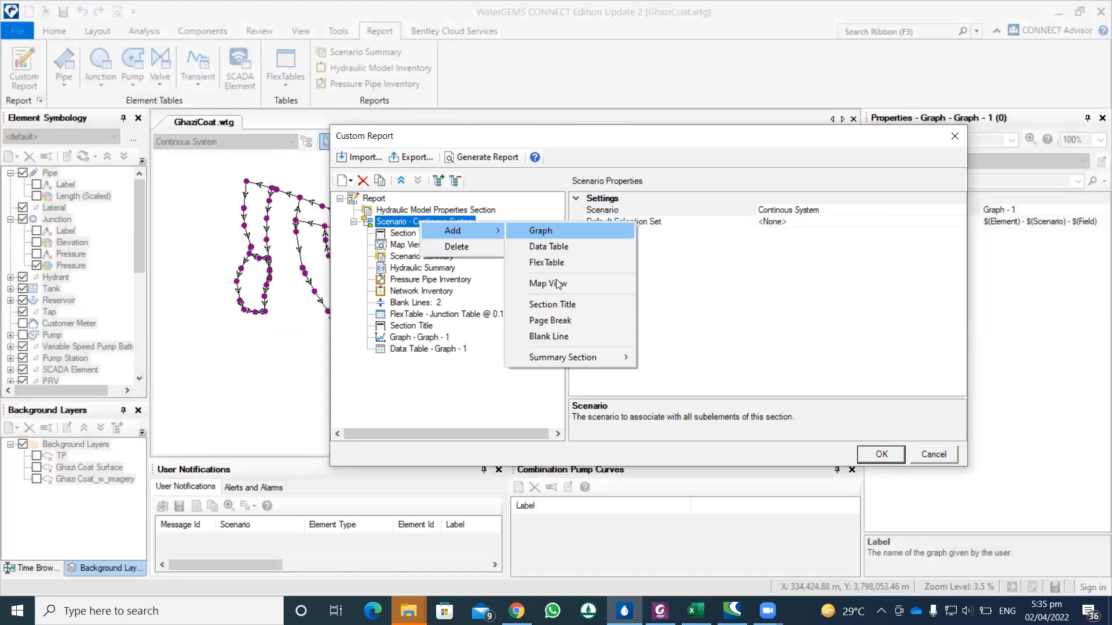
mouse_move(568, 358)
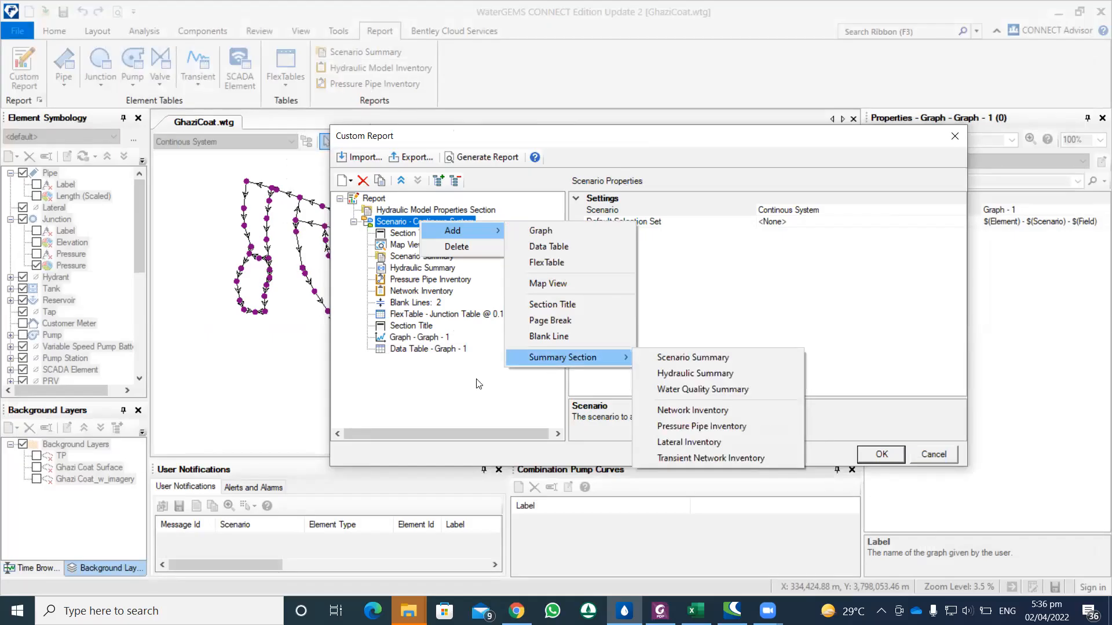
left_click(421, 307)
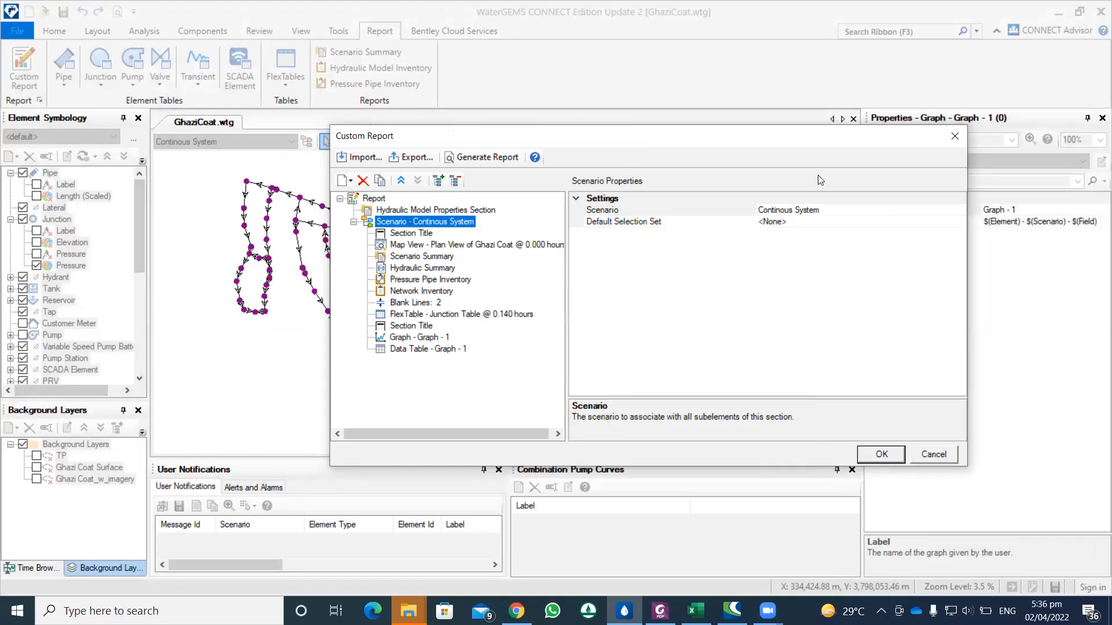
left_click(955, 136)
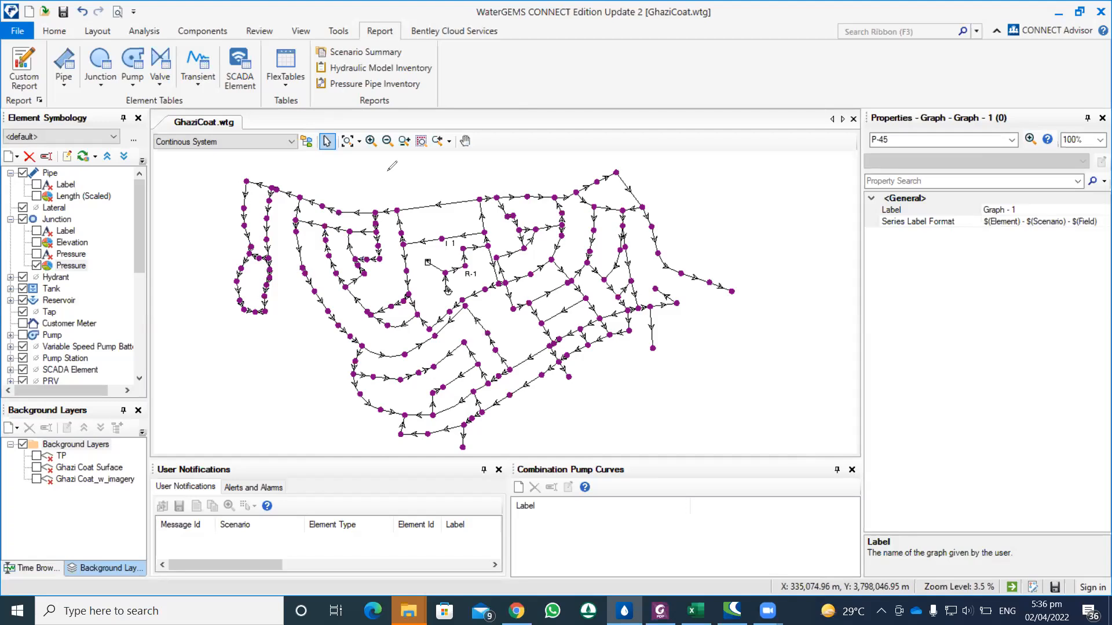
Draw two nested loops for the pipe walls with arrows marking the wall thickness.
mouse_move(478, 188)
left_mouse_down()
mouse_move(402, 228)
mouse_move(637, 263)
mouse_move(515, 168)
left_mouse_up()
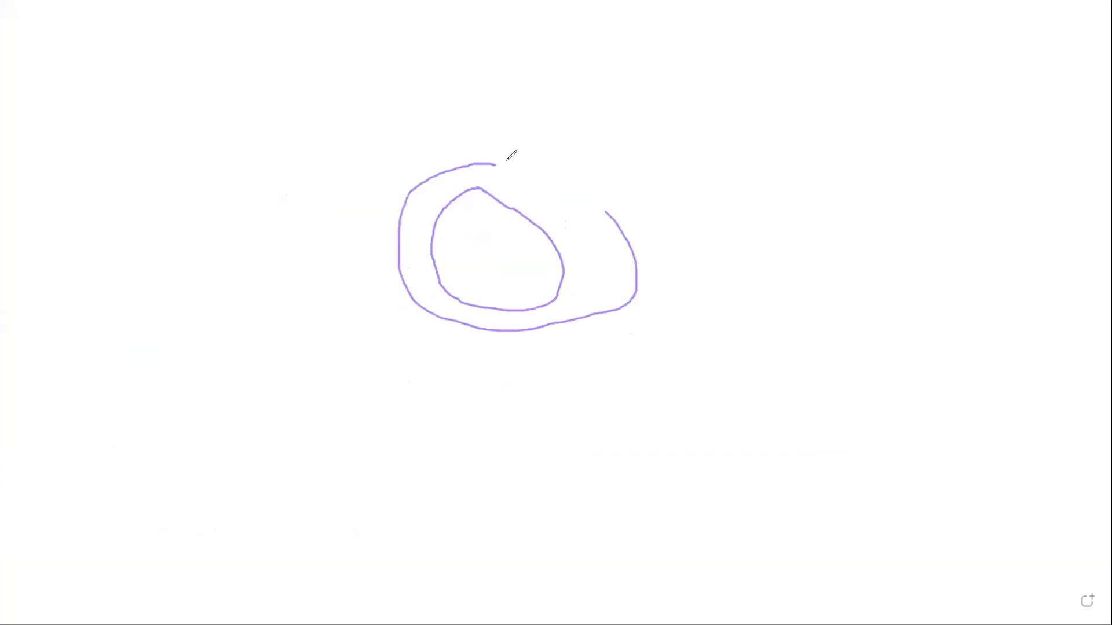
mouse_move(480, 131)
left_mouse_down()
mouse_move(481, 153)
mouse_move(490, 148)
left_mouse_up()
mouse_move(482, 197)
left_mouse_down()
mouse_move(482, 215)
mouse_move(489, 199)
left_mouse_up()
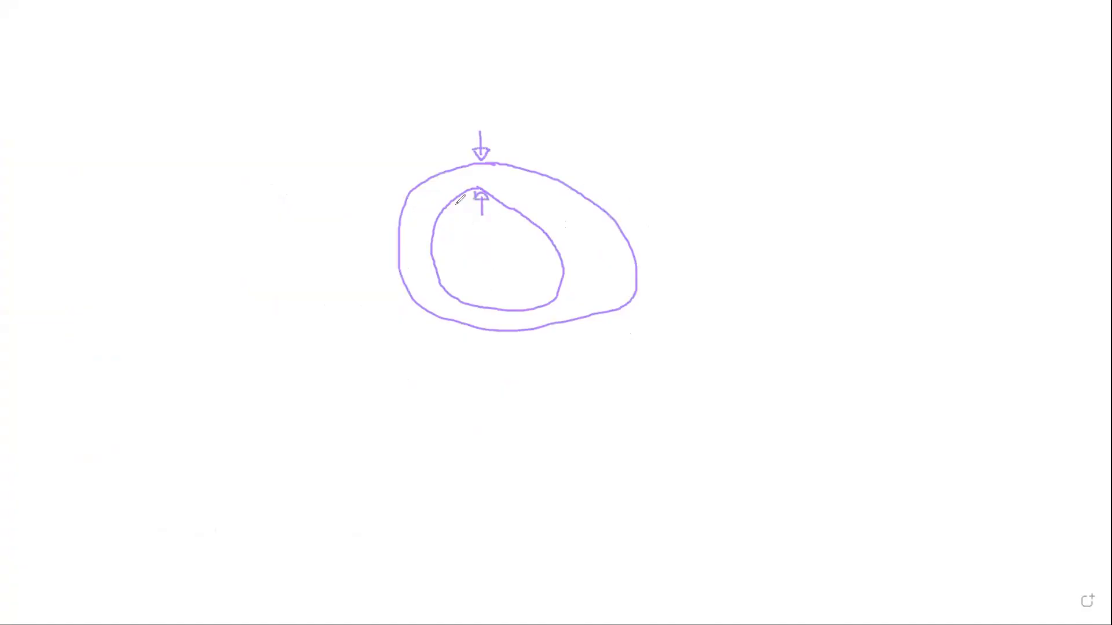
Add an ID line and label, write OD, and draw an I-shaped dimension bar beside the pipe.
left_click_drag(468, 191, 473, 300)
mouse_move(481, 249)
left_mouse_down()
mouse_move(491, 265)
mouse_move(505, 253)
left_mouse_up()
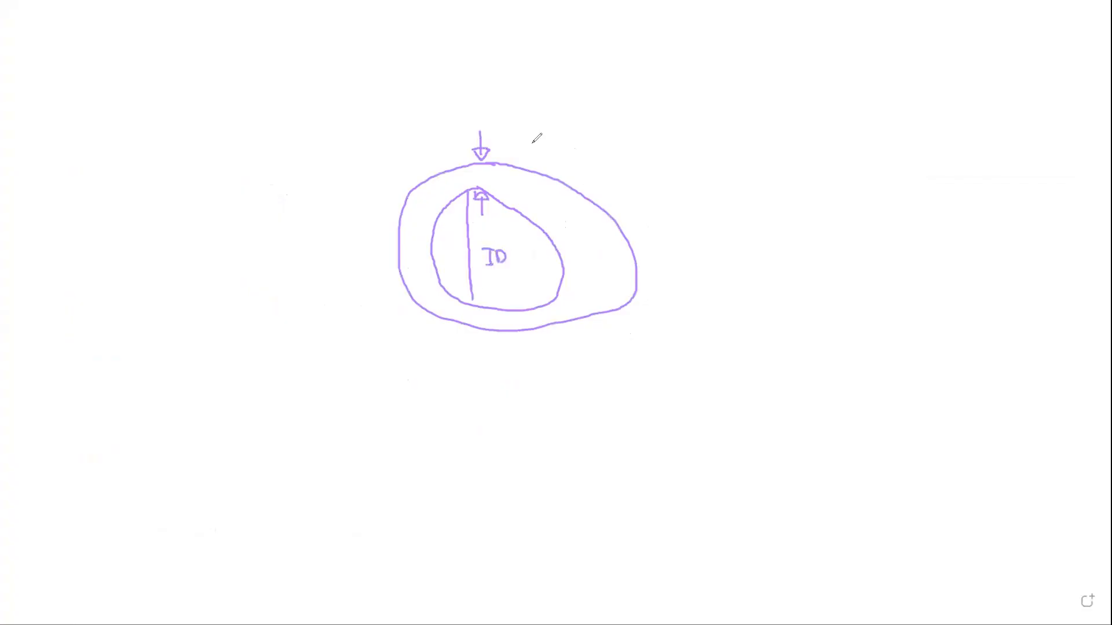
left_click_drag(532, 147, 553, 169)
mouse_move(613, 162)
left_mouse_down()
mouse_move(692, 161)
mouse_move(667, 319)
mouse_move(656, 319)
left_mouse_up()
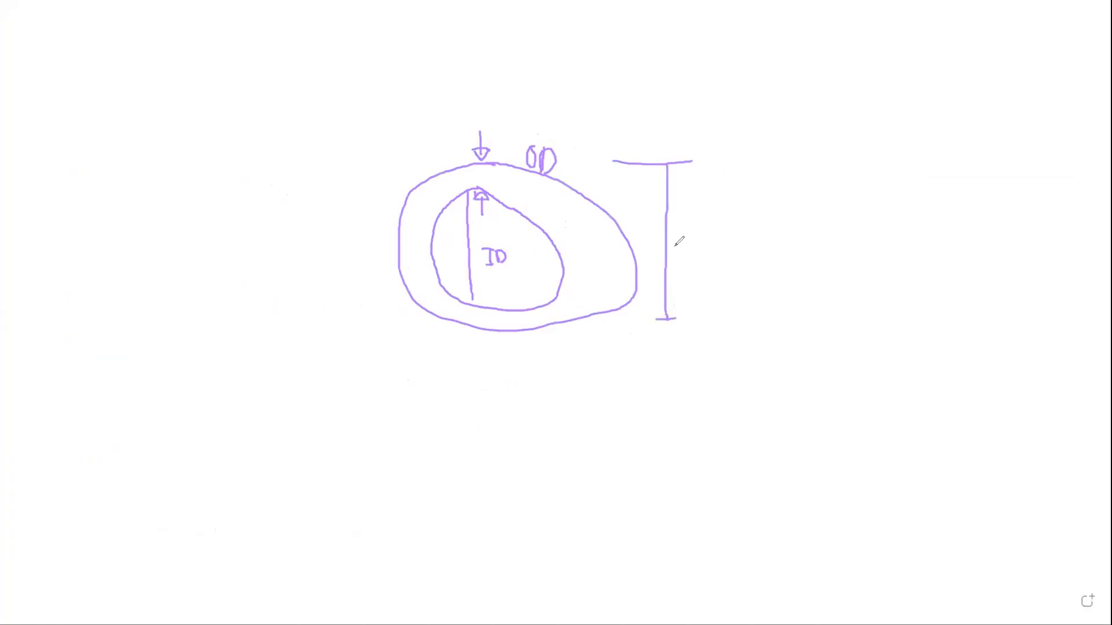
left_click_drag(697, 323, 649, 324)
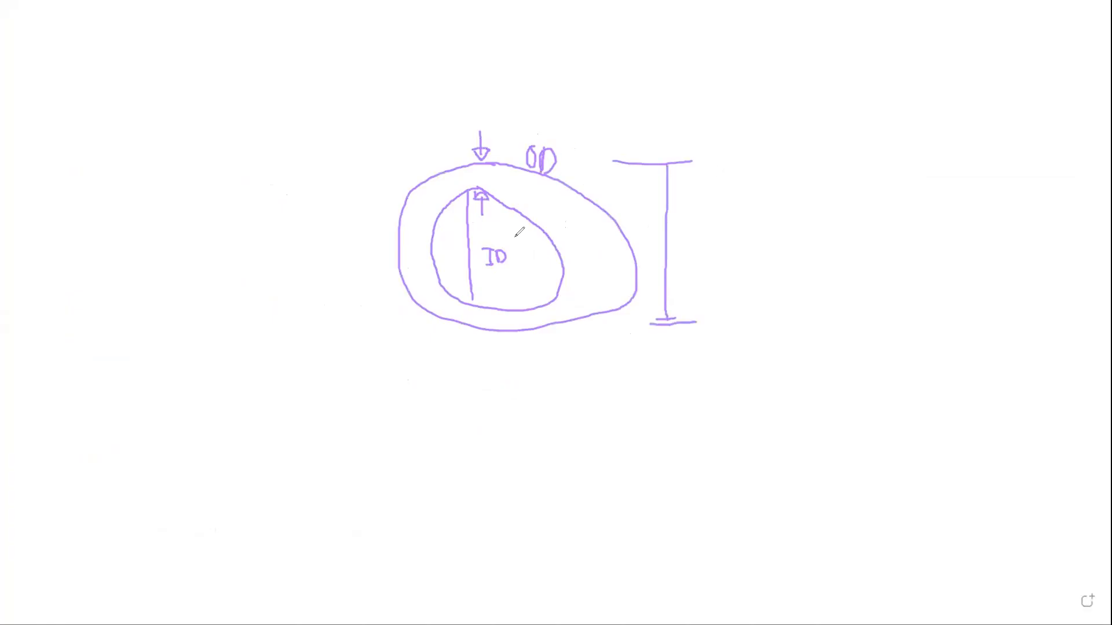
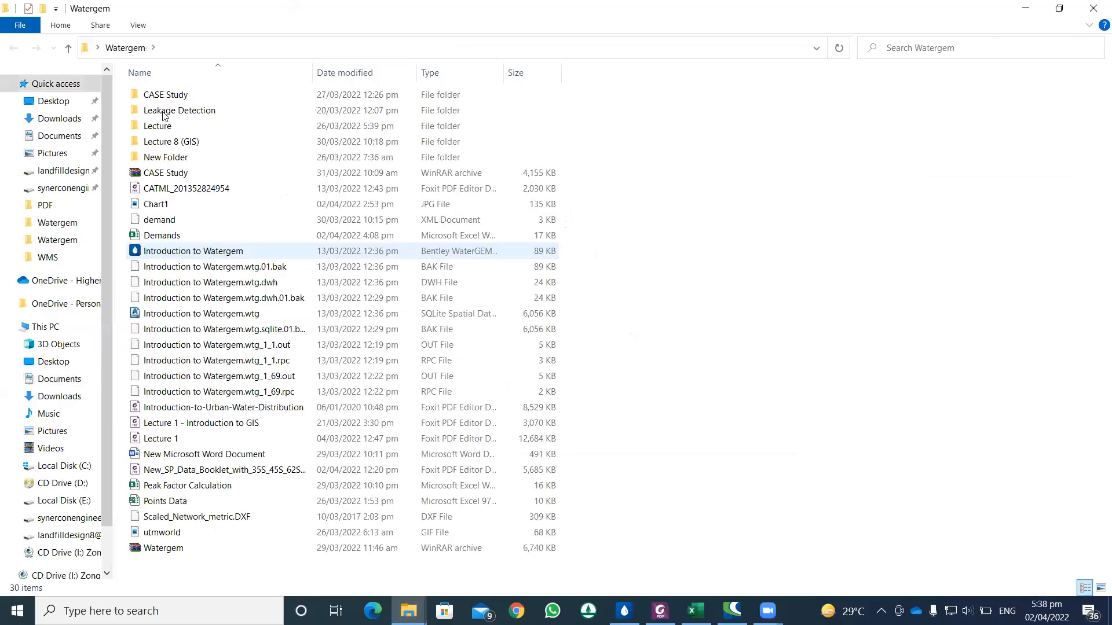
Browse drive E through OneDrive, Bachelor's data and Important Doc to the methodology's Catalog folder.
left_click(168, 501)
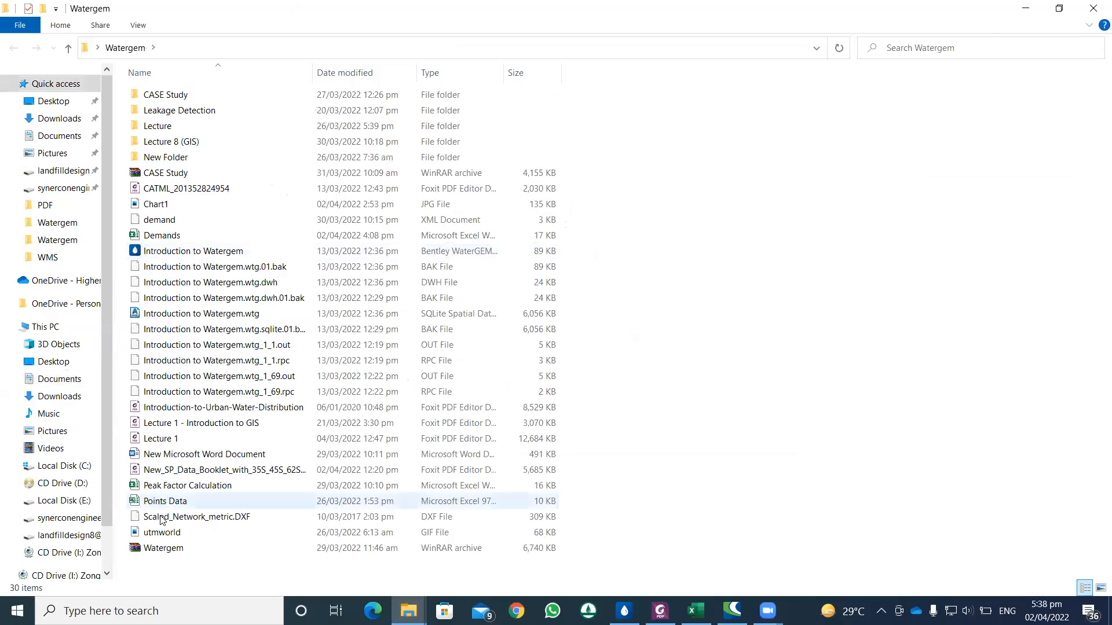
left_click(81, 503)
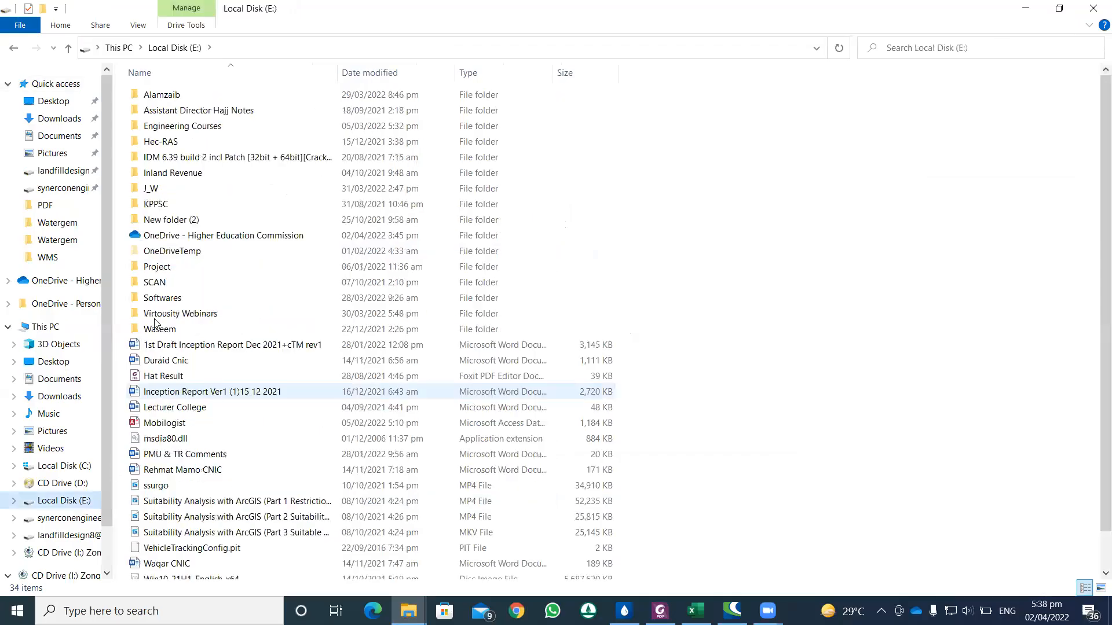
double_click(202, 244)
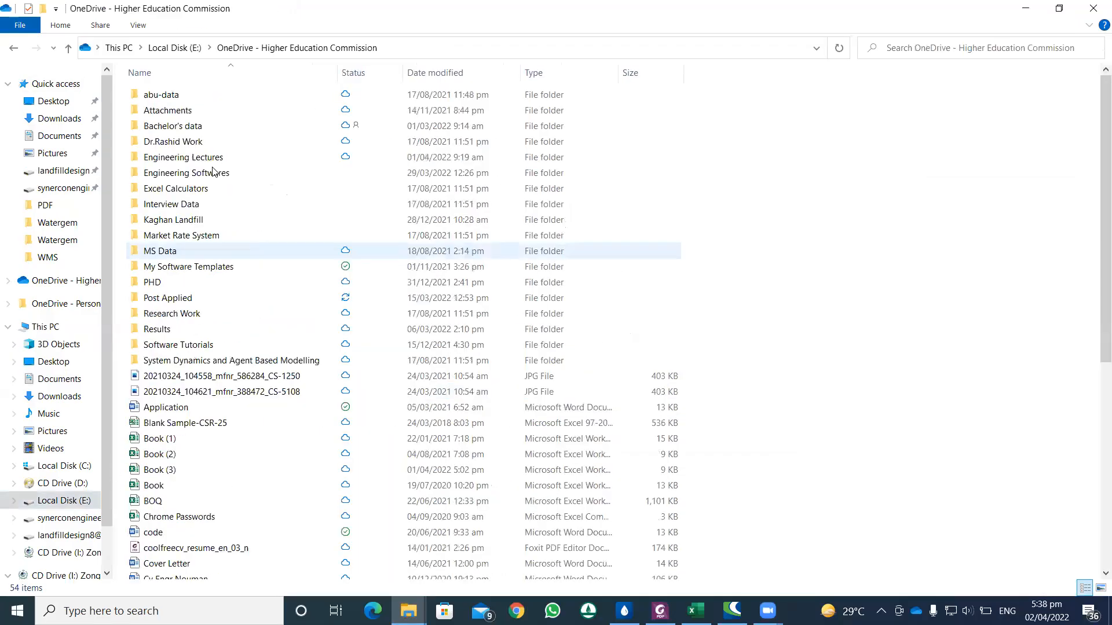
double_click(185, 128)
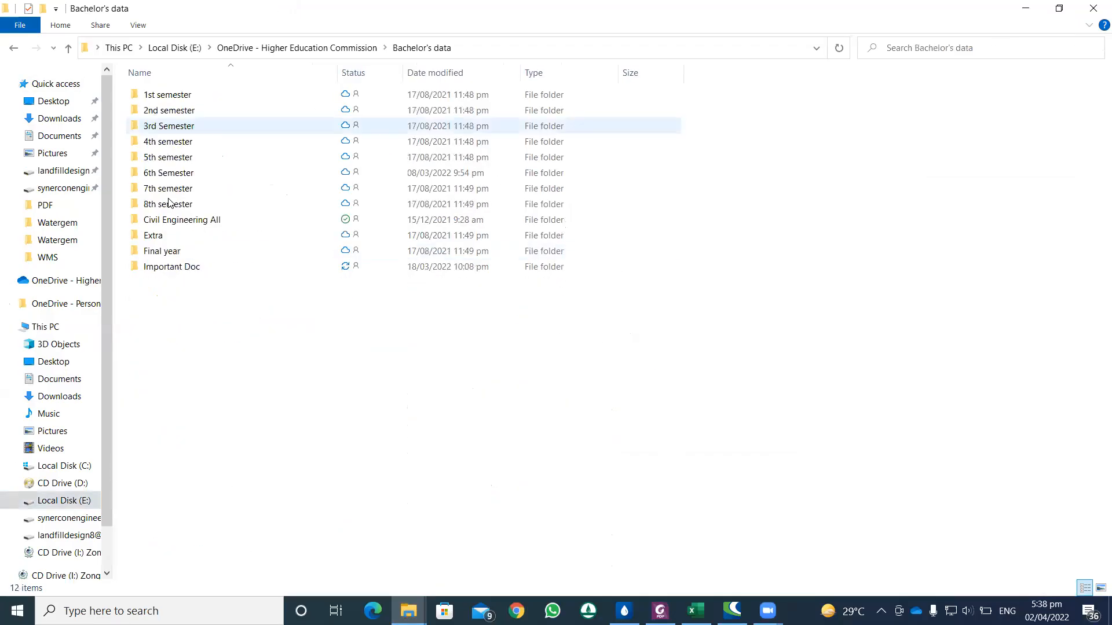
double_click(174, 266)
double_click(204, 143)
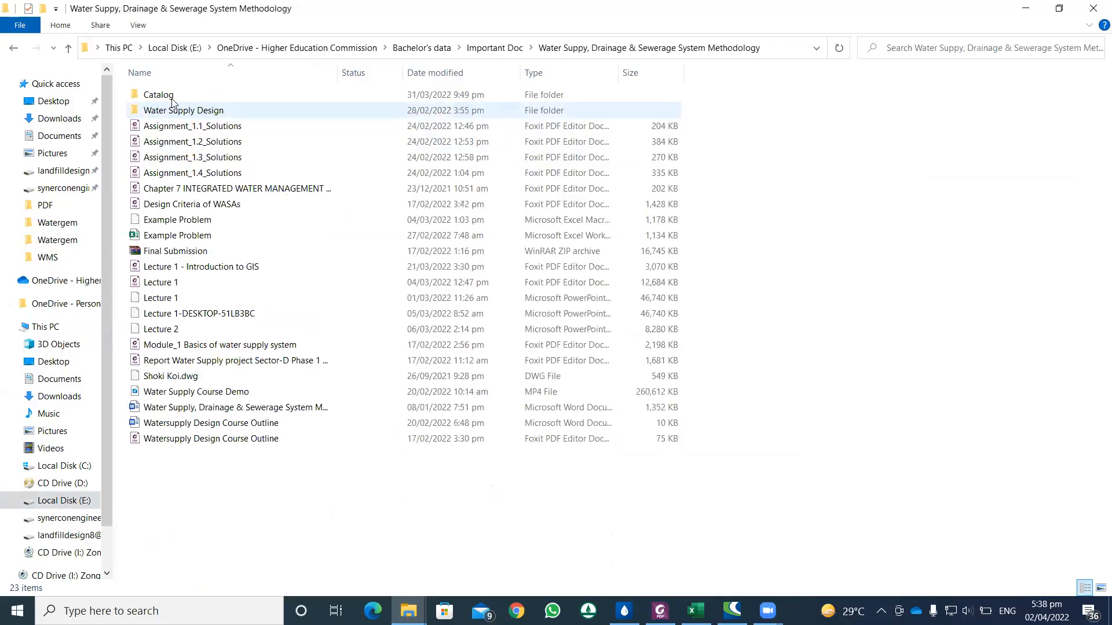
double_click(173, 99)
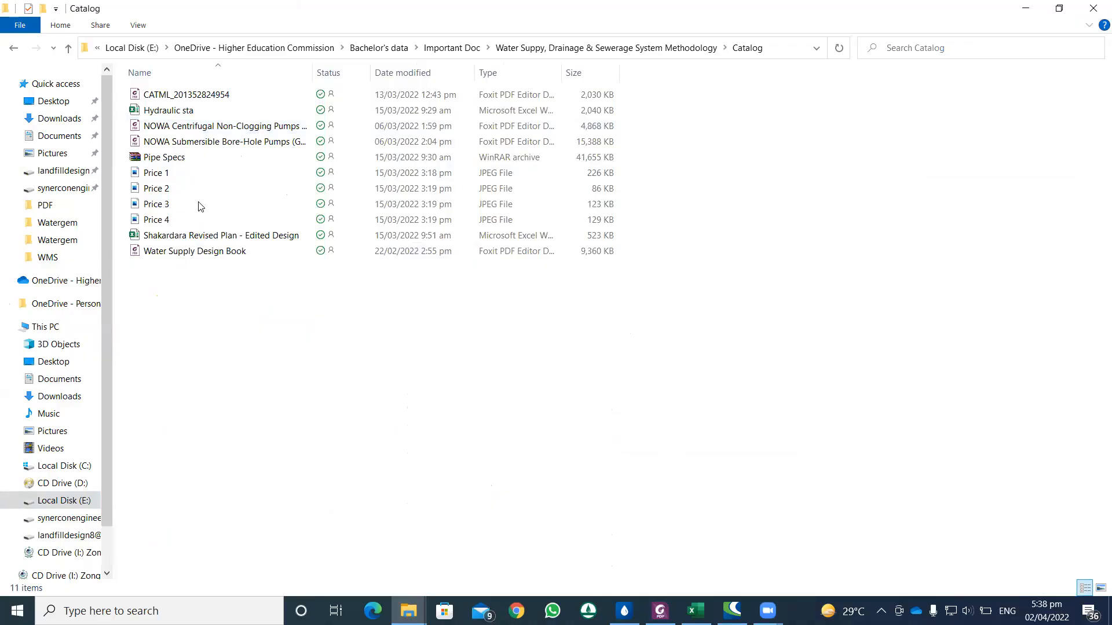
View the Price 1 to Price 4 pipe price-list images, then close Photos.
double_click(163, 177)
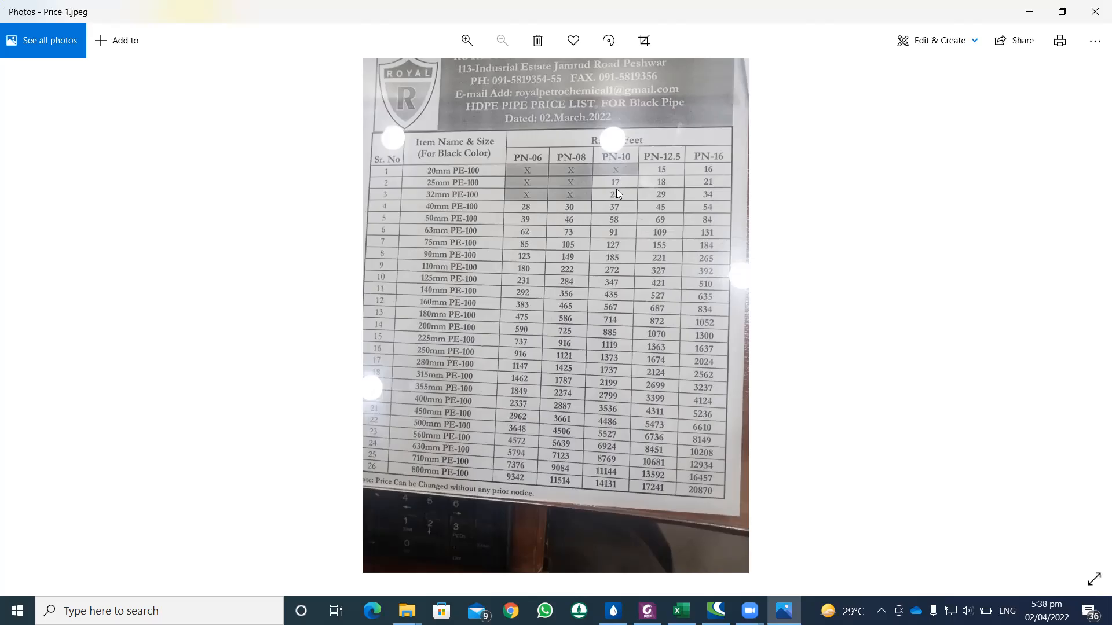
key("Right")
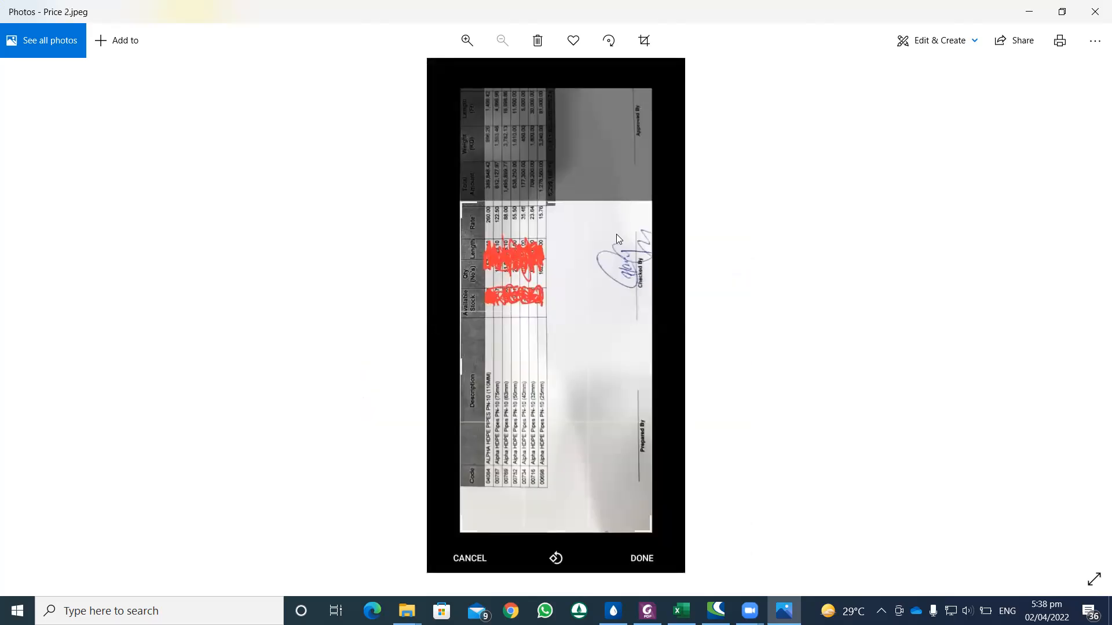
key("Right")
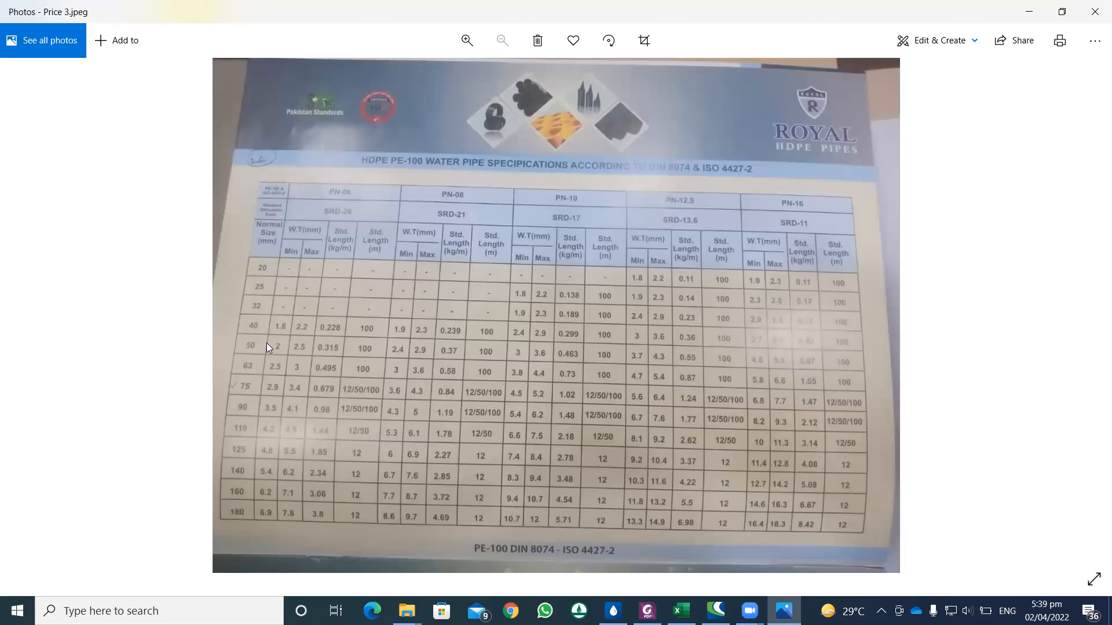
key("Right")
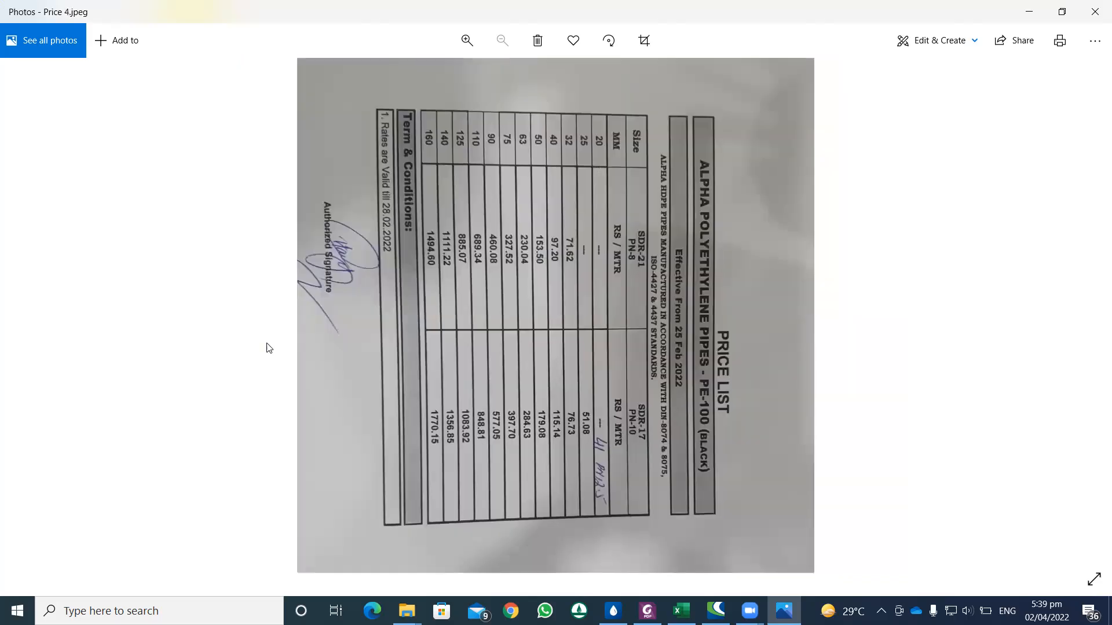
key("Left")
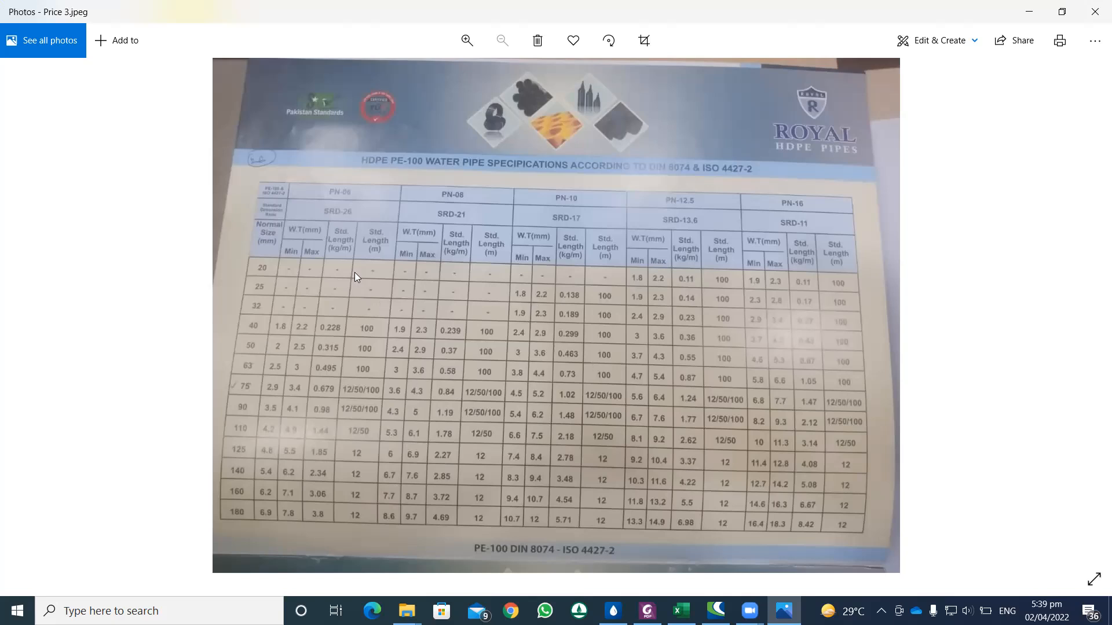
key("Left")
key("Left")
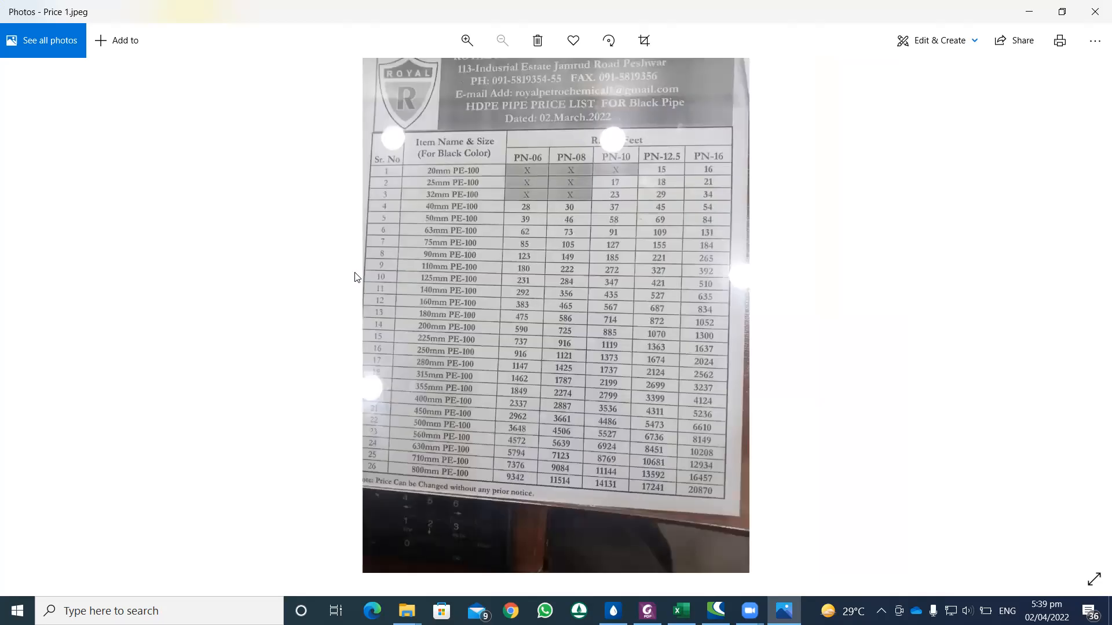
left_click(1094, 18)
Check the Zoom window previews, then bring the WaterGEMS GhaziCoat.wtg model forward.
left_click(767, 611)
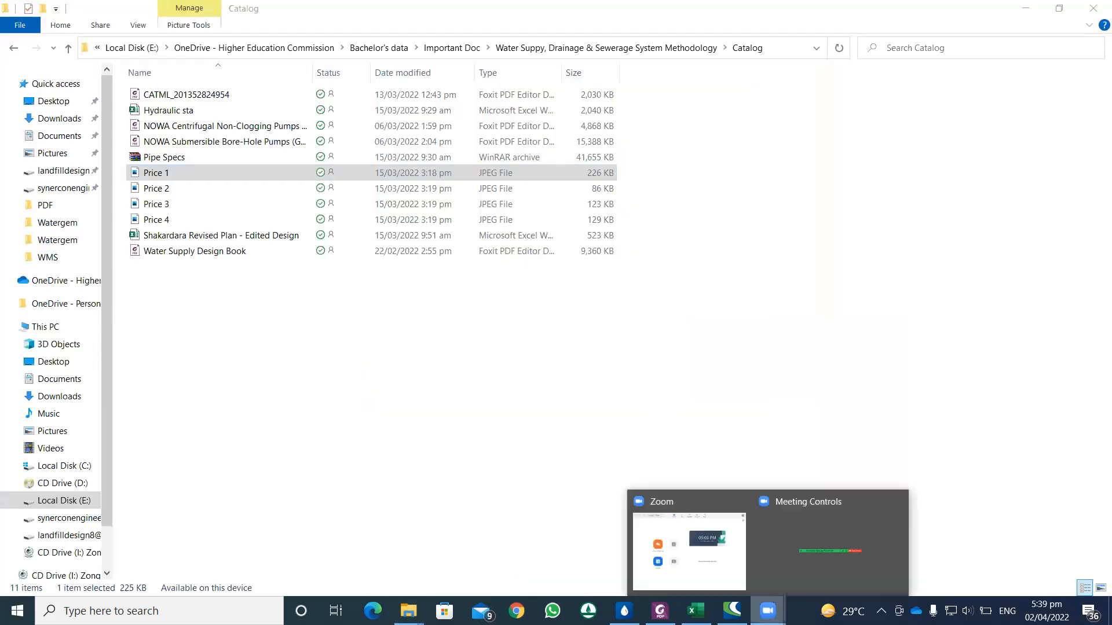
left_click(776, 574)
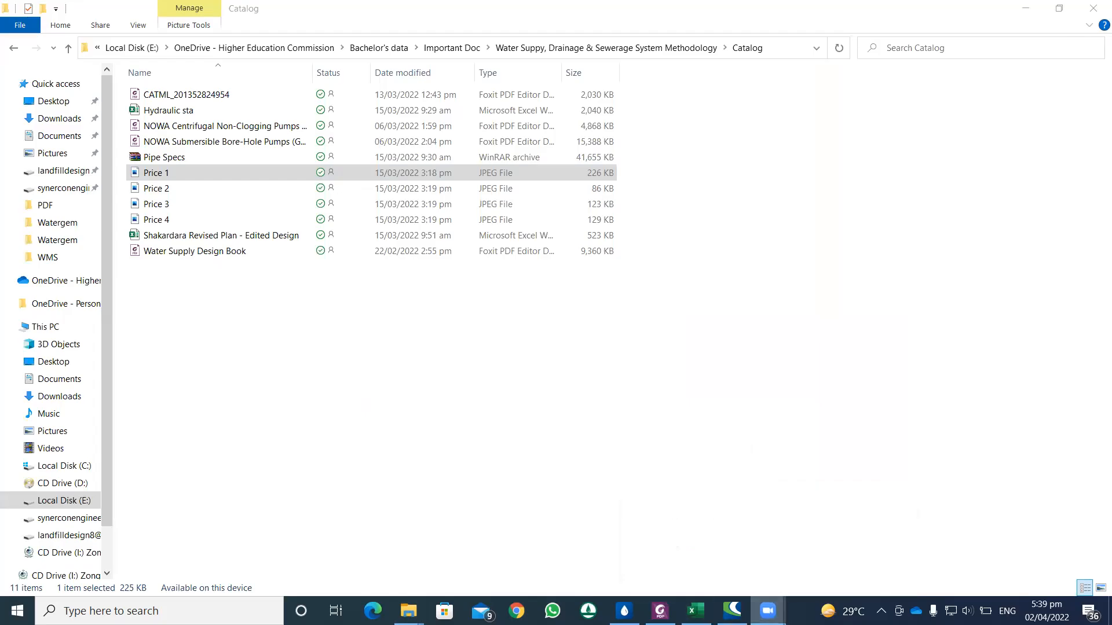
mouse_move(769, 611)
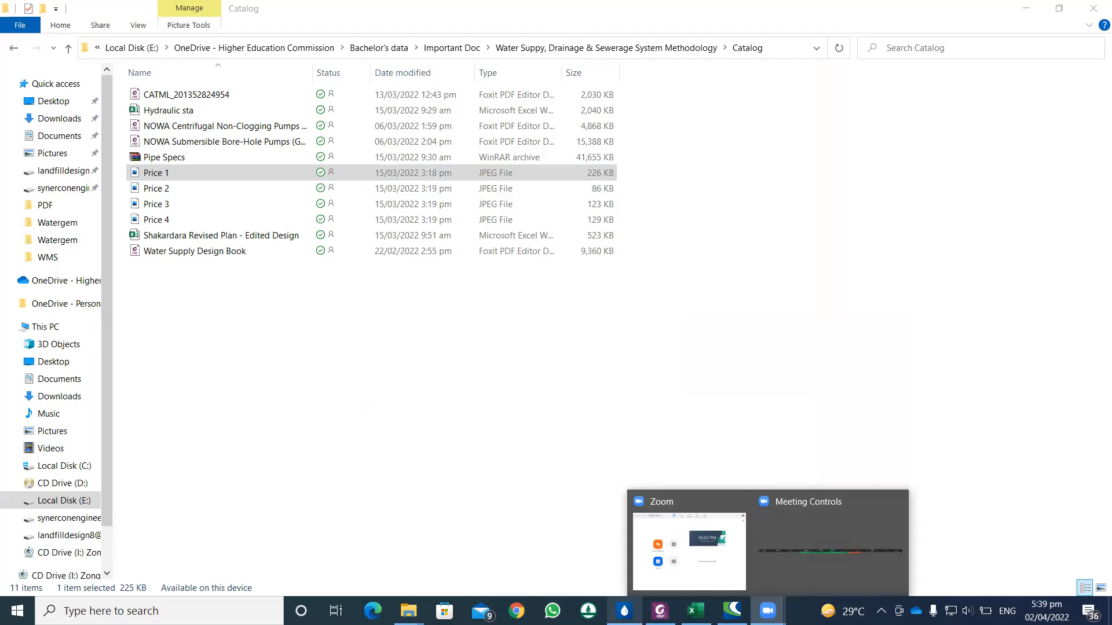
left_click(624, 611)
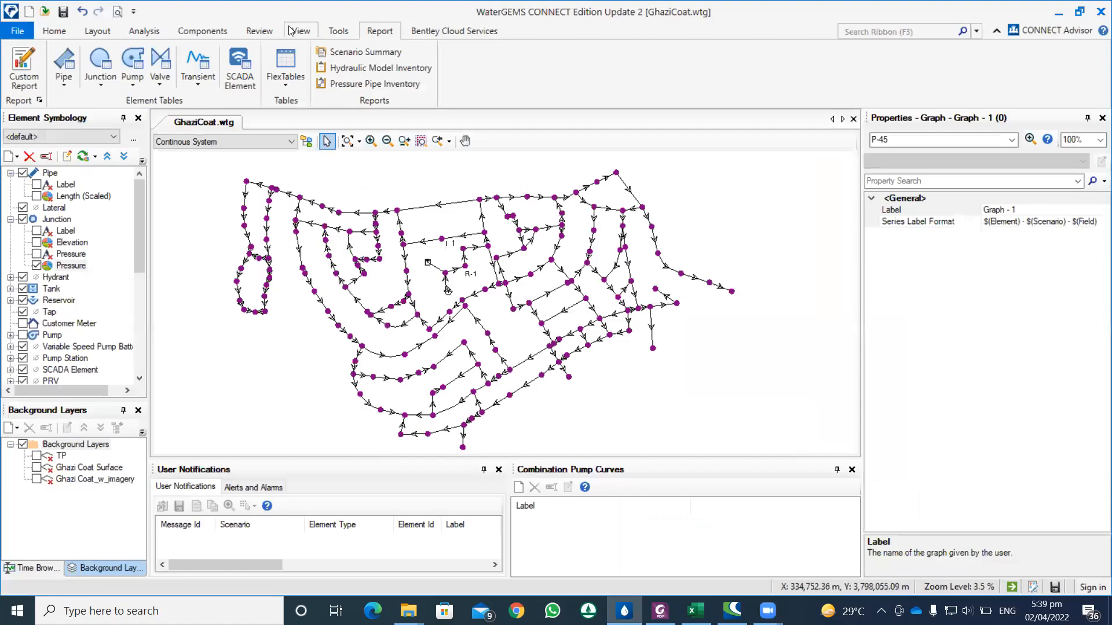
Look through the Review, Components, Analysis, Layout and Home ribbon commands.
left_click(259, 30)
left_click(202, 31)
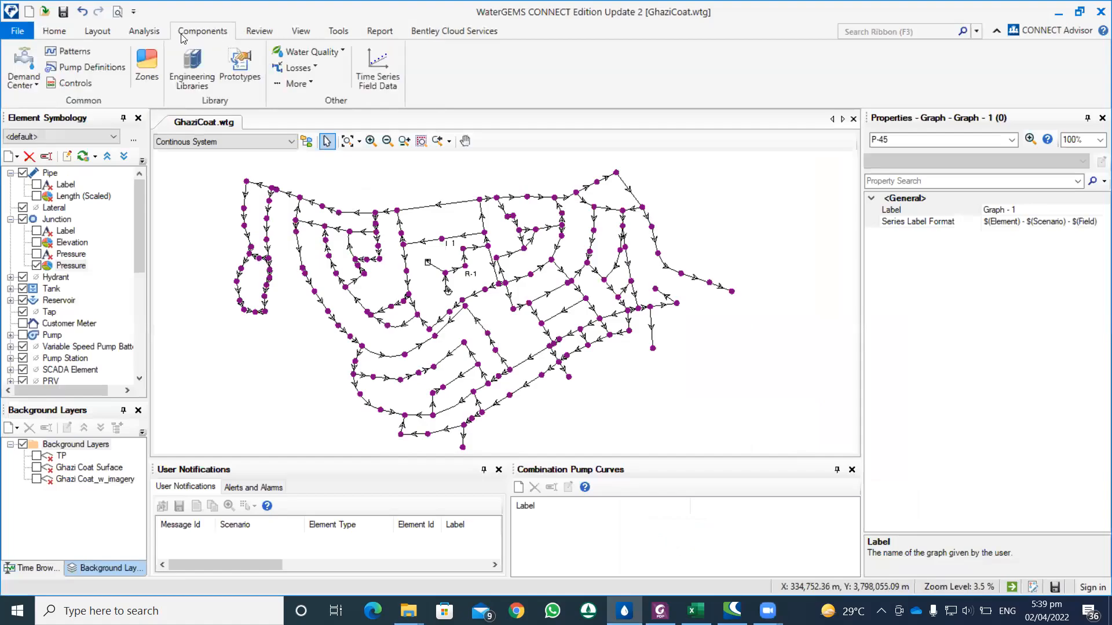
left_click(142, 32)
left_click(106, 33)
left_click(73, 32)
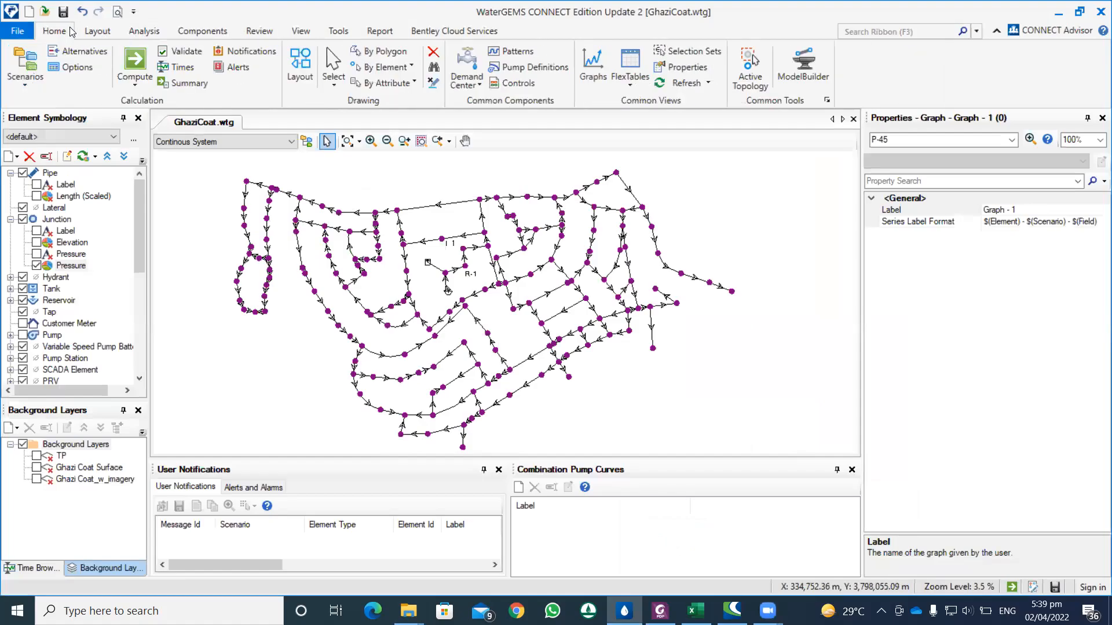
left_click(102, 33)
left_click(142, 34)
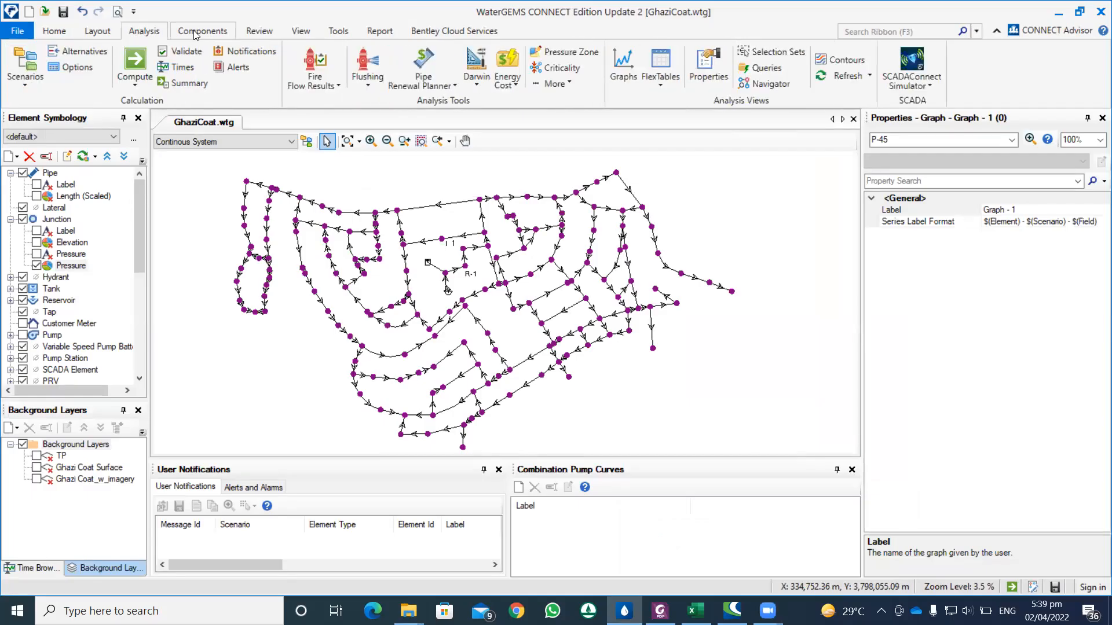
left_click(197, 35)
left_click(258, 32)
left_click(300, 32)
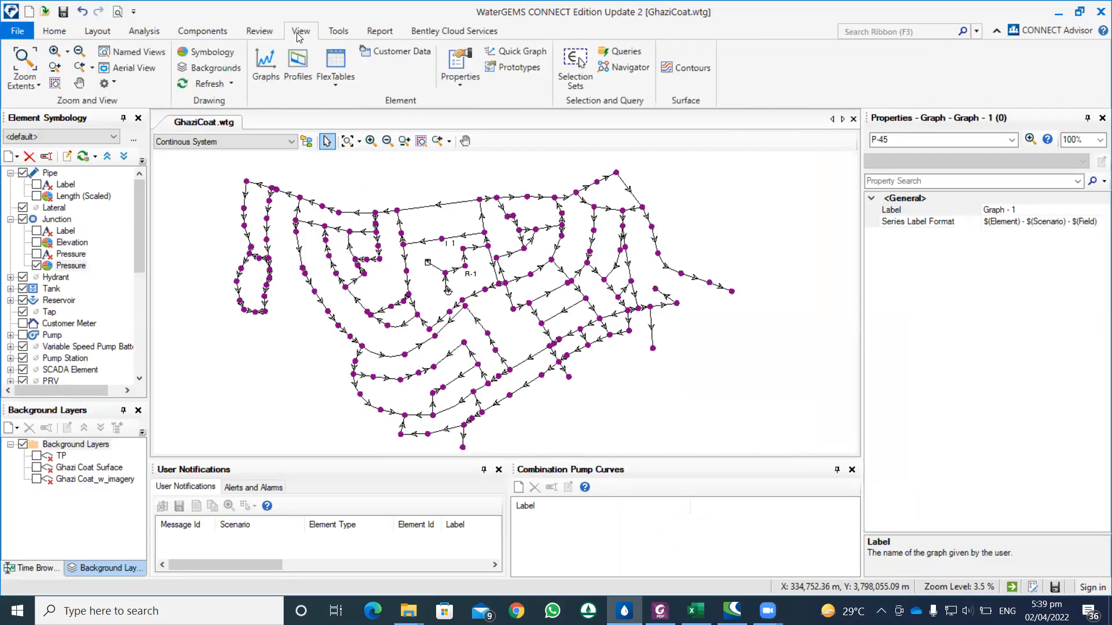
Create a new profile, Profile - 1, and start selecting its path in the drawing.
left_click(306, 68)
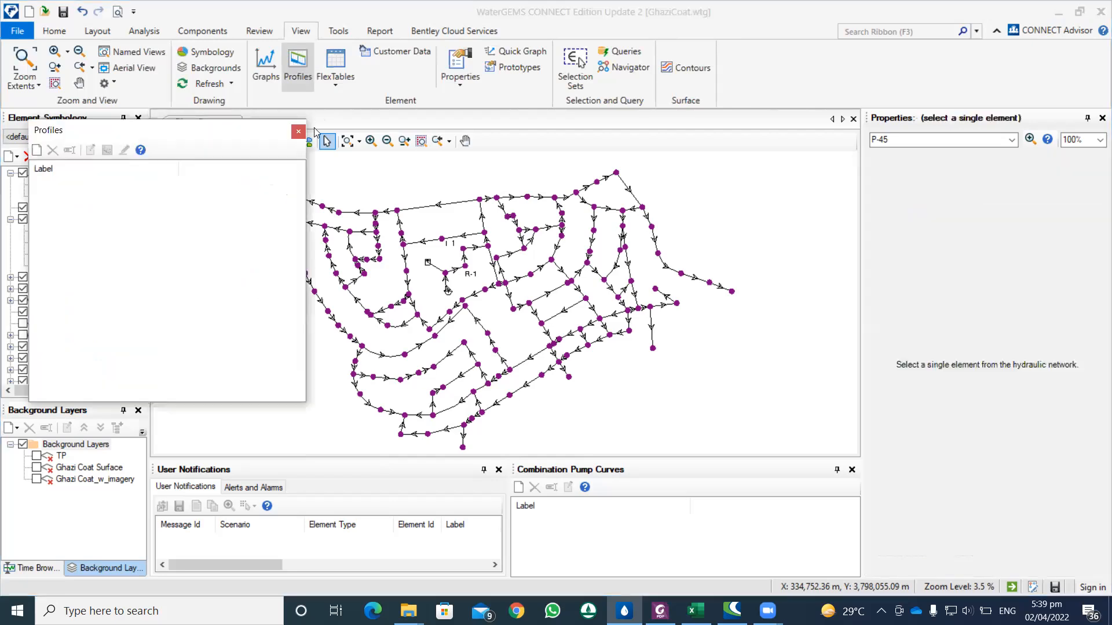
left_click(41, 153)
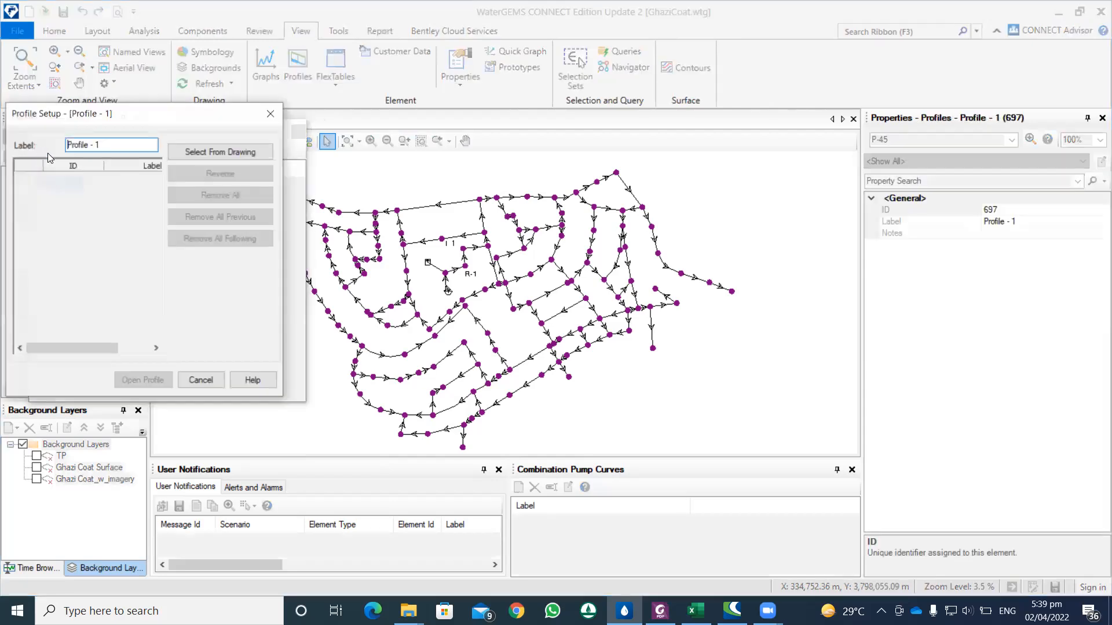
left_click(211, 152)
left_click_drag(475, 215, 649, 230)
Pick the profile path node by node, westward from the top-right of the network.
left_click(789, 190)
left_click(769, 198)
left_click(748, 208)
left_click(727, 214)
left_click(700, 213)
left_click(670, 214)
left_click(652, 216)
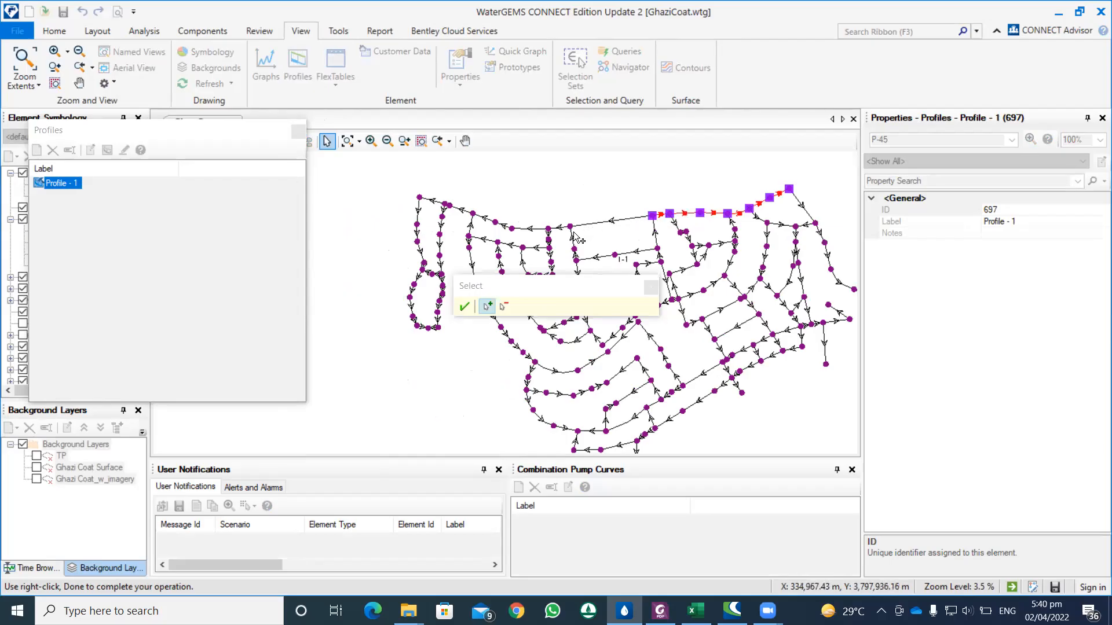
left_click(570, 227)
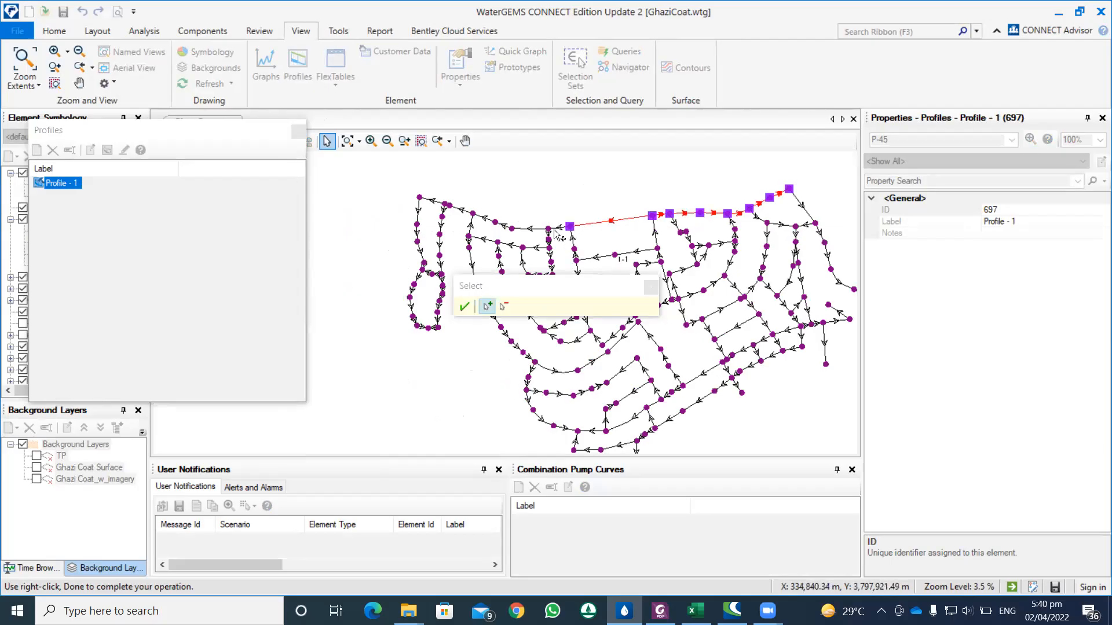
left_click(512, 229)
left_click(473, 214)
left_click(448, 205)
left_click(419, 198)
left_click(470, 308)
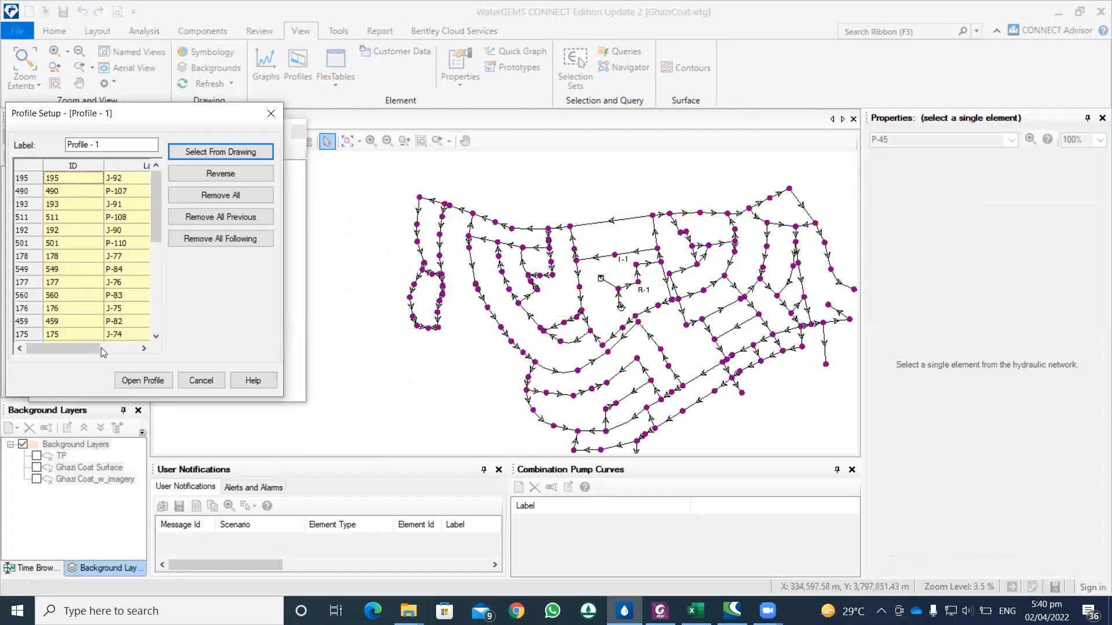
Show the Profile - 1 chart with Elevation plotted and Hydraulic Grade left off.
left_click(143, 381)
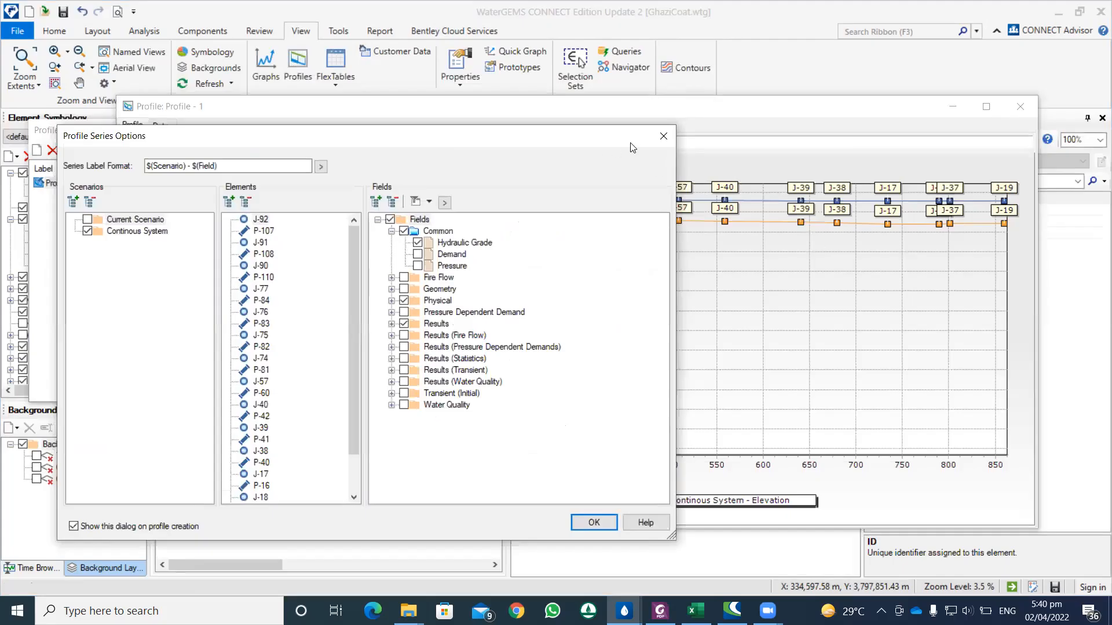
left_click(417, 243)
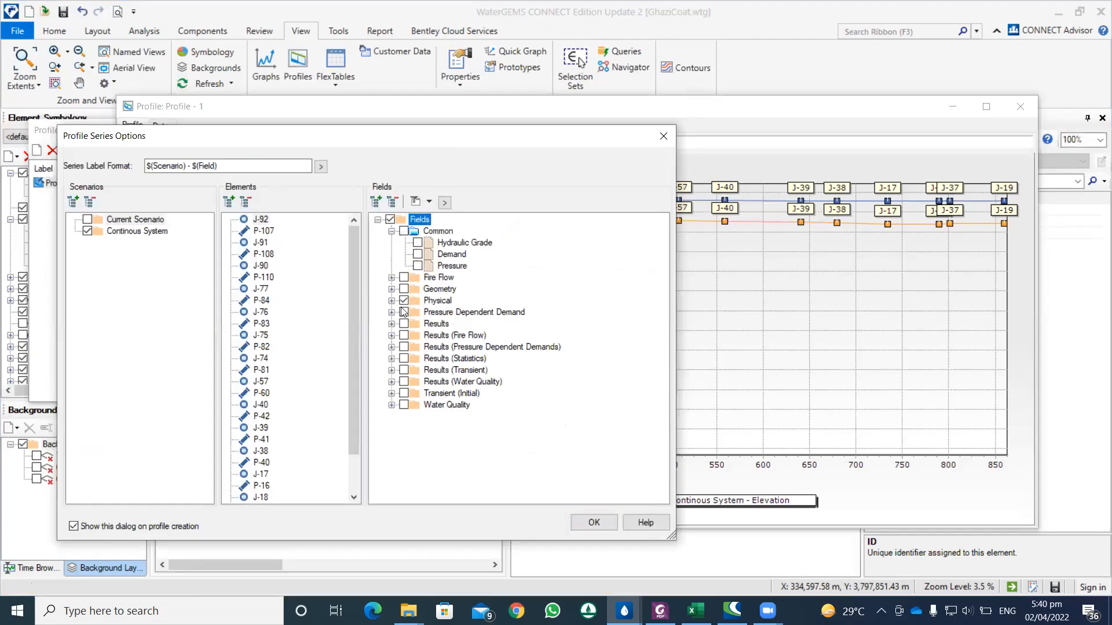
left_click(392, 301)
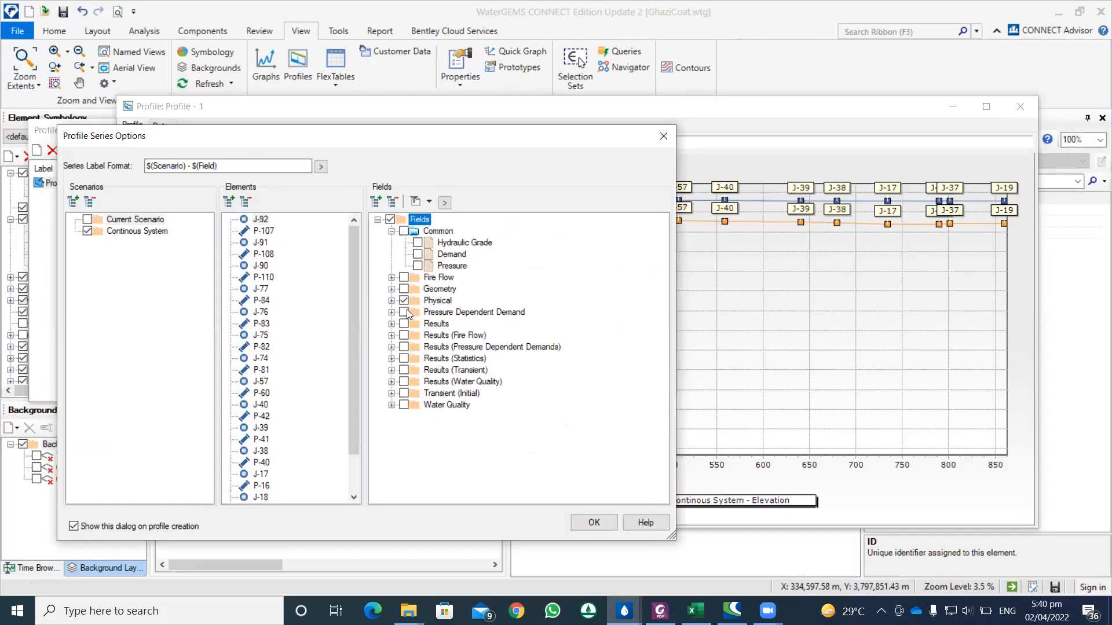
left_click(593, 518)
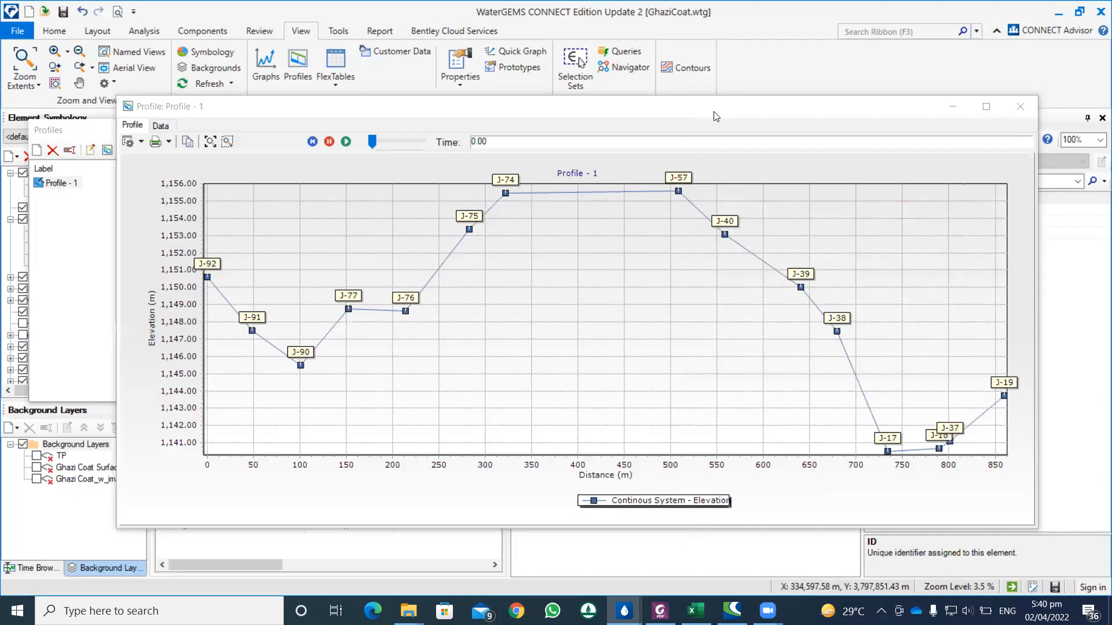
Bring up Chart Options for the profile and review its Series, Panel, Axis, General, Titles and Walls settings.
left_click_drag(284, 111, 319, 158)
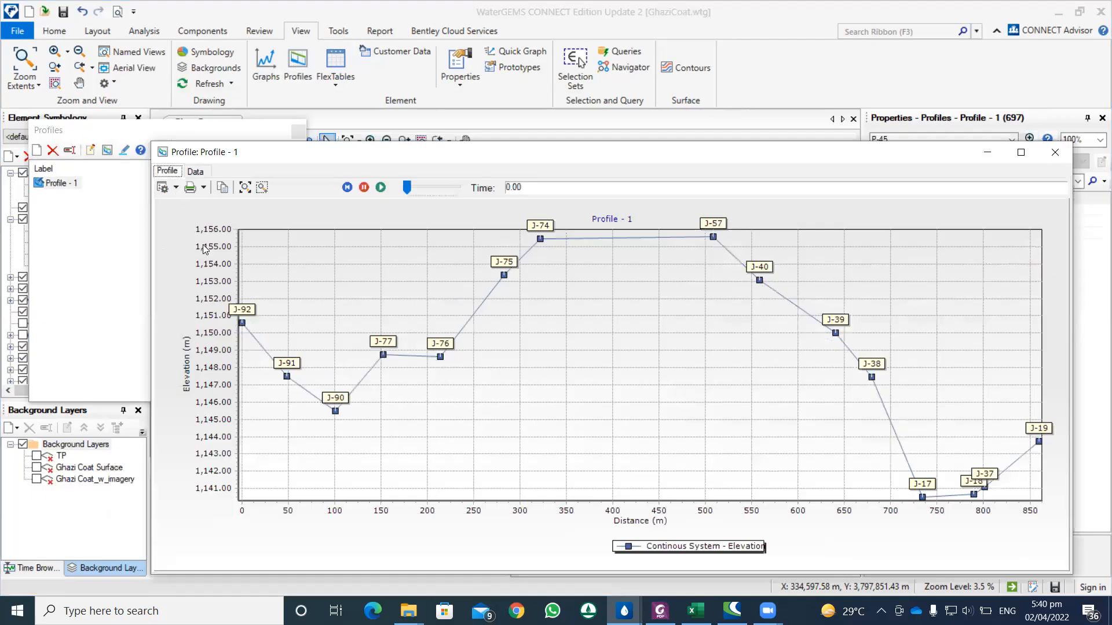
left_click(176, 187)
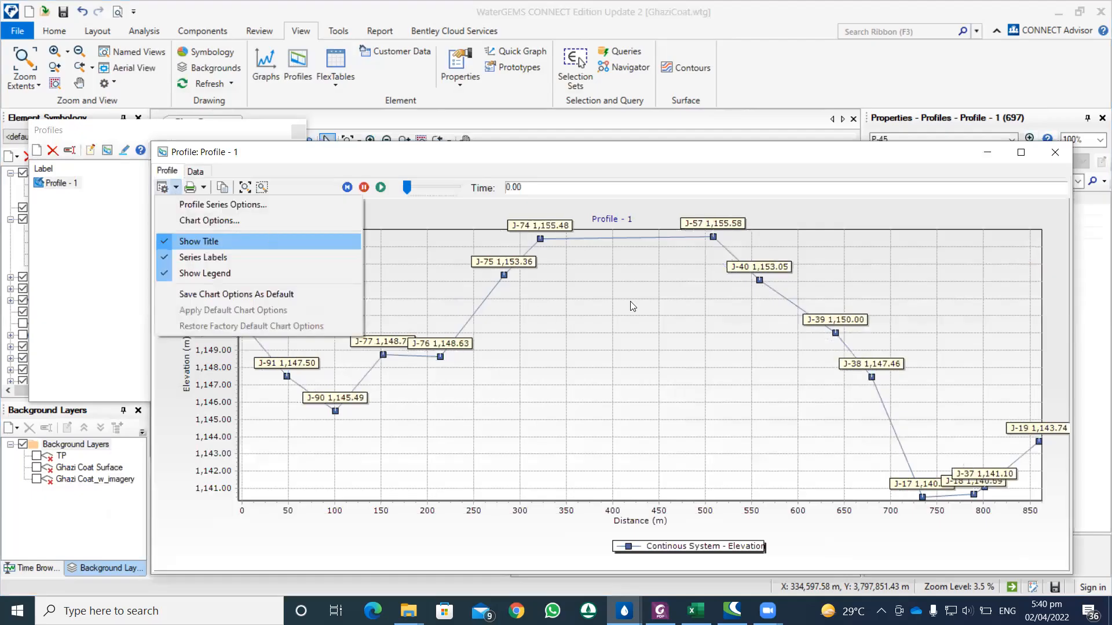
key("Up")
key("Return")
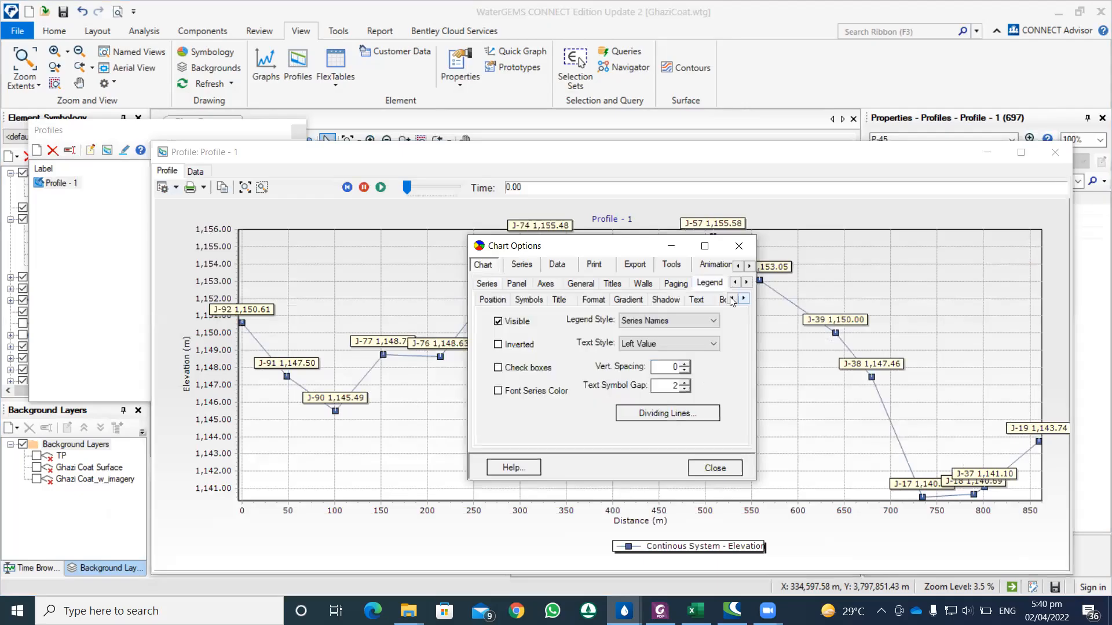
left_click(618, 288)
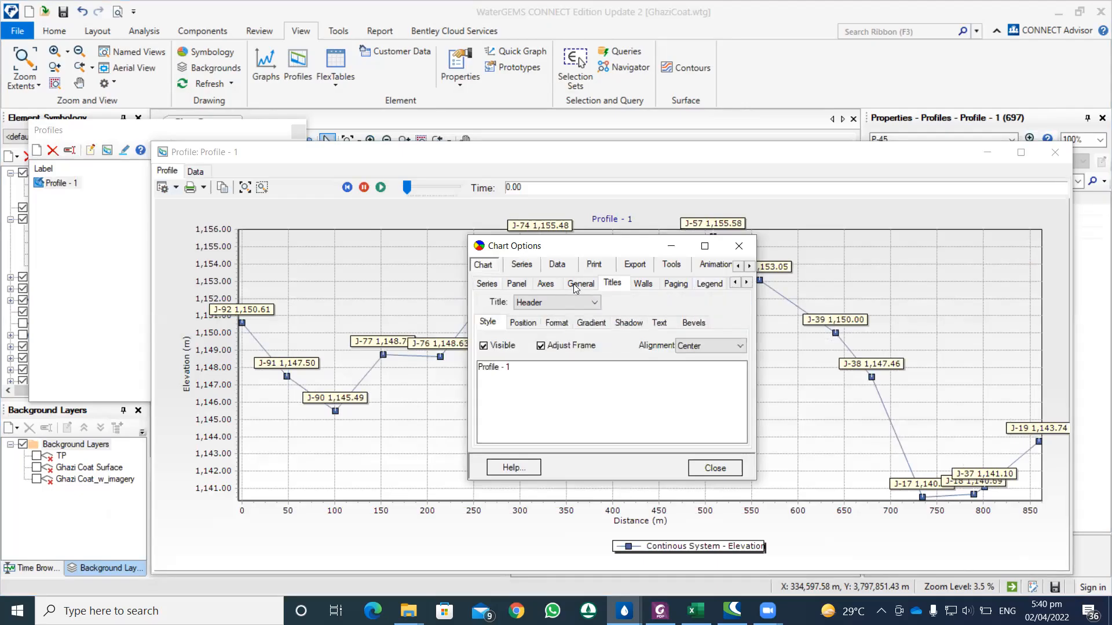
left_click(489, 286)
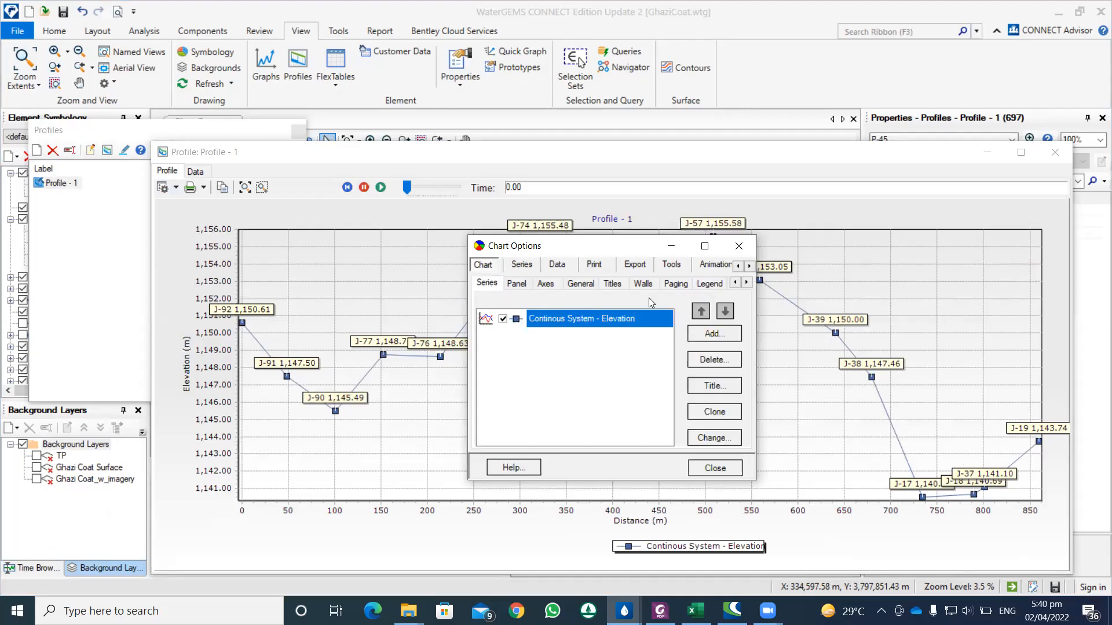
left_click(516, 287)
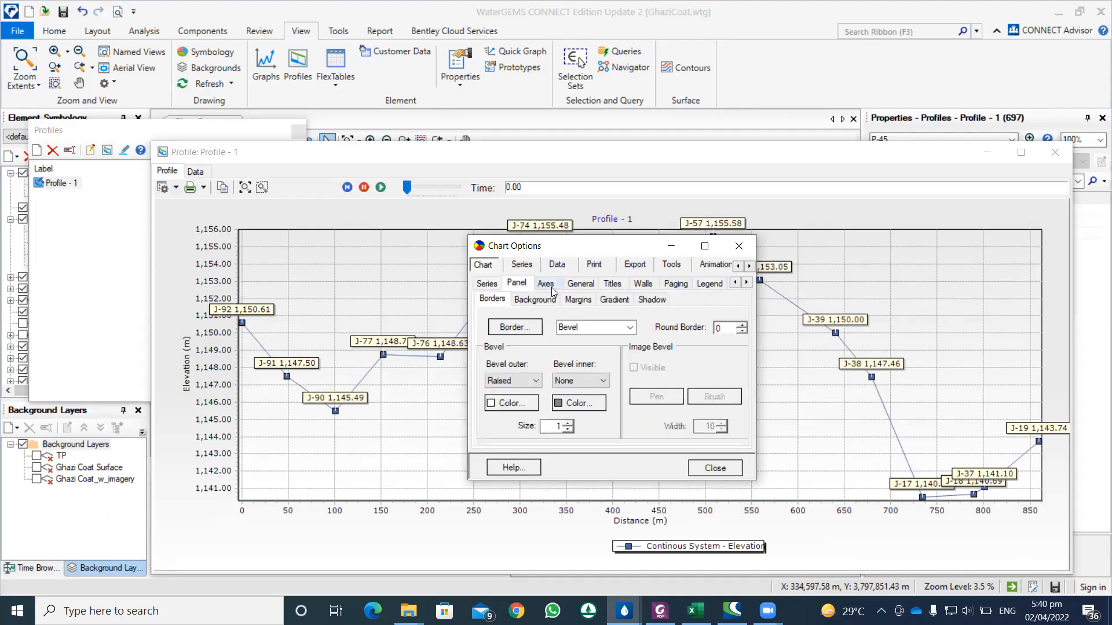
left_click(555, 286)
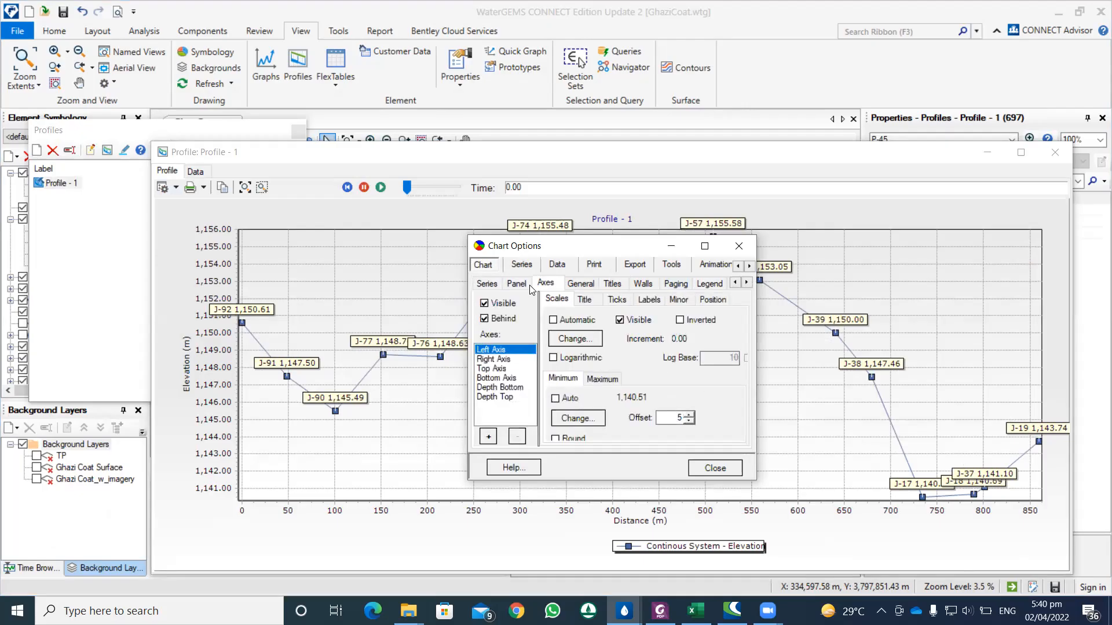
left_click(580, 285)
left_click(614, 285)
left_click(643, 285)
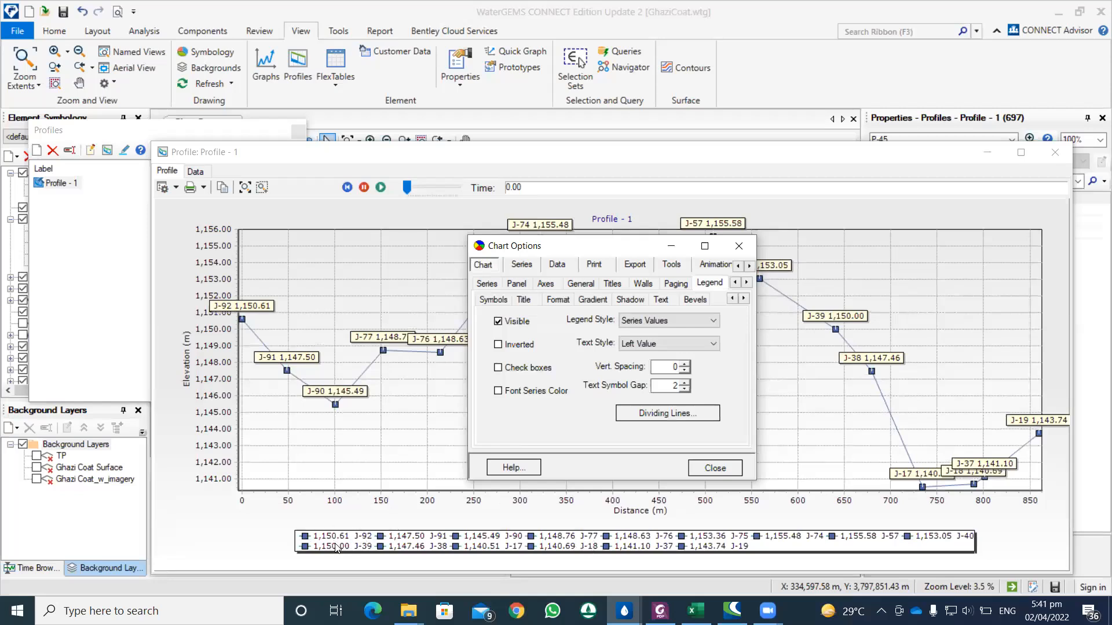
Set the legend Text Style to X and Value with a Text Symbol Gap of 10.
left_click(657, 345)
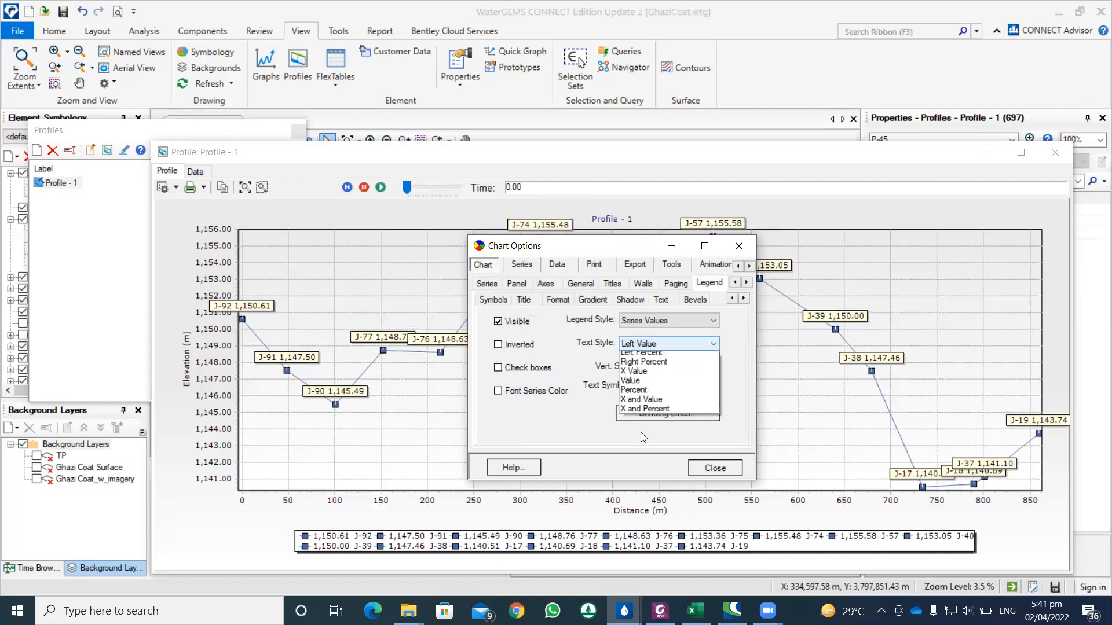
left_click(642, 399)
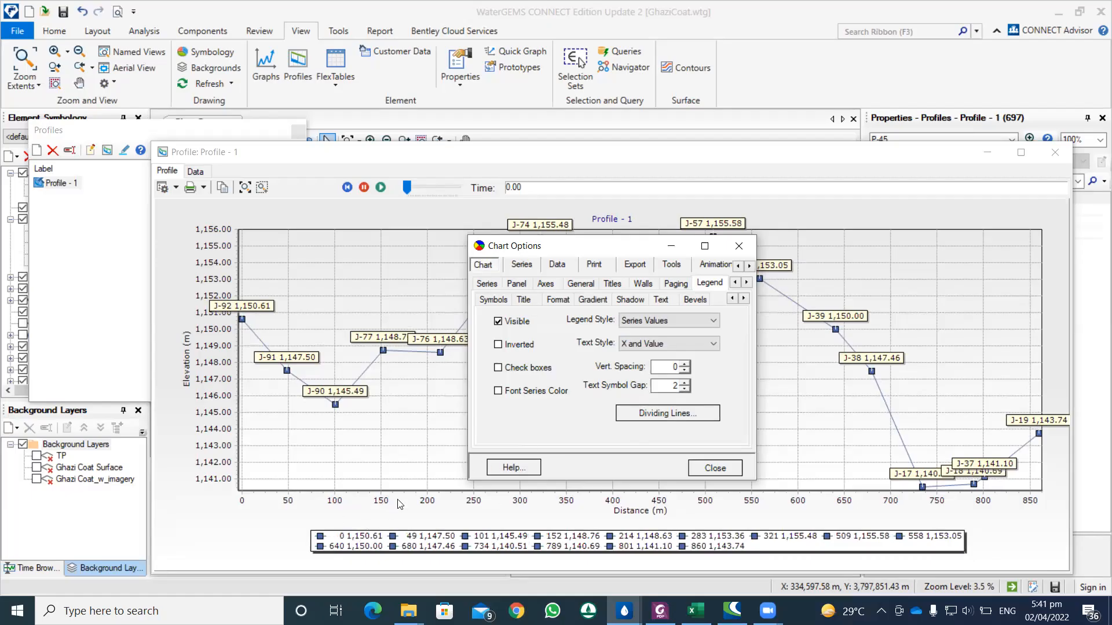
left_click(685, 381)
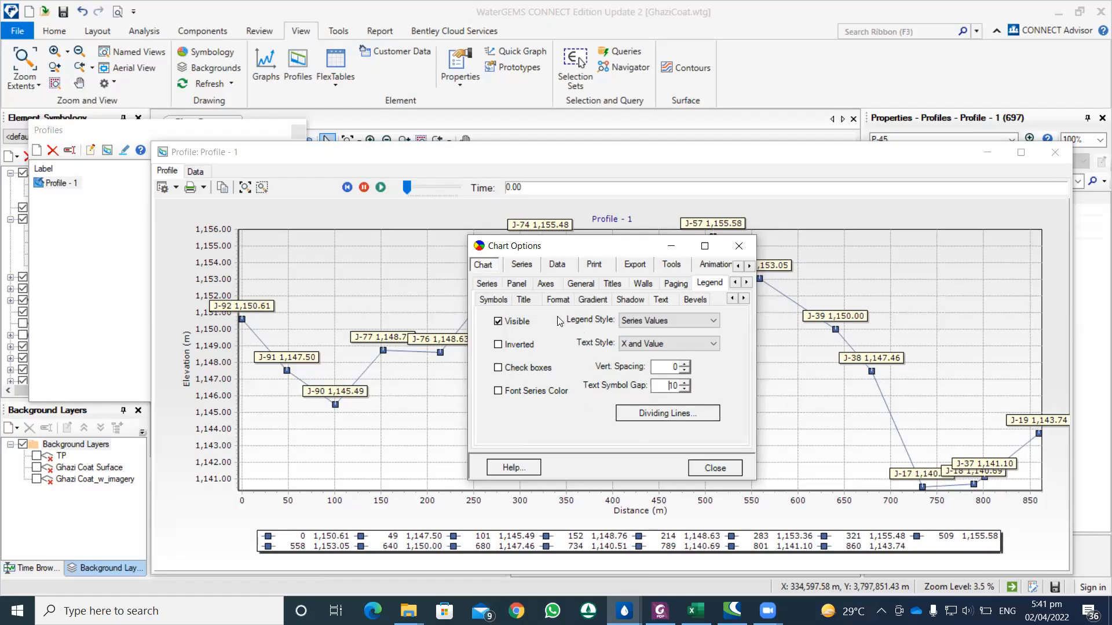
left_click(661, 299)
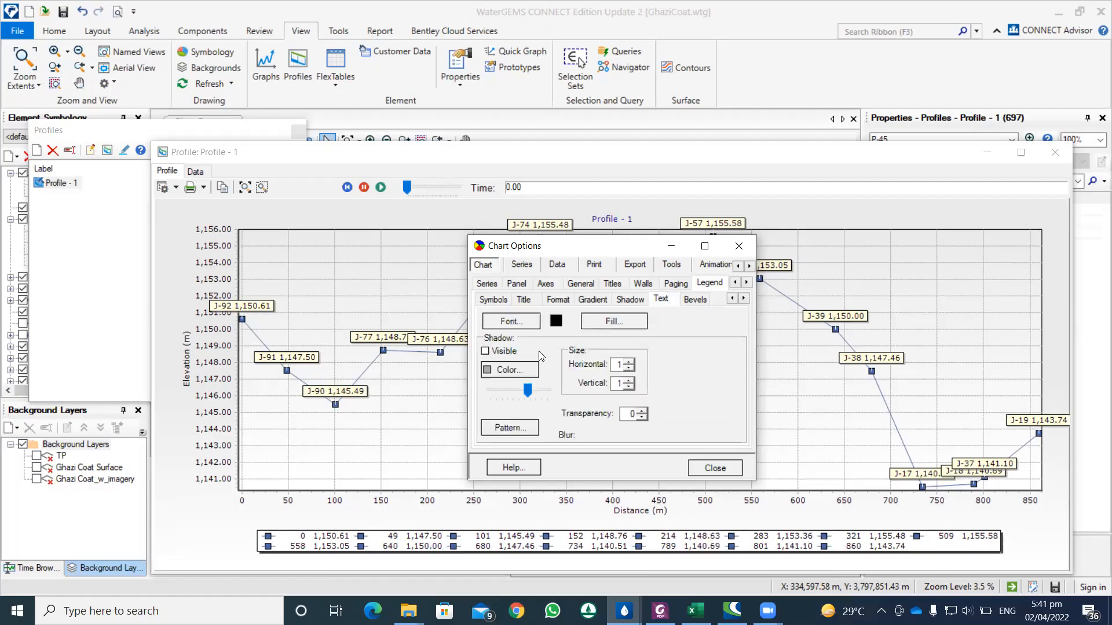
Make the legend title 'X Y' visible and centred.
left_click(524, 299)
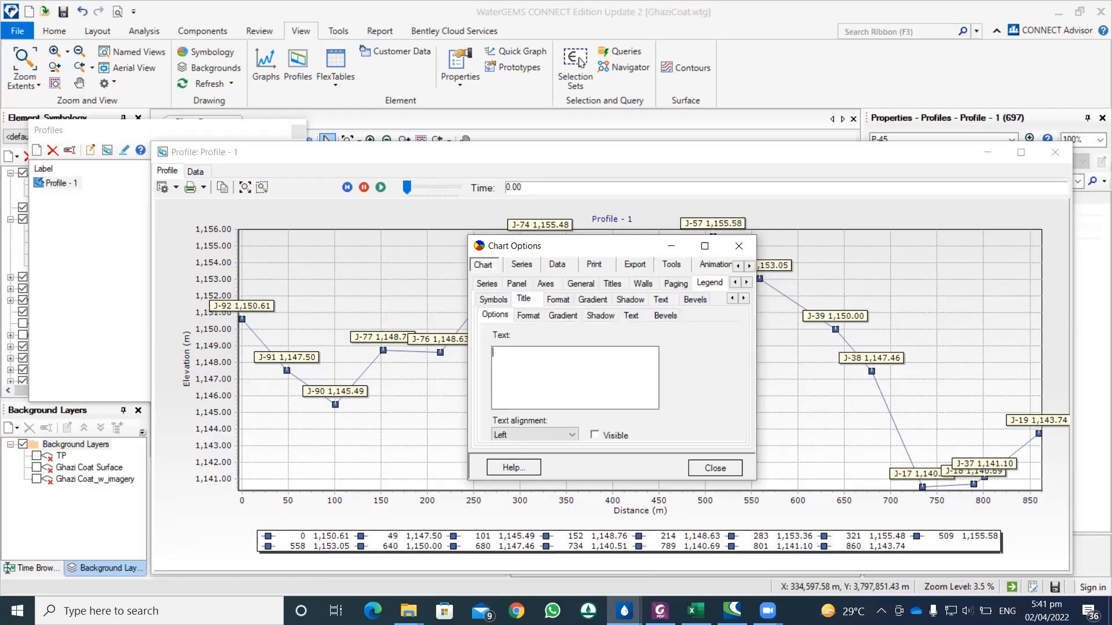
left_click(595, 435)
left_click(571, 435)
left_click(556, 457)
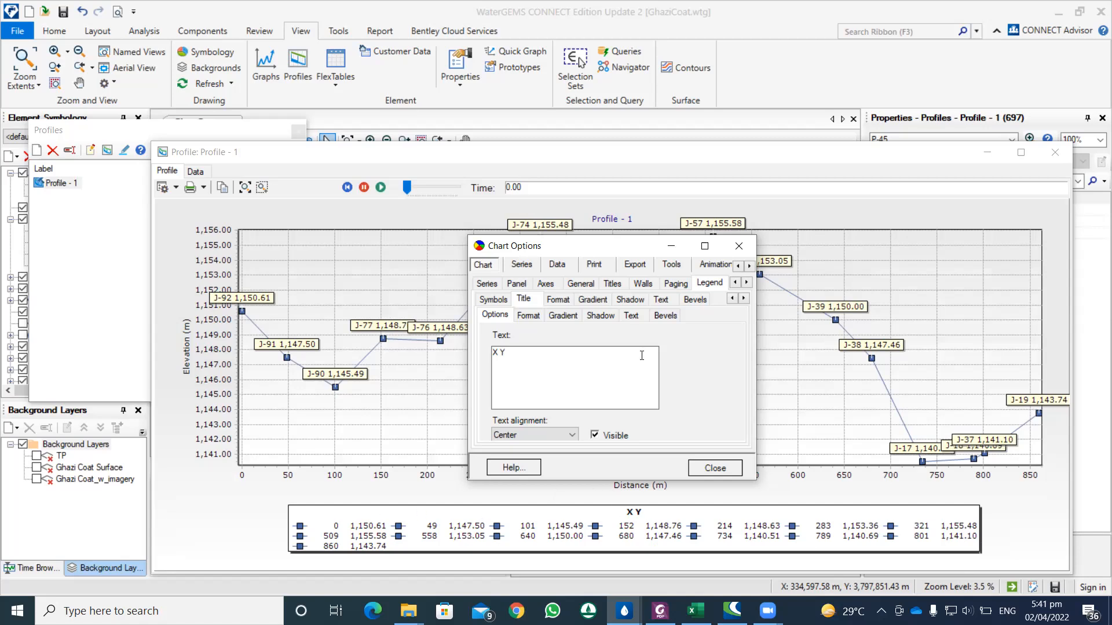
left_click(631, 315)
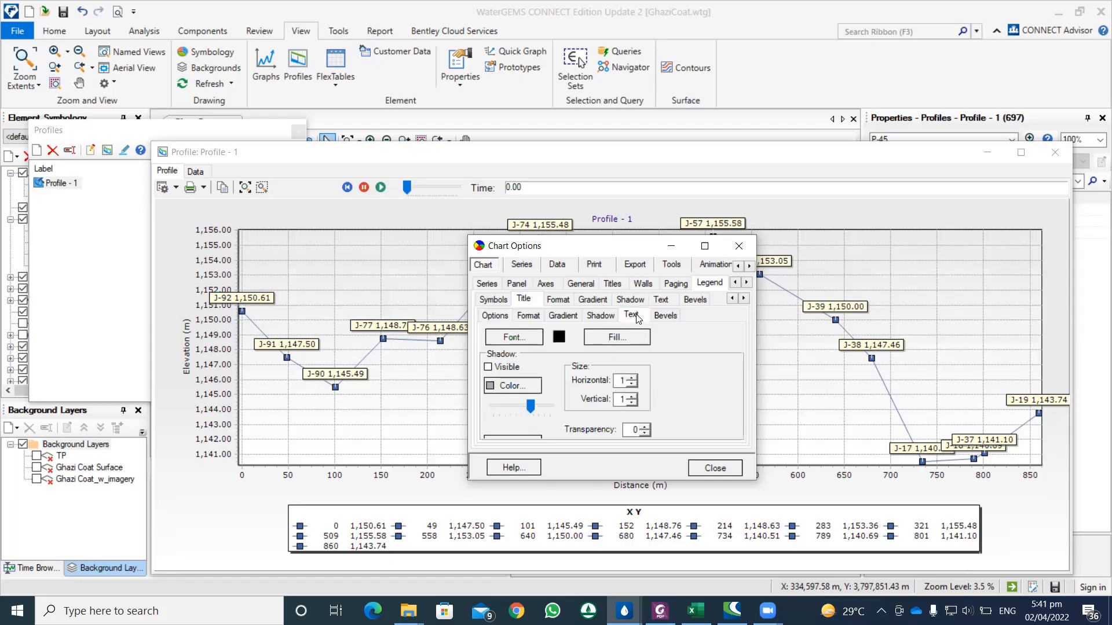
Move back through the chart settings to the Series formatting.
left_click(682, 286)
left_click(646, 286)
left_click(620, 286)
left_click(579, 288)
left_click(553, 288)
left_click(532, 266)
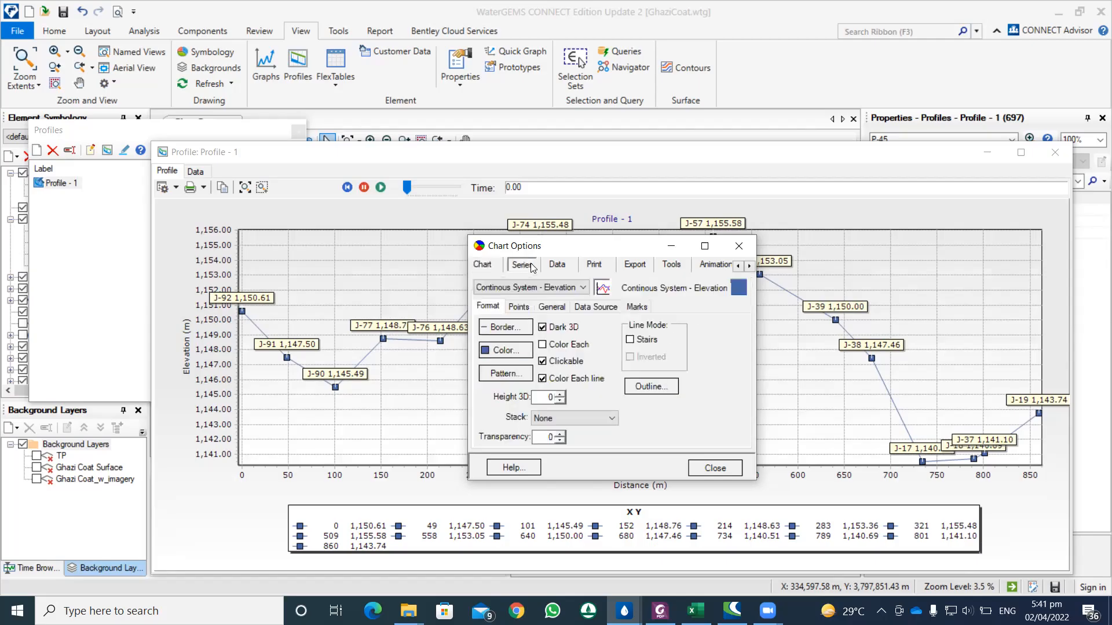
Set the series point marks style to 'X and Y values' and close Chart Options.
left_click(636, 307)
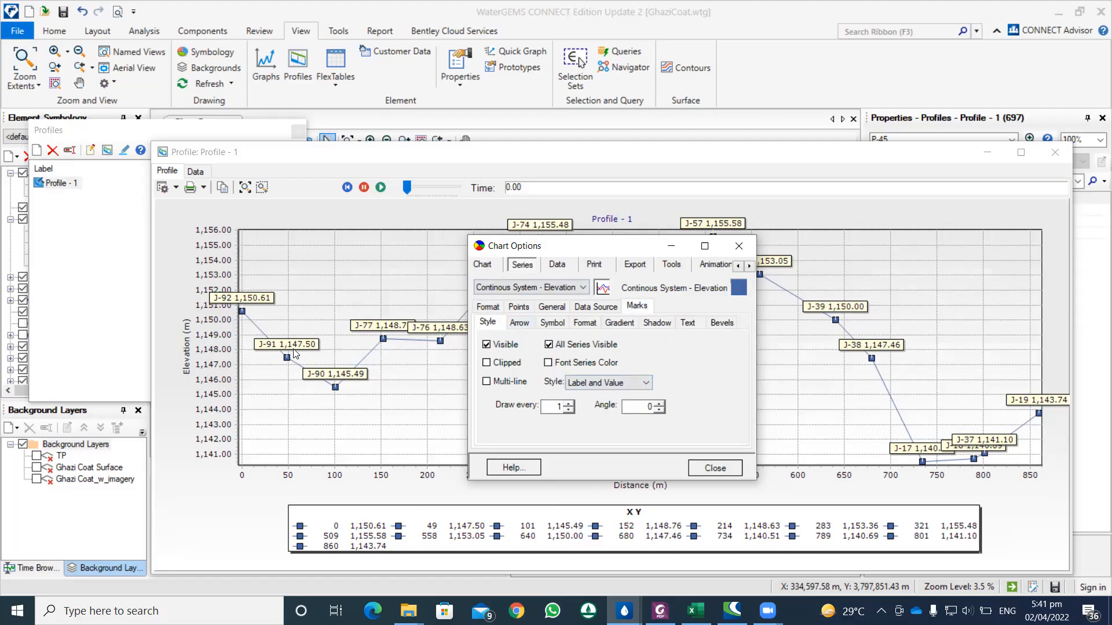
left_click(622, 384)
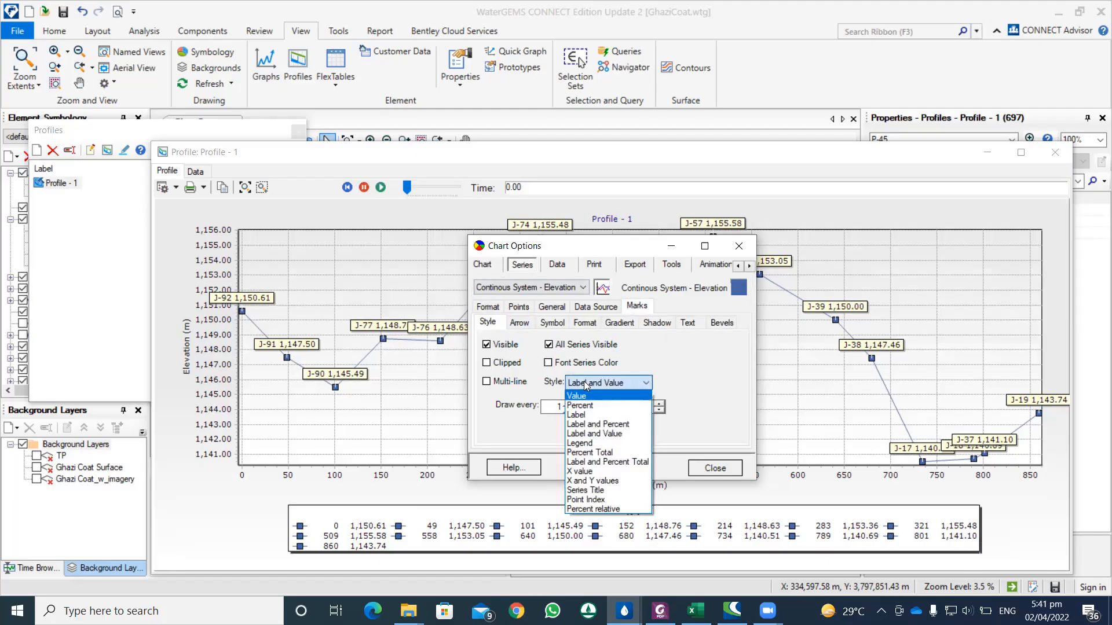
left_click(605, 396)
left_click(611, 382)
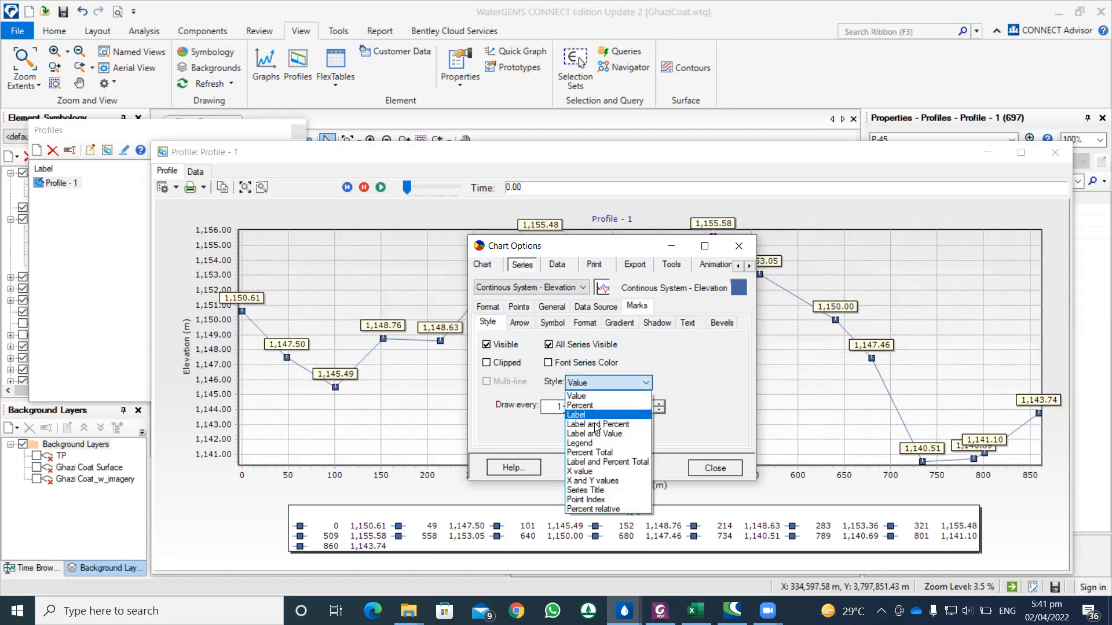
left_click(598, 421)
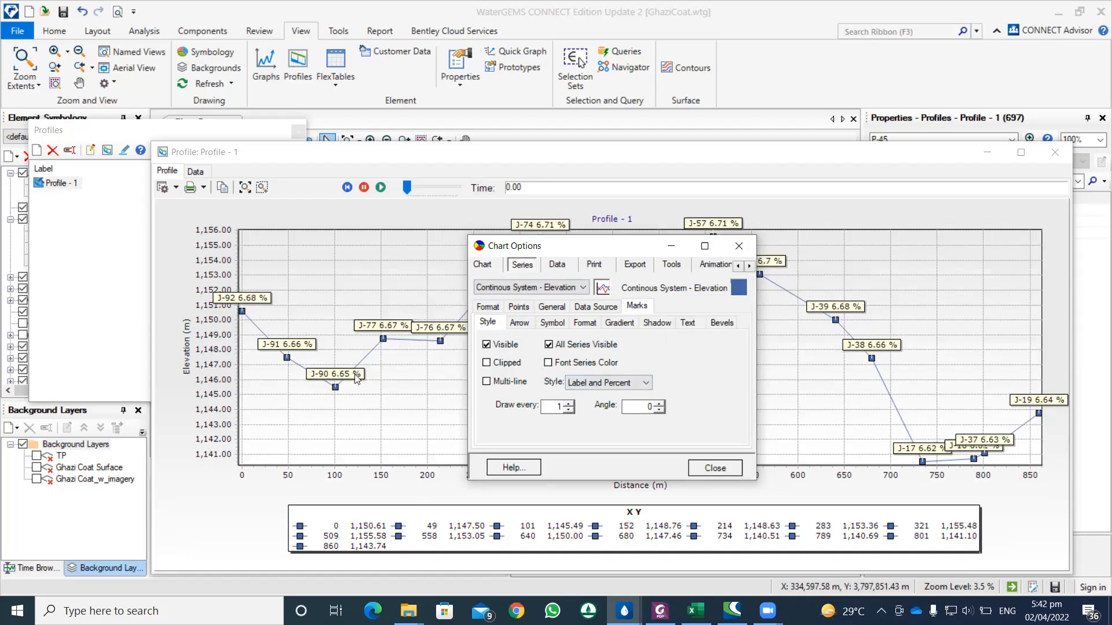
left_click(626, 386)
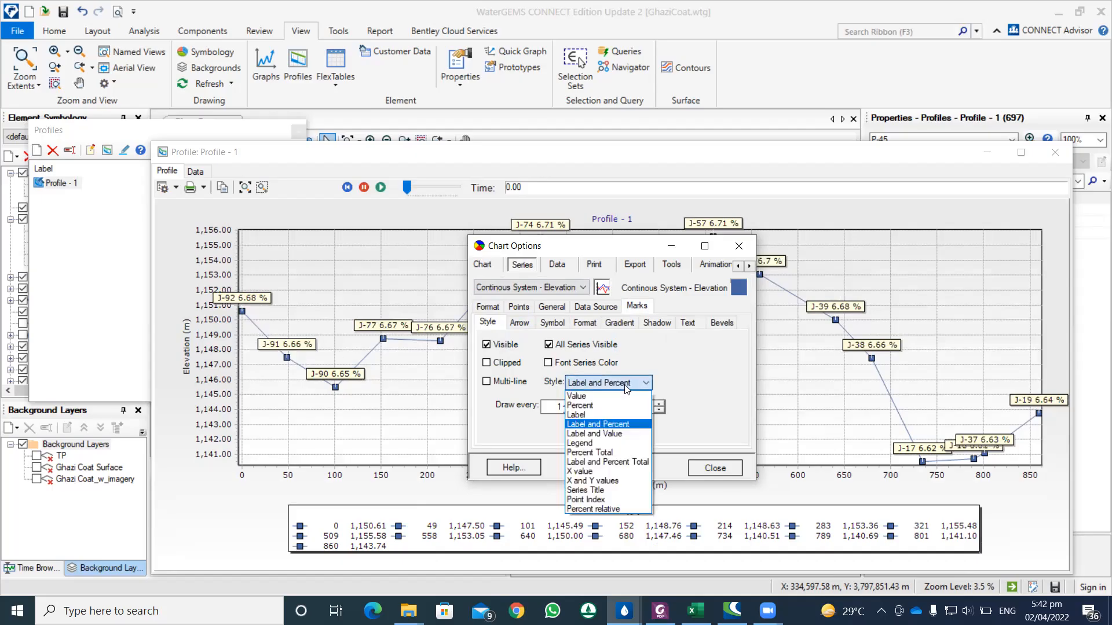
left_click(602, 481)
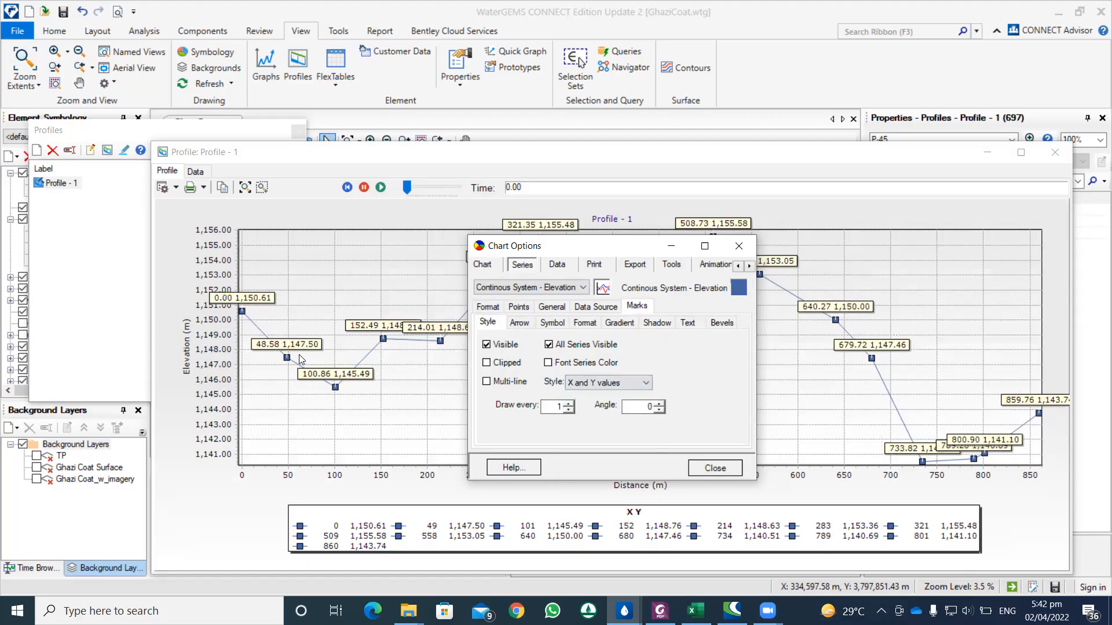
left_click(599, 385)
left_click(599, 386)
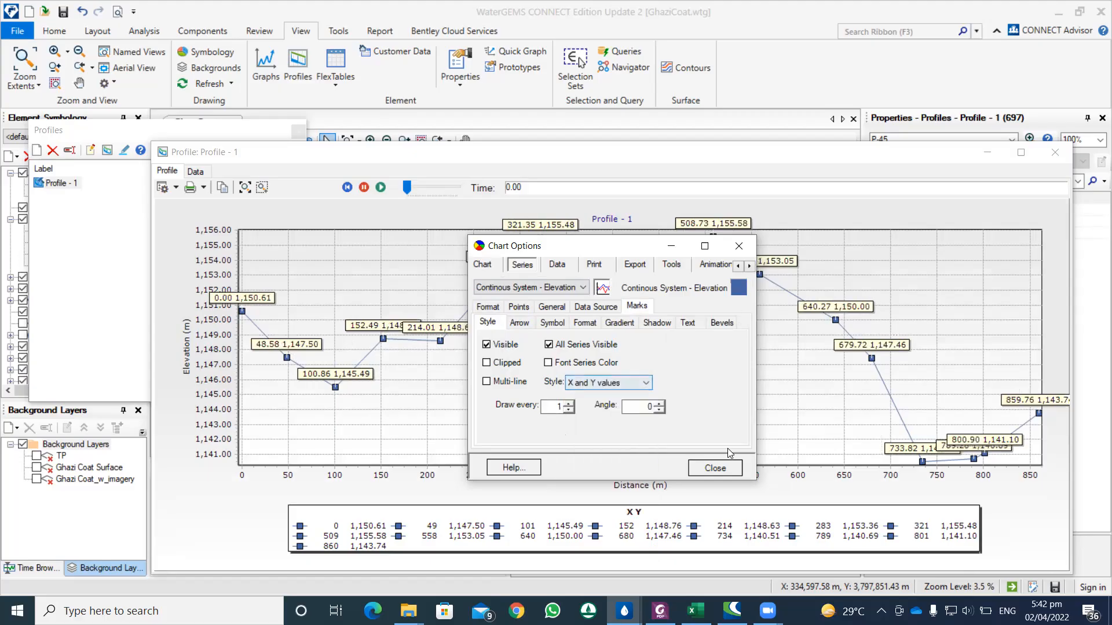
key("Escape")
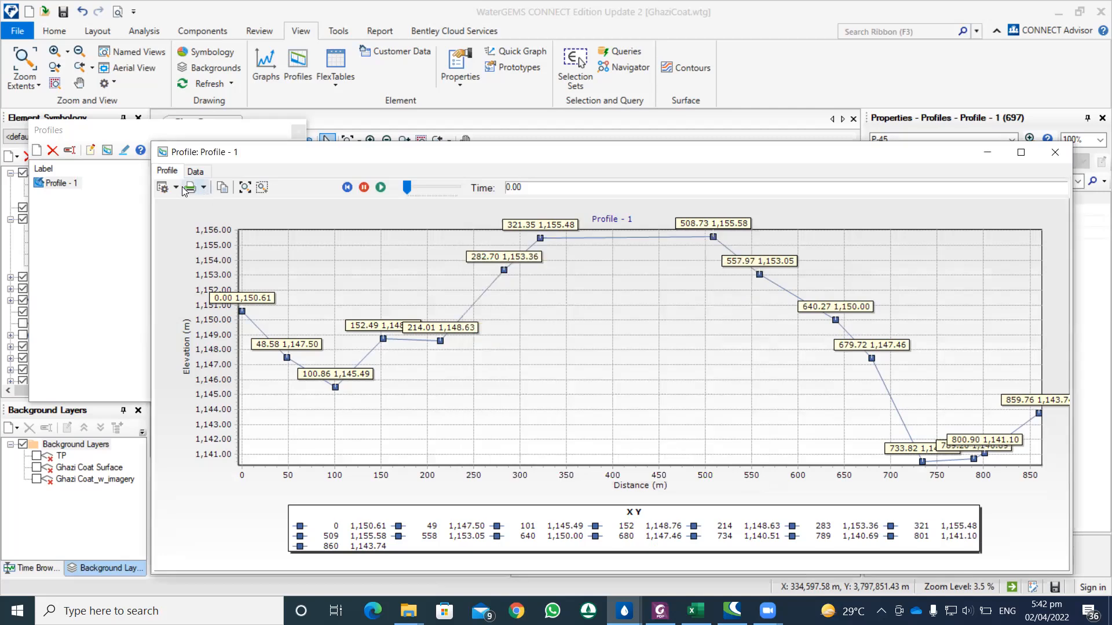
Print the profile directly (it fails), then bring up its Print Preview and printer list.
left_click(205, 187)
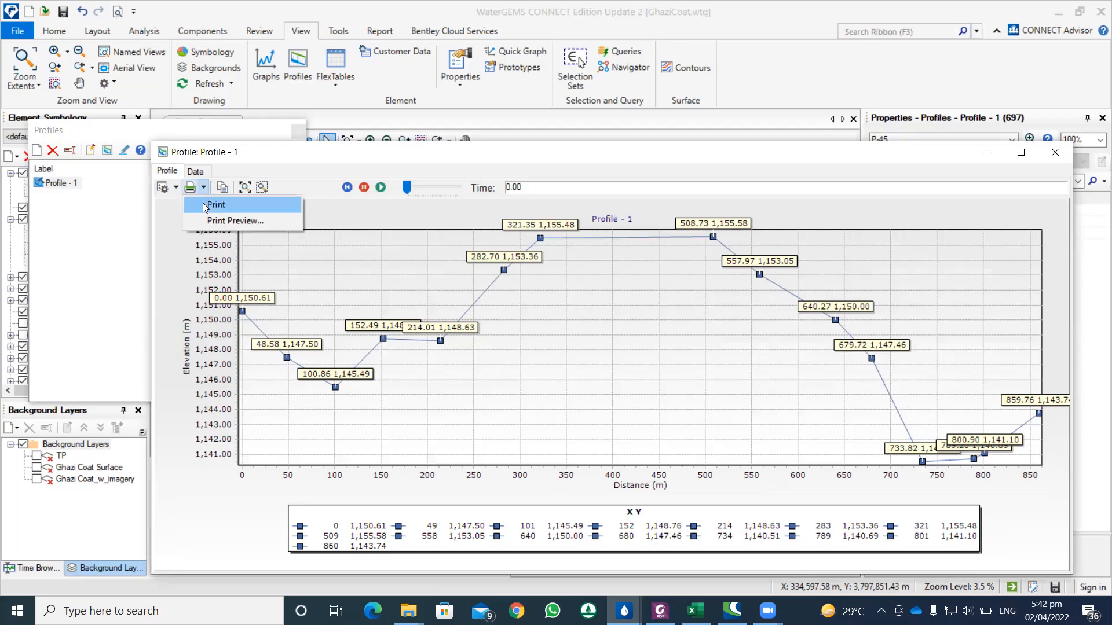
left_click(206, 207)
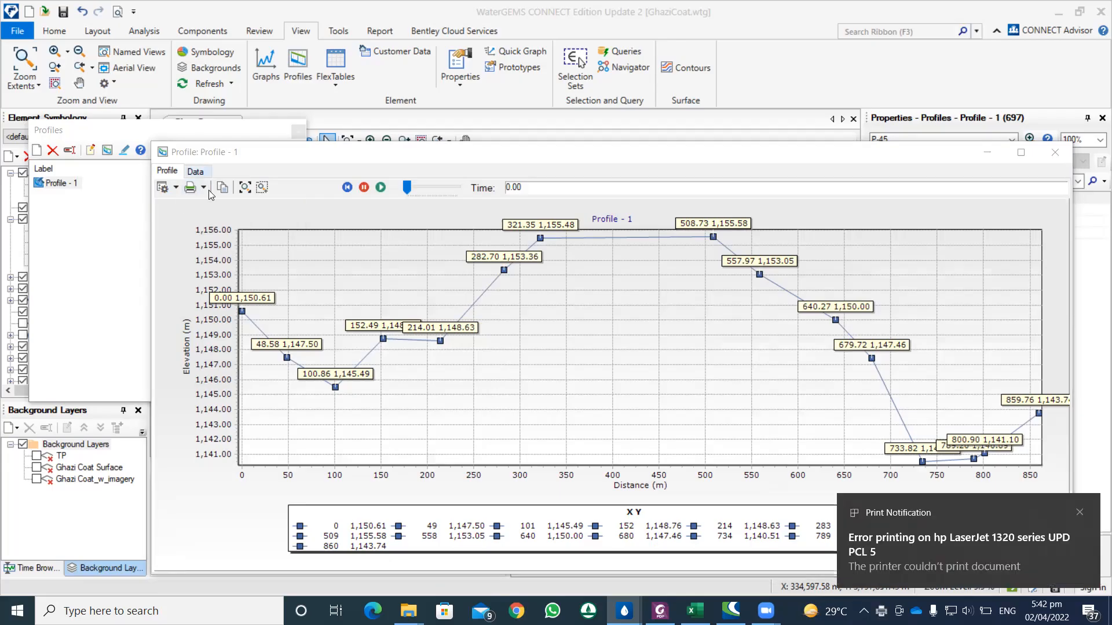
left_click(203, 187)
left_click(226, 222)
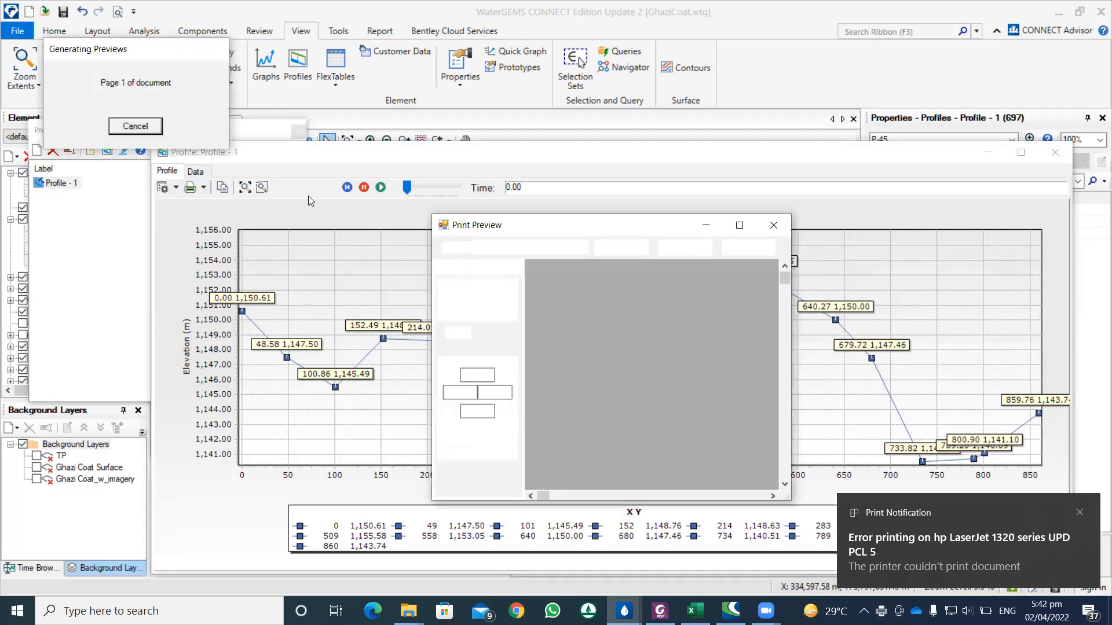
left_click(553, 248)
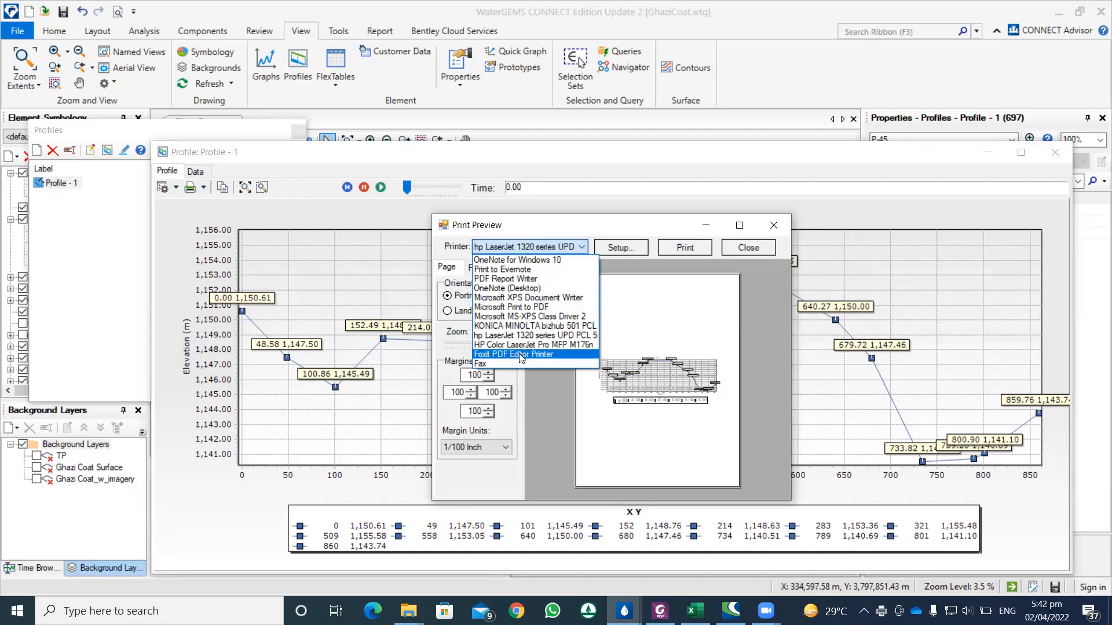
Choose PDF Report Writer as the printer in landscape and lower the top margin.
left_click(513, 279)
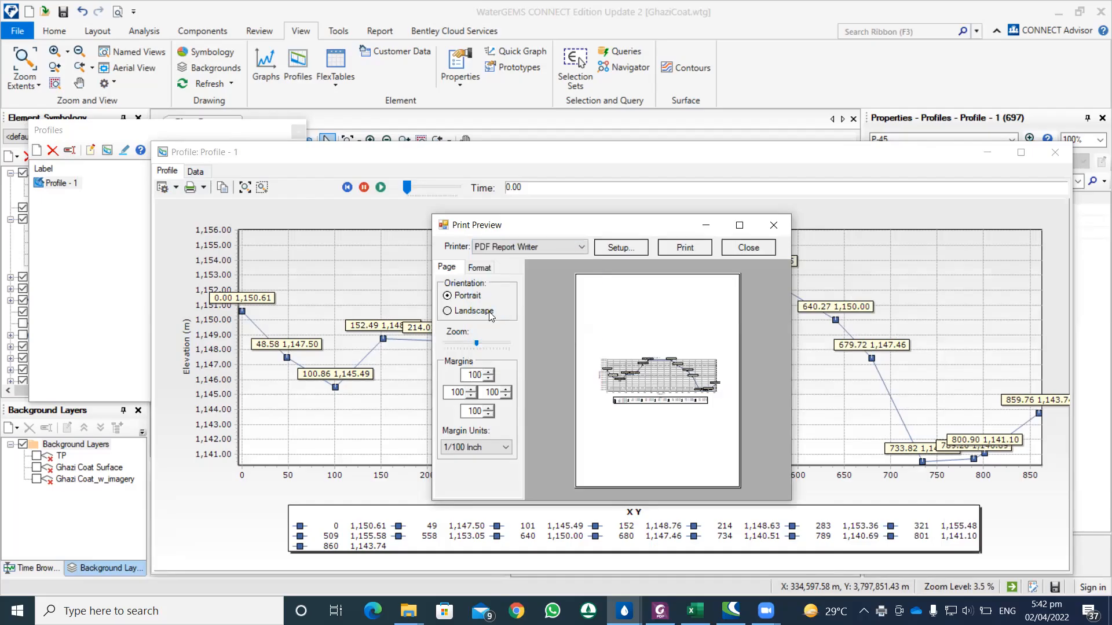
left_click(490, 313)
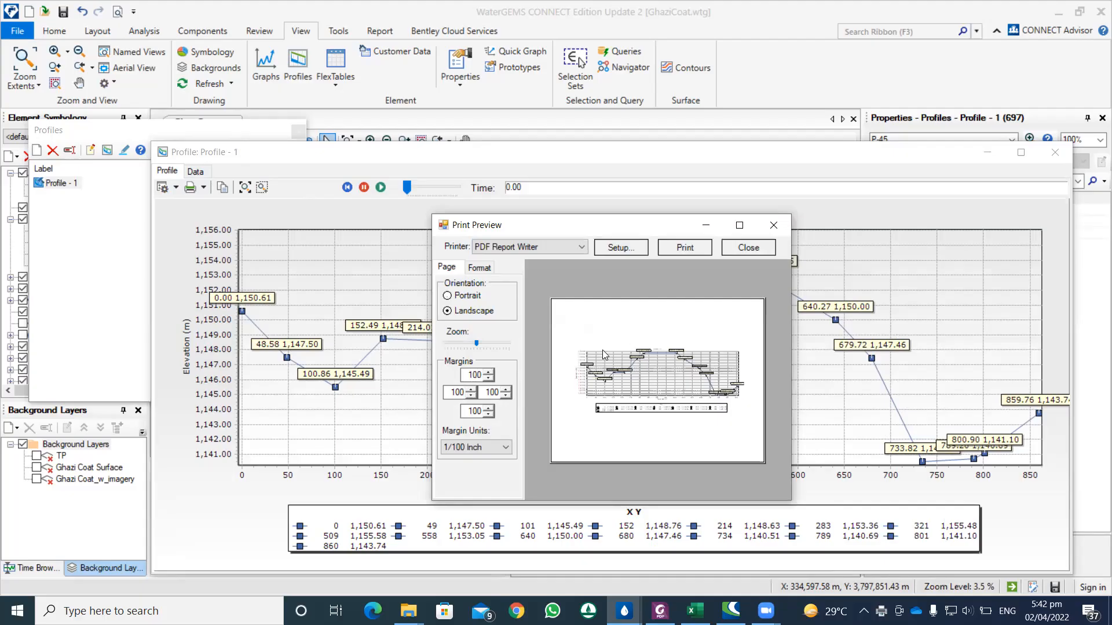
double_click(491, 378)
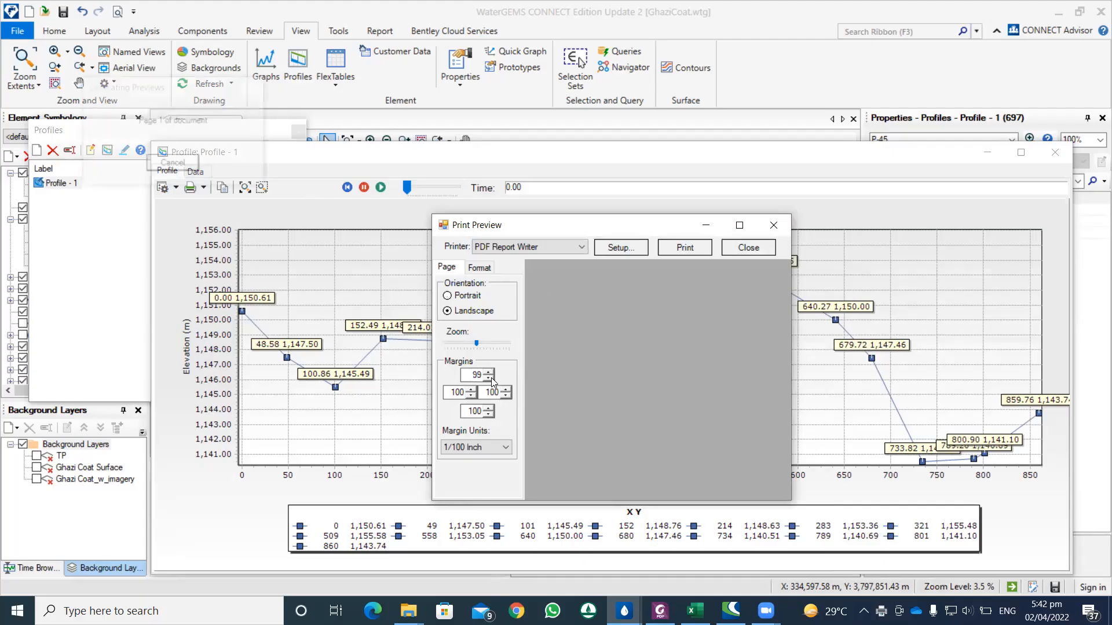
left_click(491, 378)
left_click(492, 378)
Set the top, left, right and bottom margins all to 25.
left_click_drag(473, 375, 484, 376)
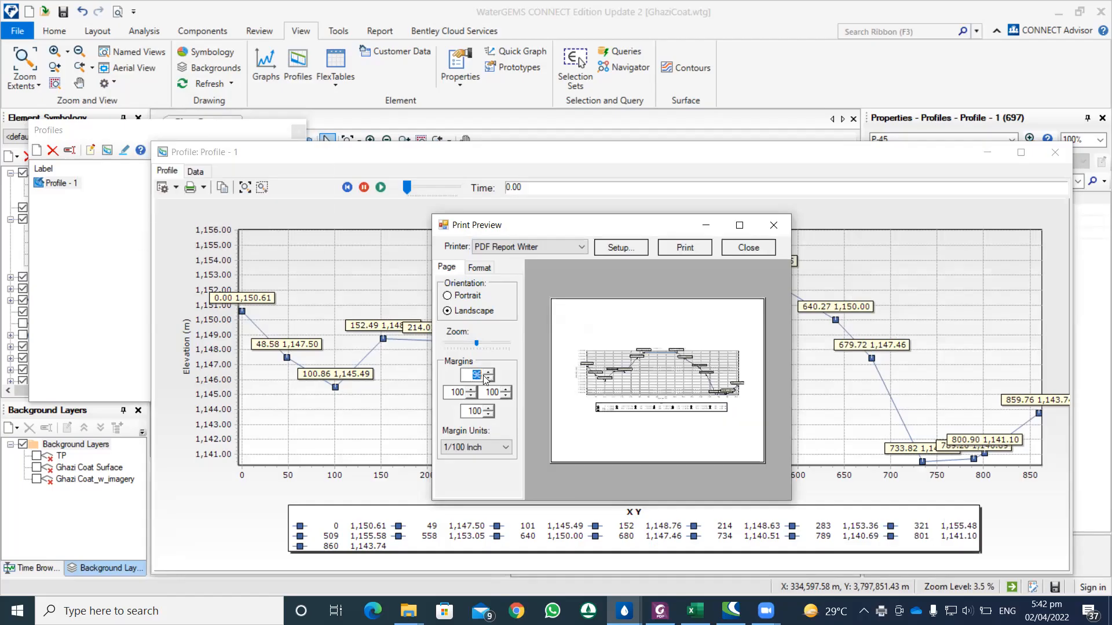
type("25")
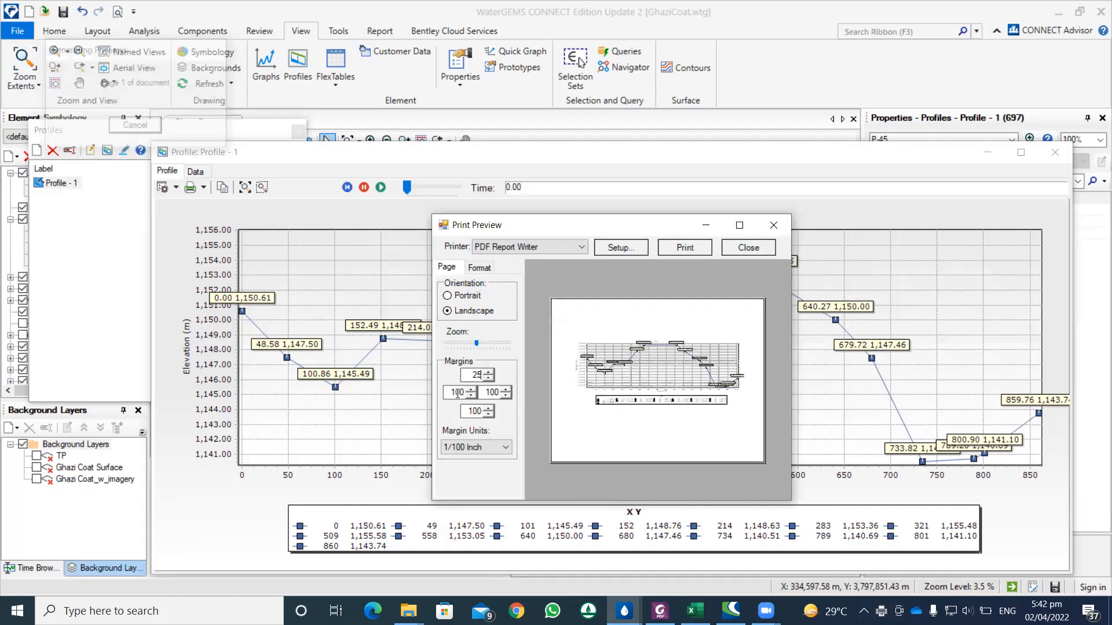
double_click(457, 392)
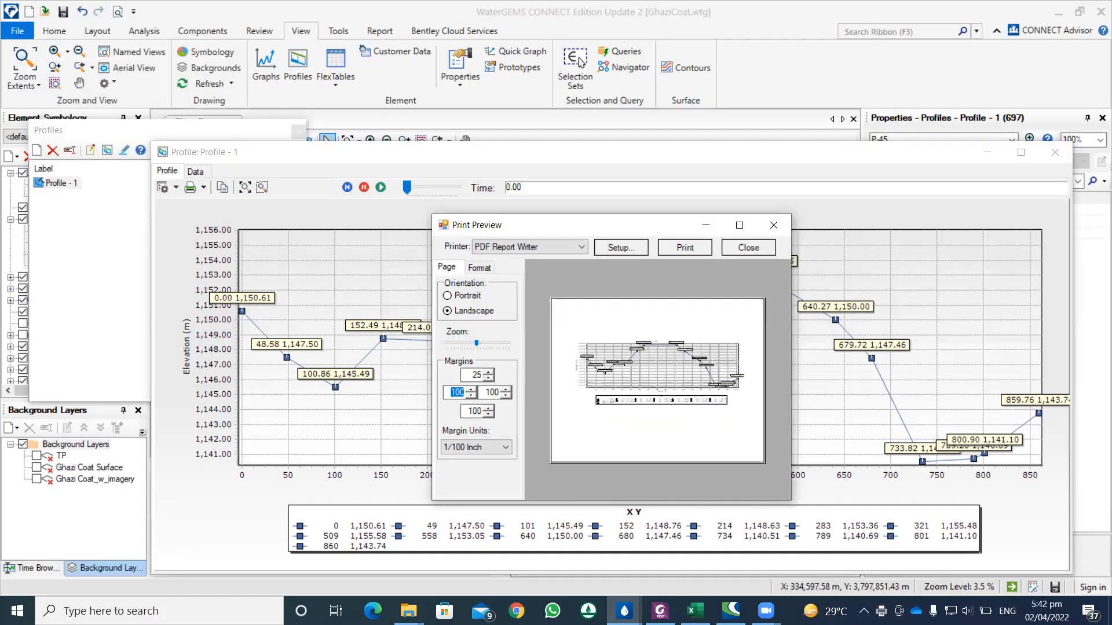
type("25")
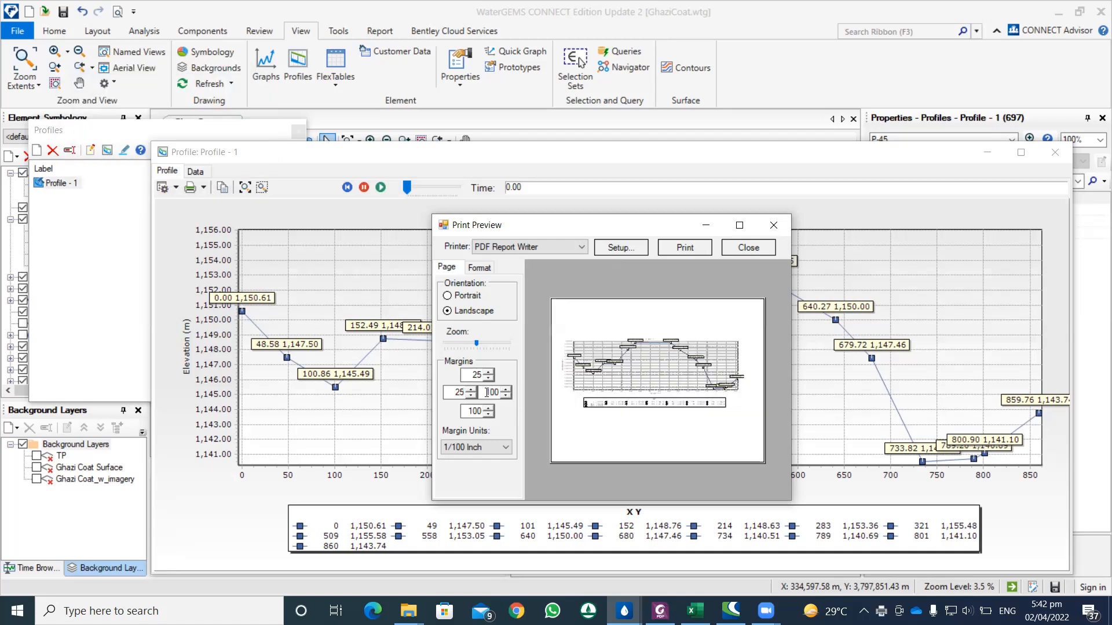
double_click(491, 392)
type("25")
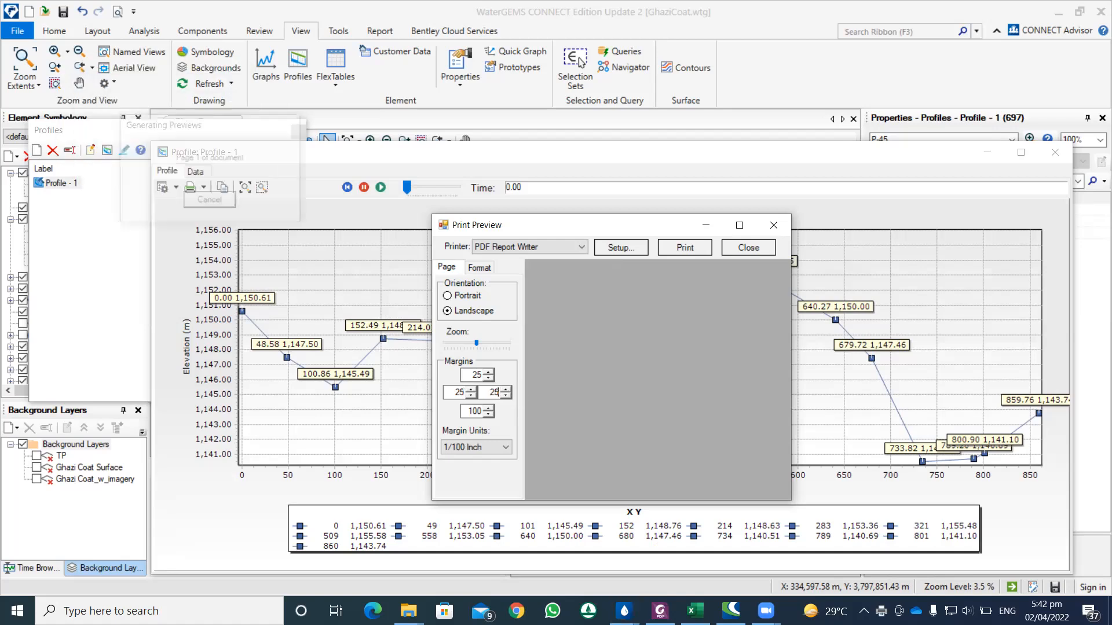
double_click(470, 412)
type("25")
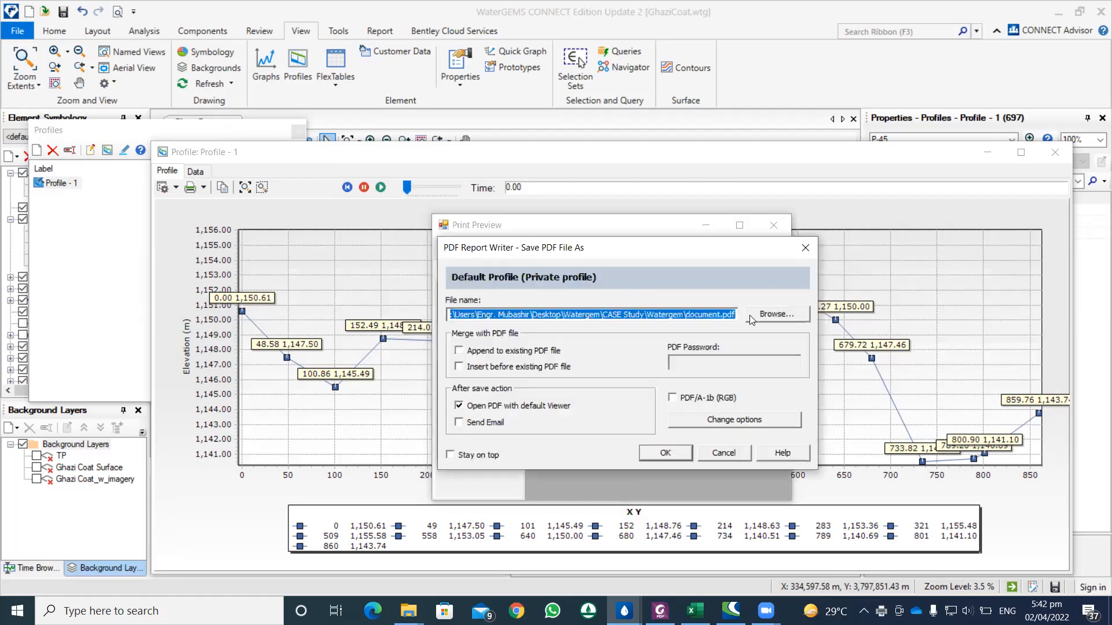
Save the PDF as Profile in the Desktop's Watergem folder and confirm the report writer.
left_click(753, 319)
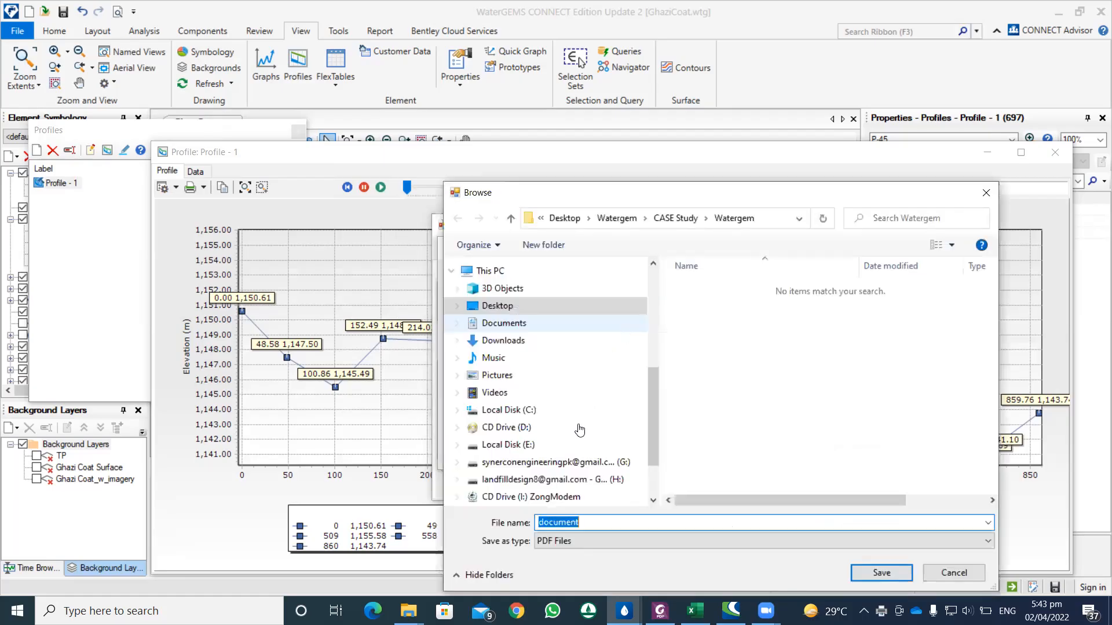
scroll(579, 430, "down", 2)
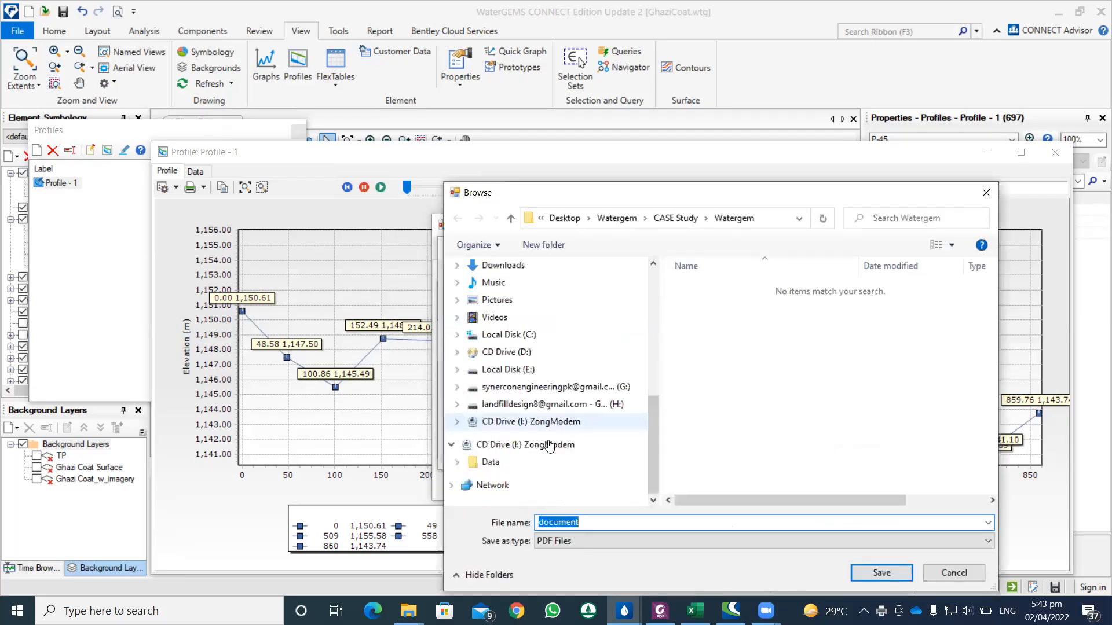
scroll(532, 322, "up", 2)
left_click(507, 330)
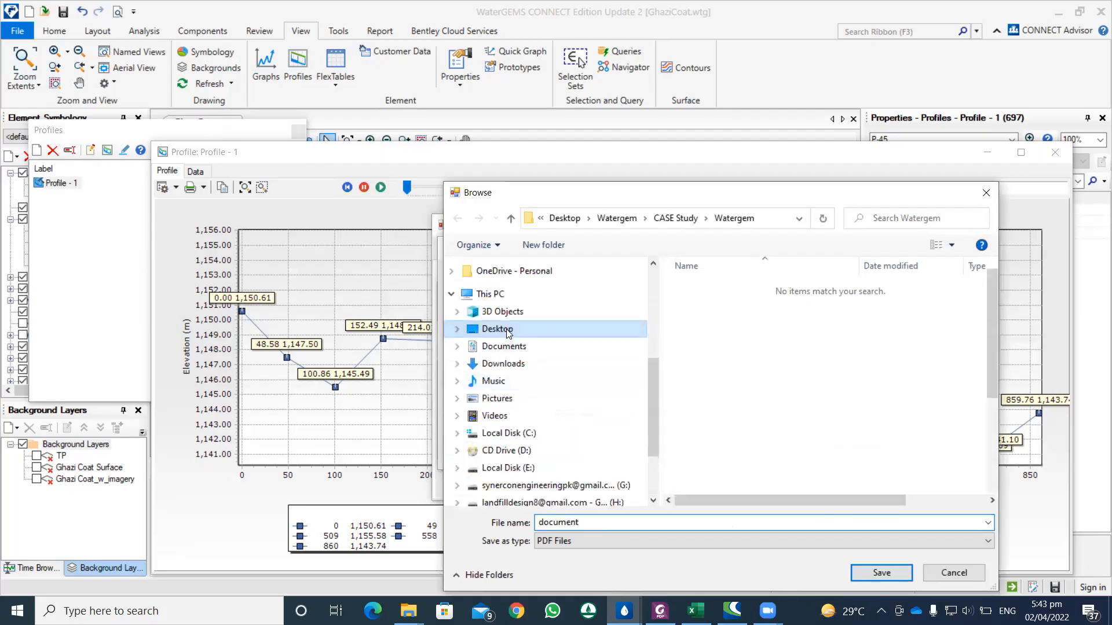
double_click(718, 330)
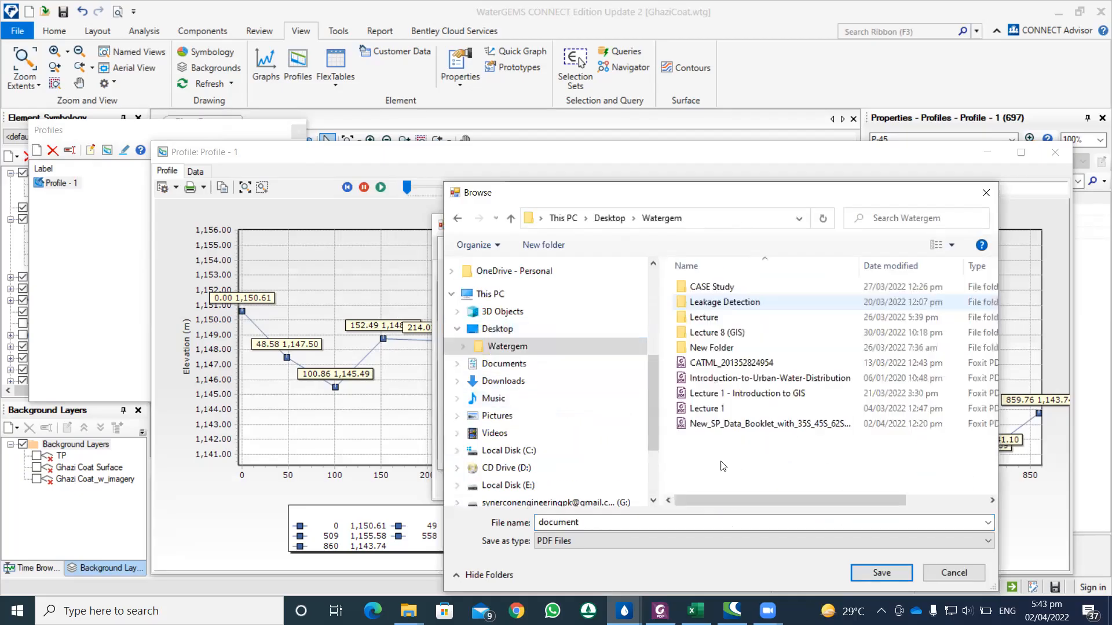
double_click(579, 521)
type("Profile")
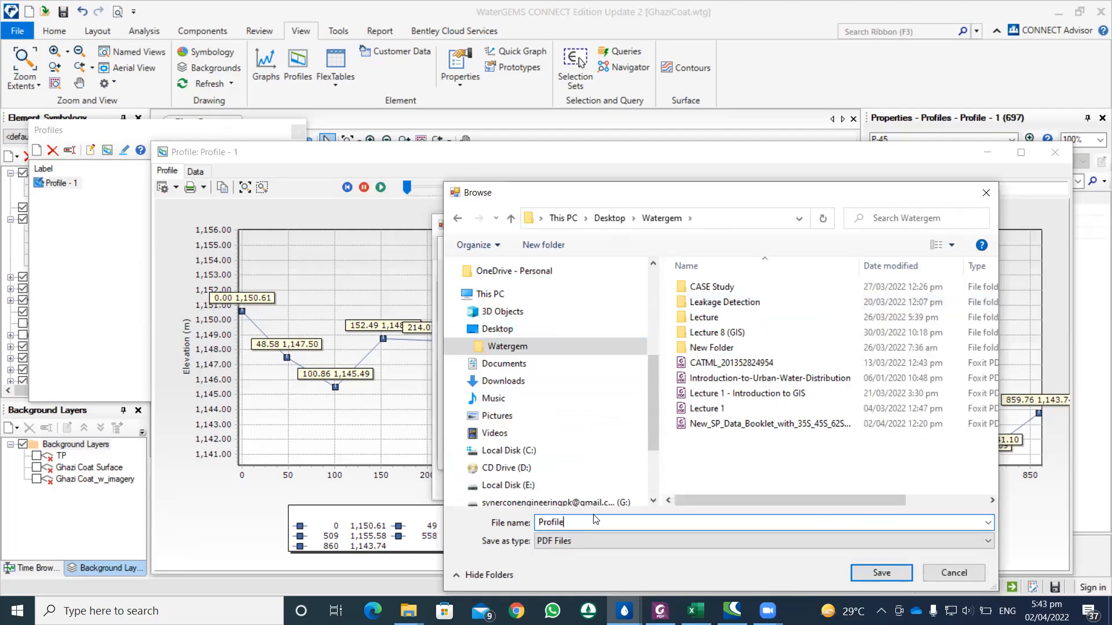
left_click(877, 574)
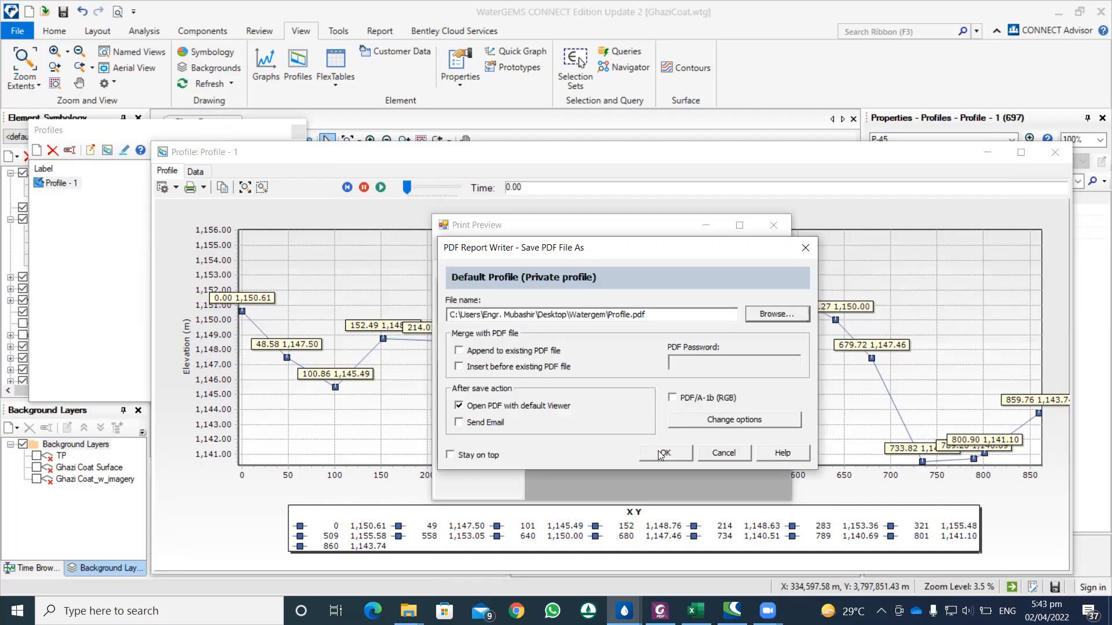
left_click(662, 453)
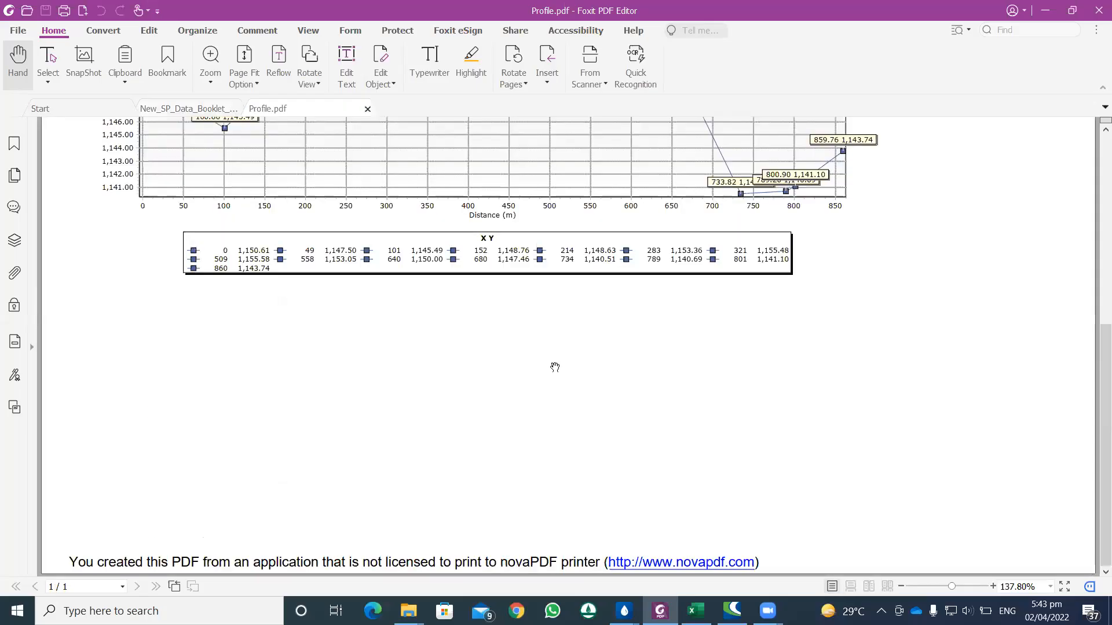
Scroll through Profile.pdf in Foxit, then return to WaterGEMS.
scroll(534, 342, "up", 3)
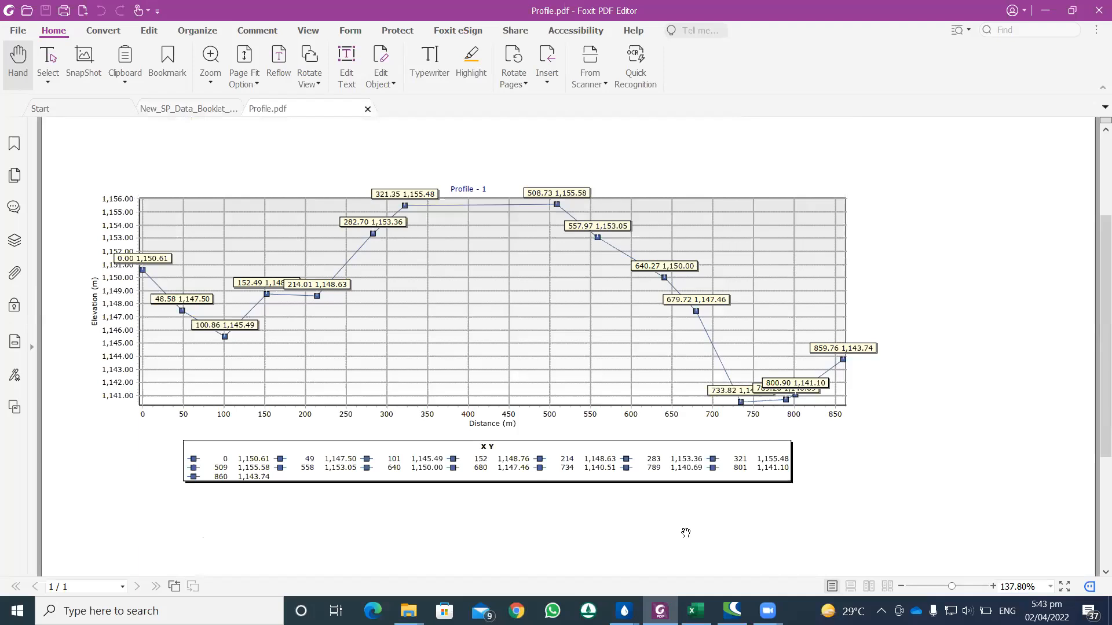
scroll(692, 547, "up", 2)
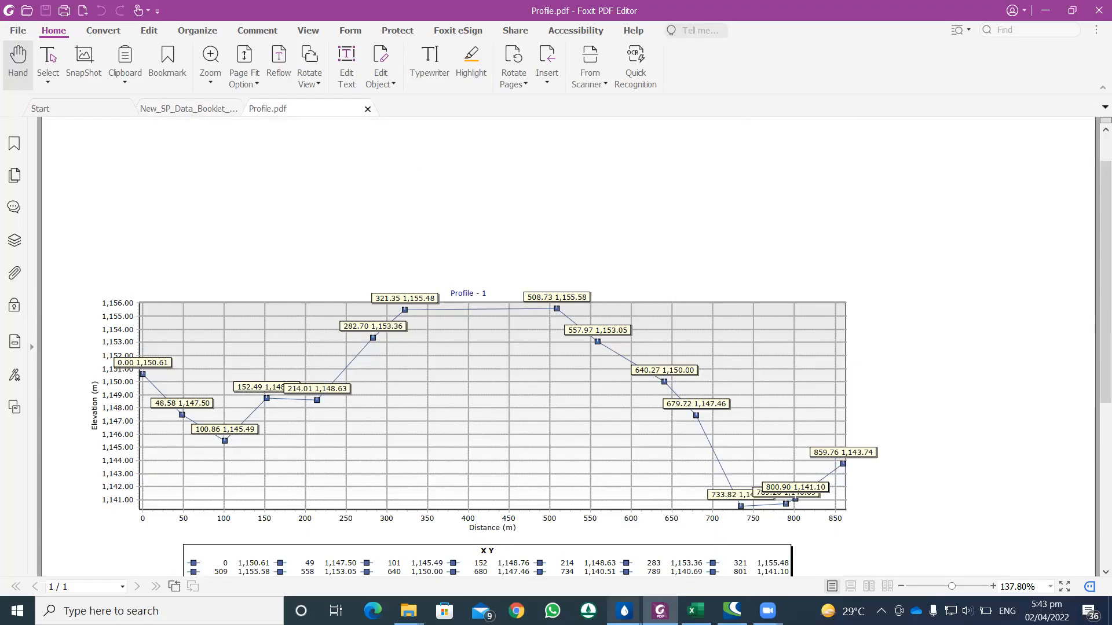
mouse_move(624, 611)
left_click(680, 565)
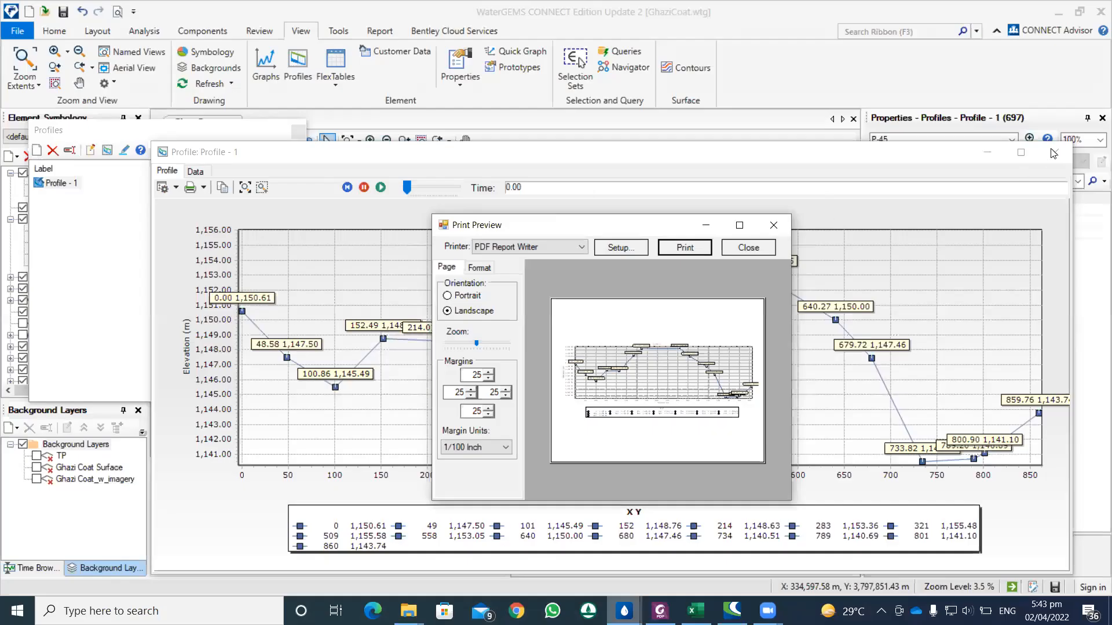
Generate a Custom Report preview for 'Design of Ghazi Coat Mansehra' from the Report tab.
left_click(375, 33)
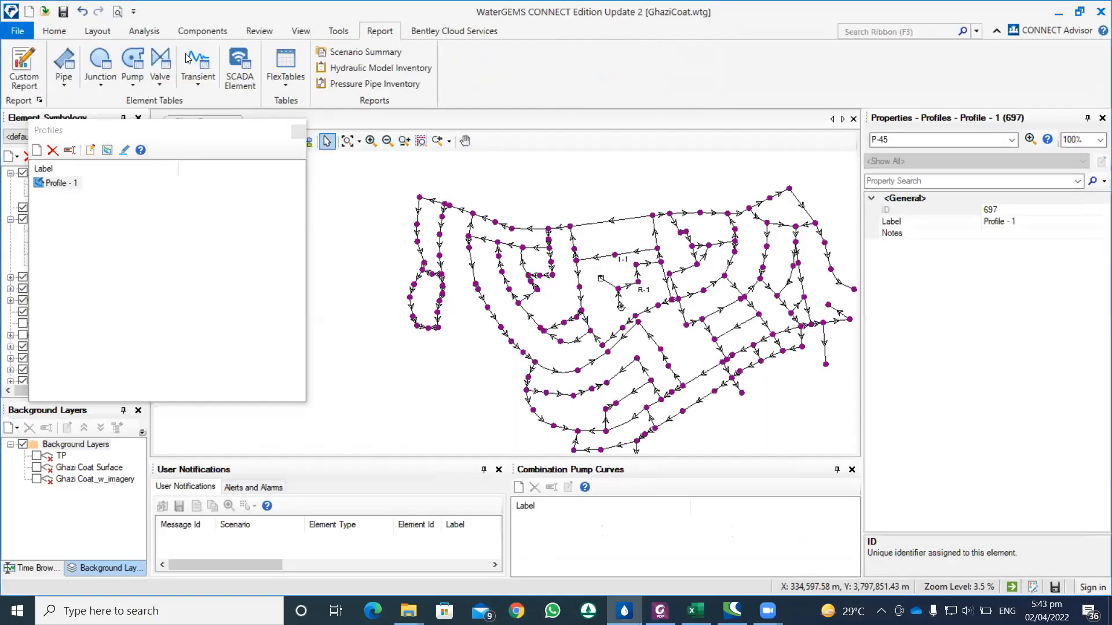
left_click(33, 78)
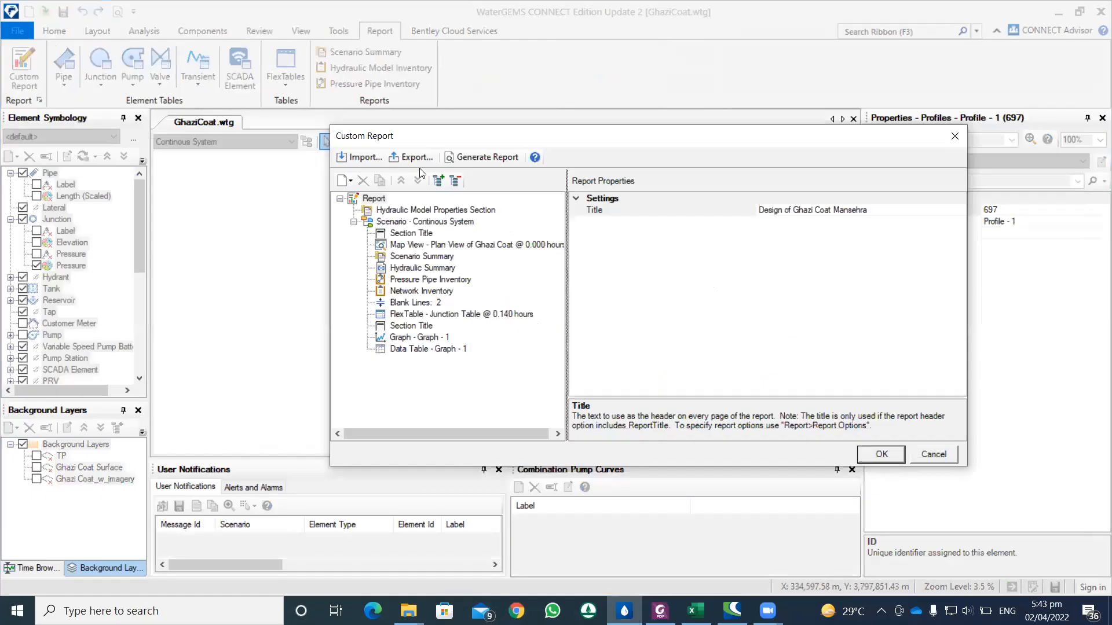
left_click(467, 158)
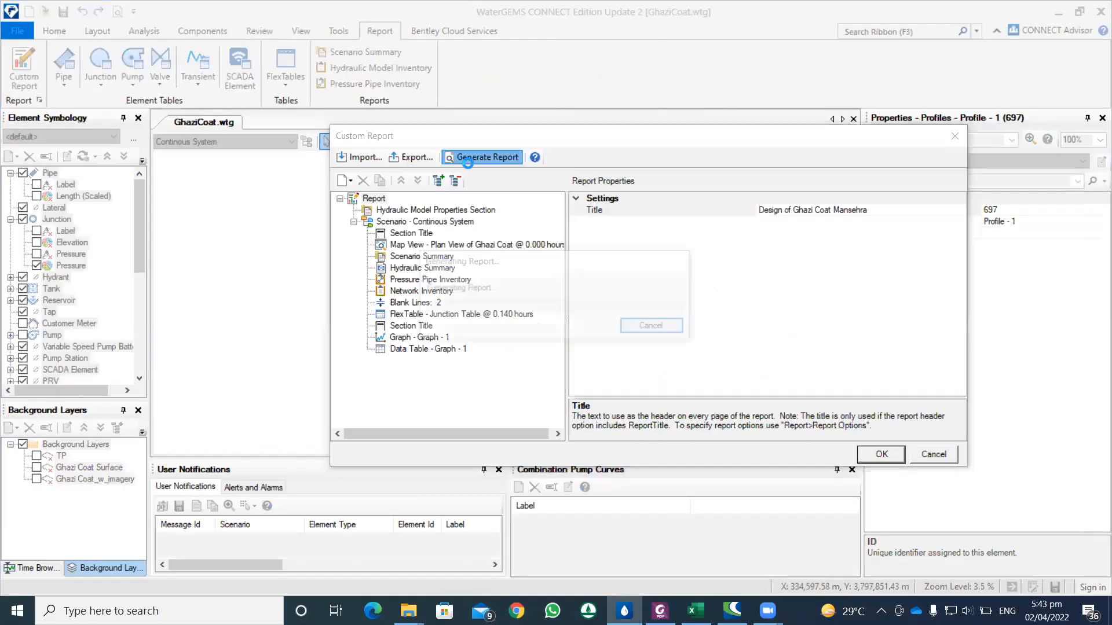